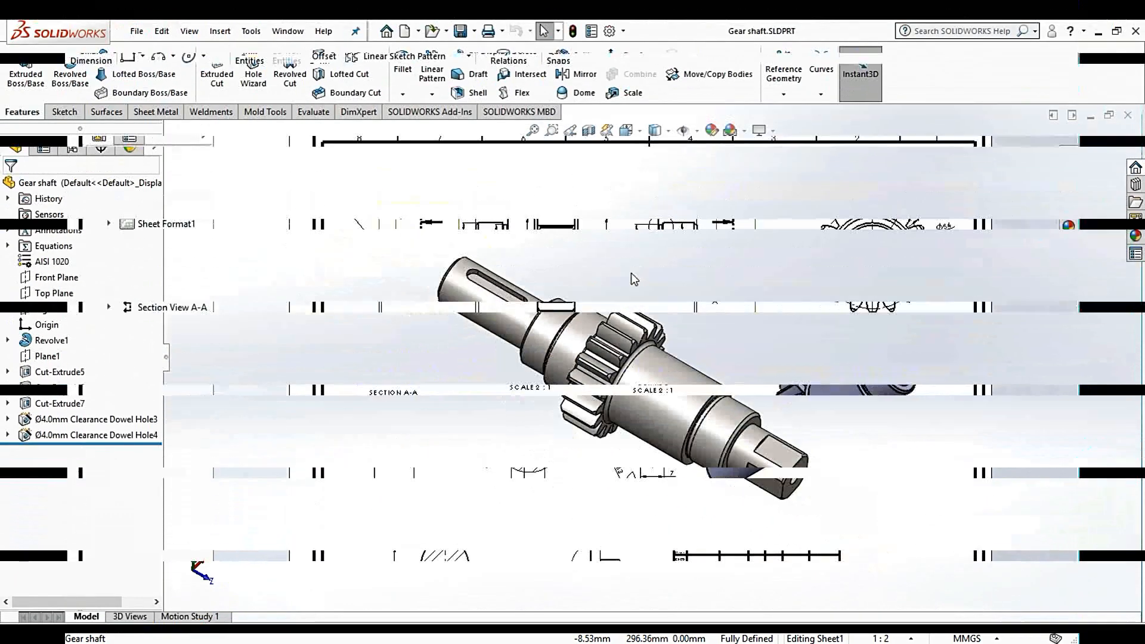
Create a new drawing document using the A3 (ISO) sheet format
{"action": "scroll", "coordinate": [668, 482], "scroll_direction": "down", "scroll_amount": 2}
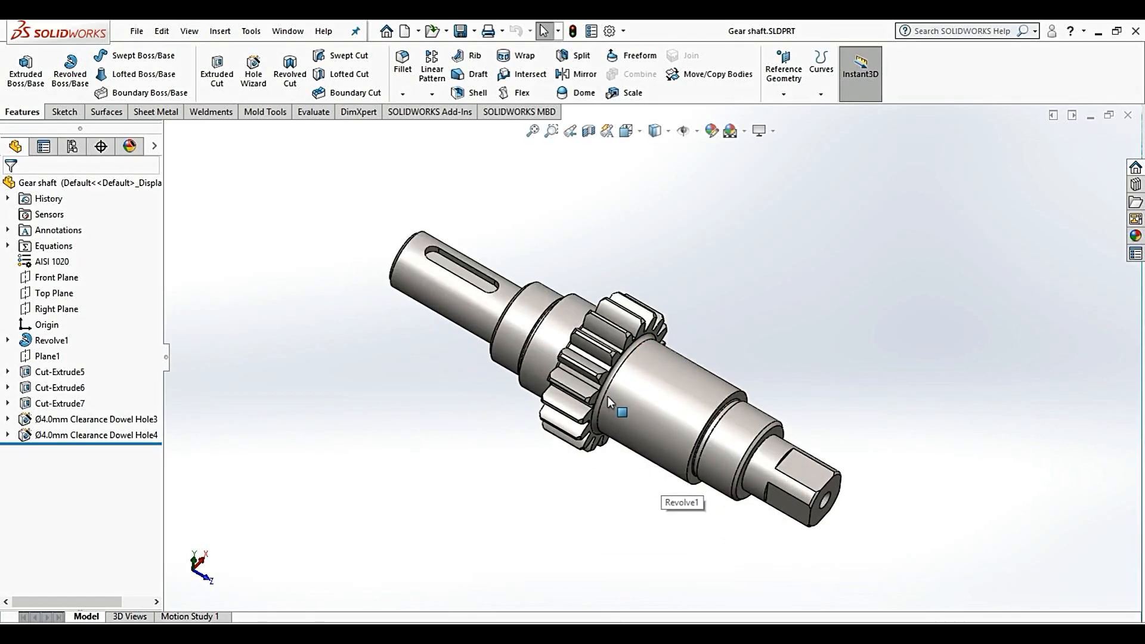
{"action": "left_click", "coordinate": [138, 31]}
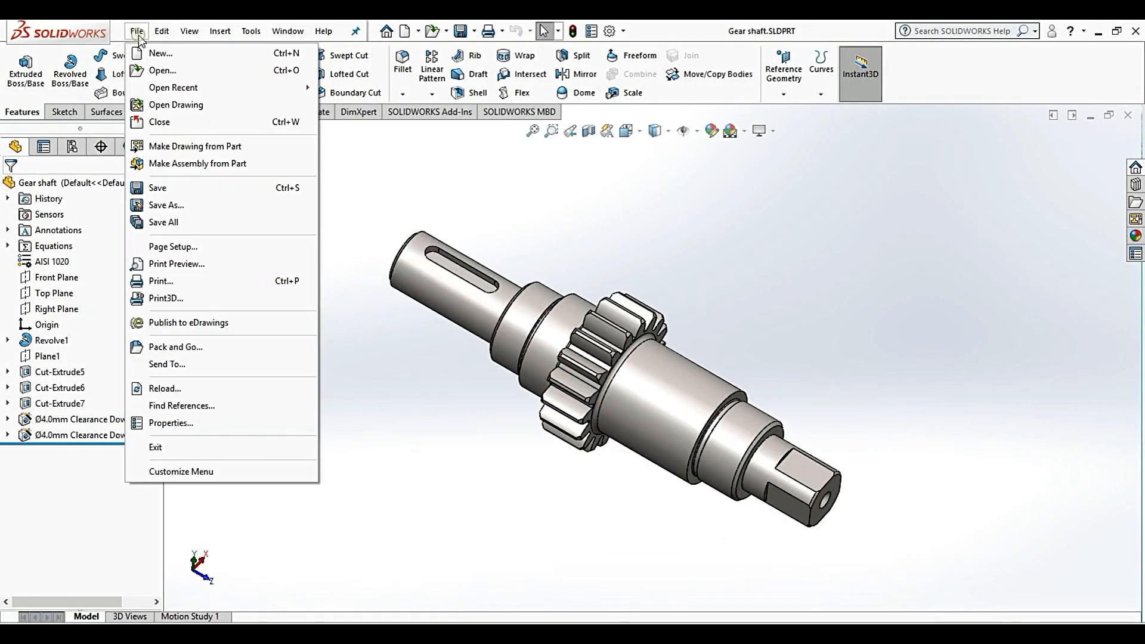
{"action": "left_click", "coordinate": [158, 57]}
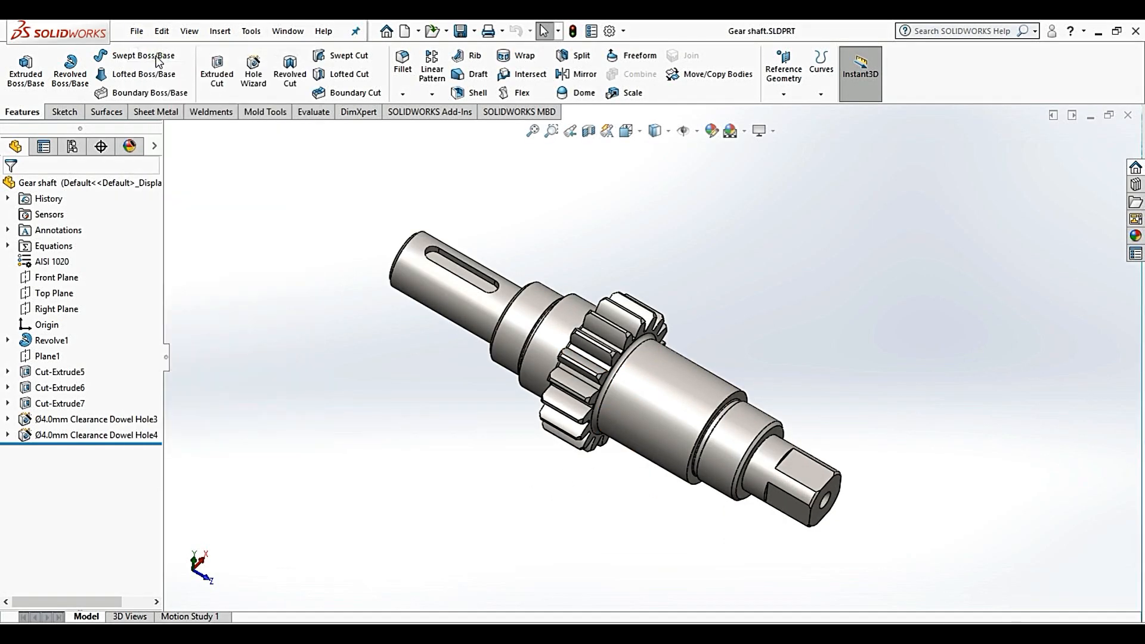
{"action": "left_click", "coordinate": [664, 372]}
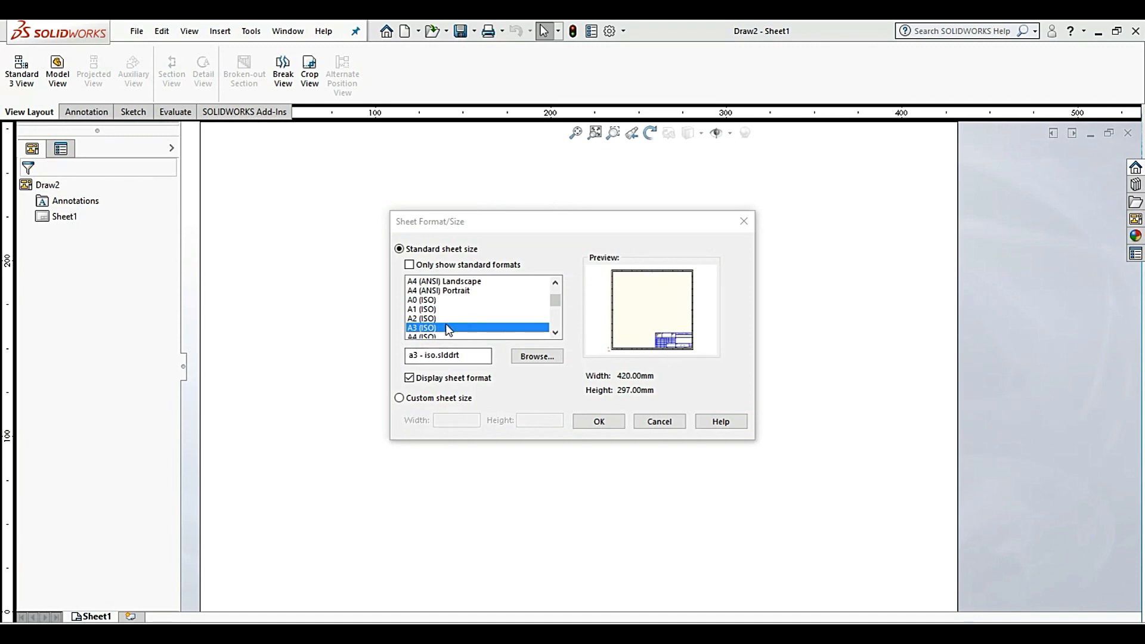
{"action": "left_click", "coordinate": [599, 422]}
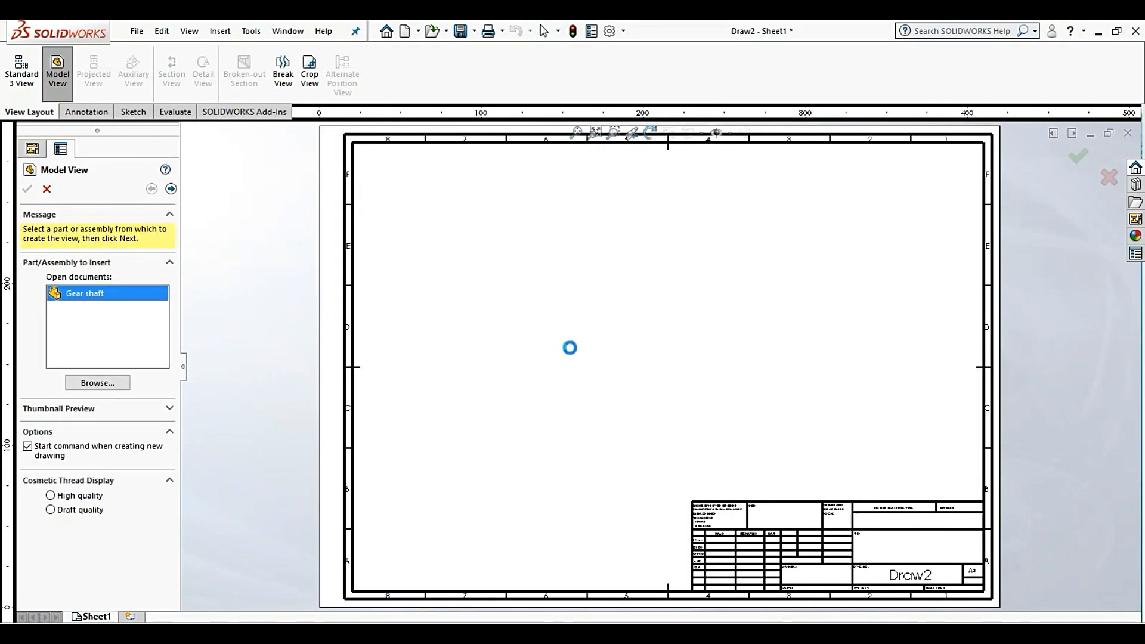
Use the open Gear shaft part as the source for the drawing's model view
{"action": "scroll", "coordinate": [670, 348], "scroll_direction": "up", "scroll_amount": 4}
{"action": "scroll", "coordinate": [784, 407], "scroll_direction": "down", "scroll_amount": 2}
{"action": "scroll", "coordinate": [739, 356], "scroll_direction": "down", "scroll_amount": 2}
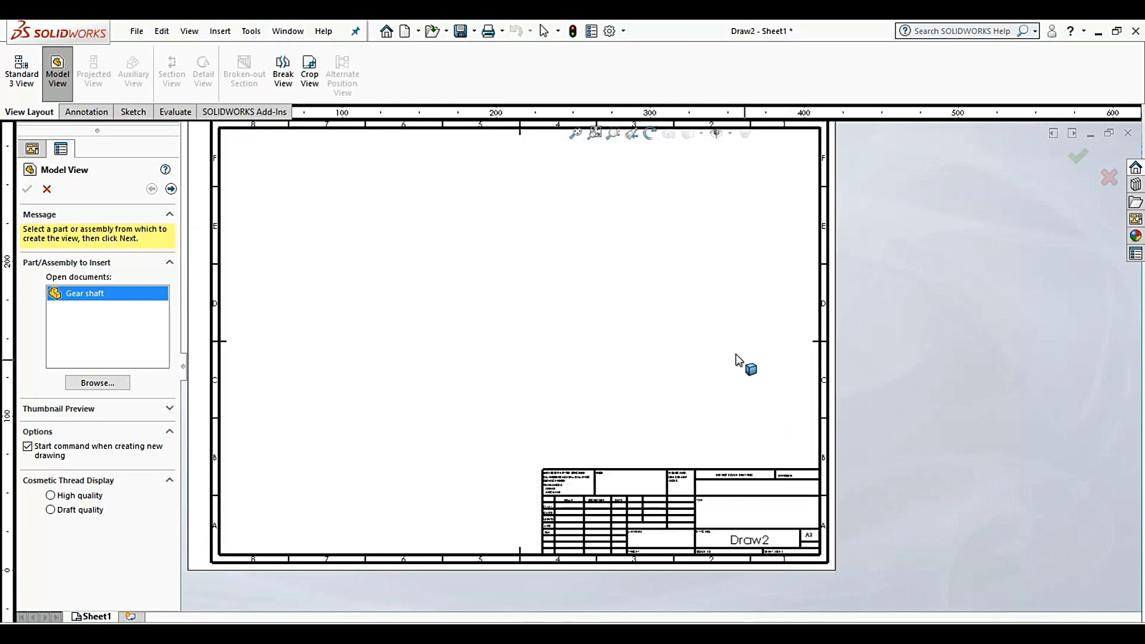
{"action": "scroll", "coordinate": [701, 337], "scroll_direction": "up", "scroll_amount": 3}
{"action": "scroll", "coordinate": [546, 307], "scroll_direction": "down", "scroll_amount": 1}
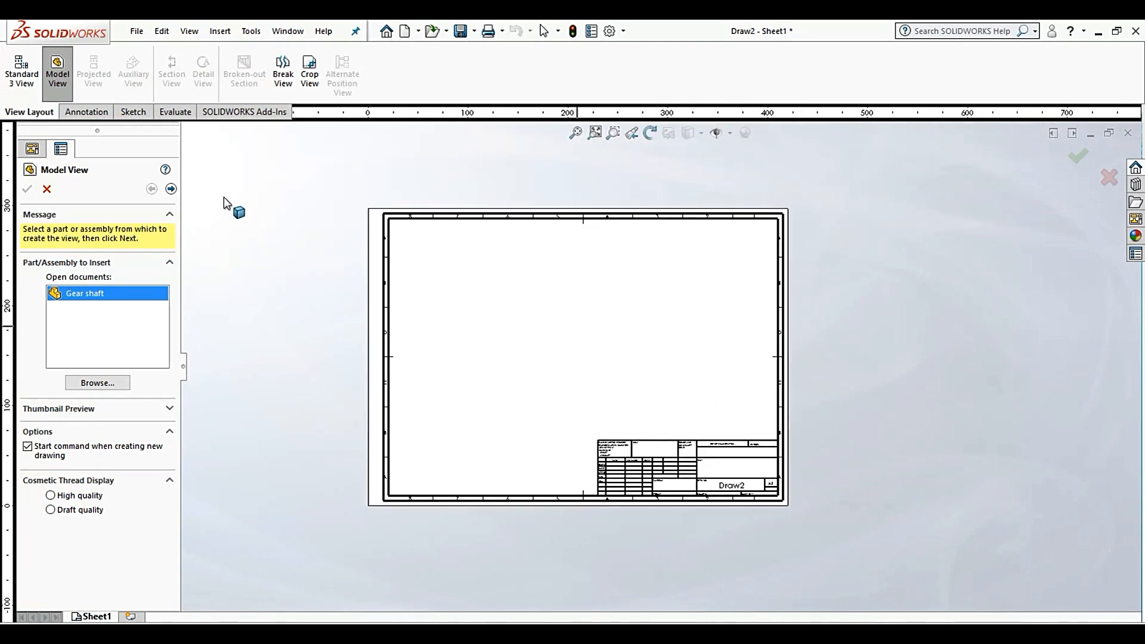
{"action": "left_click", "coordinate": [171, 189]}
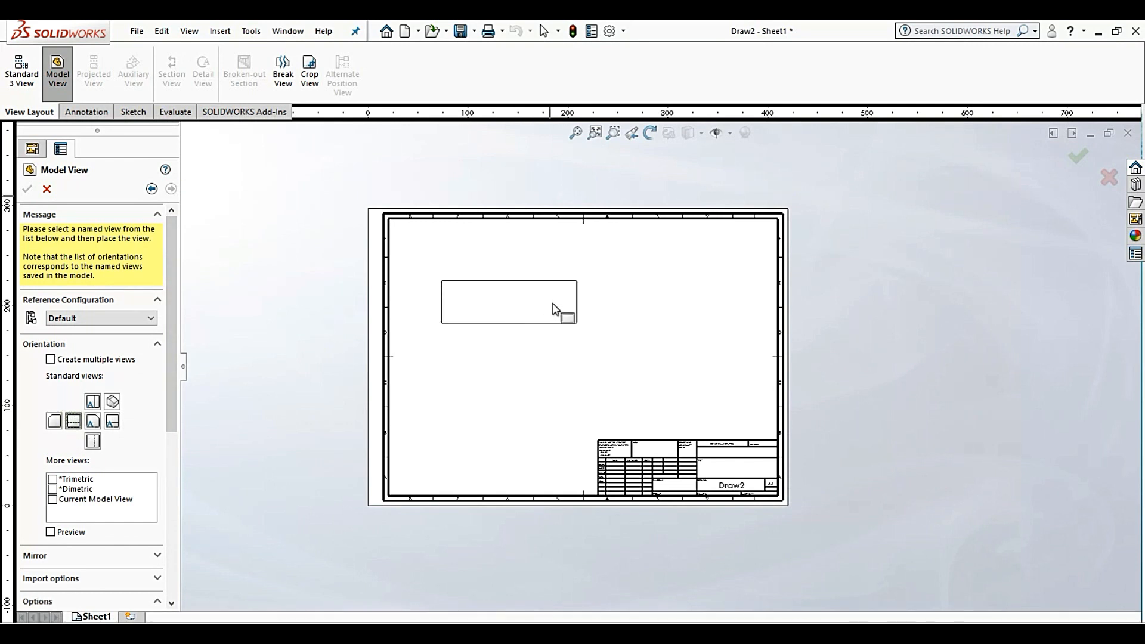
Set the model view to a custom scale of 1:1 and place the shaft's top view in the upper half of the sheet
{"action": "scroll", "coordinate": [175, 416], "scroll_direction": "down", "scroll_amount": 5}
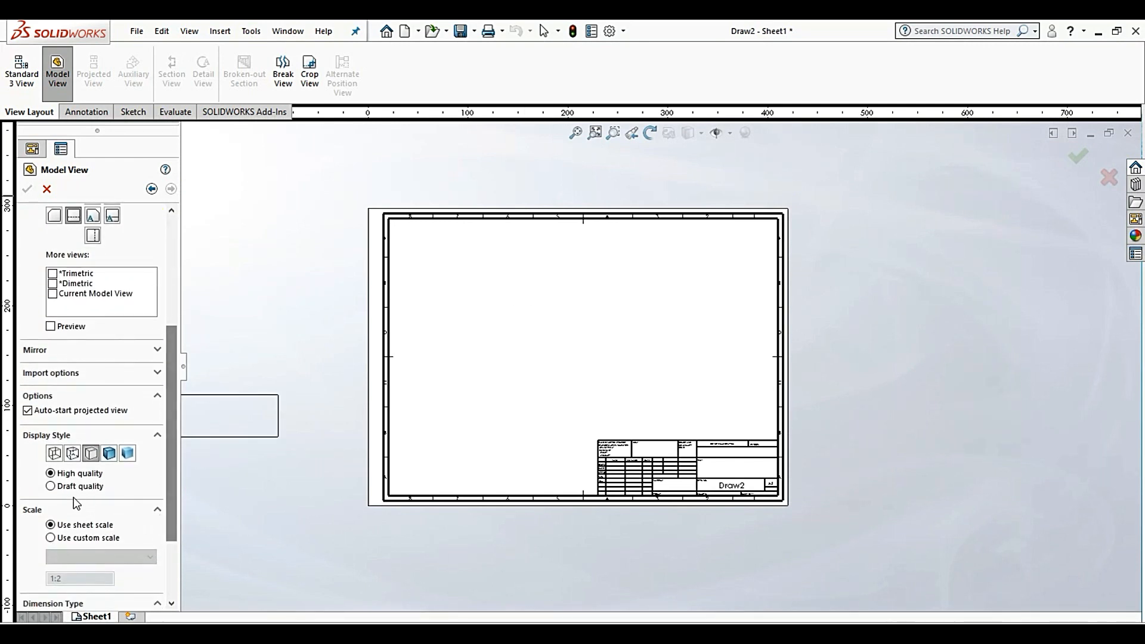
{"action": "scroll", "coordinate": [166, 488], "scroll_direction": "down", "scroll_amount": 3}
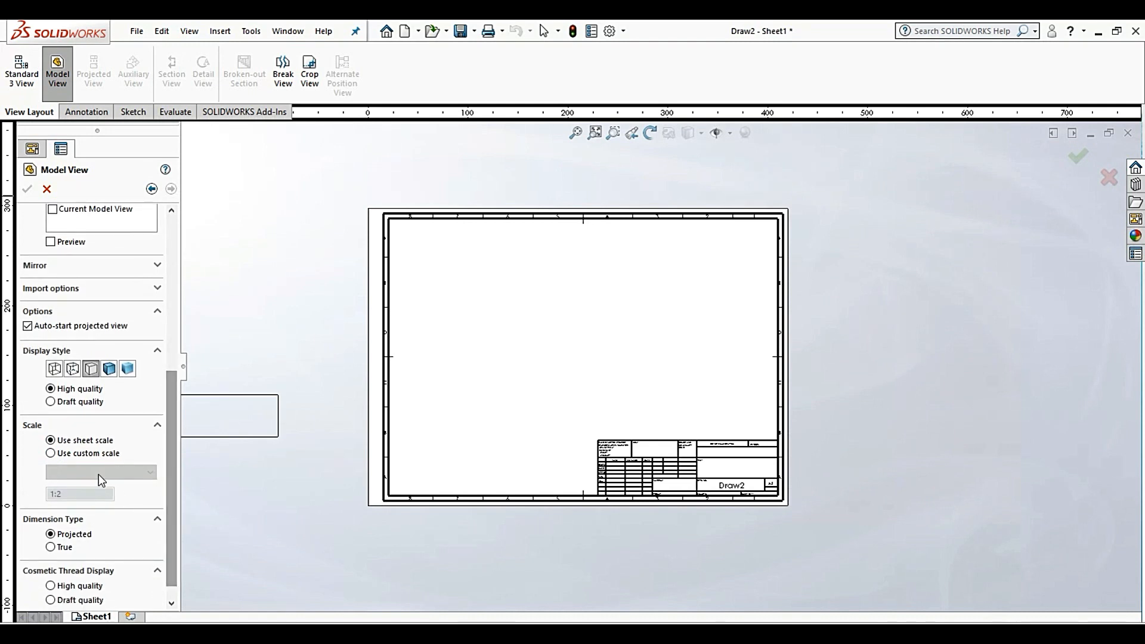
{"action": "left_click", "coordinate": [51, 454]}
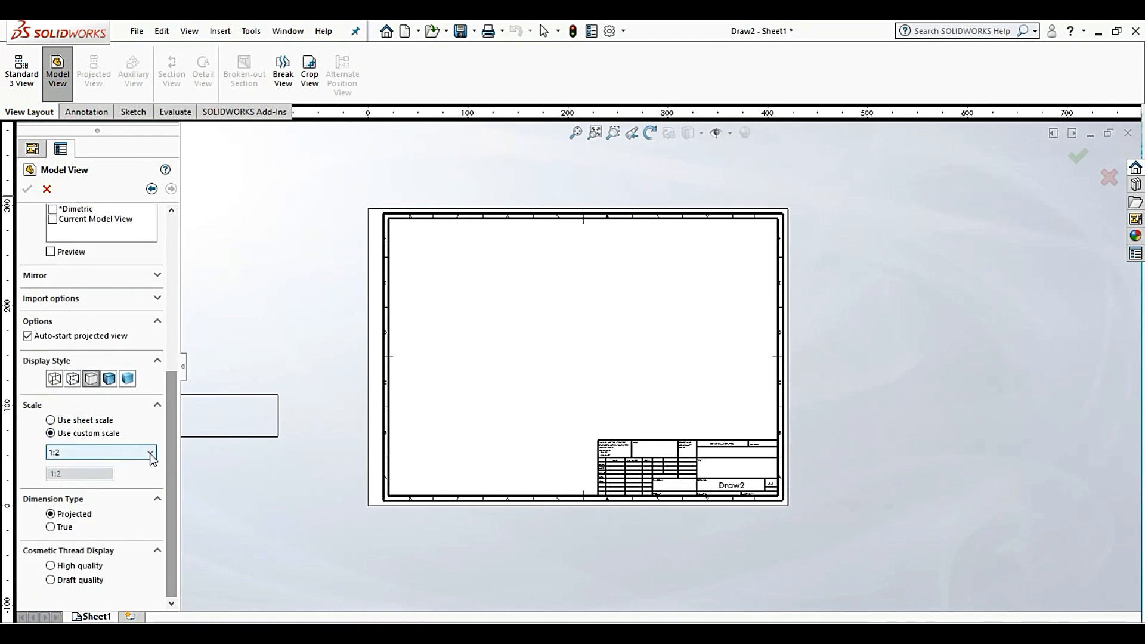
{"action": "left_click", "coordinate": [151, 455]}
{"action": "left_click", "coordinate": [88, 480]}
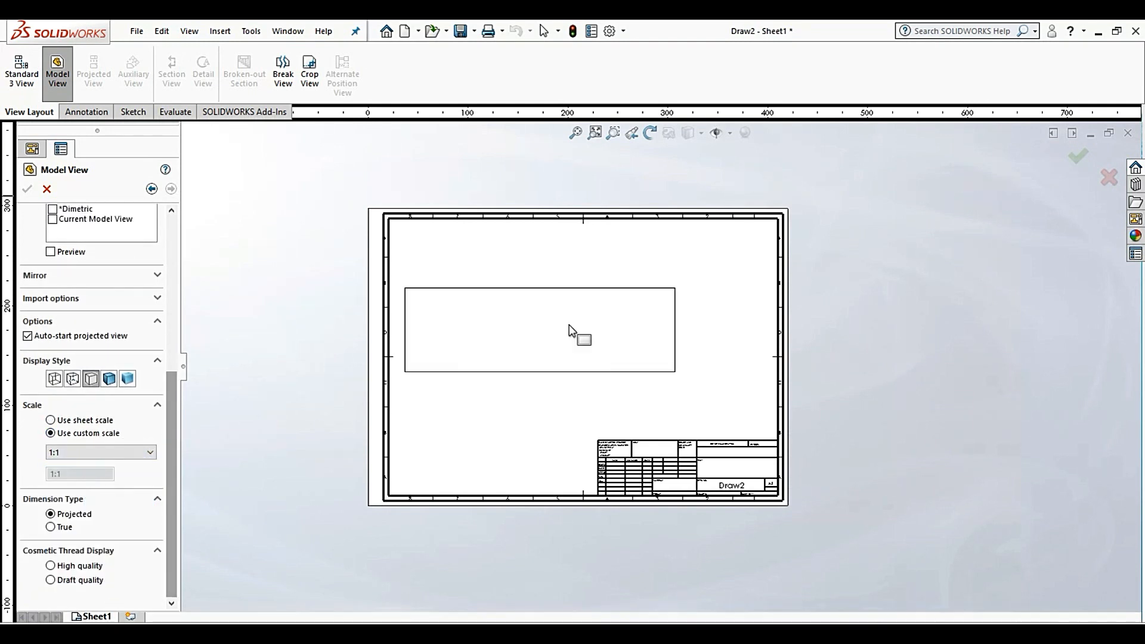
{"action": "scroll", "coordinate": [561, 319], "scroll_direction": "down", "scroll_amount": 1}
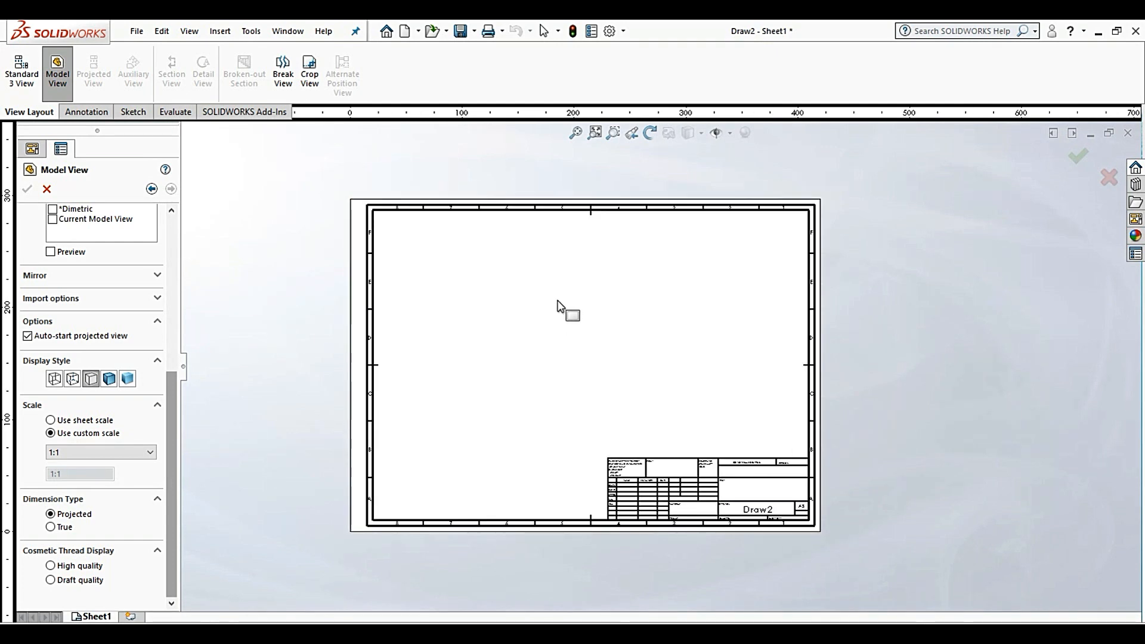
{"action": "left_click", "coordinate": [560, 316]}
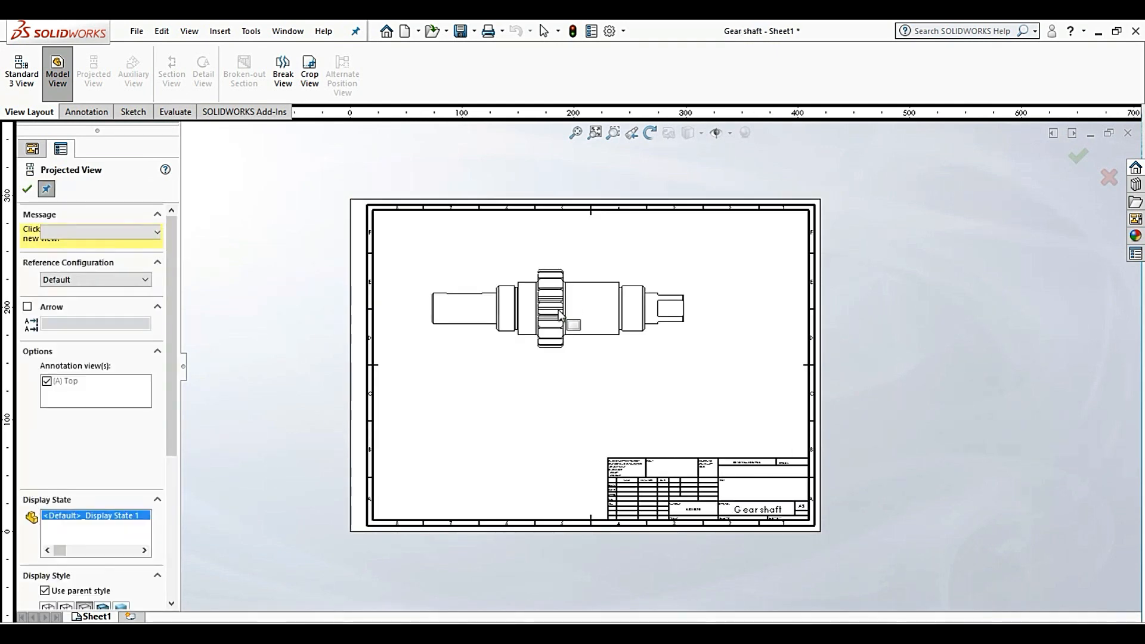
{"action": "left_click", "coordinate": [27, 189]}
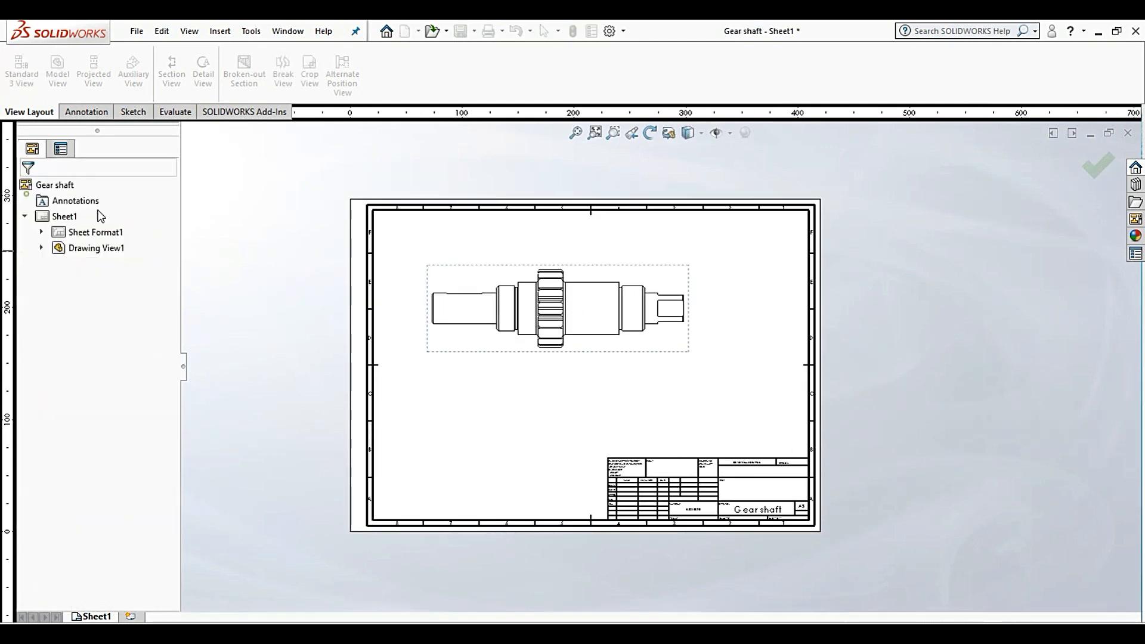
Shift the shaft's top view slightly toward the left edge of the sheet
{"action": "scroll", "coordinate": [626, 310], "scroll_direction": "down", "scroll_amount": 5}
{"action": "scroll", "coordinate": [632, 319], "scroll_direction": "up", "scroll_amount": 7}
{"action": "scroll", "coordinate": [596, 316], "scroll_direction": "down", "scroll_amount": 5}
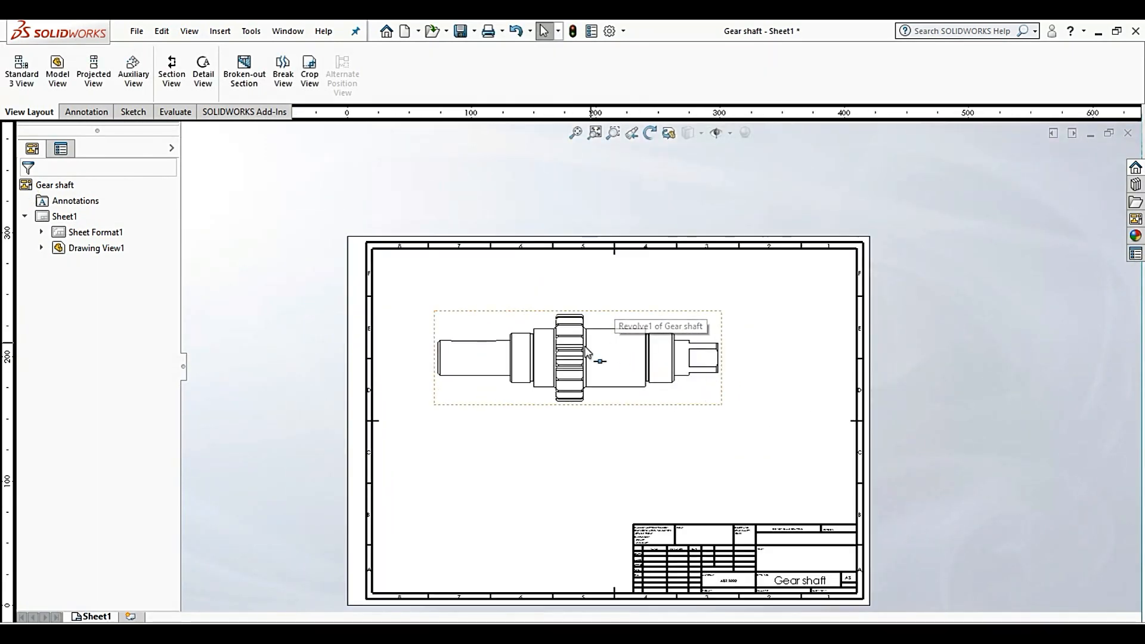
{"action": "left_click", "coordinate": [511, 302]}
{"action": "left_click", "coordinate": [488, 302]}
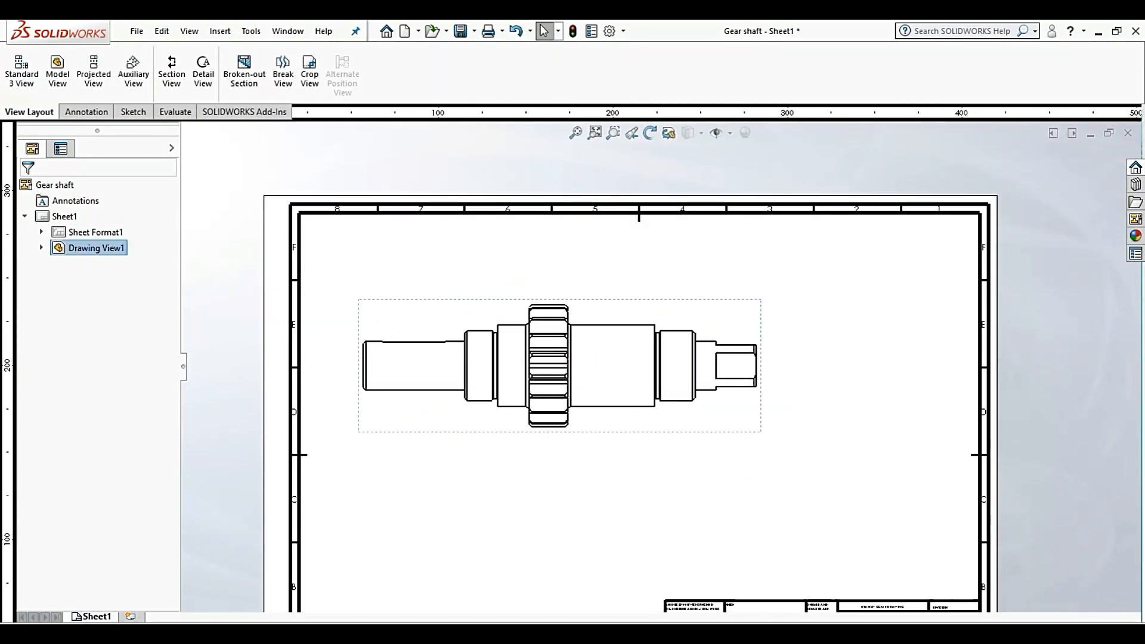
{"action": "scroll", "coordinate": [596, 417], "scroll_direction": "up", "scroll_amount": 3}
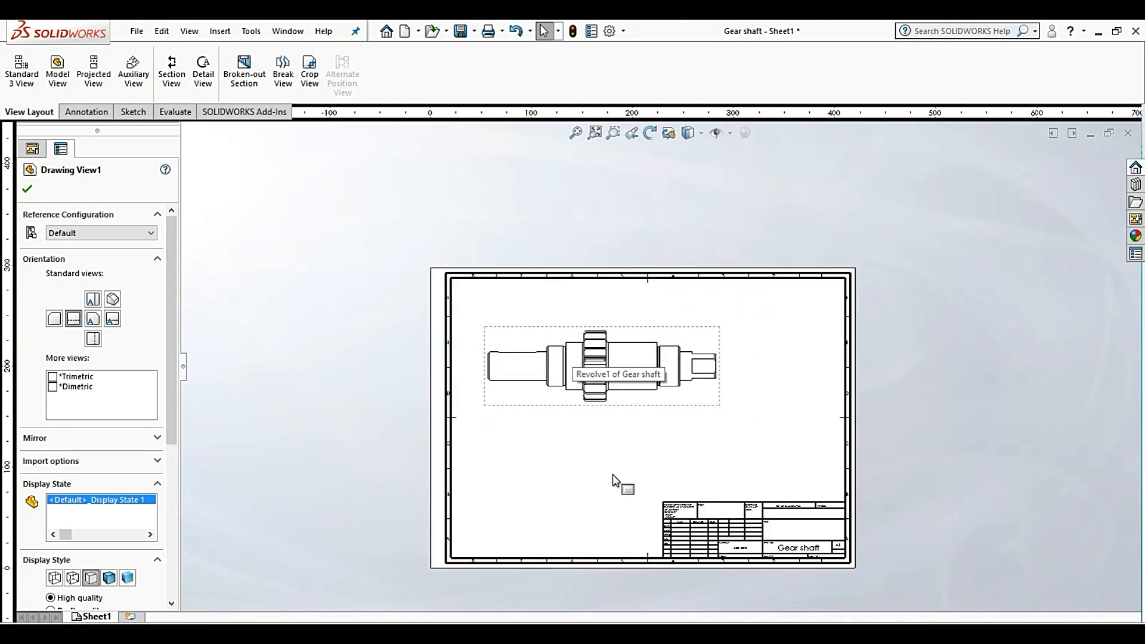
{"action": "scroll", "coordinate": [659, 432], "scroll_direction": "down", "scroll_amount": 1}
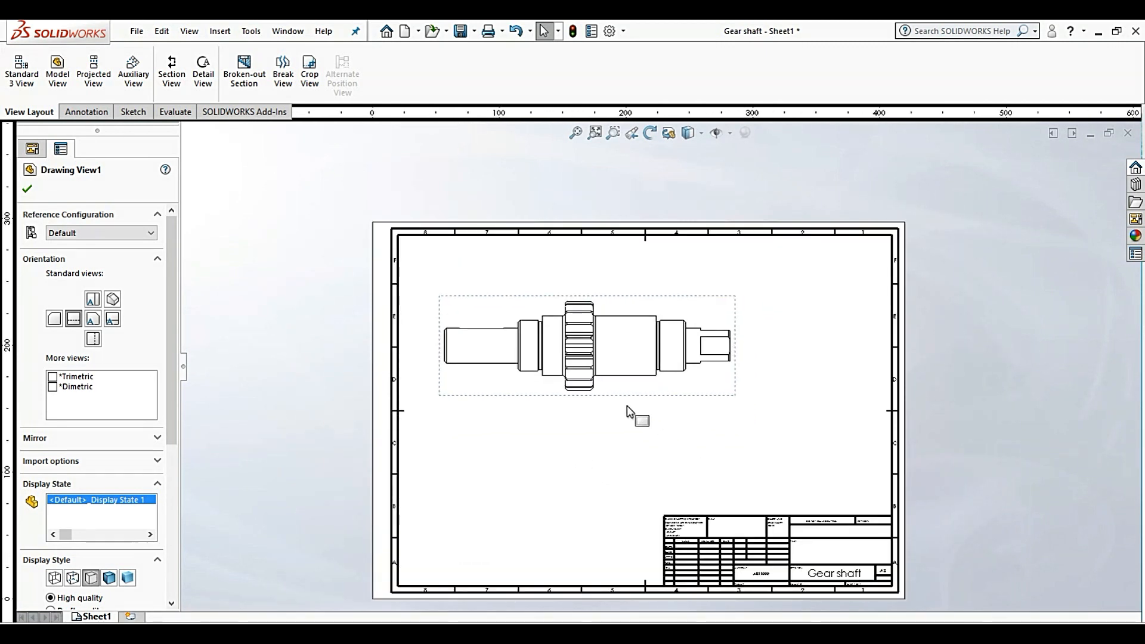
Add an isometric projected view of the shaft and position it inside the sheet's lower-left area, below the top view
{"action": "left_click", "coordinate": [93, 81]}
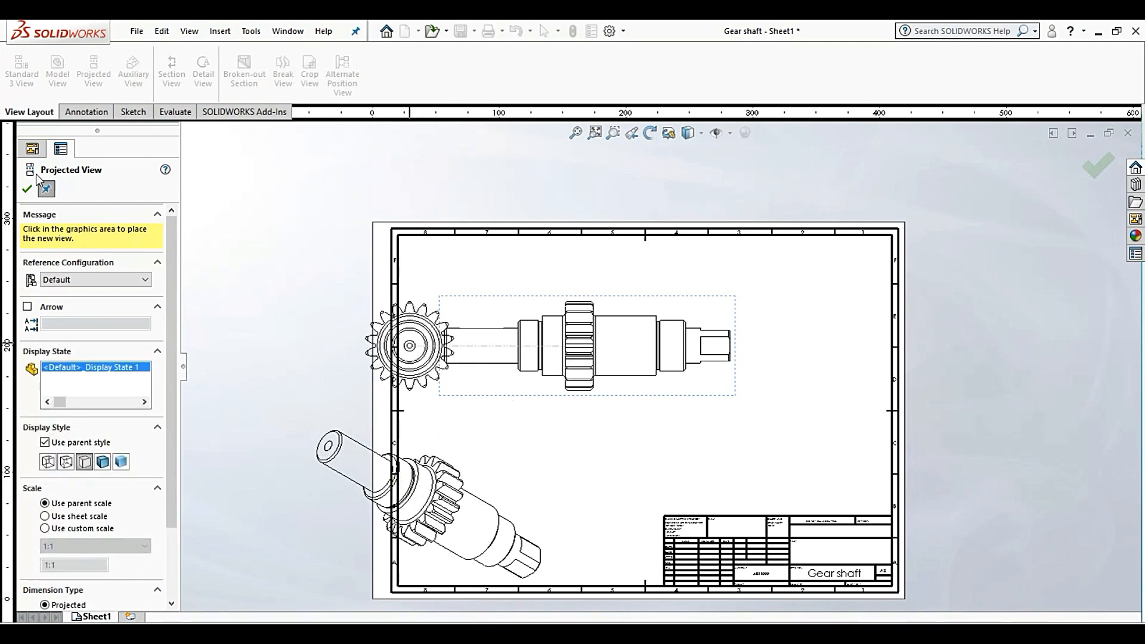
{"action": "left_click", "coordinate": [28, 190]}
{"action": "scroll", "coordinate": [685, 378], "scroll_direction": "down", "scroll_amount": 3}
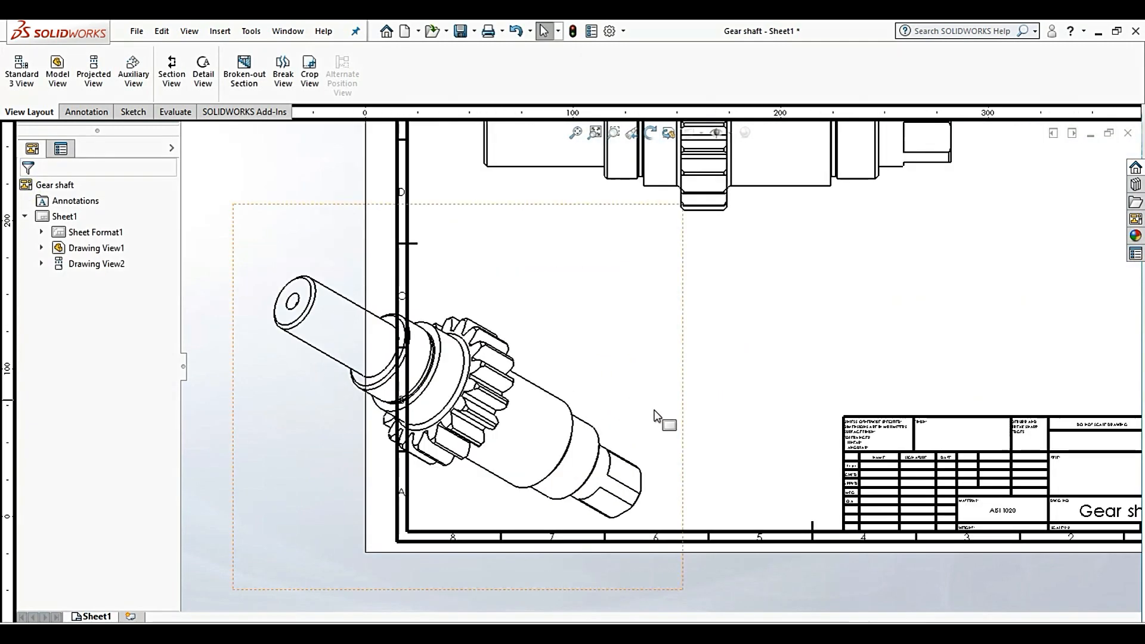
{"action": "left_click_drag", "start_coordinate": [684, 378], "coordinate": [846, 375]}
{"action": "scroll", "coordinate": [838, 358], "scroll_direction": "up", "scroll_amount": 5}
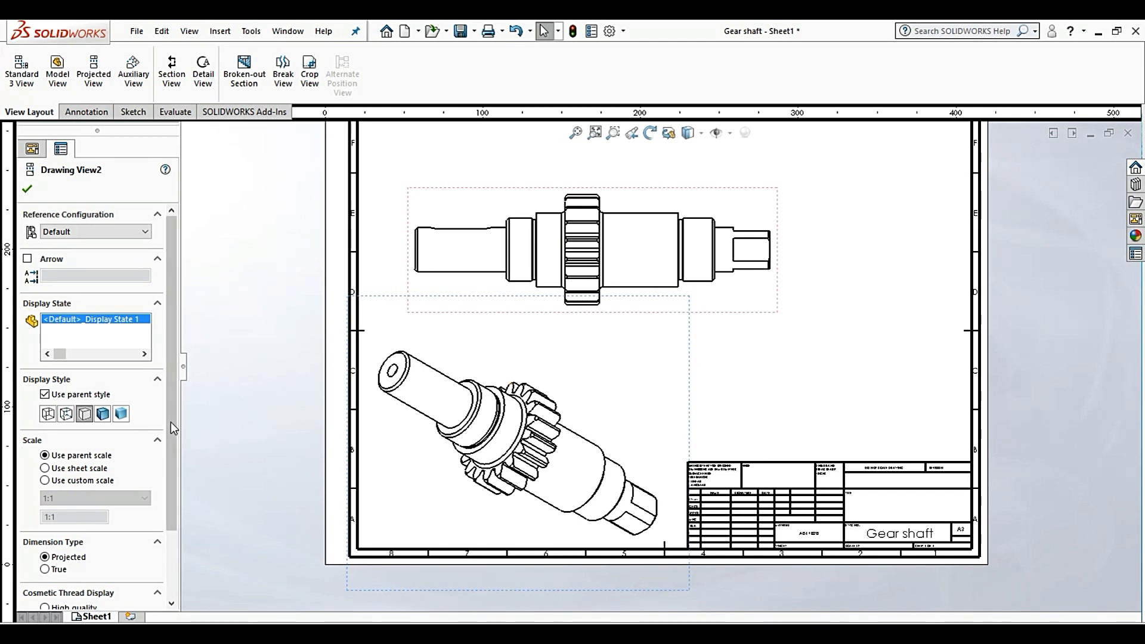
Set the isometric view to a user-defined custom scale of 0.8:1
{"action": "scroll", "coordinate": [171, 460], "scroll_direction": "down", "scroll_amount": 3}
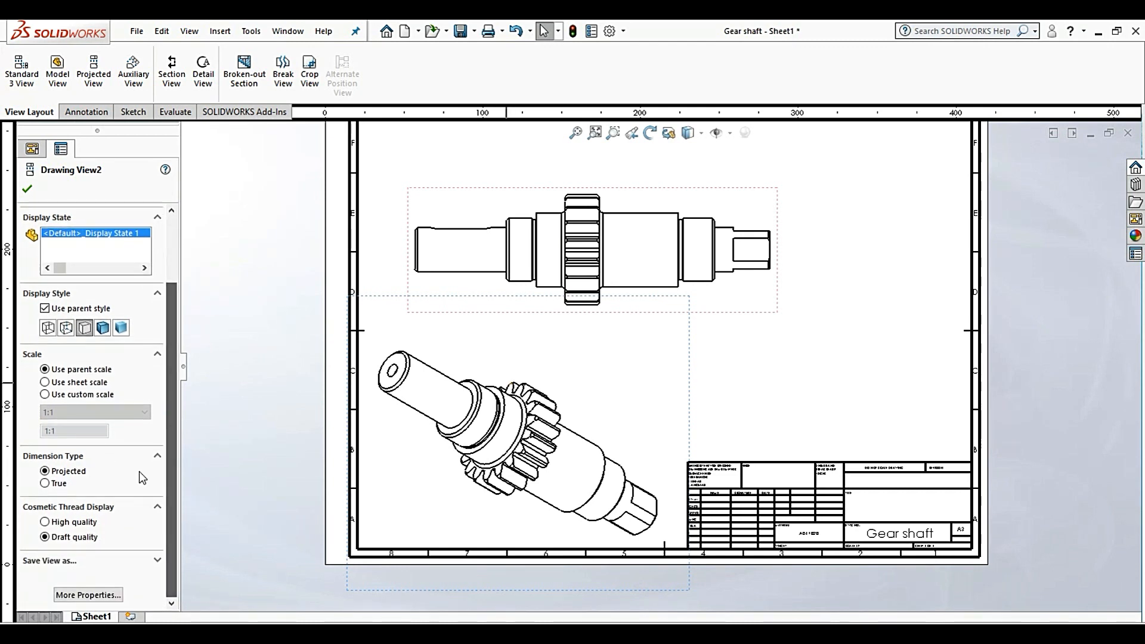
{"action": "left_click", "coordinate": [46, 394]}
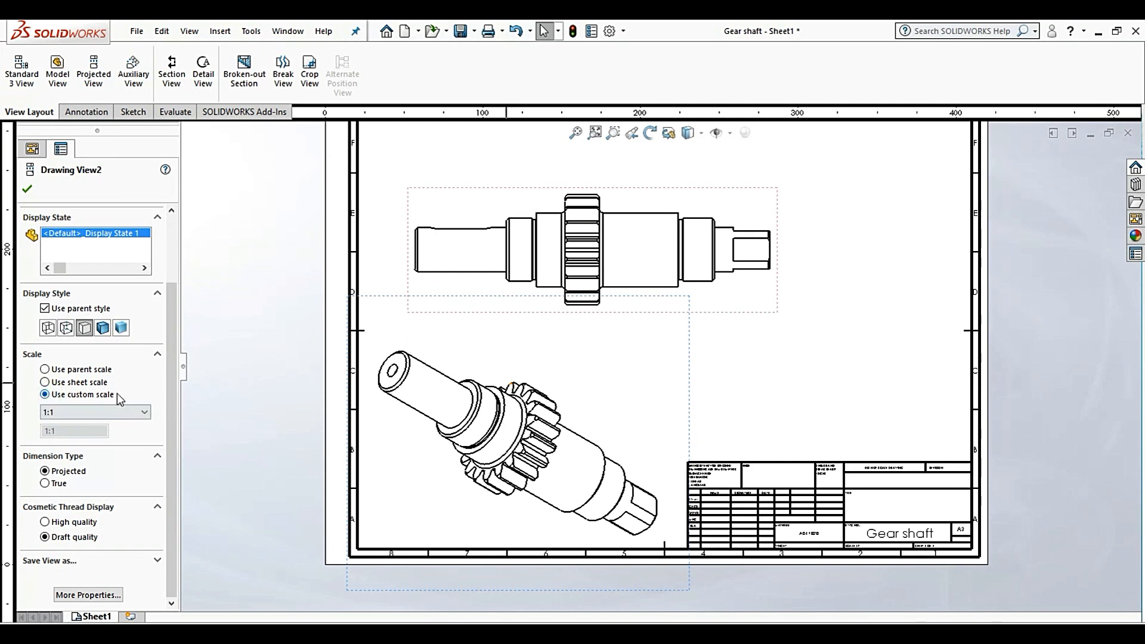
{"action": "left_click", "coordinate": [145, 413]}
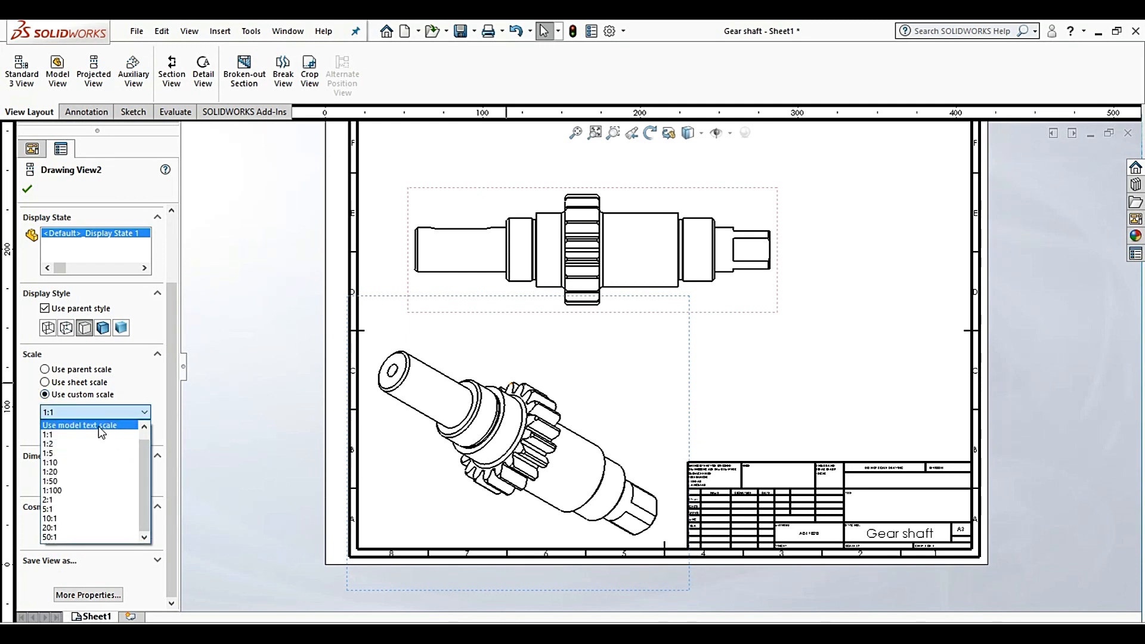
{"action": "scroll", "coordinate": [139, 458], "scroll_direction": "up", "scroll_amount": 1}
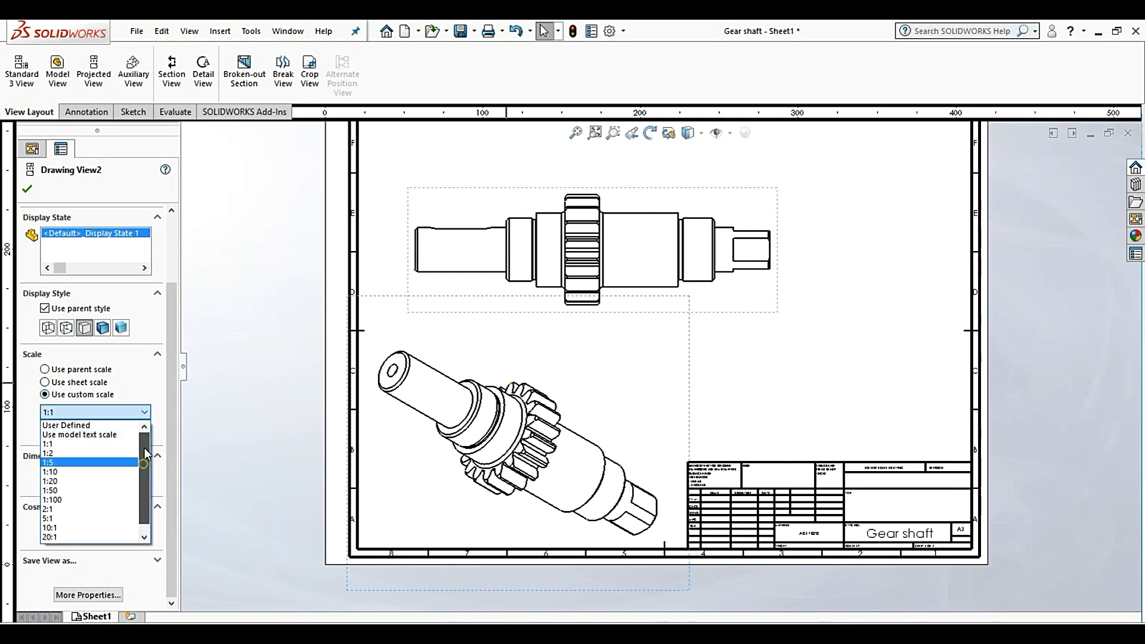
{"action": "left_click", "coordinate": [93, 425]}
{"action": "key", "text": "Return"}
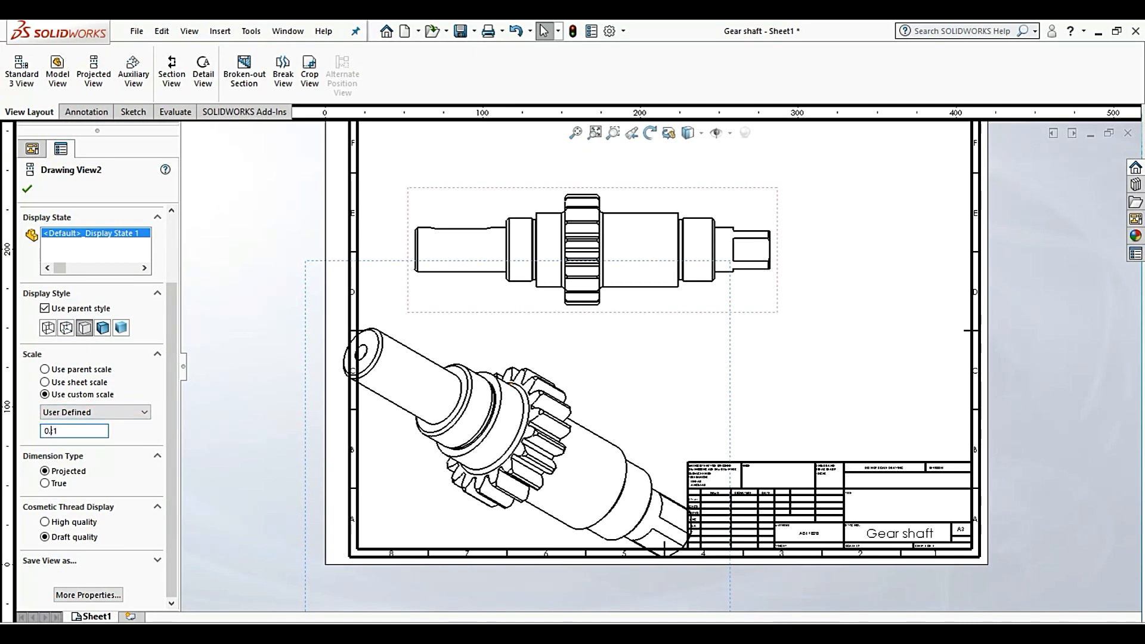
{"action": "key", "text": "Return"}
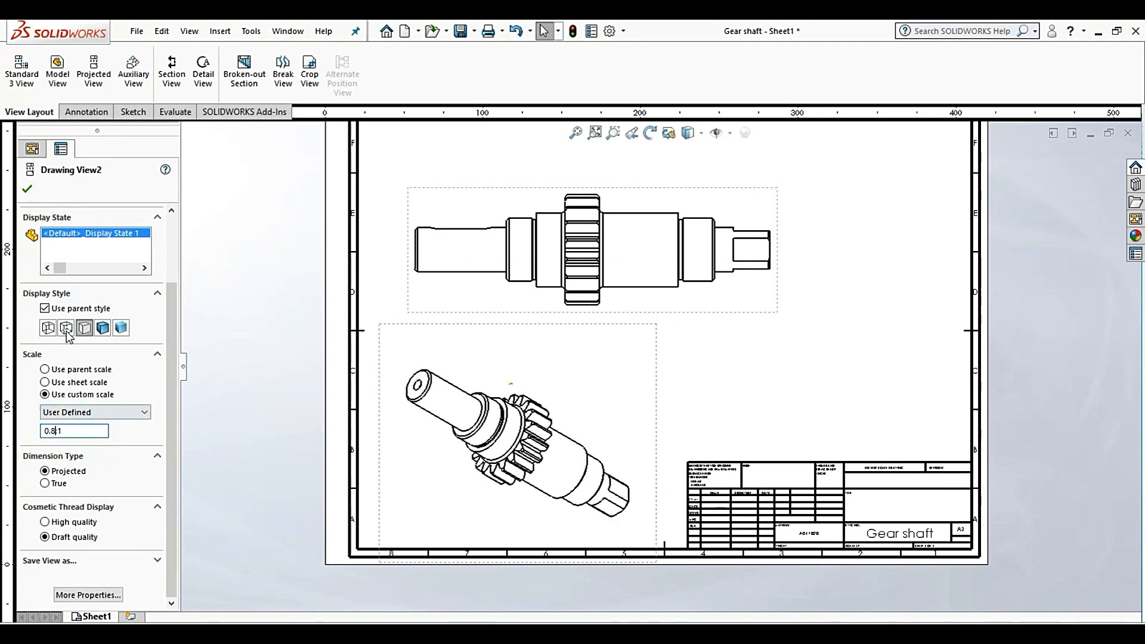
{"action": "left_click", "coordinate": [28, 190]}
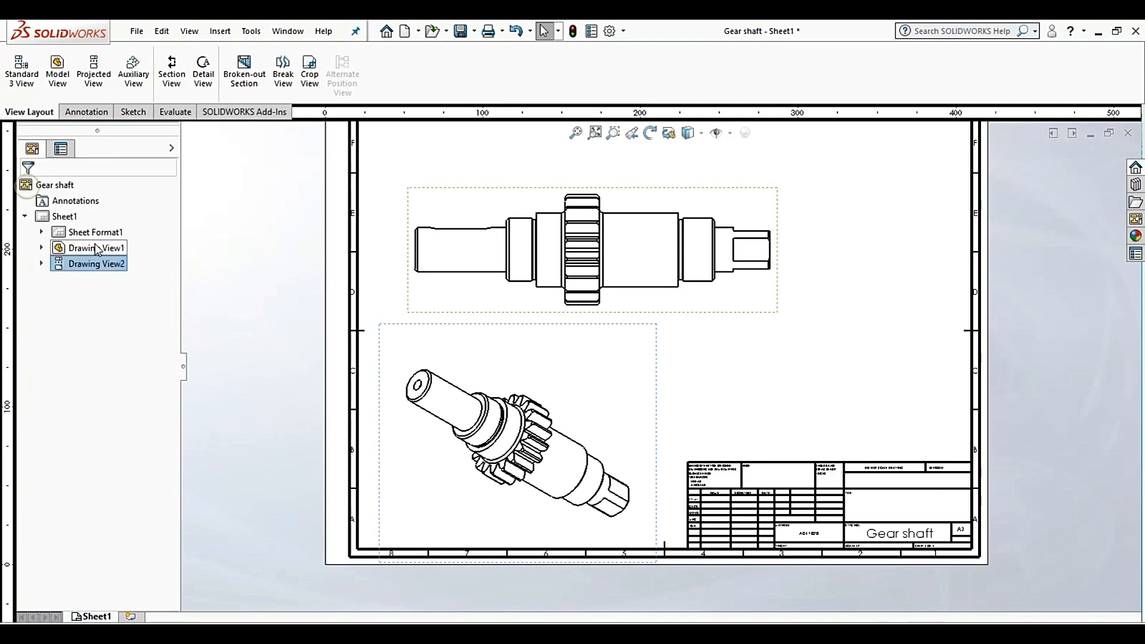
Reposition the isometric view slightly closer to the lower-left corner of the sheet
{"action": "left_click", "coordinate": [736, 366]}
{"action": "scroll", "coordinate": [635, 458], "scroll_direction": "down", "scroll_amount": 2}
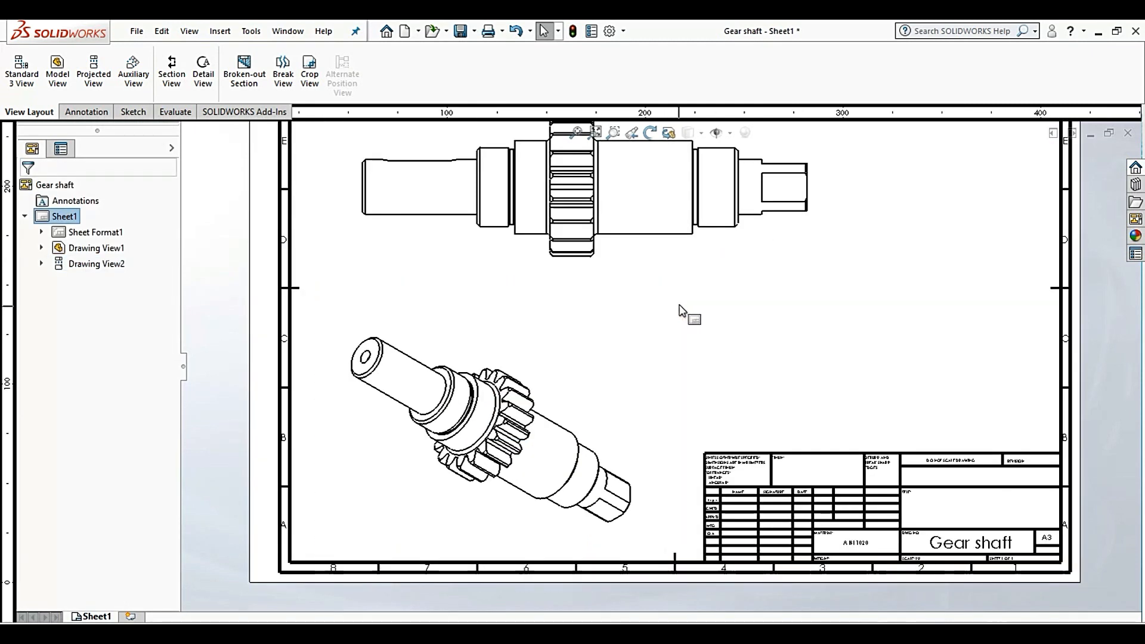
{"action": "mouse_move", "coordinate": [671, 329]}
{"action": "left_mouse_down"}
{"action": "mouse_move", "coordinate": [636, 331]}
{"action": "mouse_move", "coordinate": [646, 334]}
{"action": "left_mouse_up"}
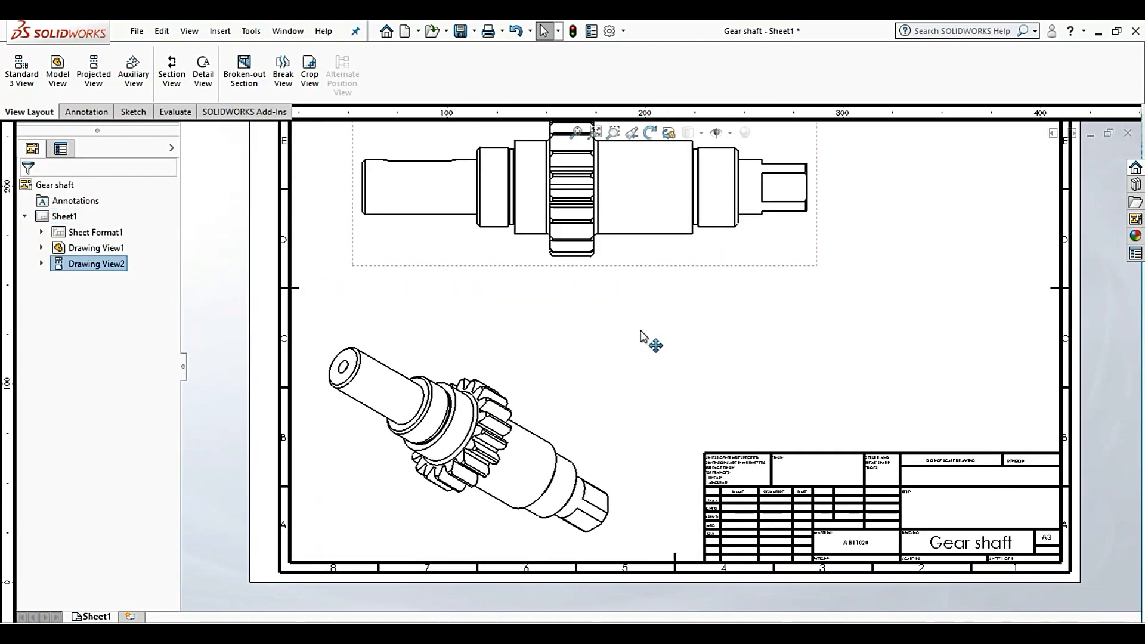
{"action": "scroll", "coordinate": [641, 399], "scroll_direction": "up", "scroll_amount": 3}
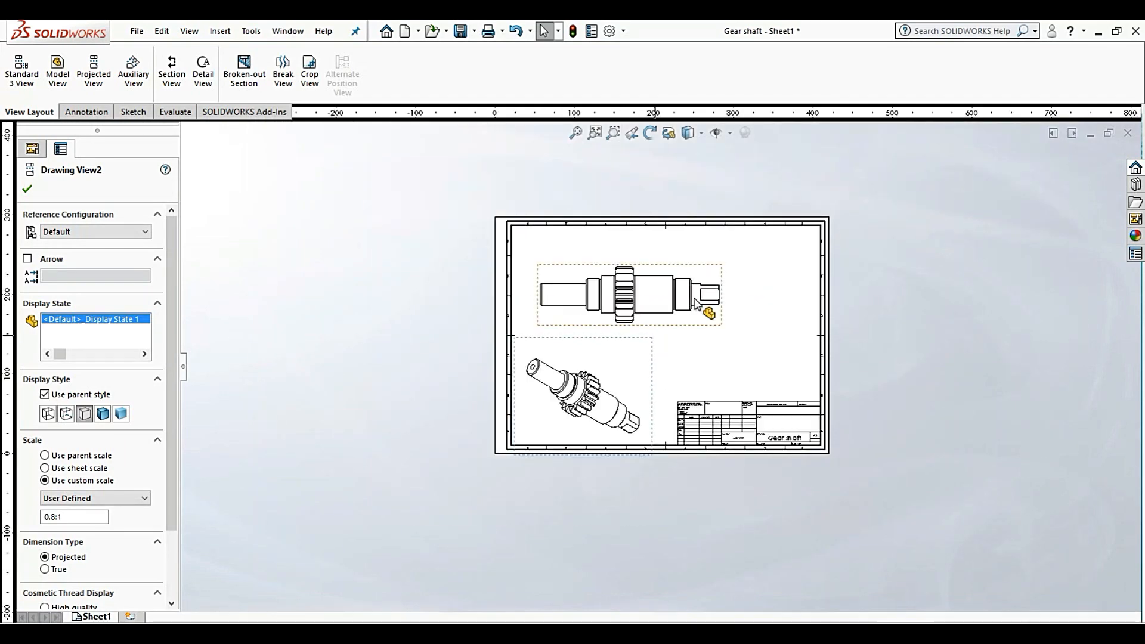
{"action": "scroll", "coordinate": [711, 307], "scroll_direction": "down", "scroll_amount": 4}
{"action": "scroll", "coordinate": [685, 334], "scroll_direction": "up", "scroll_amount": 5}
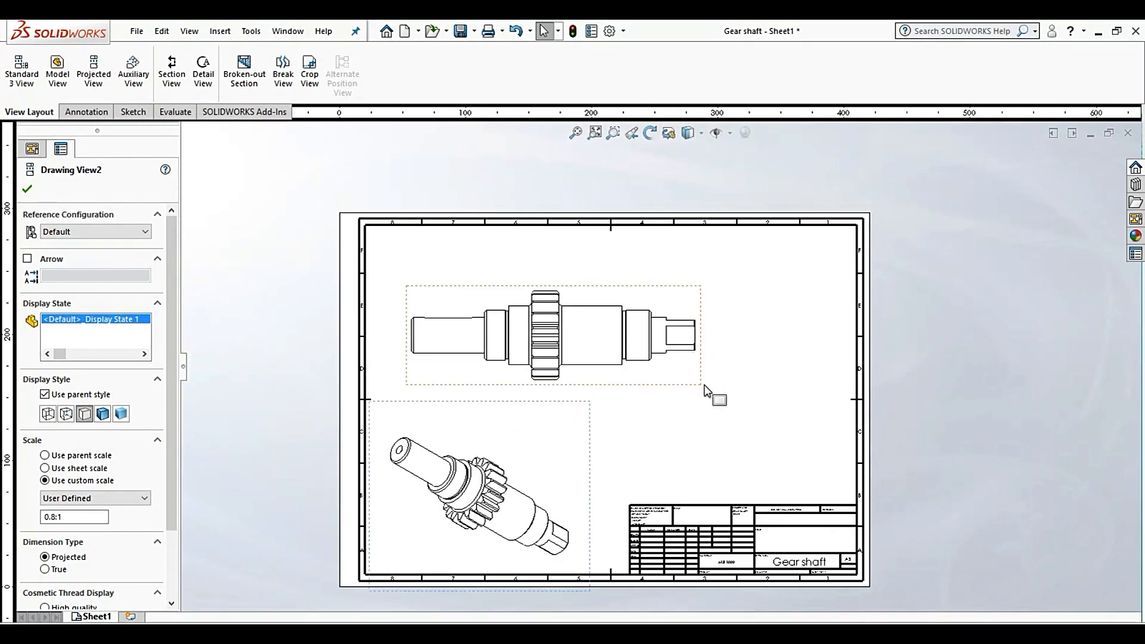
{"action": "scroll", "coordinate": [659, 417], "scroll_direction": "down", "scroll_amount": 1}
{"action": "scroll", "coordinate": [598, 440], "scroll_direction": "down", "scroll_amount": 2}
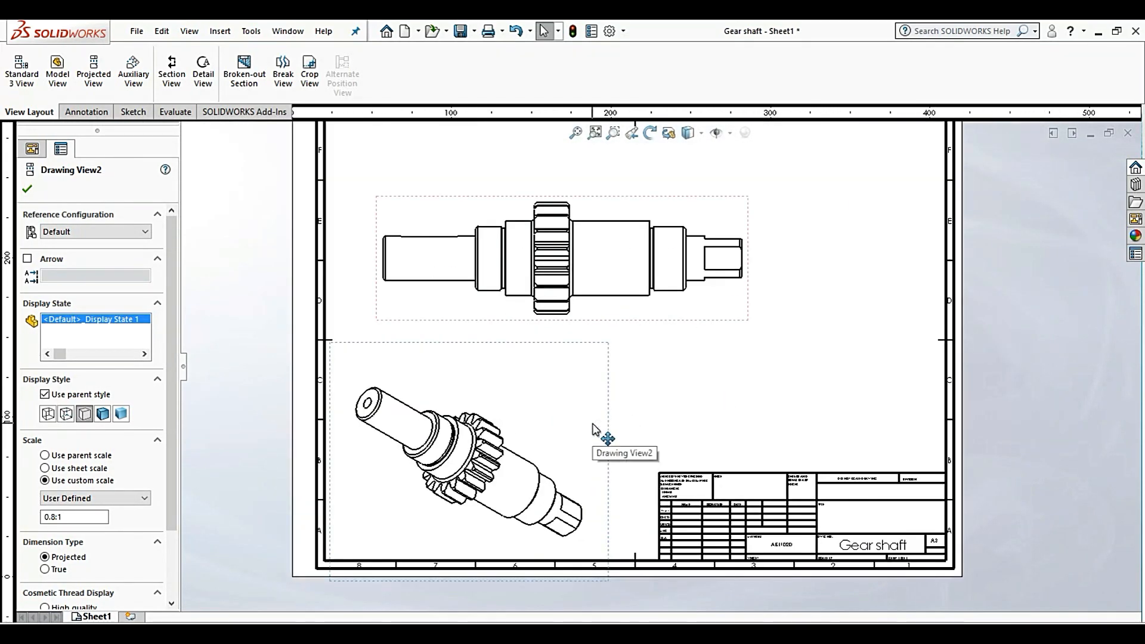
{"action": "scroll", "coordinate": [710, 179], "scroll_direction": "down", "scroll_amount": 2}
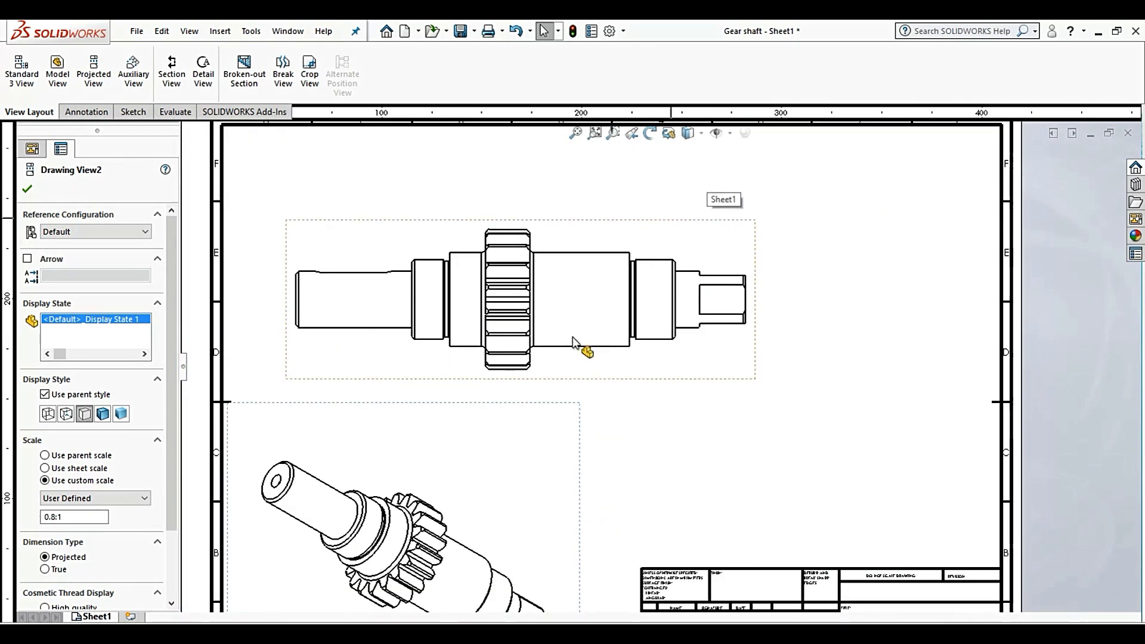
Start a section view of the shaft's top view with a vertical cutting line through the middle of the keyway
{"action": "scroll", "coordinate": [597, 340], "scroll_direction": "up", "scroll_amount": 4}
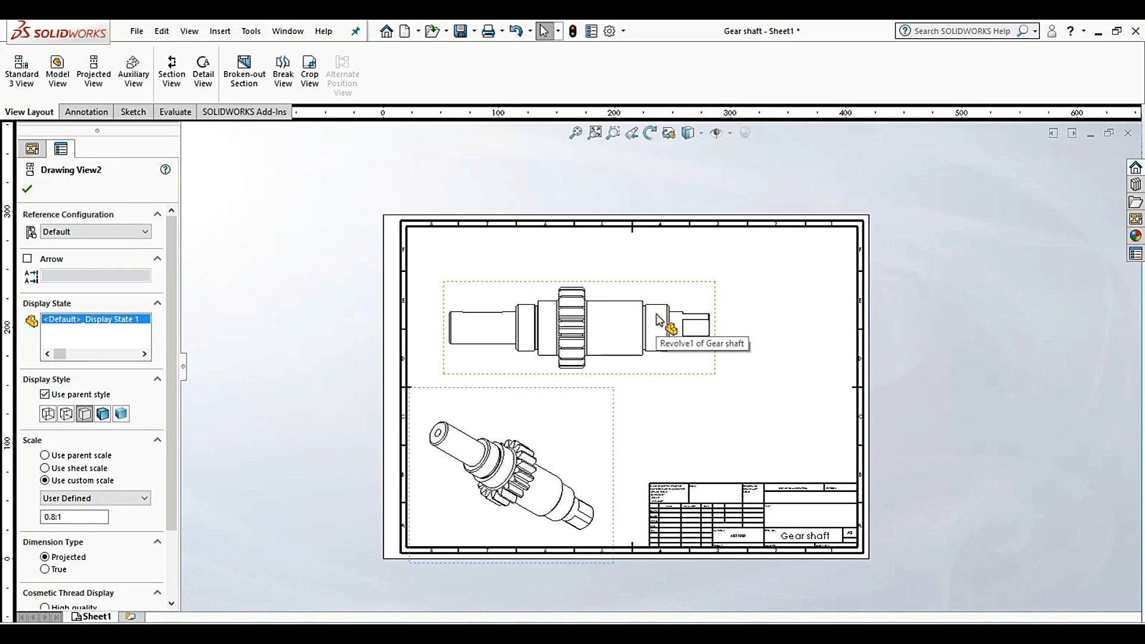
{"action": "scroll", "coordinate": [596, 316], "scroll_direction": "down", "scroll_amount": 2}
{"action": "scroll", "coordinate": [545, 312], "scroll_direction": "down", "scroll_amount": 1}
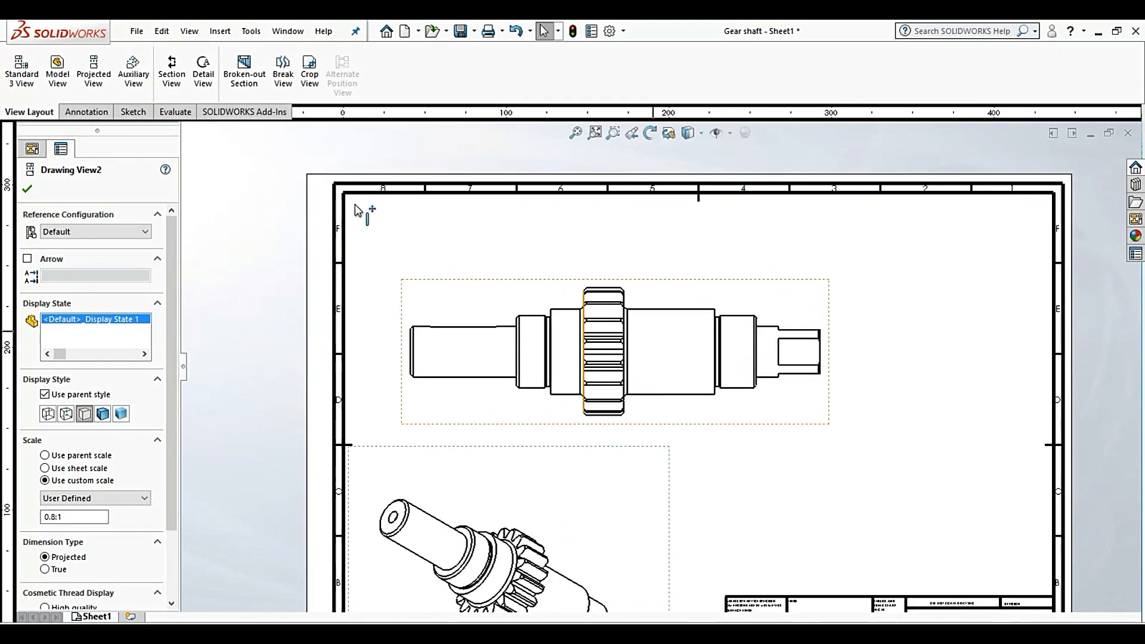
{"action": "left_click", "coordinate": [176, 67]}
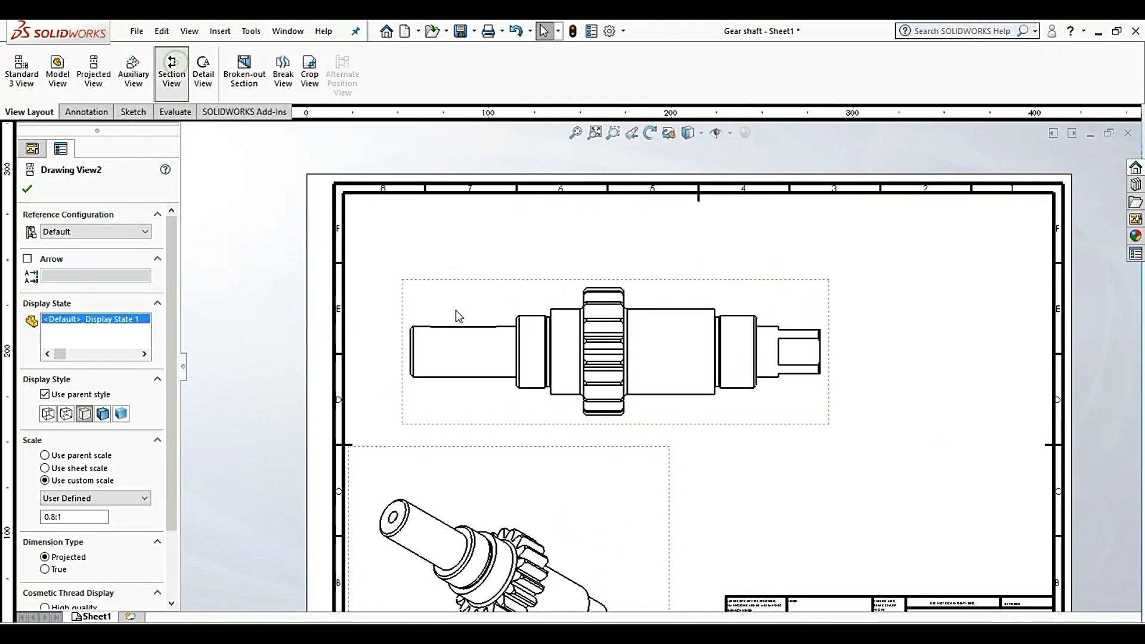
{"action": "scroll", "coordinate": [472, 340], "scroll_direction": "down", "scroll_amount": 2}
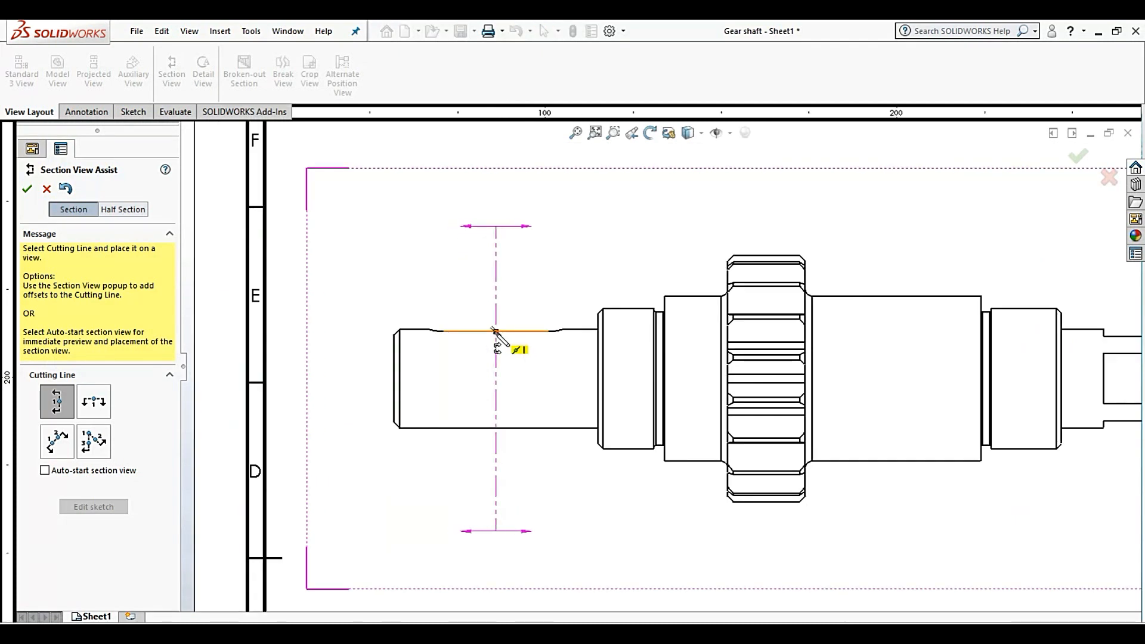
{"action": "left_click", "coordinate": [496, 331]}
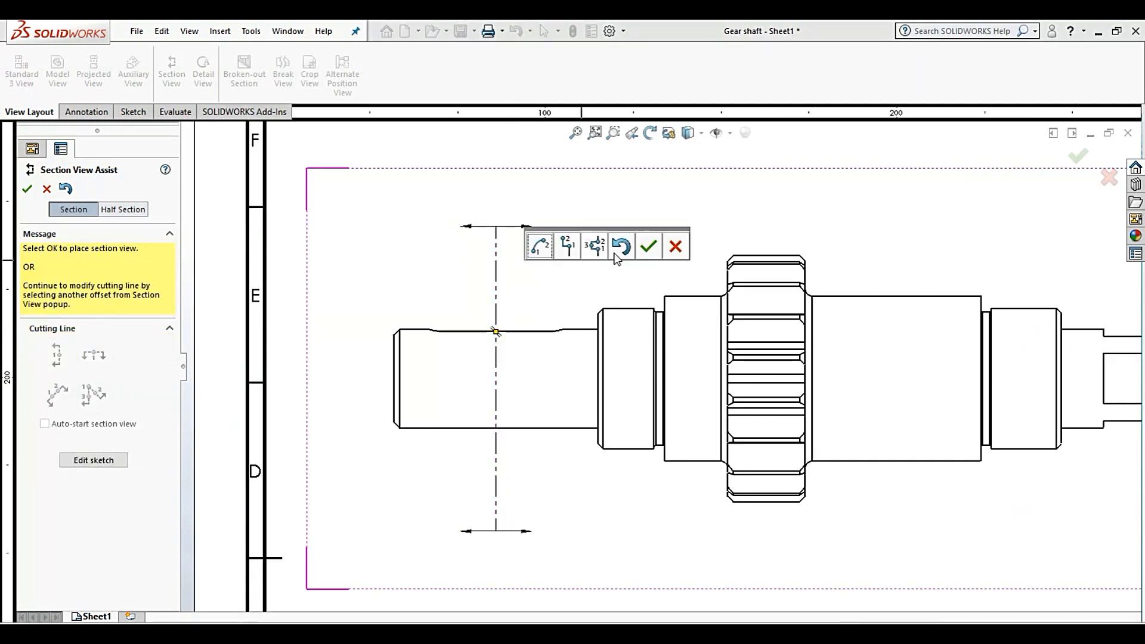
{"action": "left_click", "coordinate": [649, 246]}
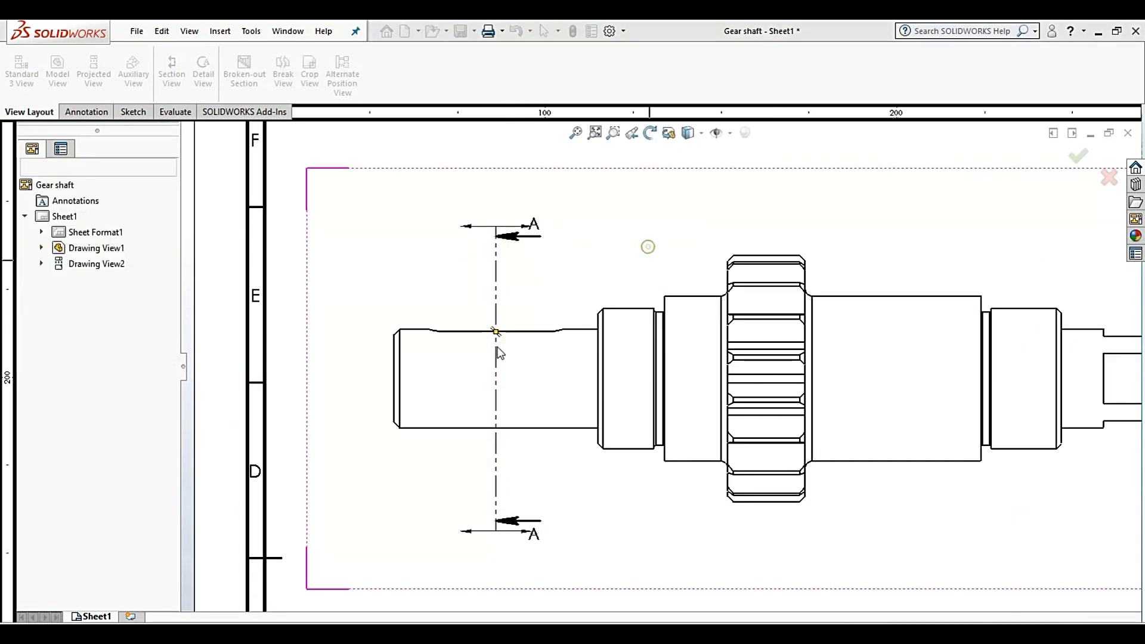
Place keyway section A-A beyond the shaft's squared end, aligned with the top view near the sheet's right border
{"action": "scroll", "coordinate": [661, 368], "scroll_direction": "up", "scroll_amount": 5}
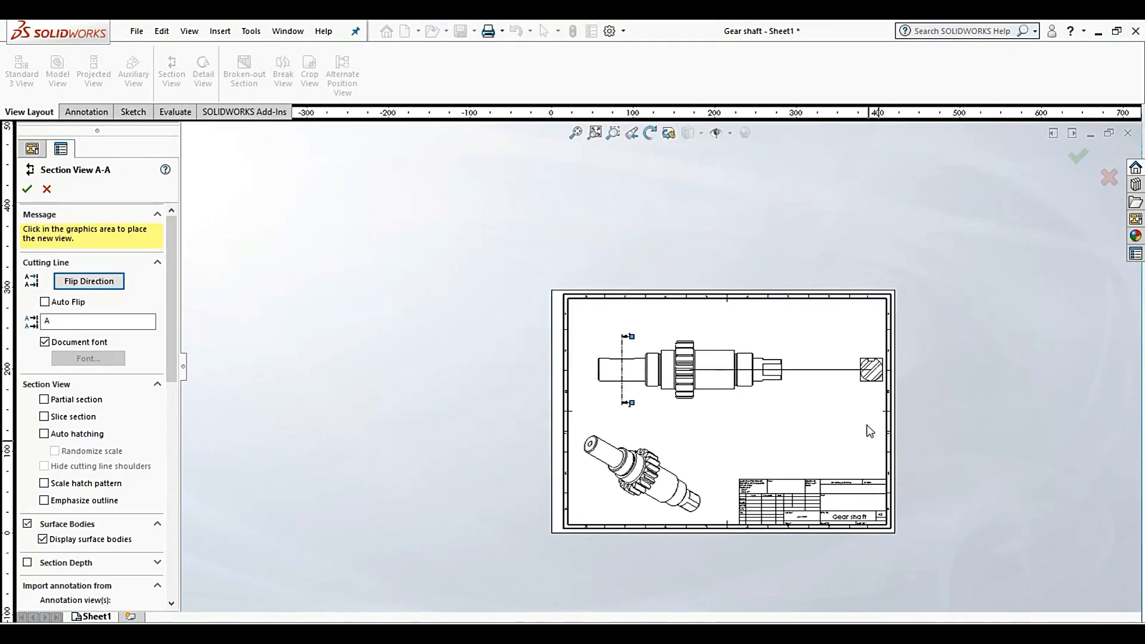
{"action": "scroll", "coordinate": [888, 390], "scroll_direction": "down", "scroll_amount": 5}
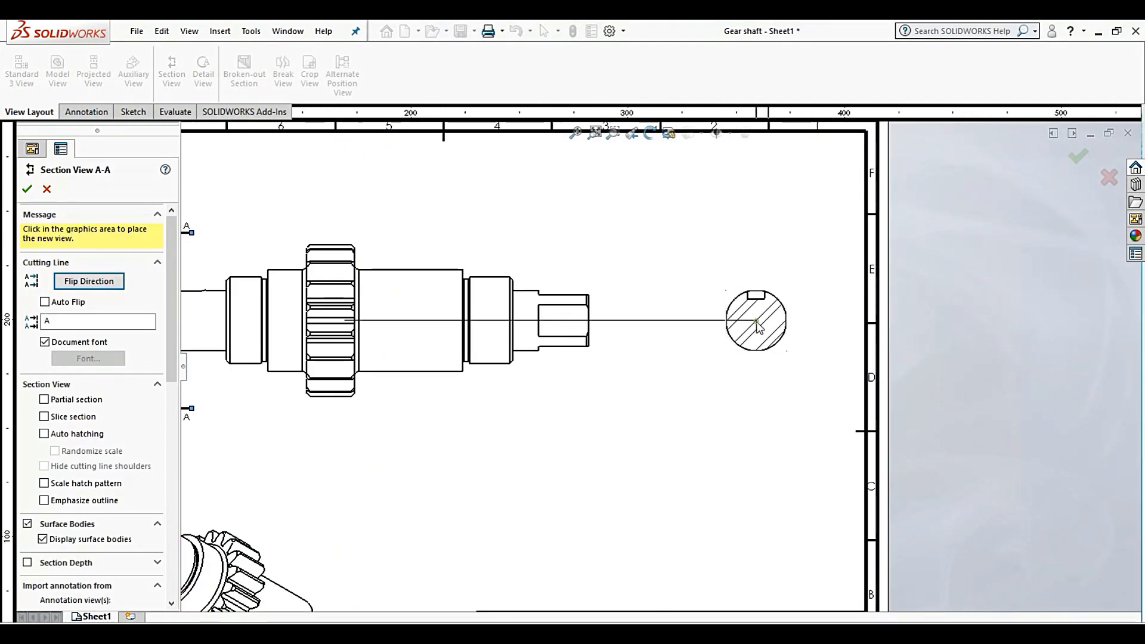
{"action": "left_click", "coordinate": [757, 327]}
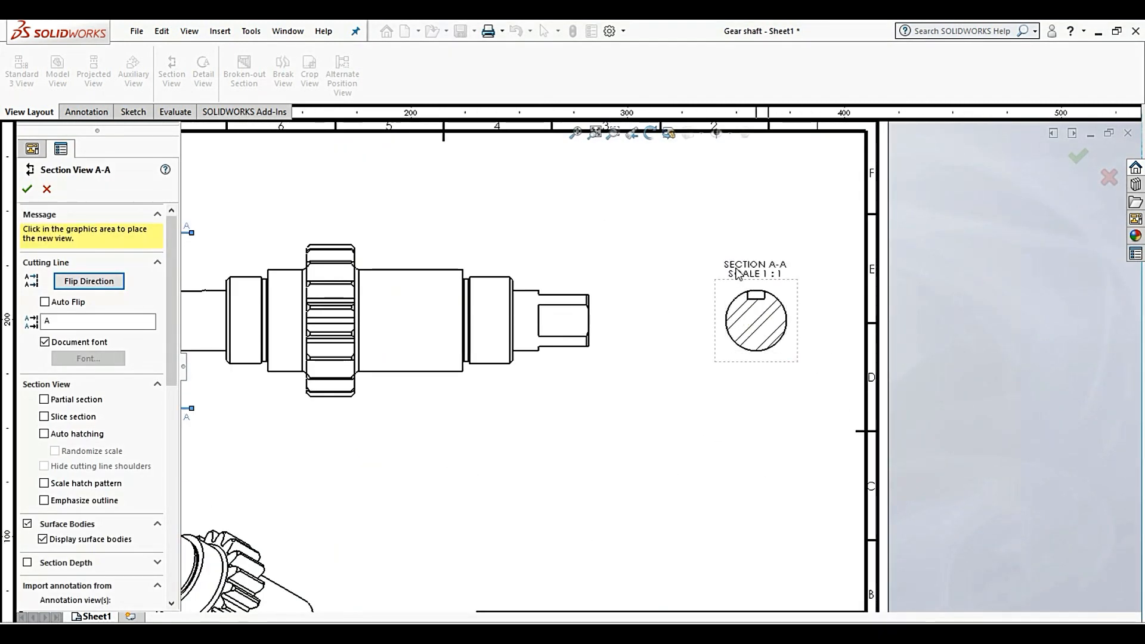
{"action": "left_click", "coordinate": [29, 192]}
{"action": "scroll", "coordinate": [669, 352], "scroll_direction": "up", "scroll_amount": 4}
{"action": "scroll", "coordinate": [638, 344], "scroll_direction": "down", "scroll_amount": 2}
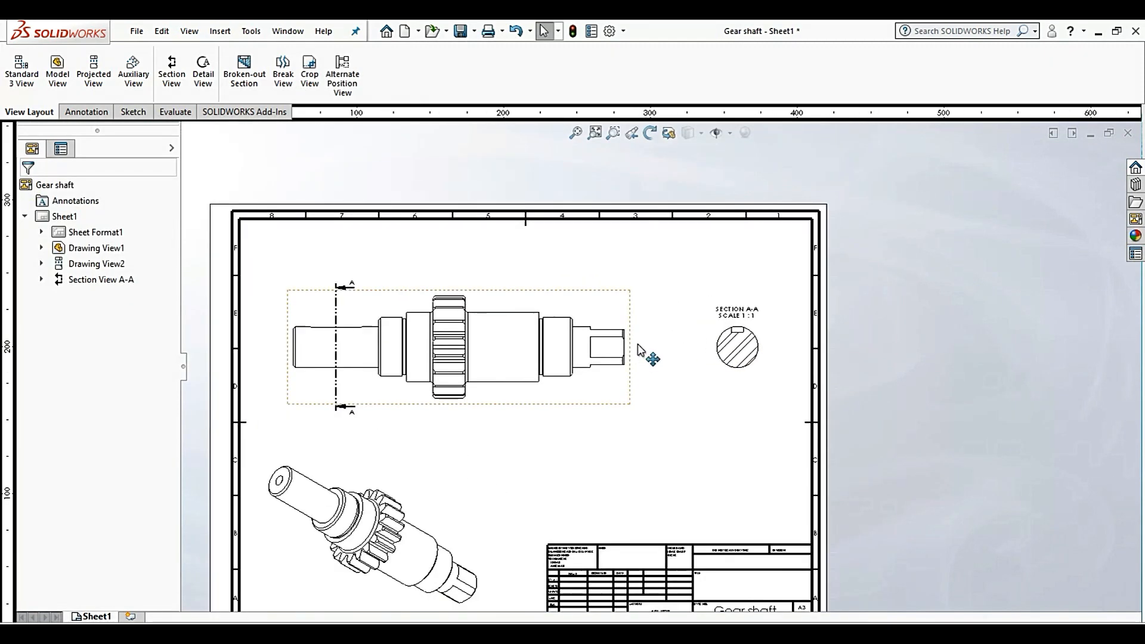
Start a second section view with a vertical cutting line through the flats of the shaft's squared end
{"action": "scroll", "coordinate": [322, 356], "scroll_direction": "down", "scroll_amount": 3}
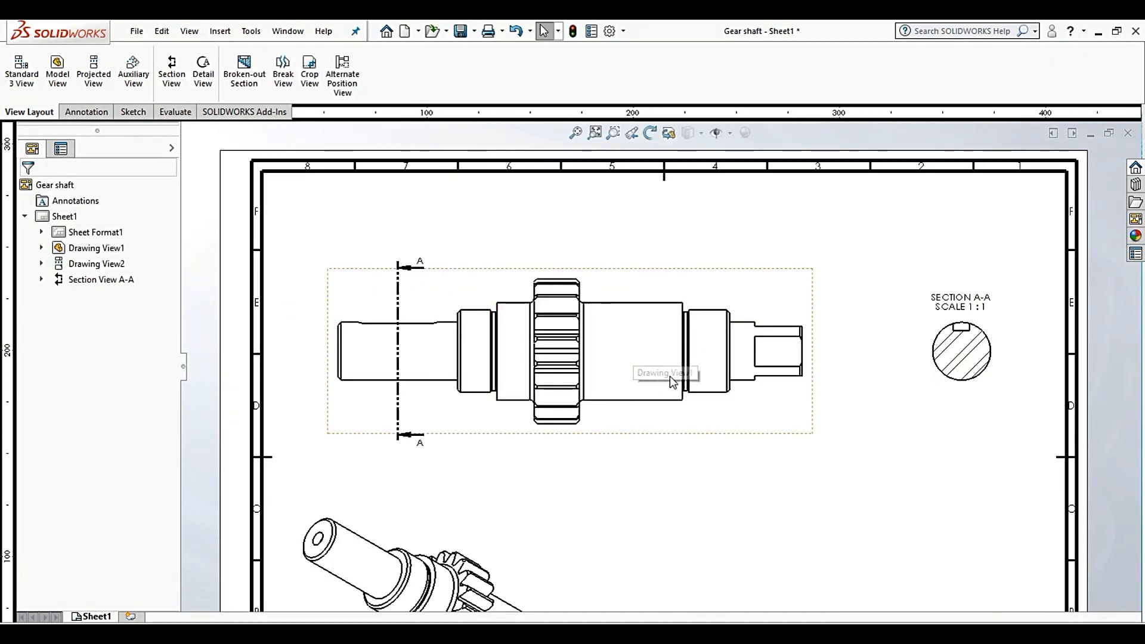
{"action": "scroll", "coordinate": [831, 349], "scroll_direction": "down", "scroll_amount": 1}
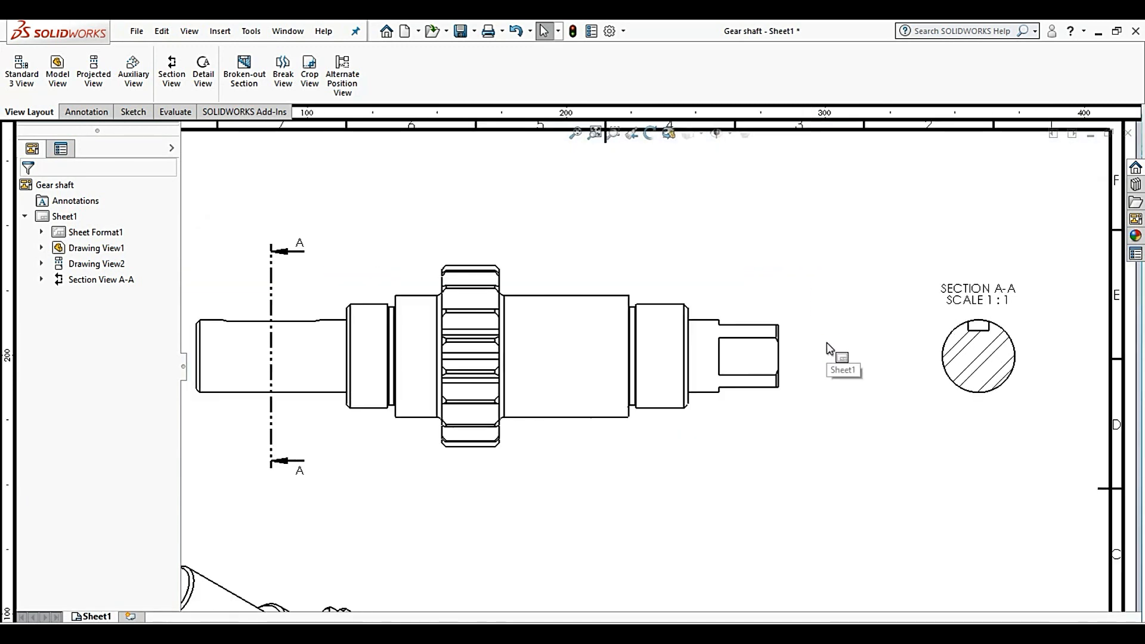
{"action": "scroll", "coordinate": [841, 358], "scroll_direction": "up", "scroll_amount": 2}
{"action": "scroll", "coordinate": [859, 373], "scroll_direction": "down", "scroll_amount": 2}
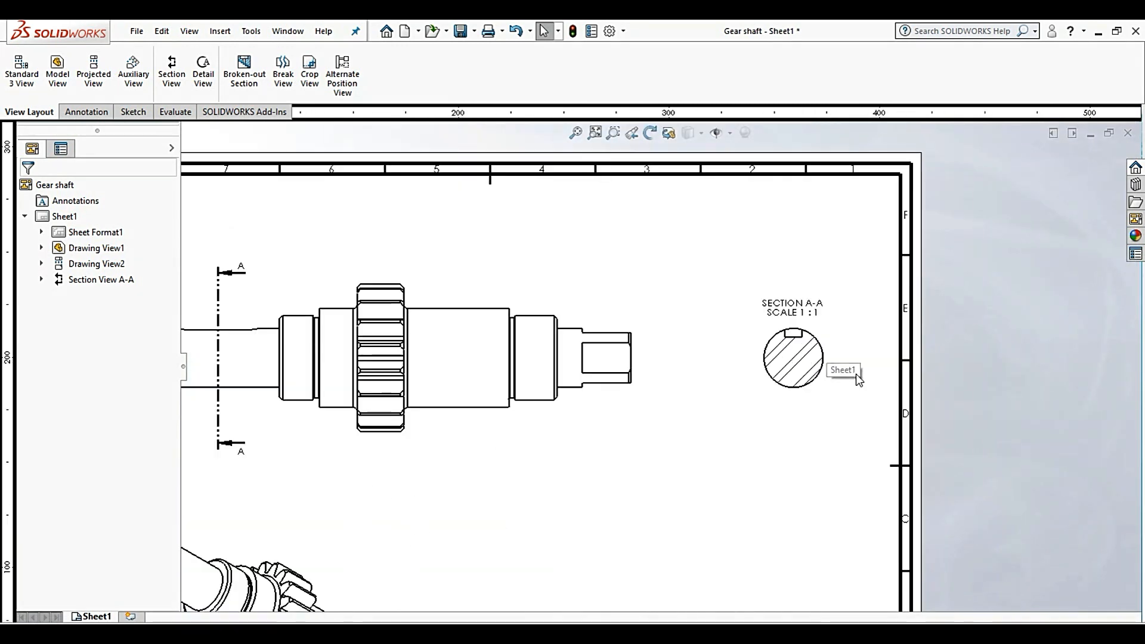
{"action": "left_click", "coordinate": [172, 75]}
{"action": "scroll", "coordinate": [620, 325], "scroll_direction": "down", "scroll_amount": 3}
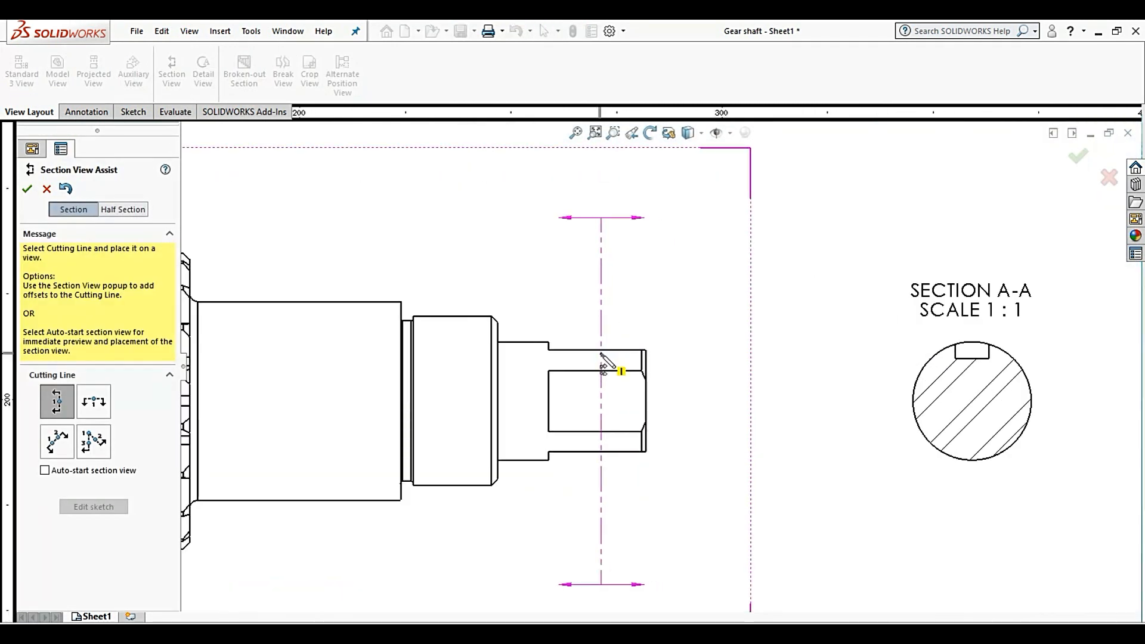
{"action": "left_click", "coordinate": [600, 350]}
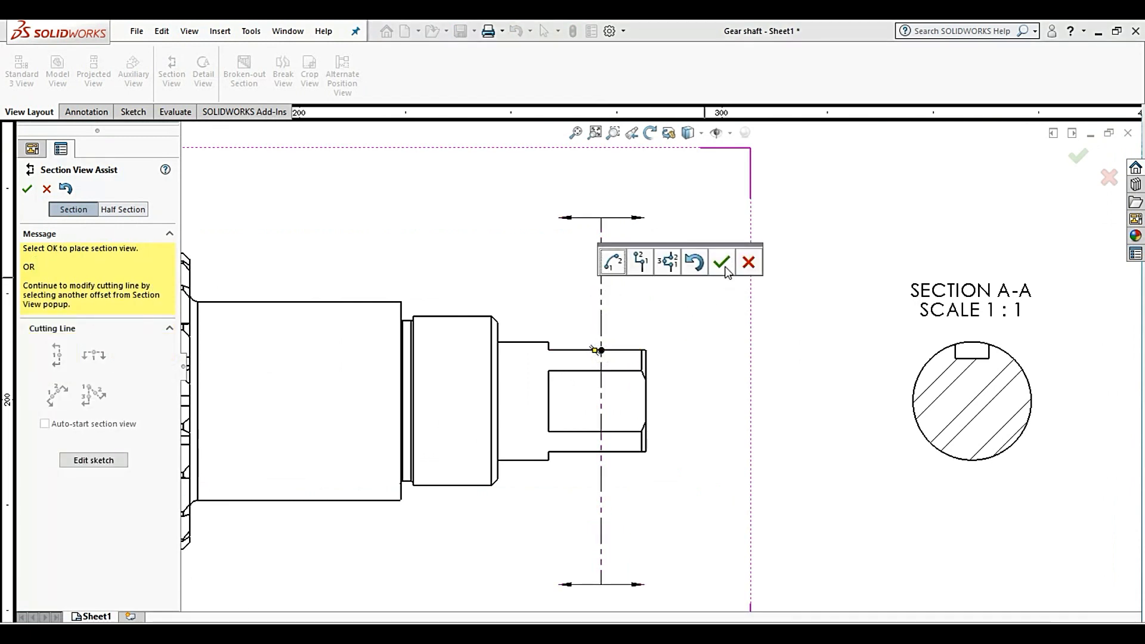
{"action": "left_click", "coordinate": [722, 266]}
Place section B-B to the right of section A-A, in line with the shaft's top view
{"action": "scroll", "coordinate": [835, 405], "scroll_direction": "up", "scroll_amount": 3}
{"action": "scroll", "coordinate": [840, 411], "scroll_direction": "down", "scroll_amount": 3}
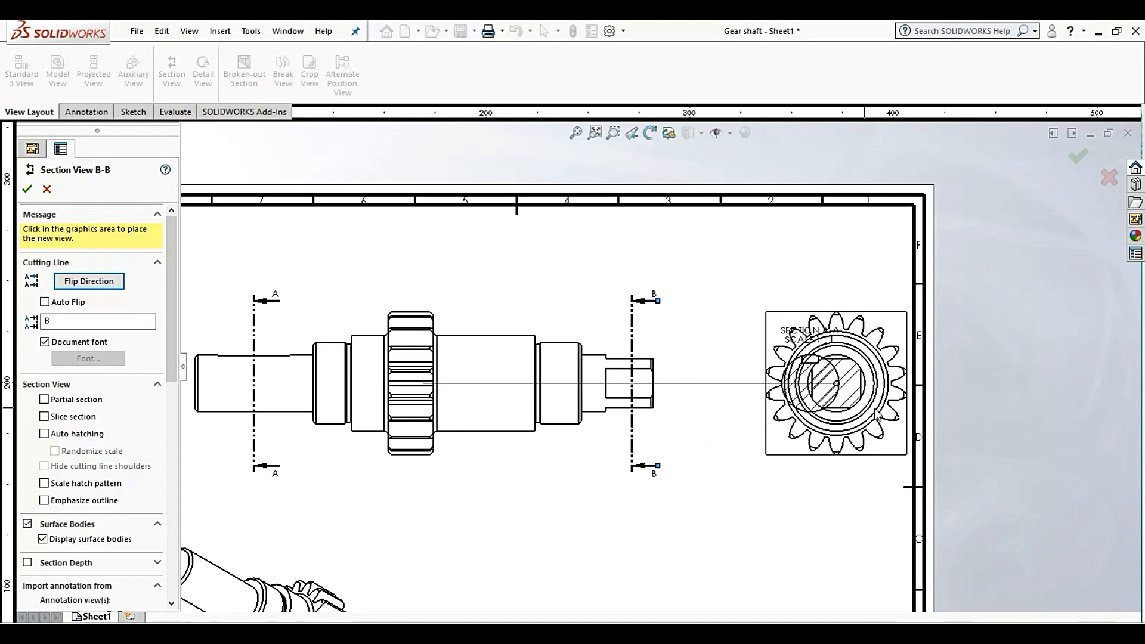
{"action": "left_click", "coordinate": [977, 415]}
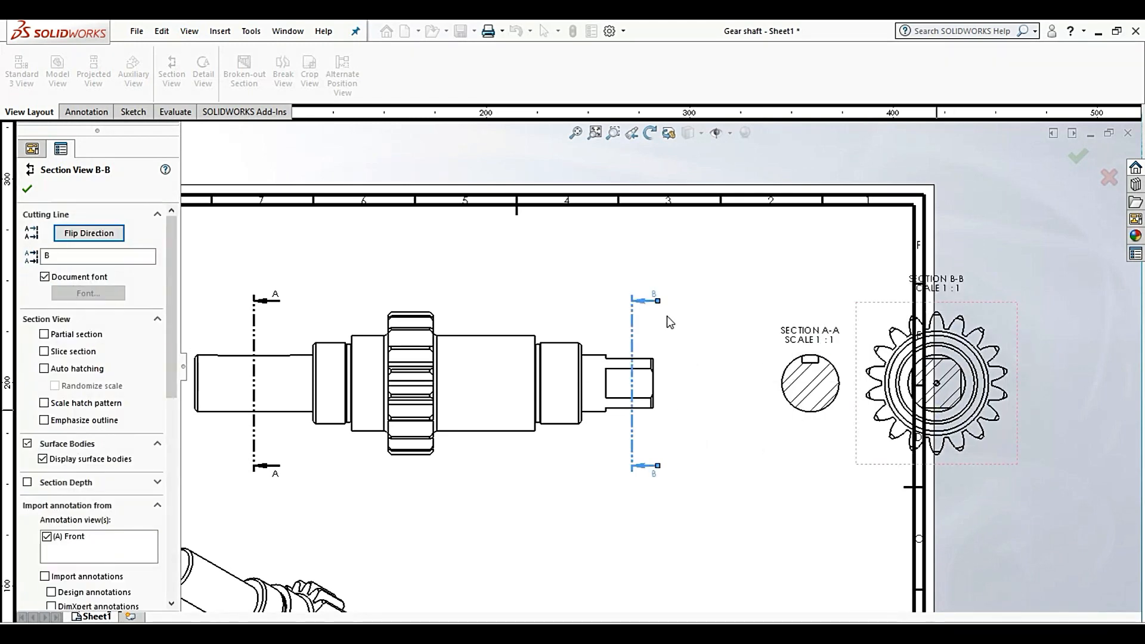
Reverse the viewing direction of cutting line B-B and shorten the line around the shaft's squared end
{"action": "scroll", "coordinate": [626, 478], "scroll_direction": "down", "scroll_amount": 2}
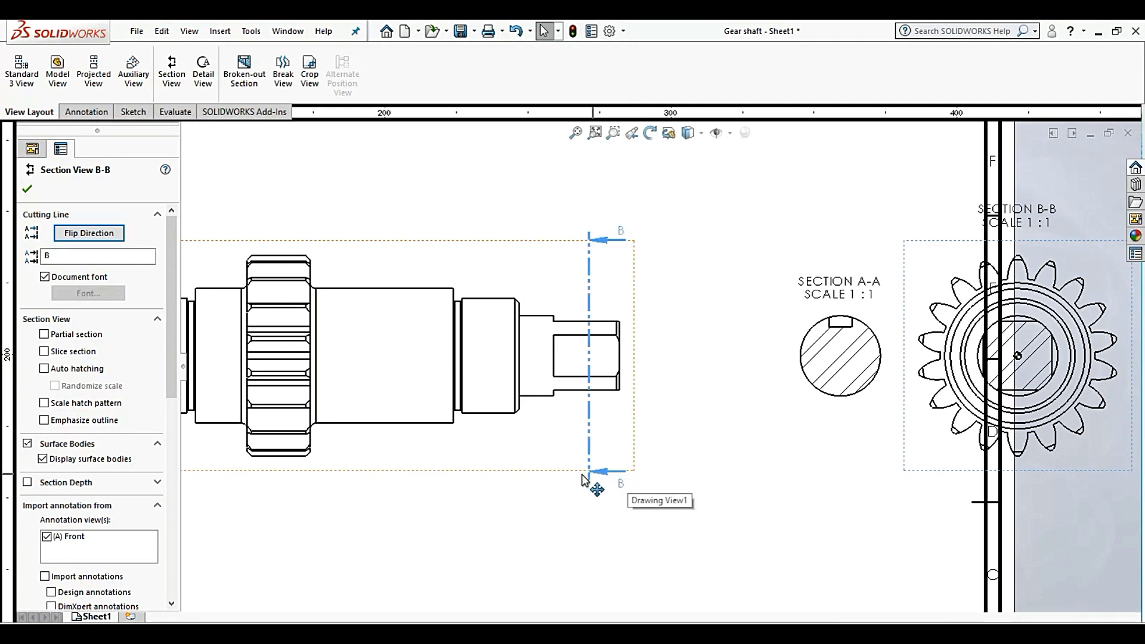
{"action": "left_click", "coordinate": [626, 474]}
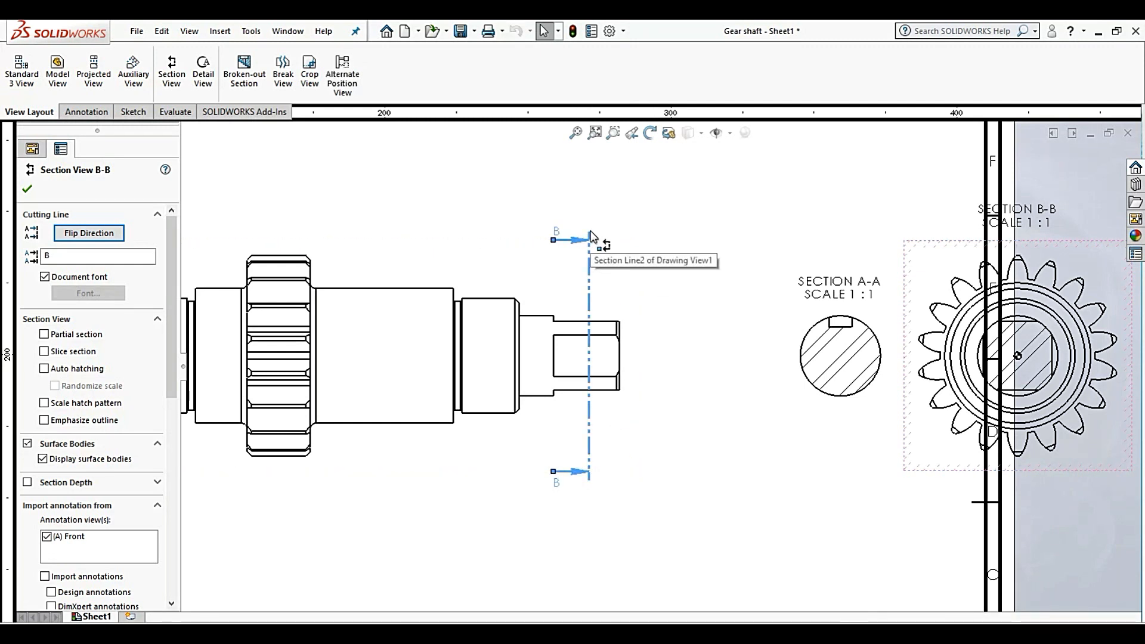
{"action": "scroll", "coordinate": [603, 396], "scroll_direction": "down", "scroll_amount": 2}
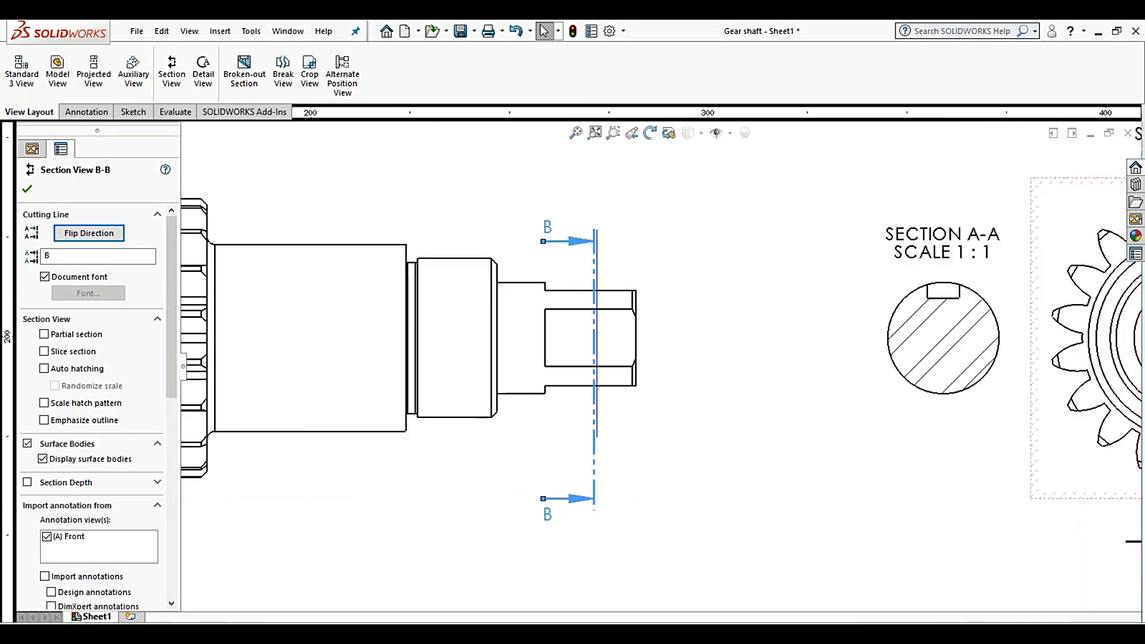
Move section B-B between the shaft's top view and section A-A, leaving a gap between the two sections
{"action": "scroll", "coordinate": [598, 325], "scroll_direction": "up", "scroll_amount": 3}
{"action": "scroll", "coordinate": [620, 328], "scroll_direction": "down", "scroll_amount": 2}
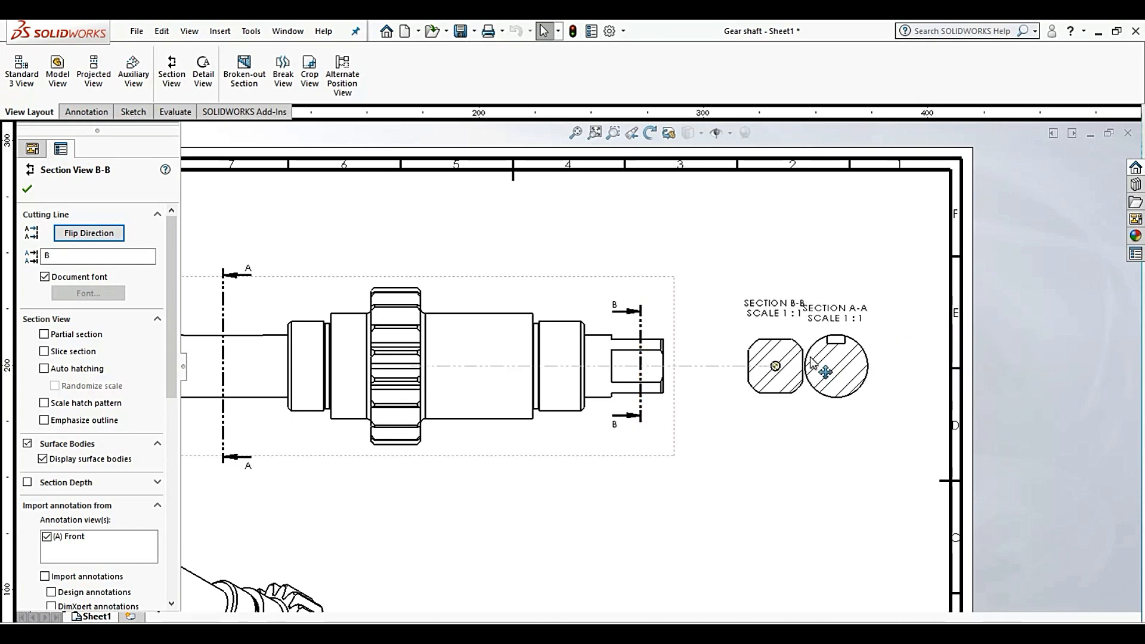
{"action": "left_click", "coordinate": [775, 334]}
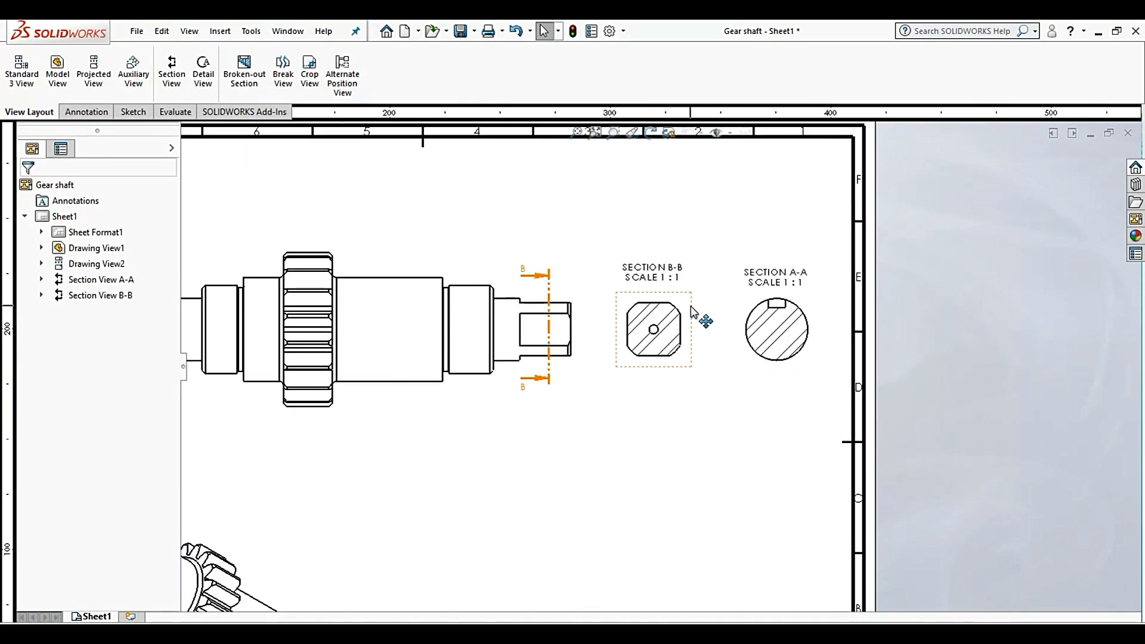
Break the alignment of section B-B with the top view and move the section down above the title block
{"action": "left_click", "coordinate": [692, 311]}
{"action": "right_click", "coordinate": [693, 311]}
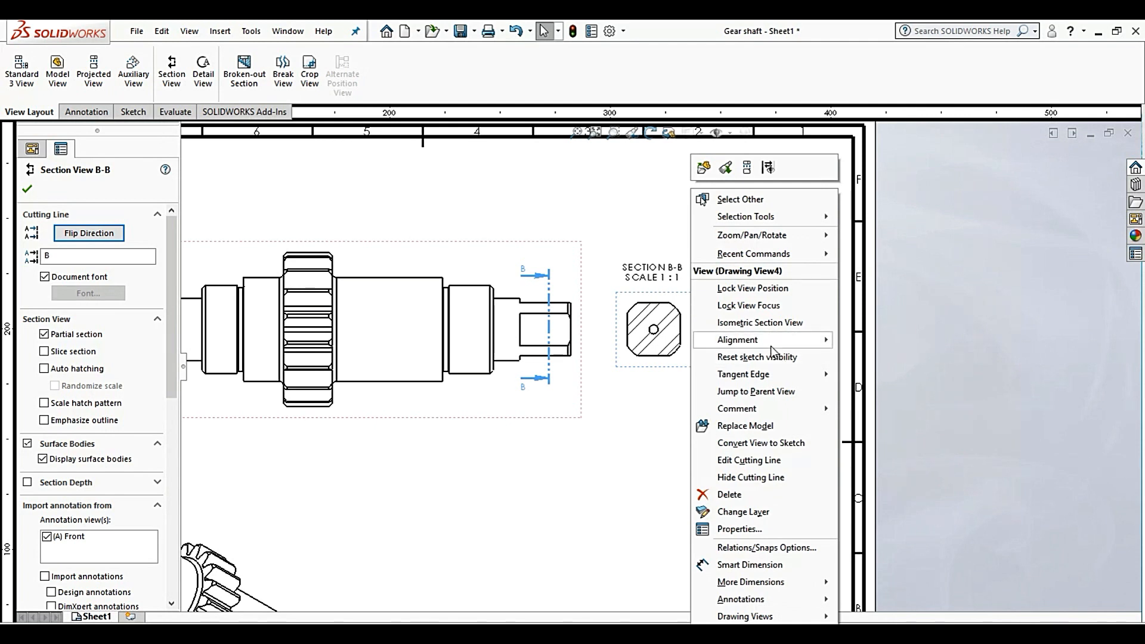
{"action": "mouse_move", "coordinate": [770, 346]}
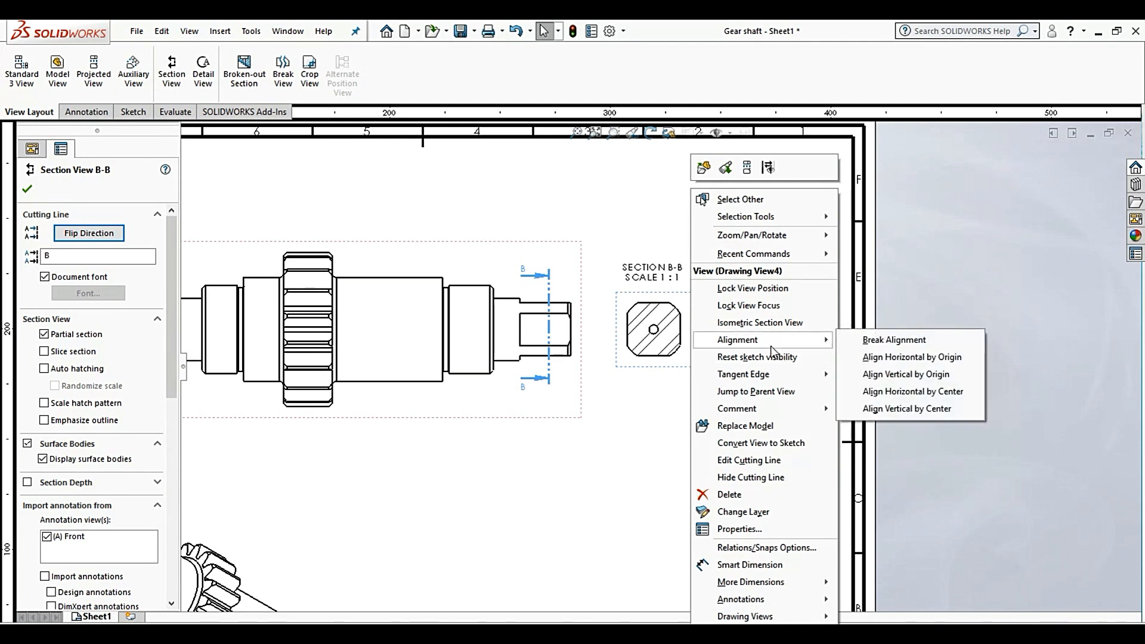
{"action": "left_click", "coordinate": [889, 342]}
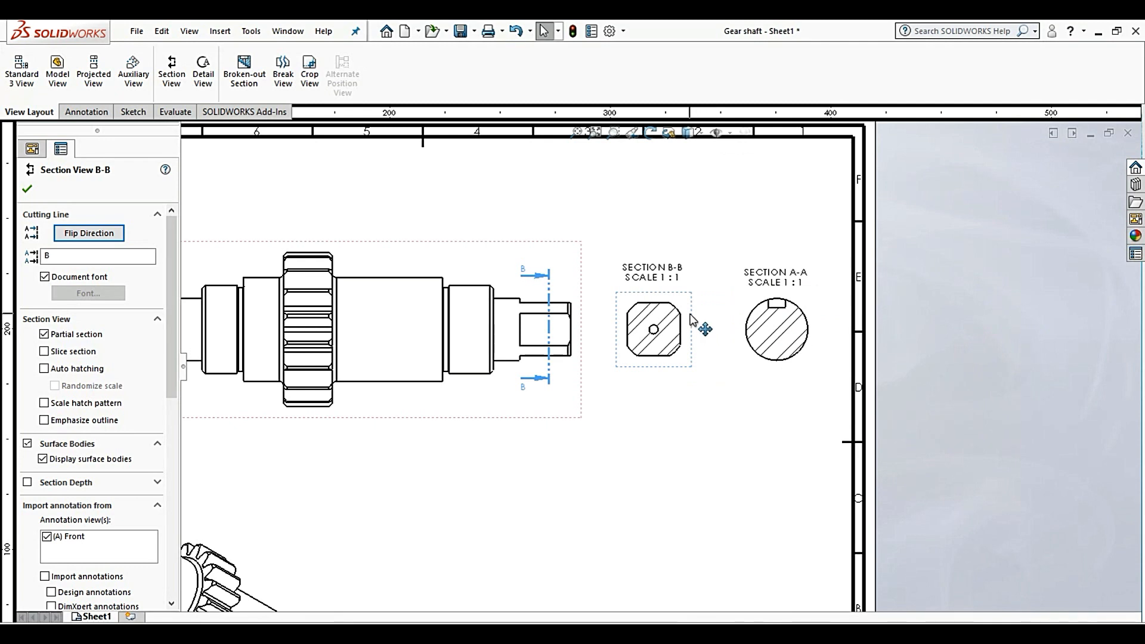
{"action": "left_click_drag", "start_coordinate": [692, 321], "coordinate": [640, 577]}
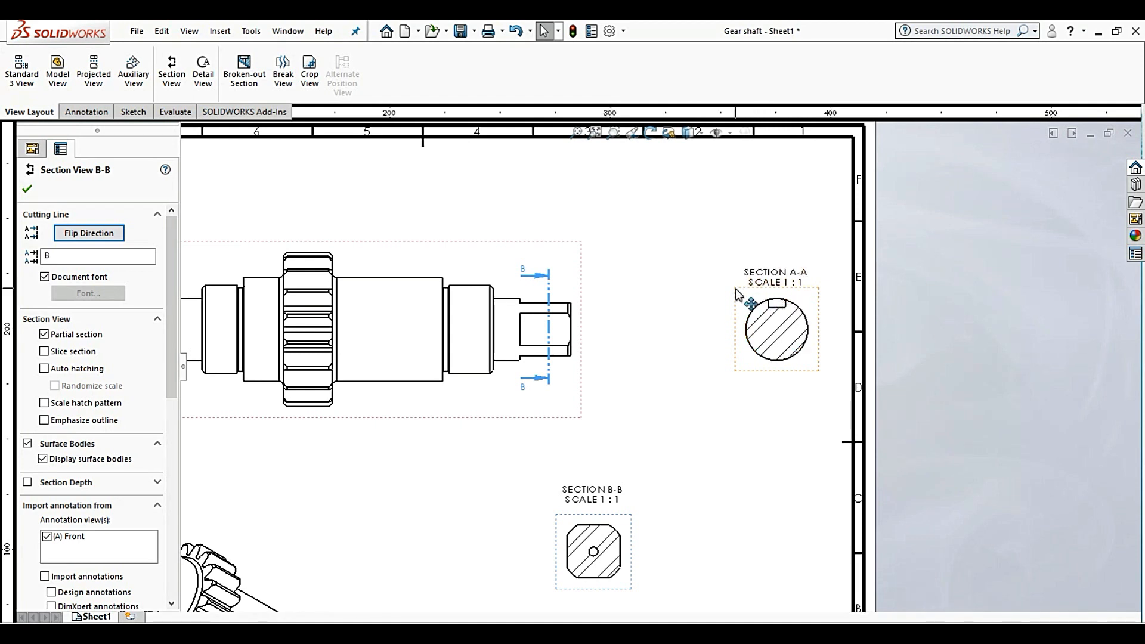
Break the alignment of section A-A with the top view and move it to the right of section B-B, above the title block
{"action": "left_click_drag", "start_coordinate": [738, 293], "coordinate": [662, 307]}
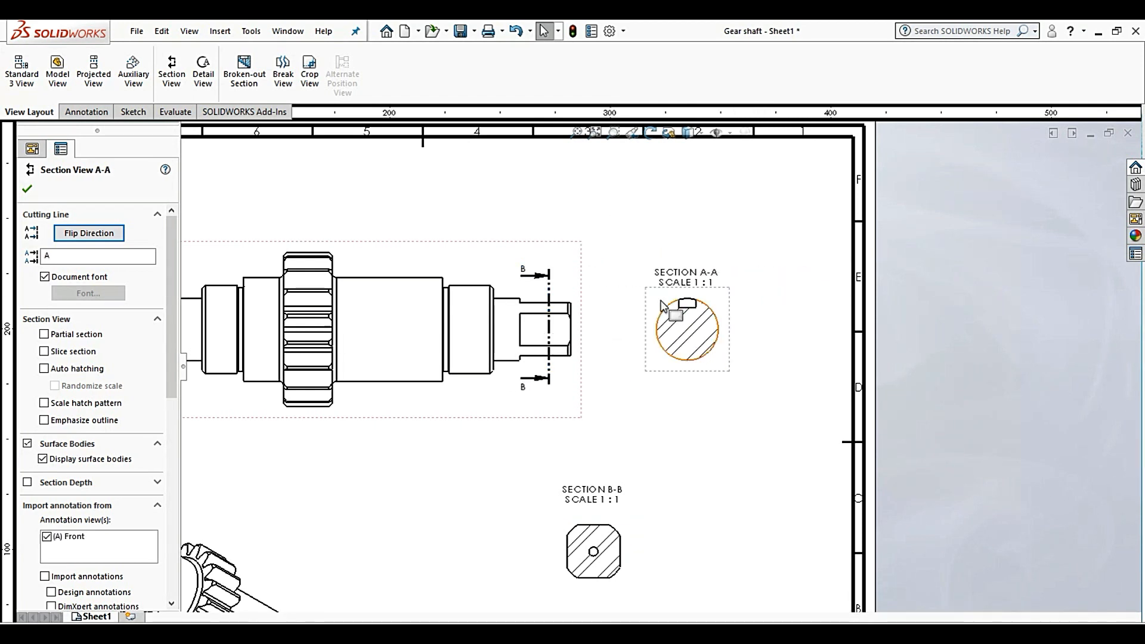
{"action": "right_click", "coordinate": [645, 295]}
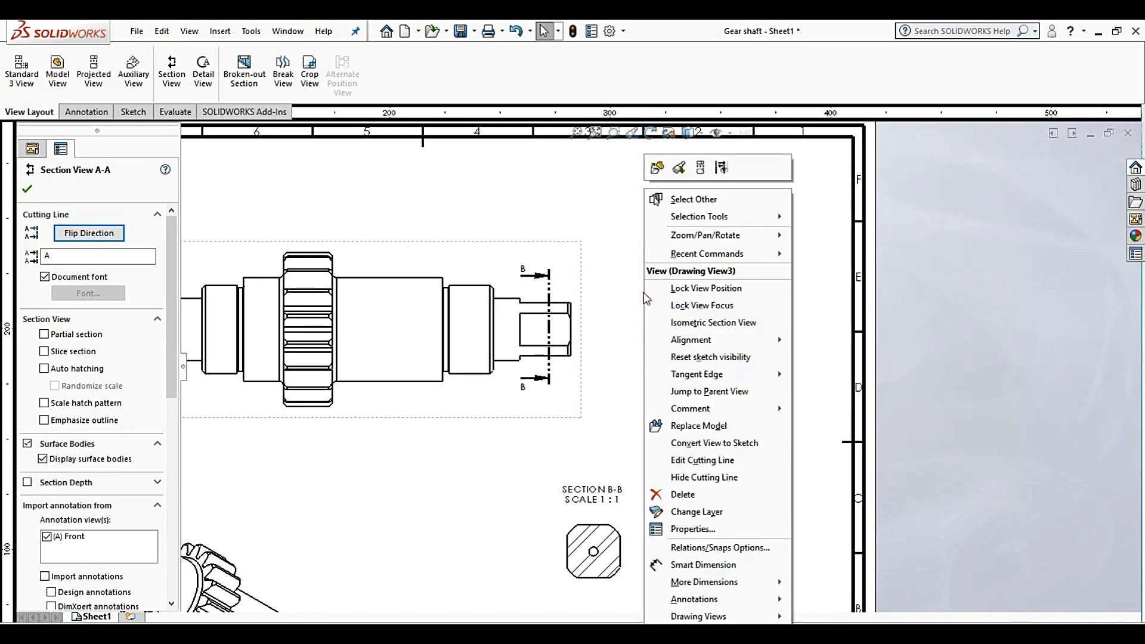
{"action": "mouse_move", "coordinate": [786, 344]}
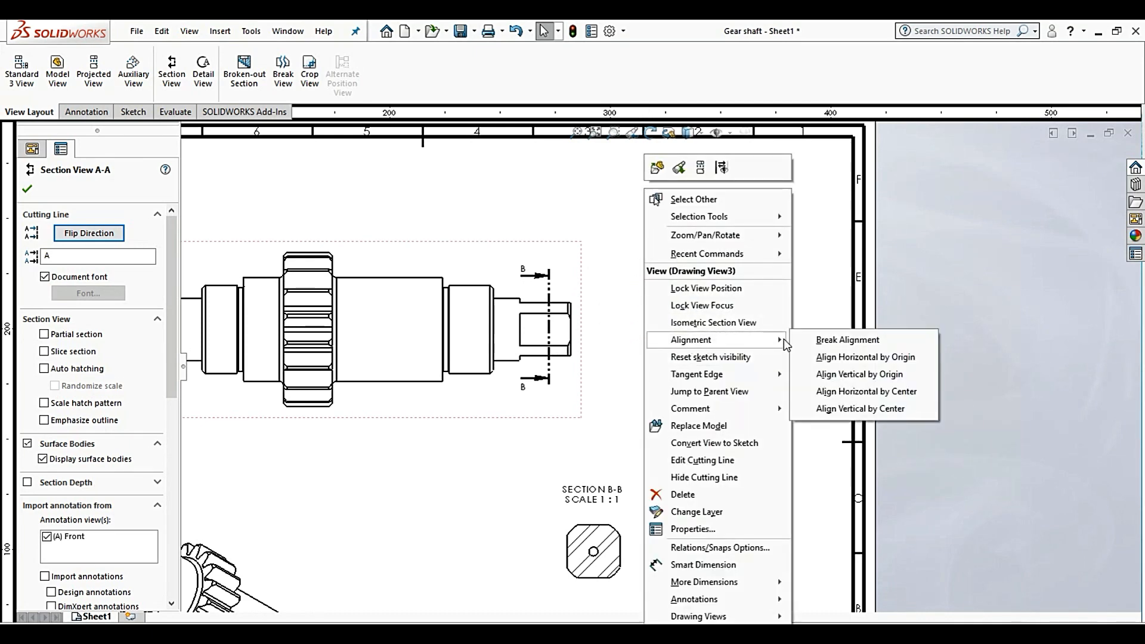
{"action": "left_click", "coordinate": [828, 340]}
{"action": "scroll", "coordinate": [746, 307], "scroll_direction": "up", "scroll_amount": 5}
{"action": "scroll", "coordinate": [670, 363], "scroll_direction": "down", "scroll_amount": 5}
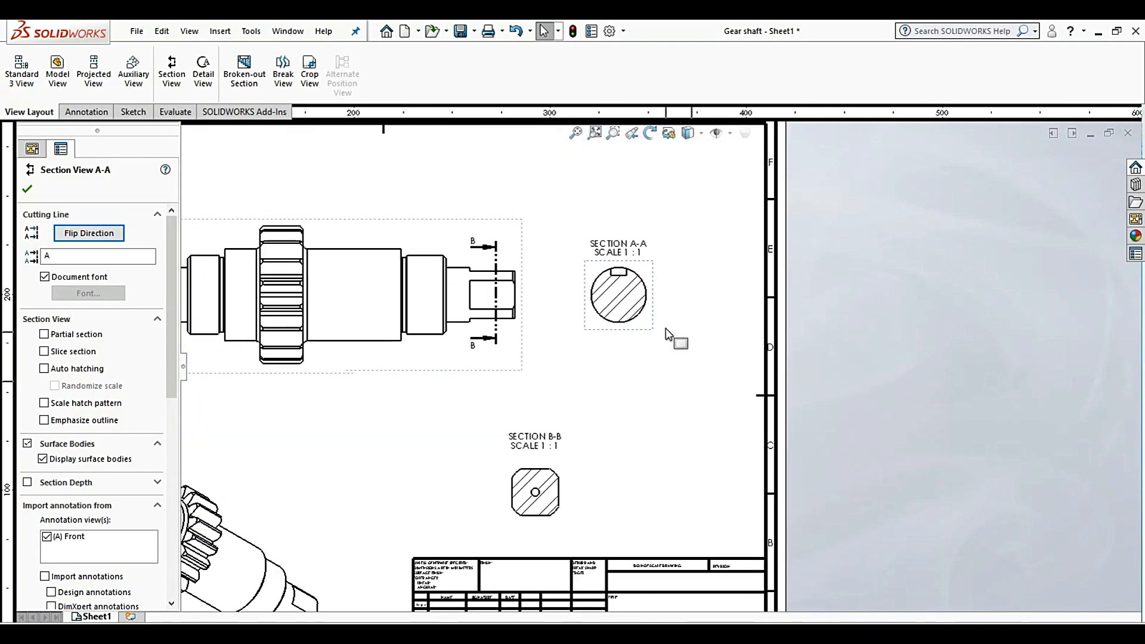
{"action": "left_click", "coordinate": [652, 316]}
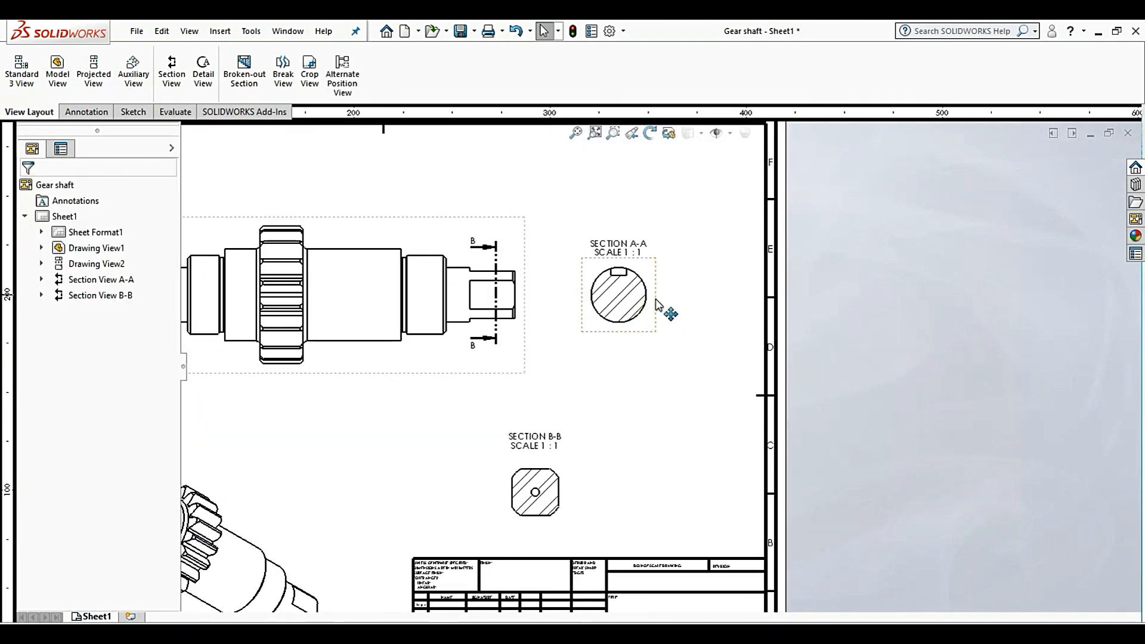
{"action": "left_click_drag", "start_coordinate": [656, 304], "coordinate": [696, 497]}
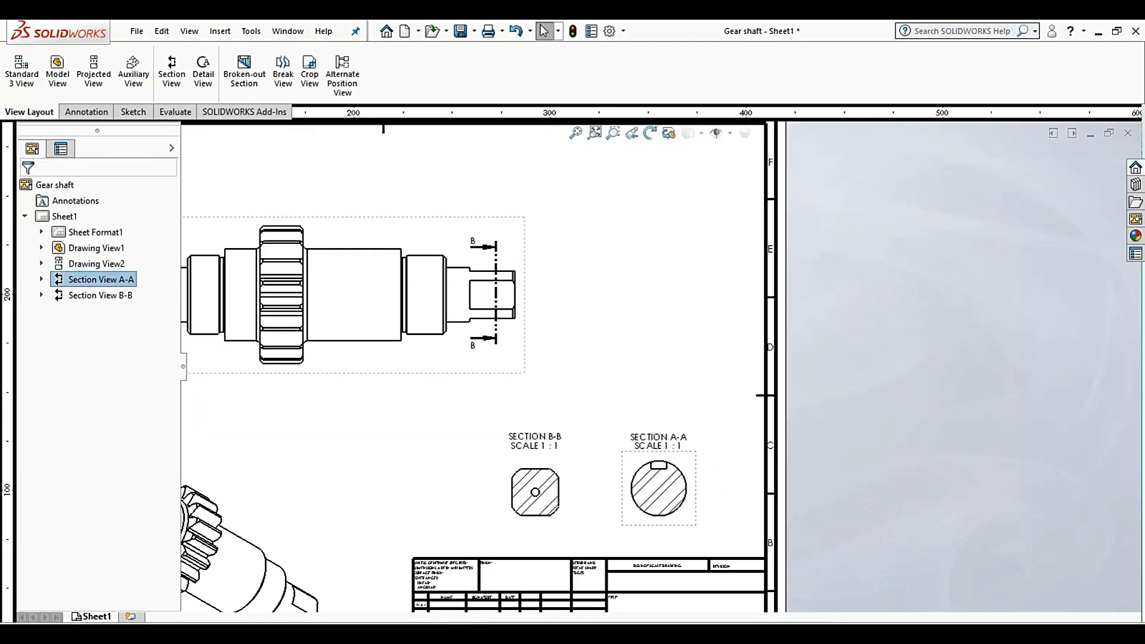
{"action": "scroll", "coordinate": [674, 371], "scroll_direction": "up", "scroll_amount": 4}
{"action": "scroll", "coordinate": [605, 372], "scroll_direction": "down", "scroll_amount": 1}
{"action": "left_click", "coordinate": [978, 297]}
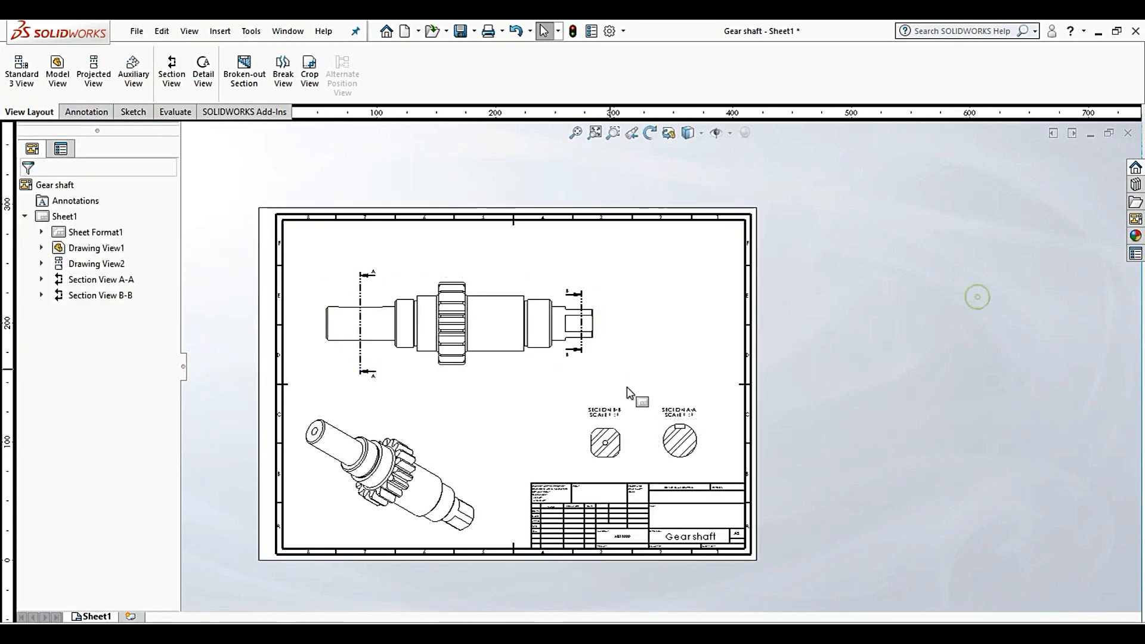
{"action": "scroll", "coordinate": [577, 383], "scroll_direction": "down", "scroll_amount": 2}
{"action": "scroll", "coordinate": [546, 307], "scroll_direction": "down", "scroll_amount": 1}
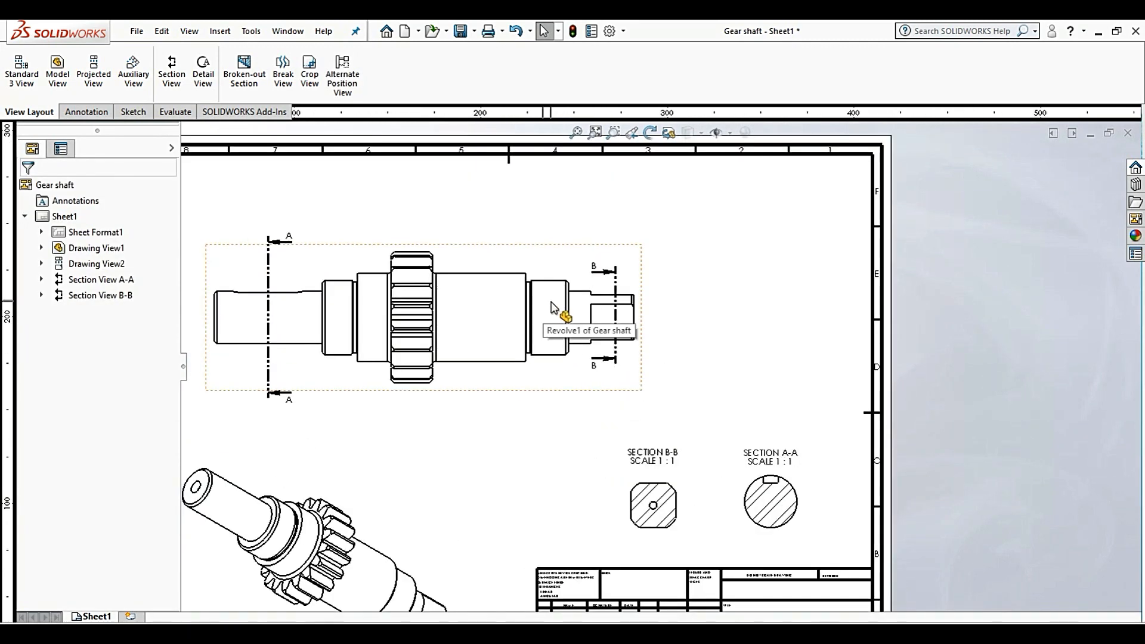
{"action": "scroll", "coordinate": [552, 308], "scroll_direction": "up", "scroll_amount": 3}
{"action": "scroll", "coordinate": [557, 321], "scroll_direction": "down", "scroll_amount": 1}
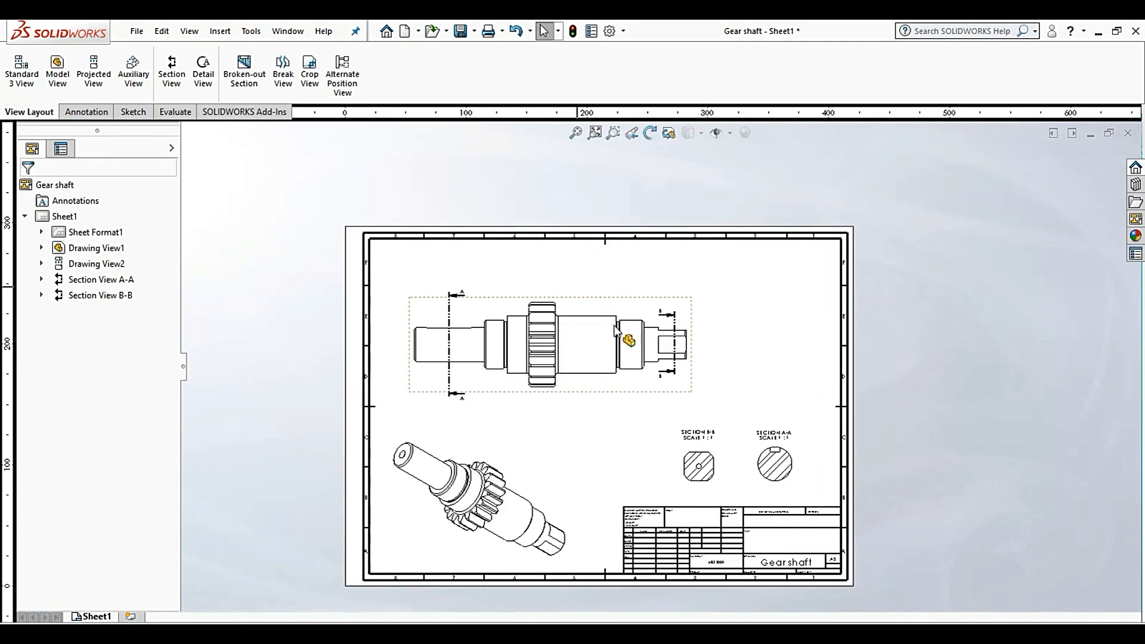
Project an end view from the shaft's top view and place it on the sheet beyond the squared end
{"action": "scroll", "coordinate": [651, 346], "scroll_direction": "down", "scroll_amount": 3}
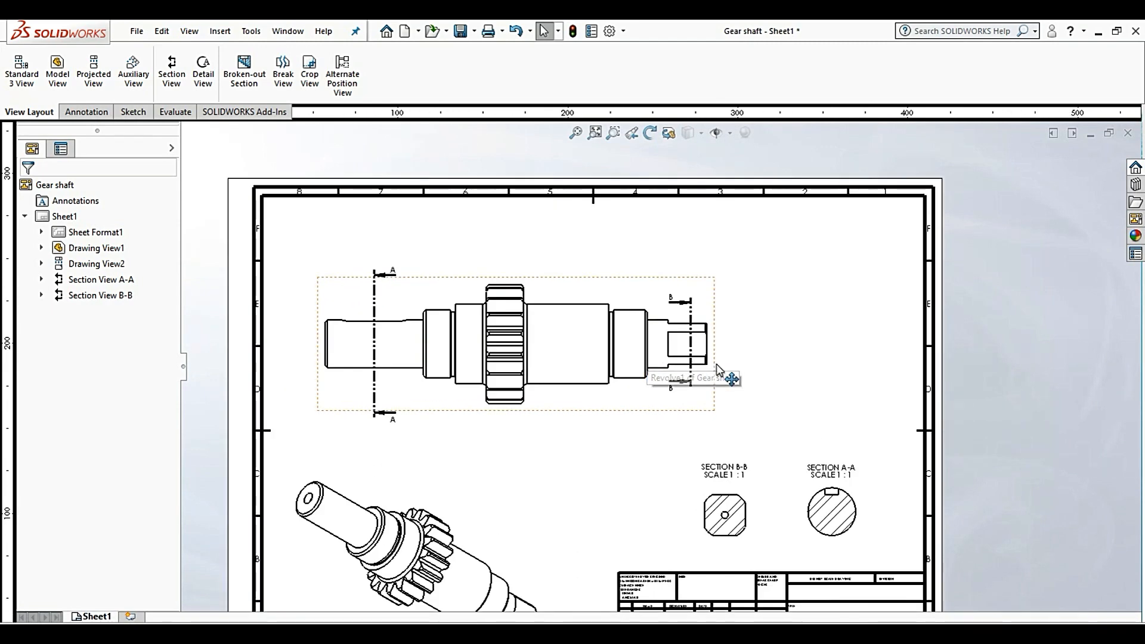
{"action": "scroll", "coordinate": [751, 364], "scroll_direction": "down", "scroll_amount": 1}
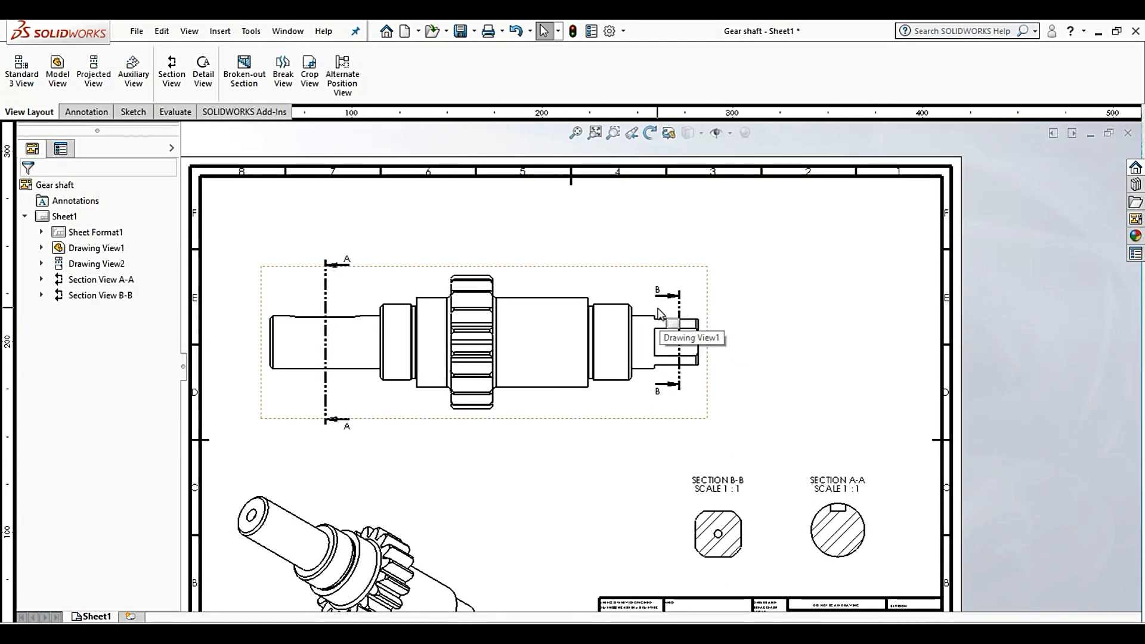
{"action": "left_click", "coordinate": [95, 71]}
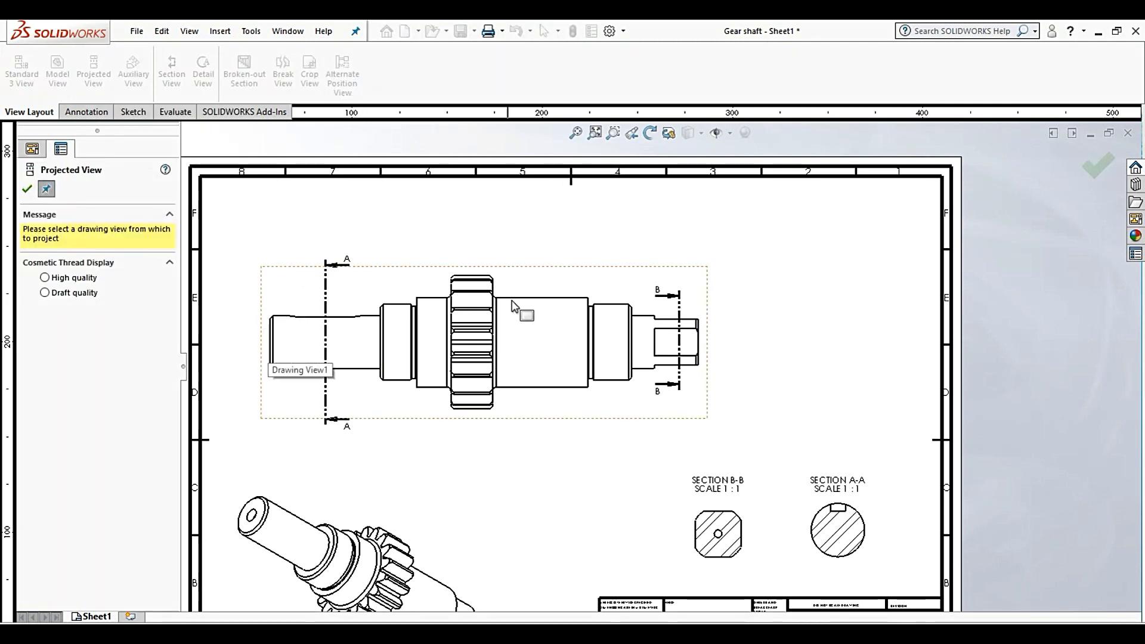
{"action": "left_click", "coordinate": [562, 302]}
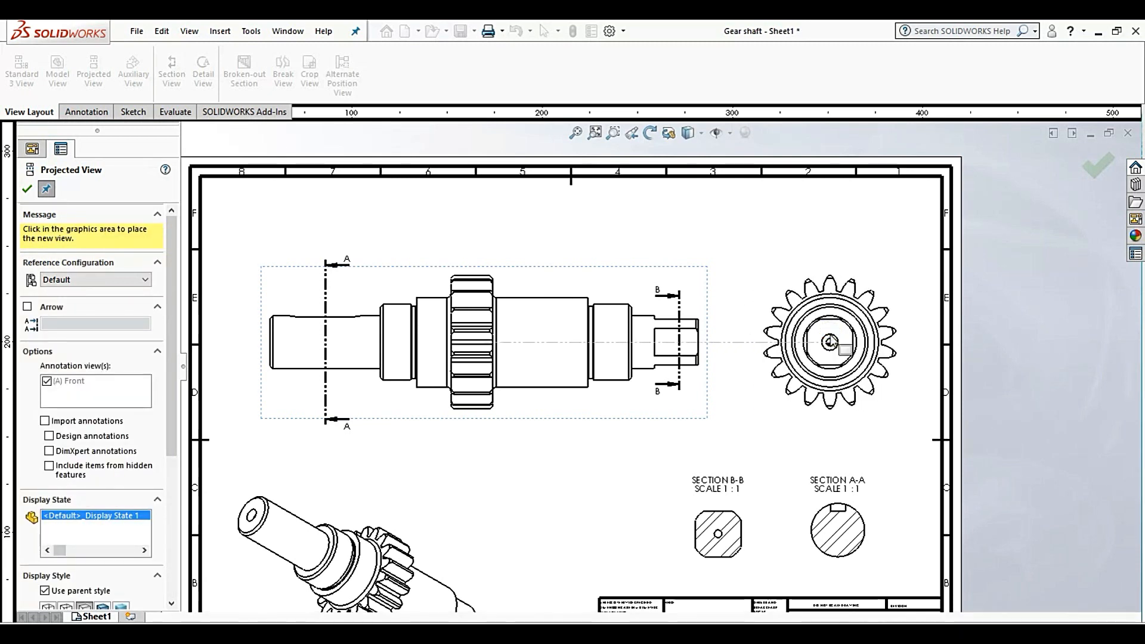
{"action": "left_click", "coordinate": [27, 189]}
{"action": "scroll", "coordinate": [724, 384], "scroll_direction": "up", "scroll_amount": 3}
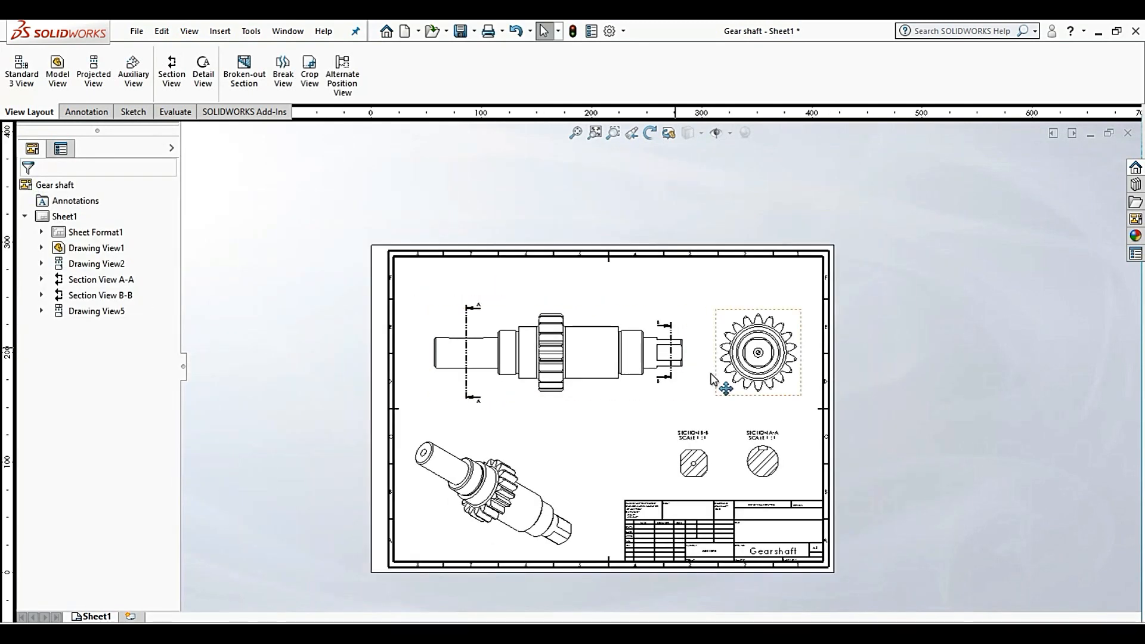
Start a broken-out section on the shaft's top view and outline the keyway with a closed spline
{"action": "scroll", "coordinate": [582, 356], "scroll_direction": "down", "scroll_amount": 2}
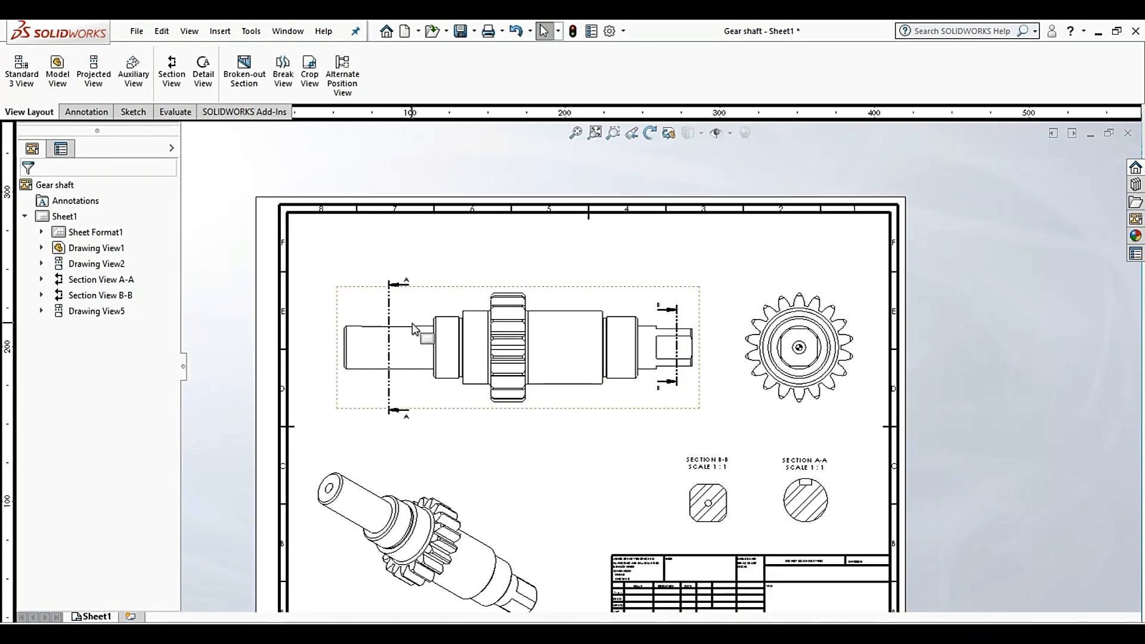
{"action": "scroll", "coordinate": [334, 327], "scroll_direction": "down", "scroll_amount": 2}
{"action": "scroll", "coordinate": [518, 330], "scroll_direction": "down", "scroll_amount": 1}
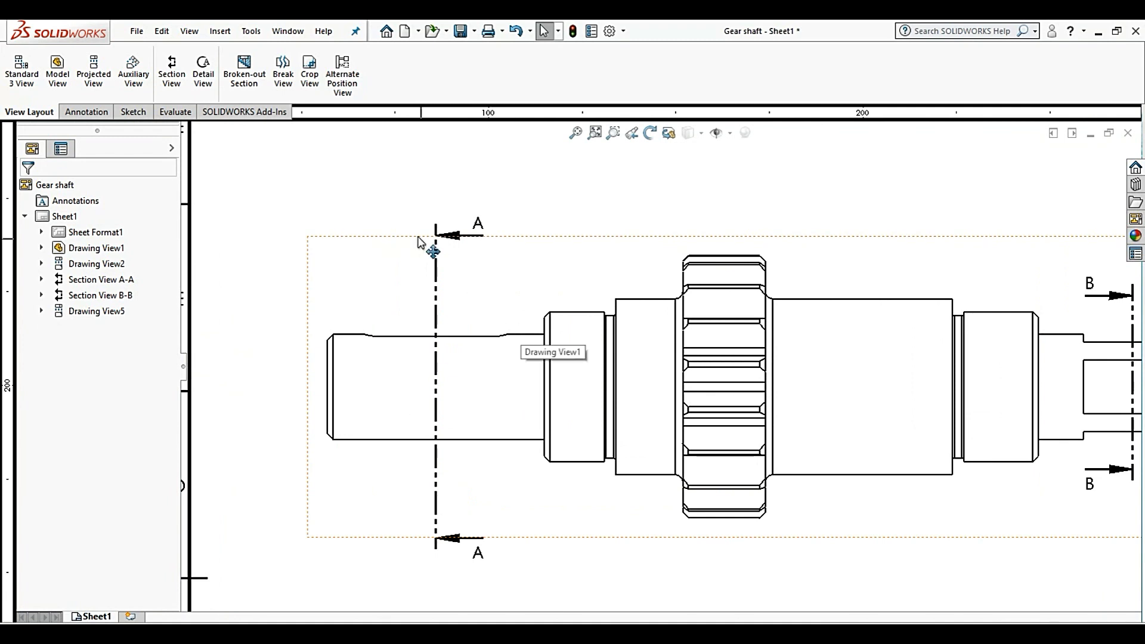
{"action": "left_click", "coordinate": [243, 71]}
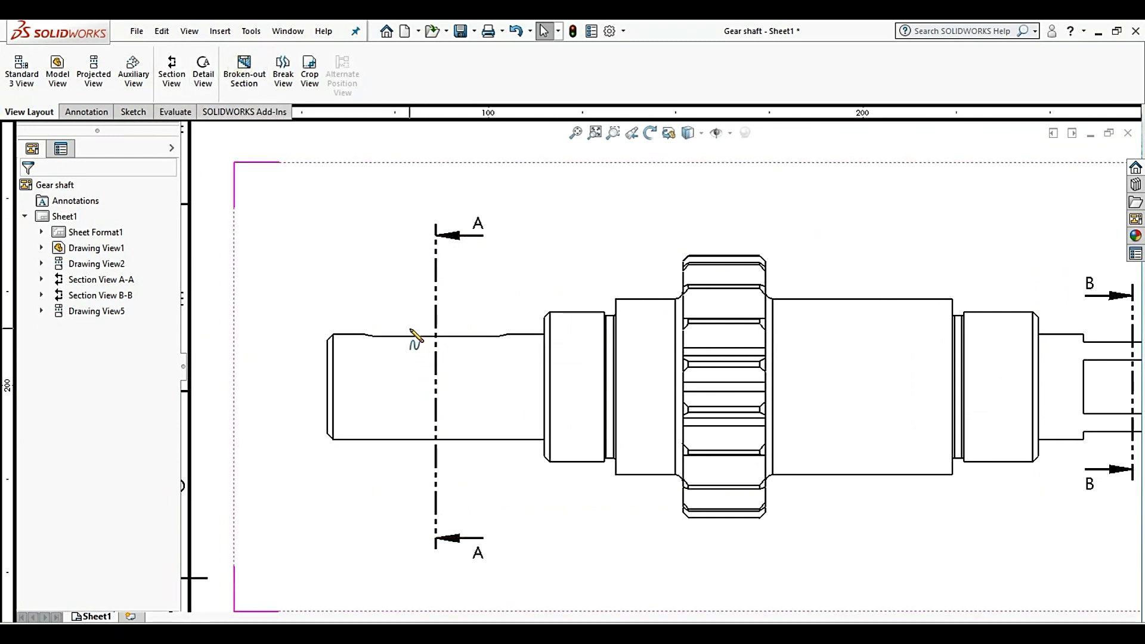
{"action": "scroll", "coordinate": [421, 334], "scroll_direction": "down", "scroll_amount": 2}
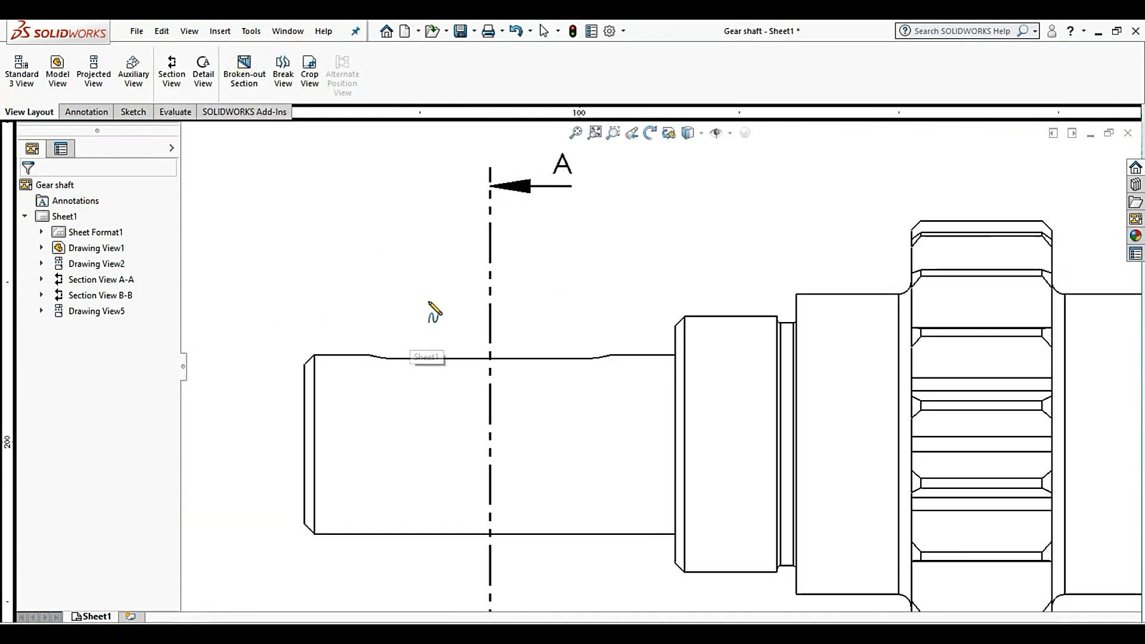
{"action": "left_click", "coordinate": [347, 321]}
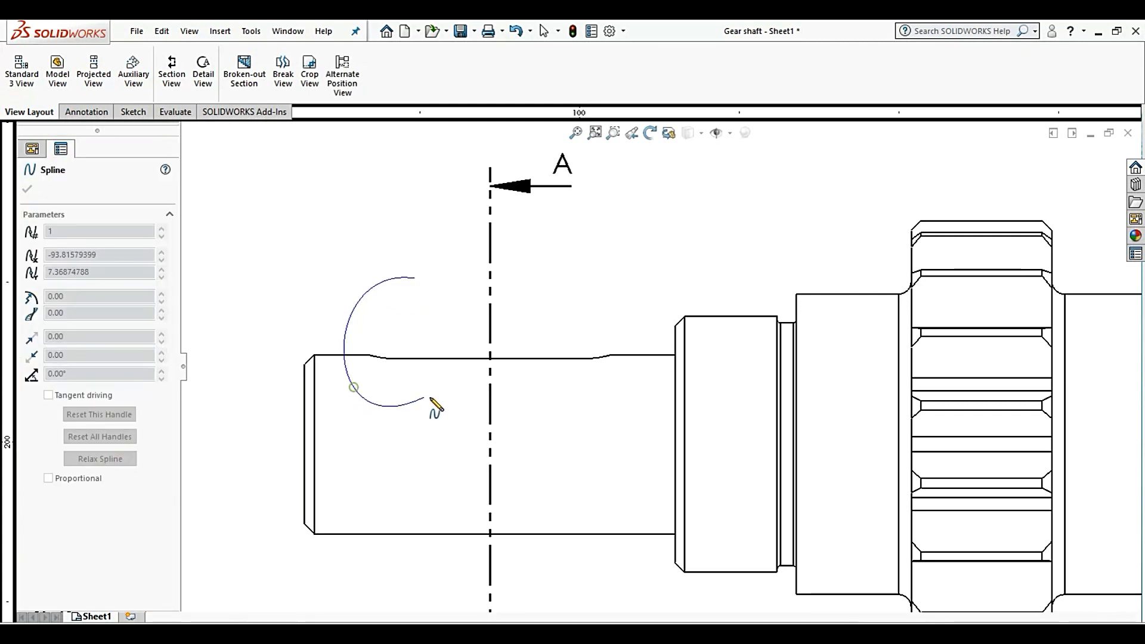
{"action": "left_click", "coordinate": [451, 408]}
{"action": "left_click", "coordinate": [592, 406]}
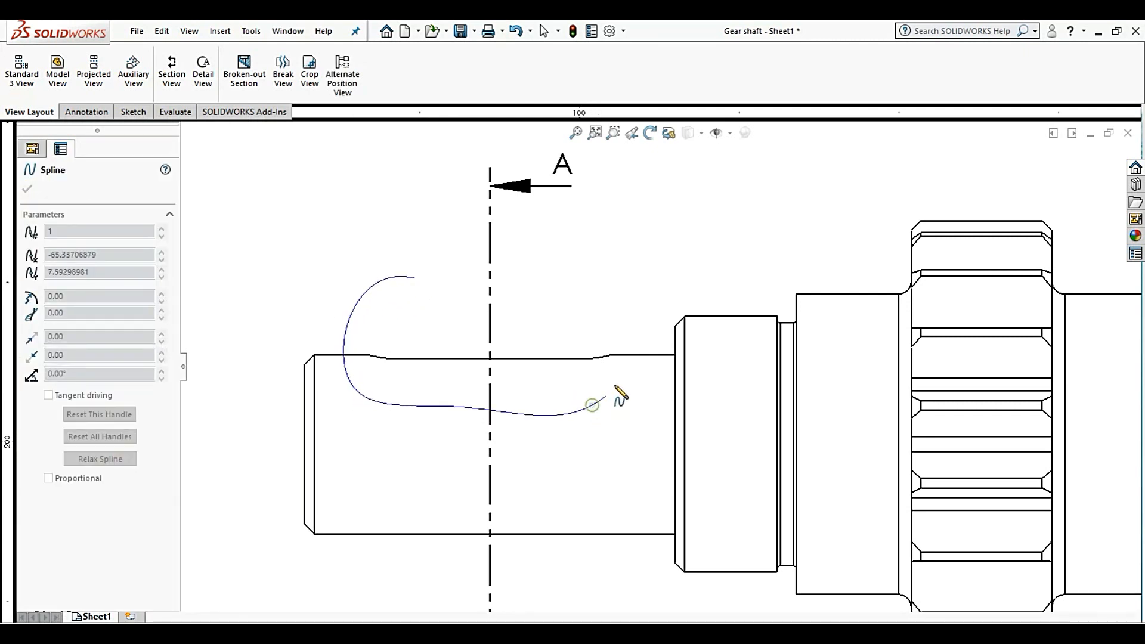
{"action": "left_click", "coordinate": [626, 296]}
{"action": "left_click", "coordinate": [490, 271]}
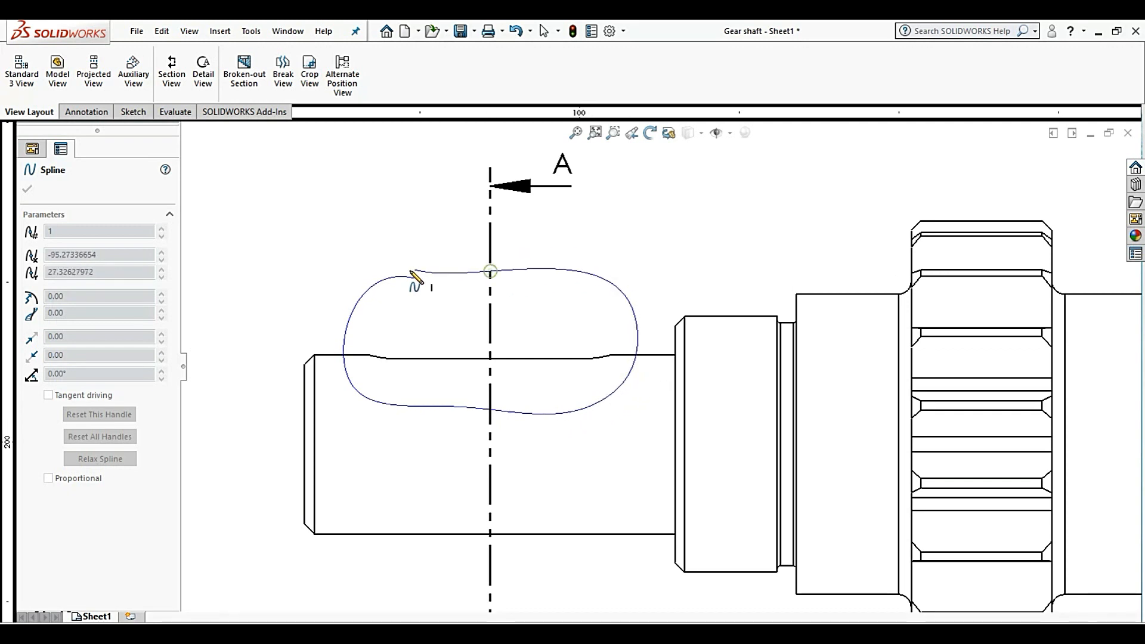
{"action": "left_click", "coordinate": [415, 277]}
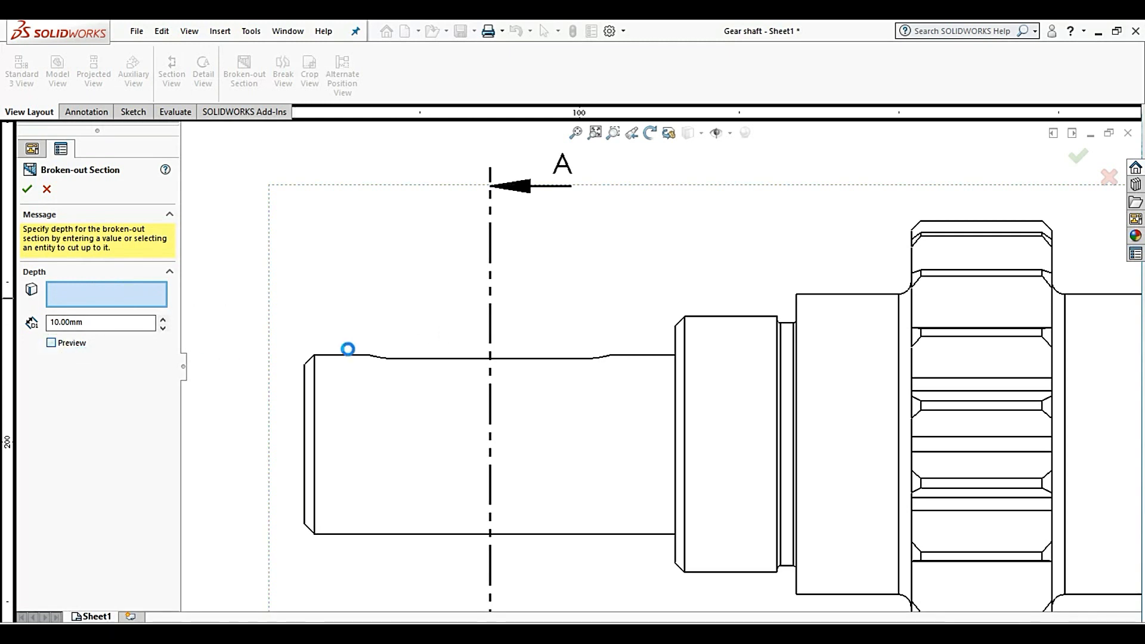
Set the broken-out section's depth by referencing the shaft's end edge at the keyway side, with the preview on
{"action": "scroll", "coordinate": [668, 362], "scroll_direction": "up", "scroll_amount": 4}
{"action": "scroll", "coordinate": [671, 364], "scroll_direction": "down", "scroll_amount": 4}
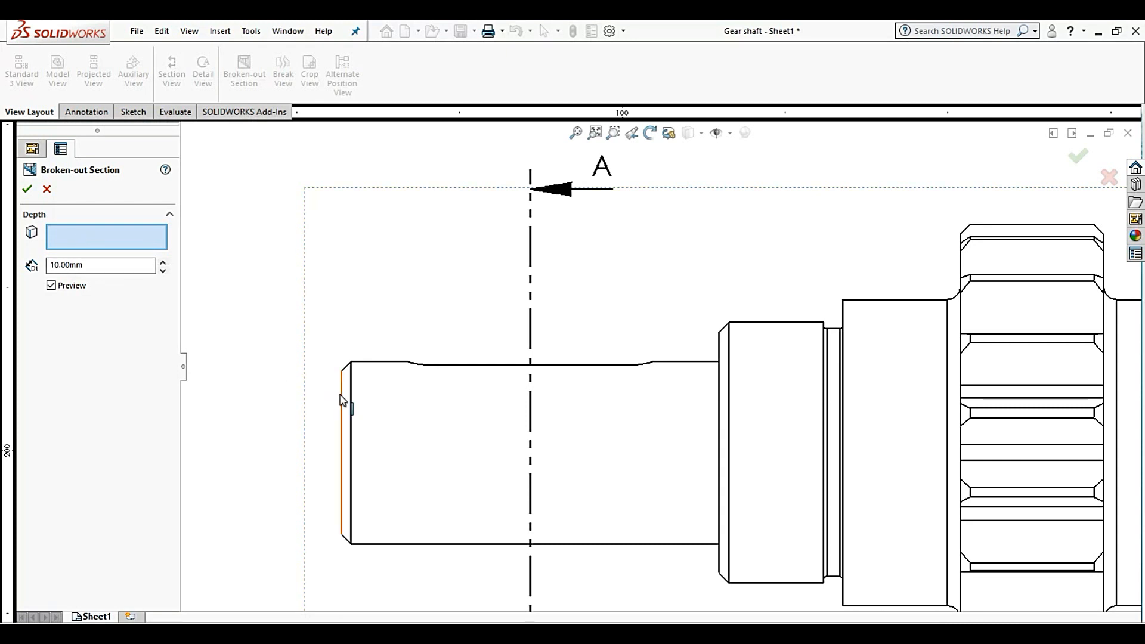
{"action": "left_click", "coordinate": [343, 398]}
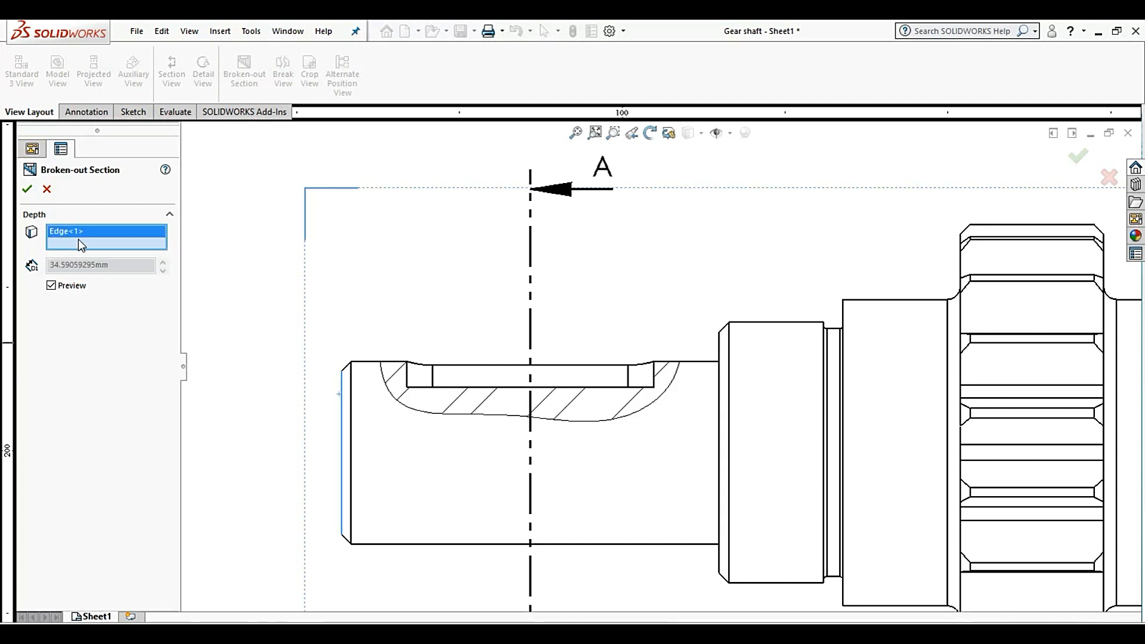
{"action": "left_click", "coordinate": [27, 190]}
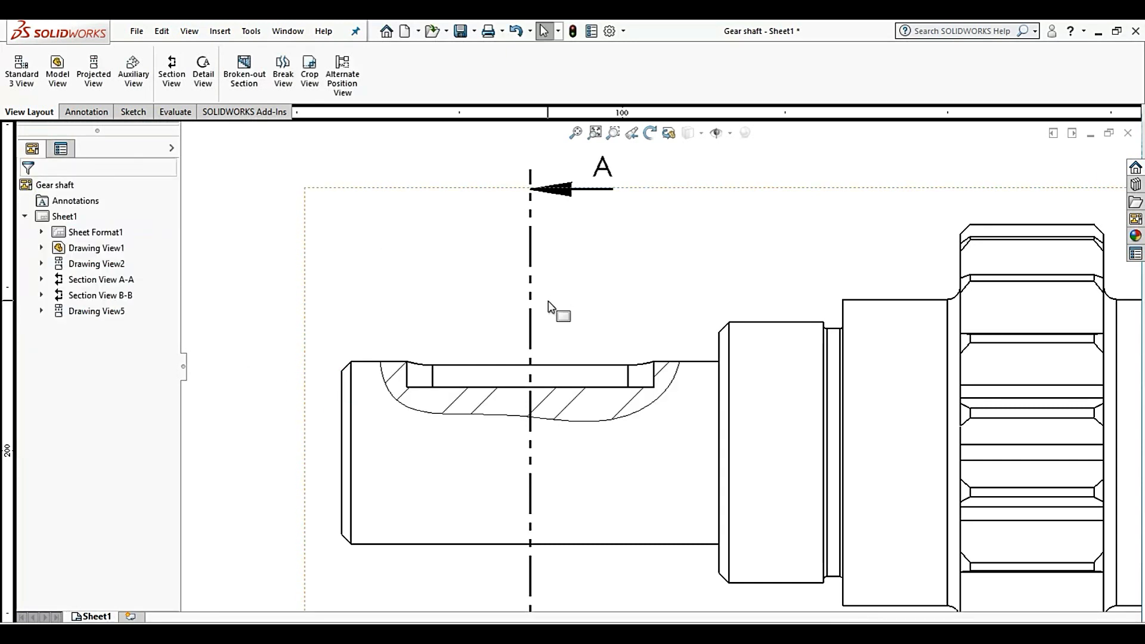
Edit the sketch of the keyway's broken-out section and pull two lower spline points beyond the shaft's end and below the shaft
{"action": "scroll", "coordinate": [669, 396], "scroll_direction": "up", "scroll_amount": 5}
{"action": "scroll", "coordinate": [643, 387], "scroll_direction": "down", "scroll_amount": 6}
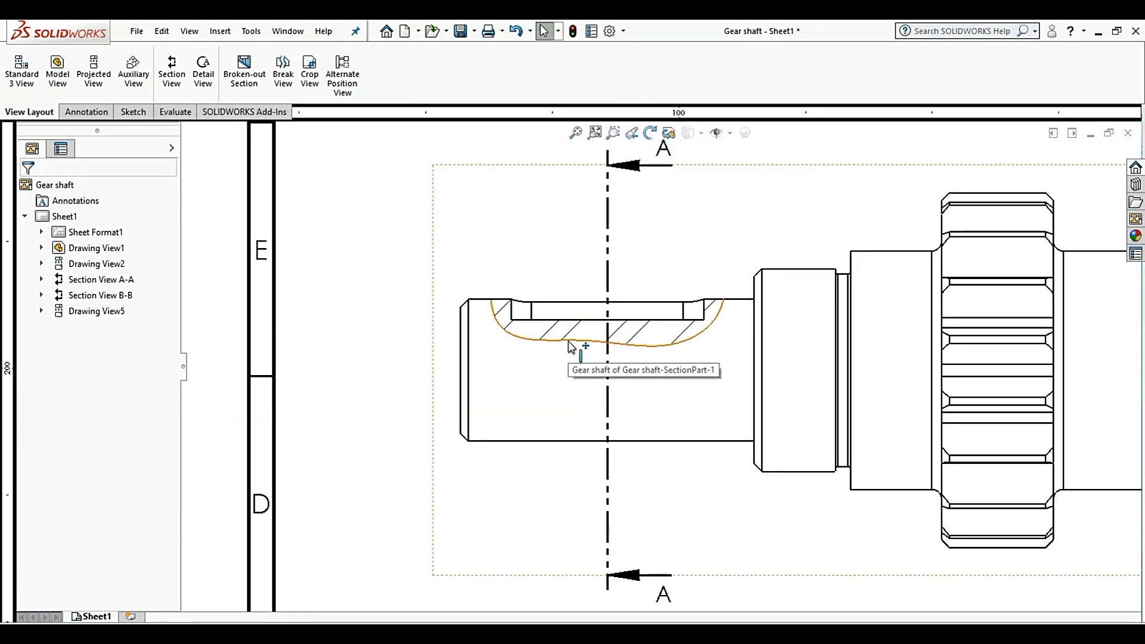
{"action": "left_click", "coordinate": [571, 346]}
{"action": "right_click", "coordinate": [571, 346]}
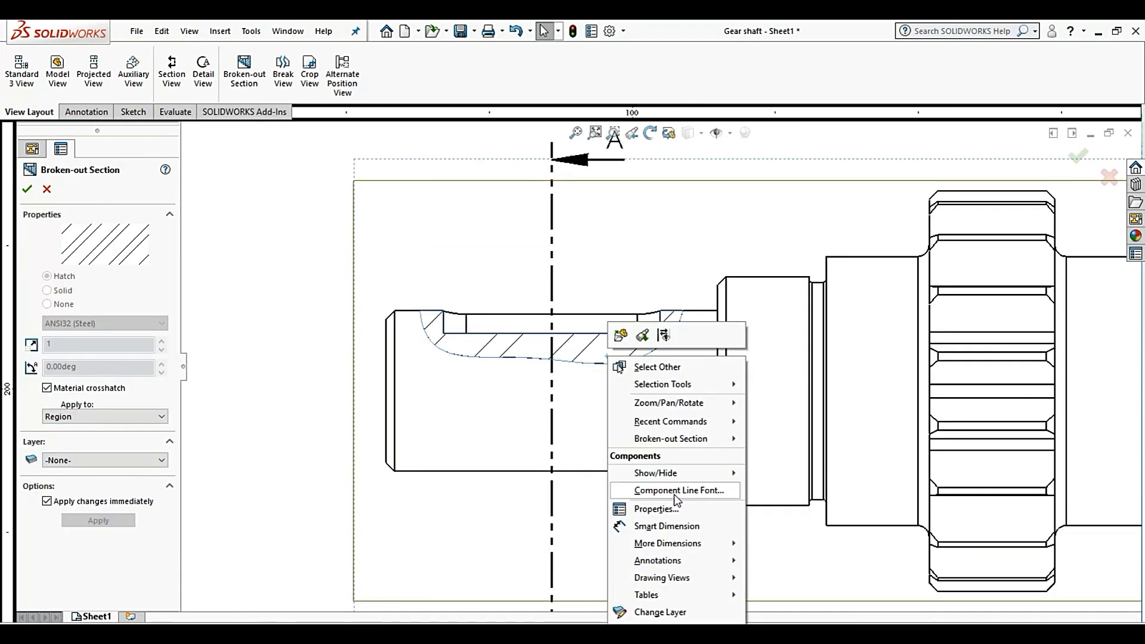
{"action": "mouse_move", "coordinate": [707, 441]}
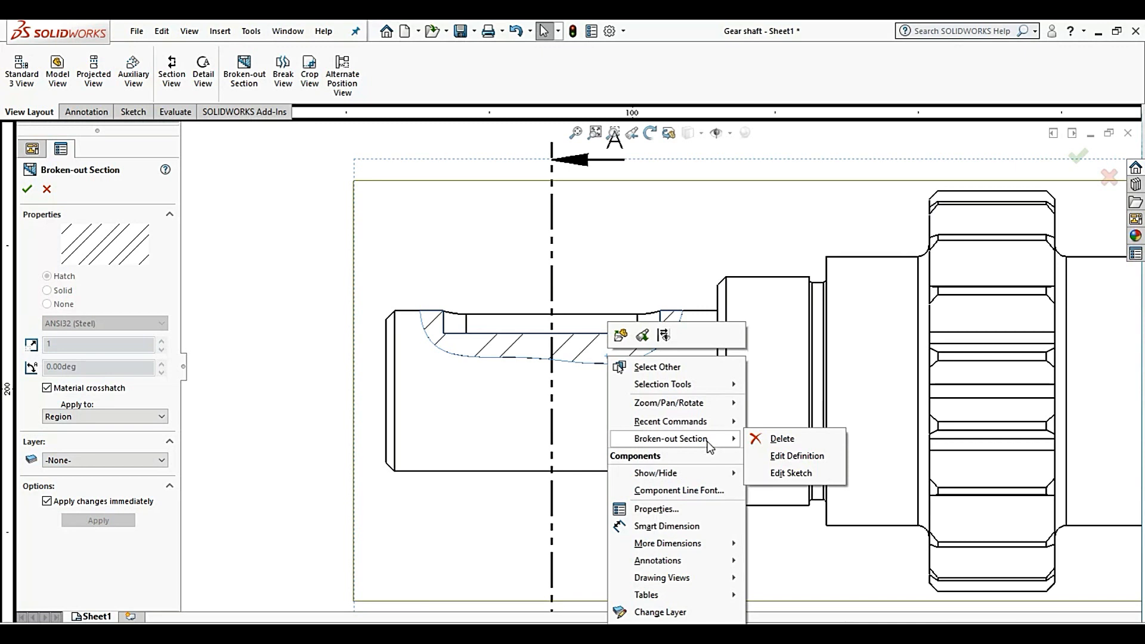
{"action": "left_click", "coordinate": [793, 472]}
{"action": "scroll", "coordinate": [456, 307], "scroll_direction": "down", "scroll_amount": 2}
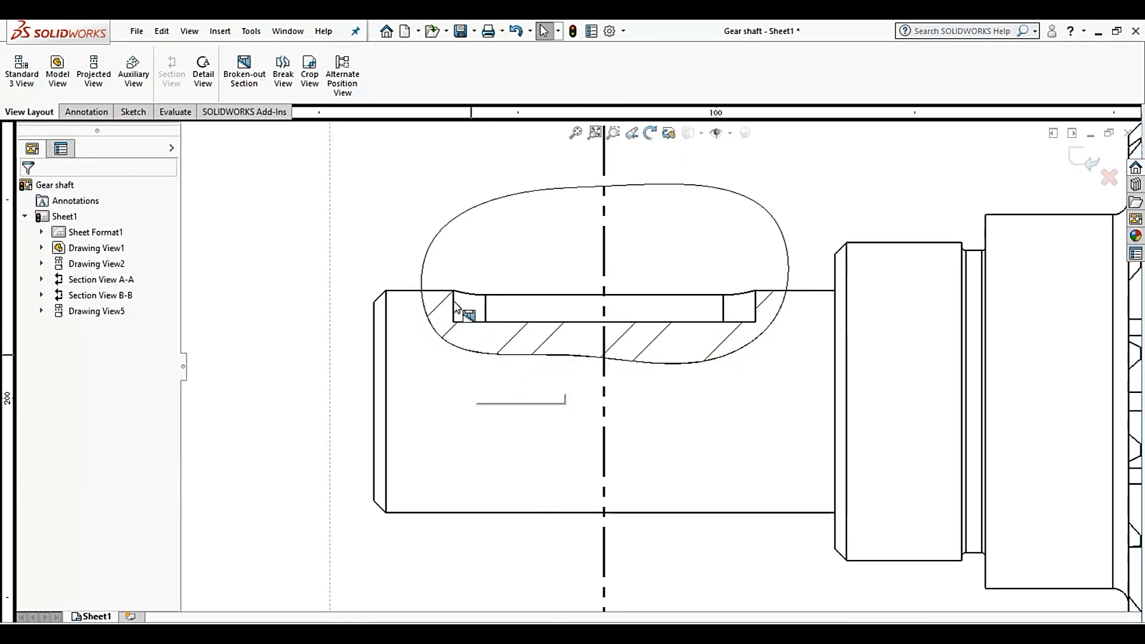
{"action": "left_click", "coordinate": [464, 381]}
{"action": "left_click_drag", "start_coordinate": [436, 331], "coordinate": [319, 477]}
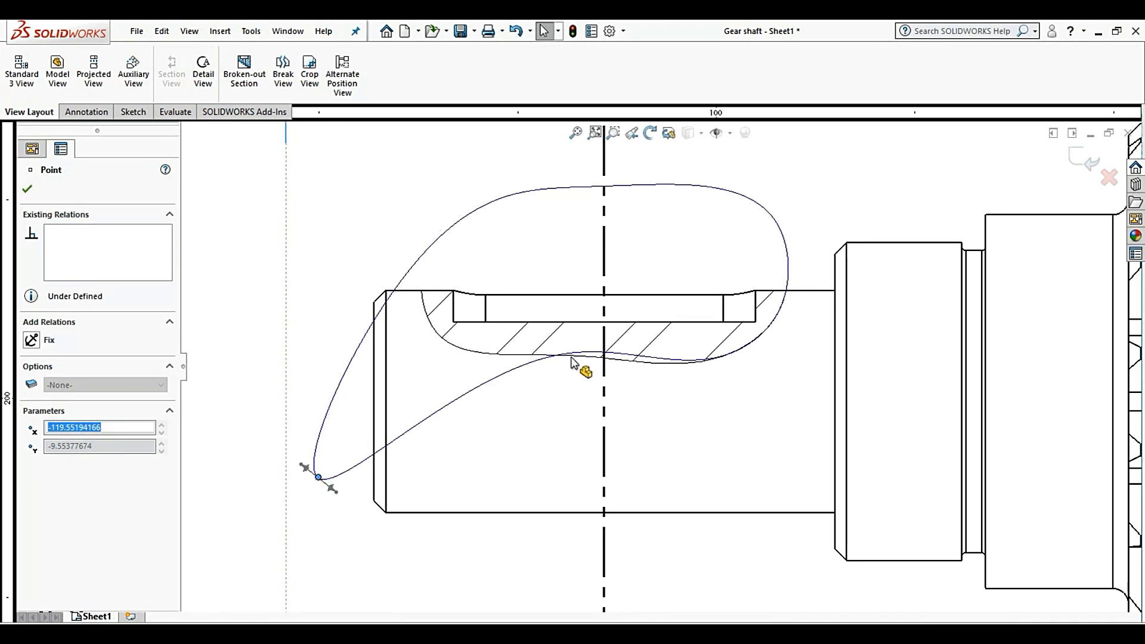
{"action": "left_click_drag", "start_coordinate": [519, 435], "coordinate": [518, 573]}
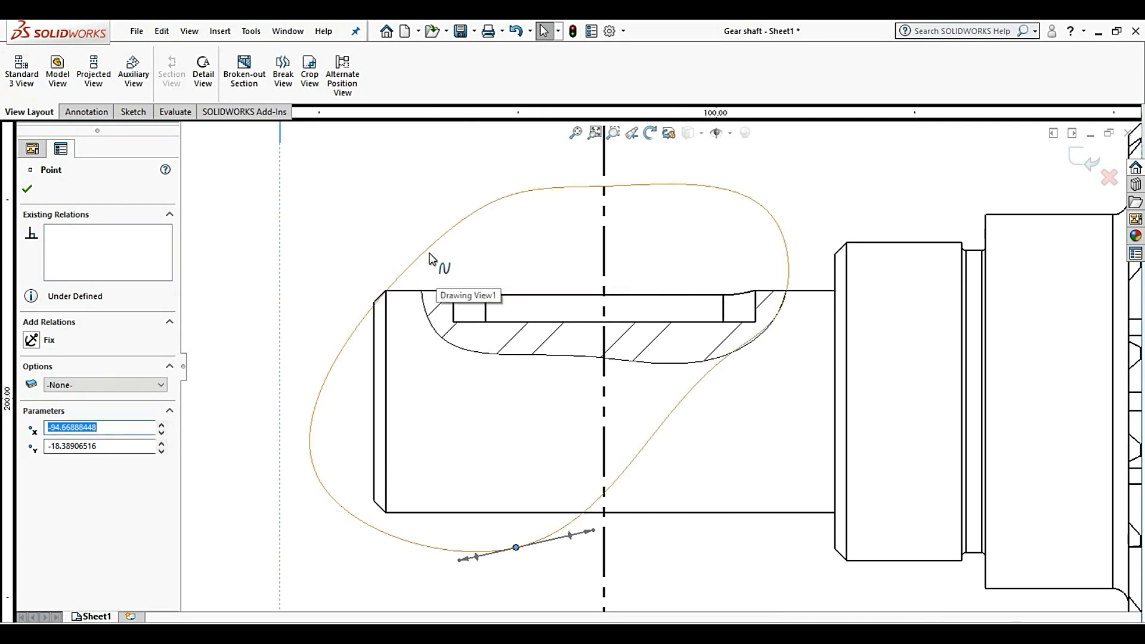
Pull the spline's remaining points outward so it encloses the shaft's end face and keyway, and exit the sketch
{"action": "left_click", "coordinate": [394, 287]}
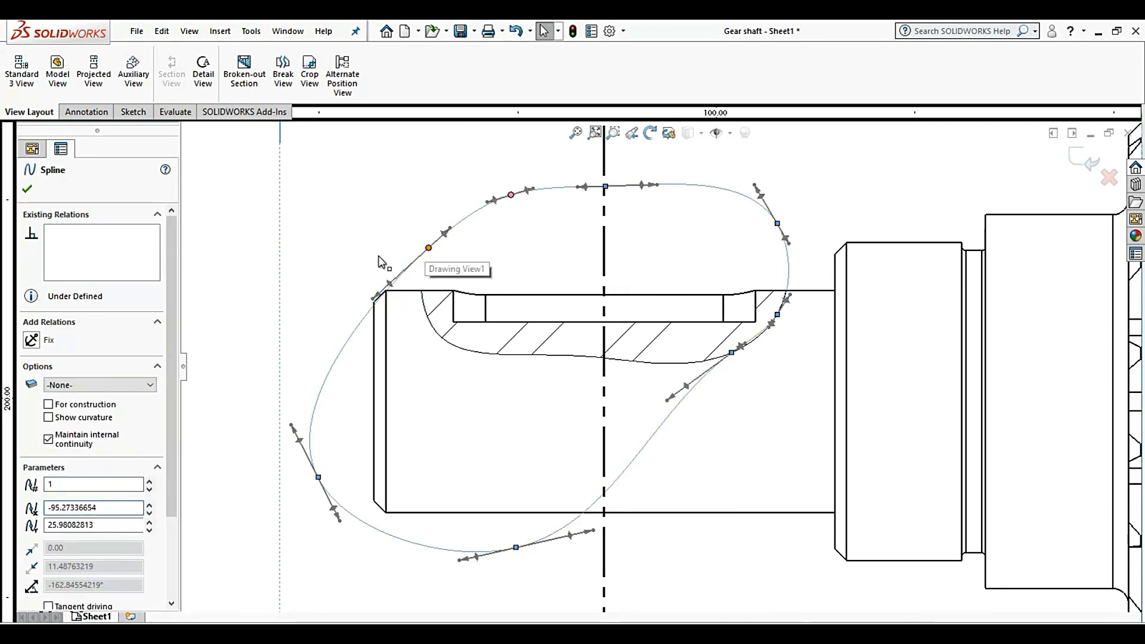
{"action": "left_click_drag", "start_coordinate": [379, 257], "coordinate": [340, 292]}
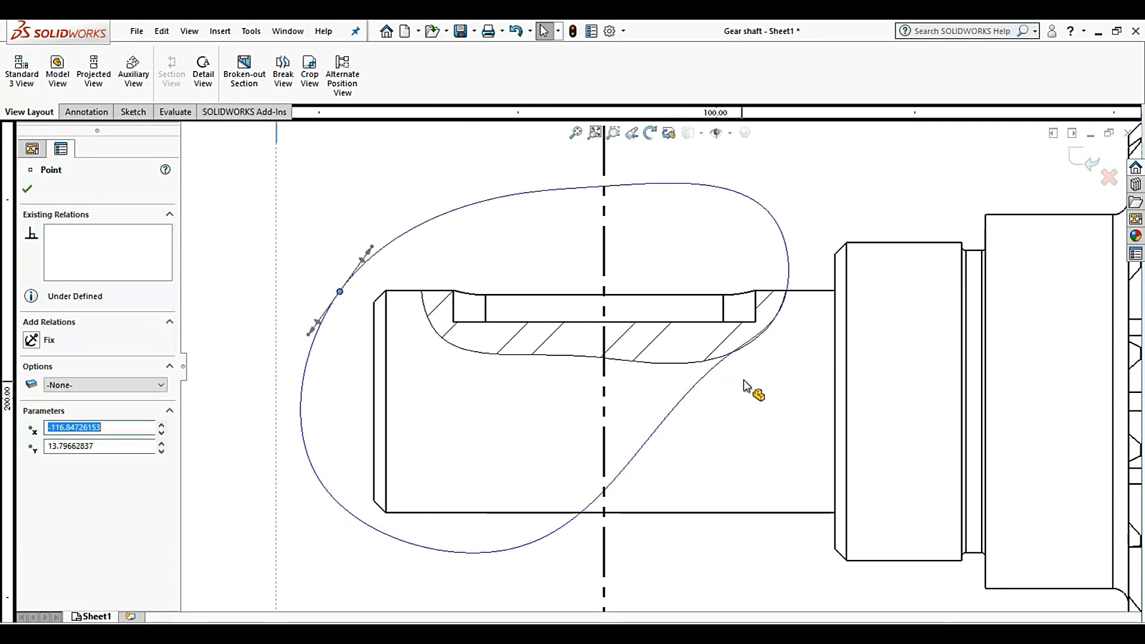
{"action": "left_click", "coordinate": [705, 385]}
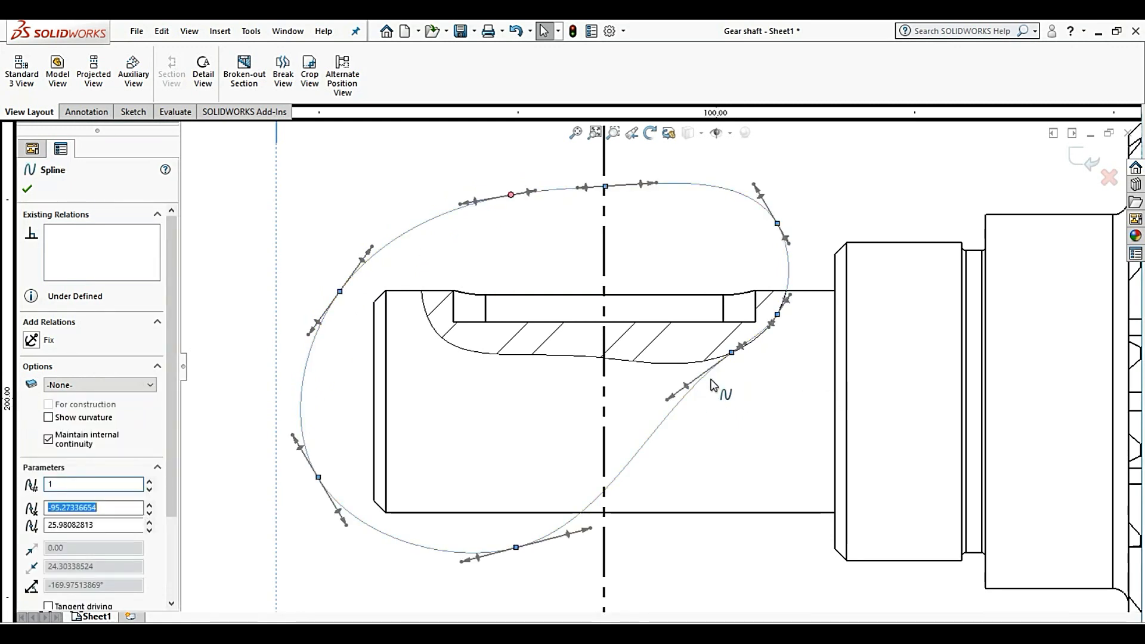
{"action": "left_click_drag", "start_coordinate": [742, 410], "coordinate": [747, 411]}
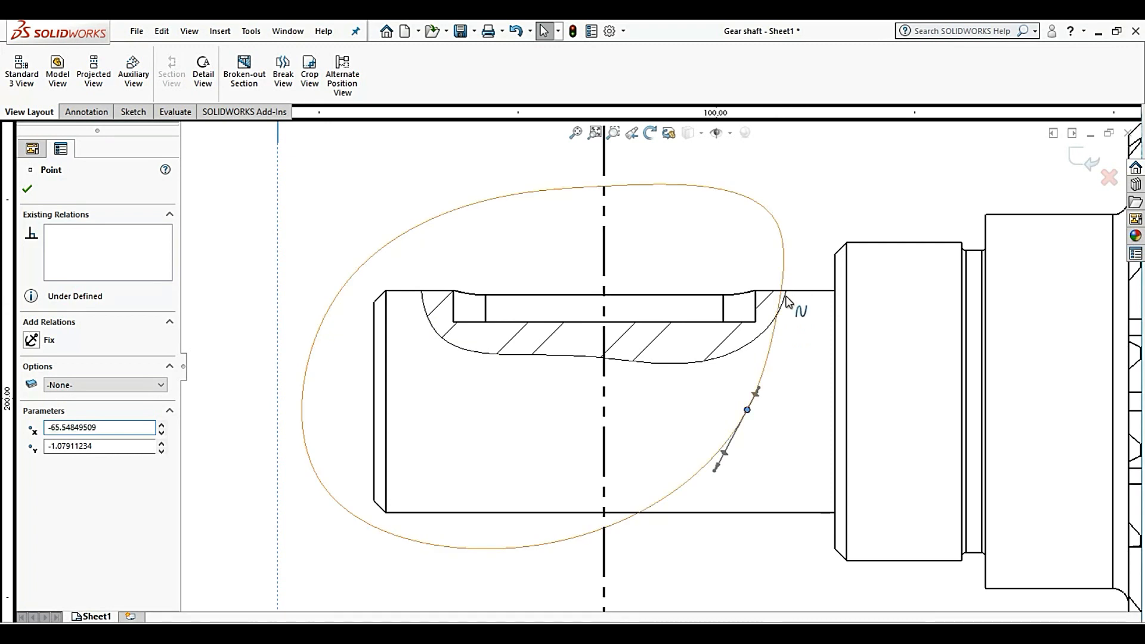
{"action": "left_click", "coordinate": [777, 314]}
{"action": "left_click_drag", "start_coordinate": [777, 314], "coordinate": [778, 360]}
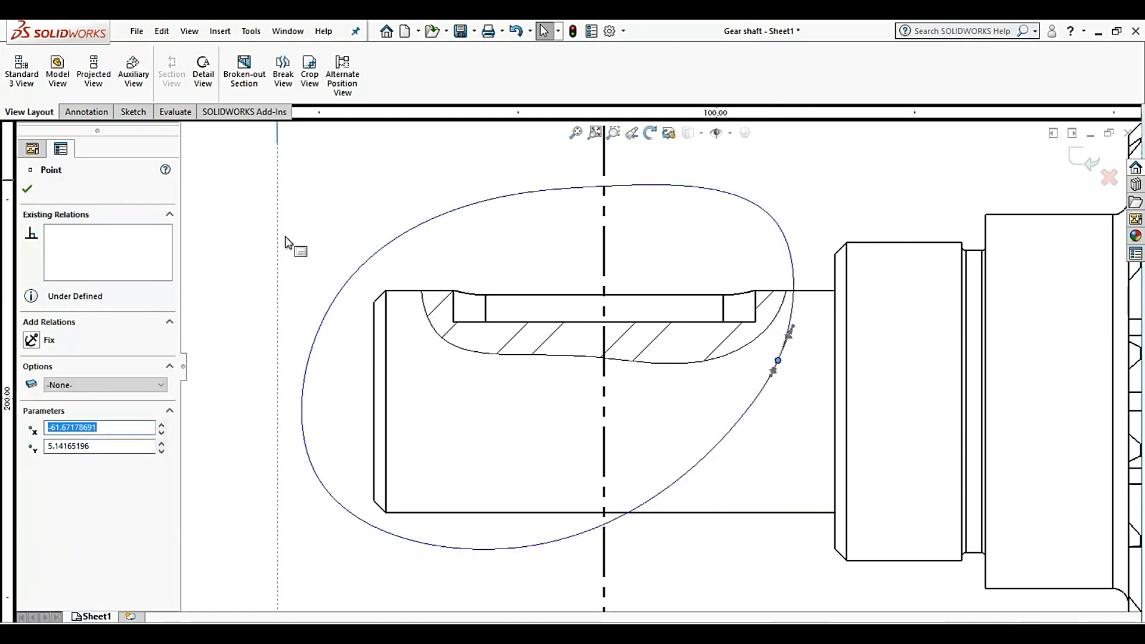
{"action": "left_click", "coordinate": [641, 191]}
{"action": "left_click", "coordinate": [1087, 166]}
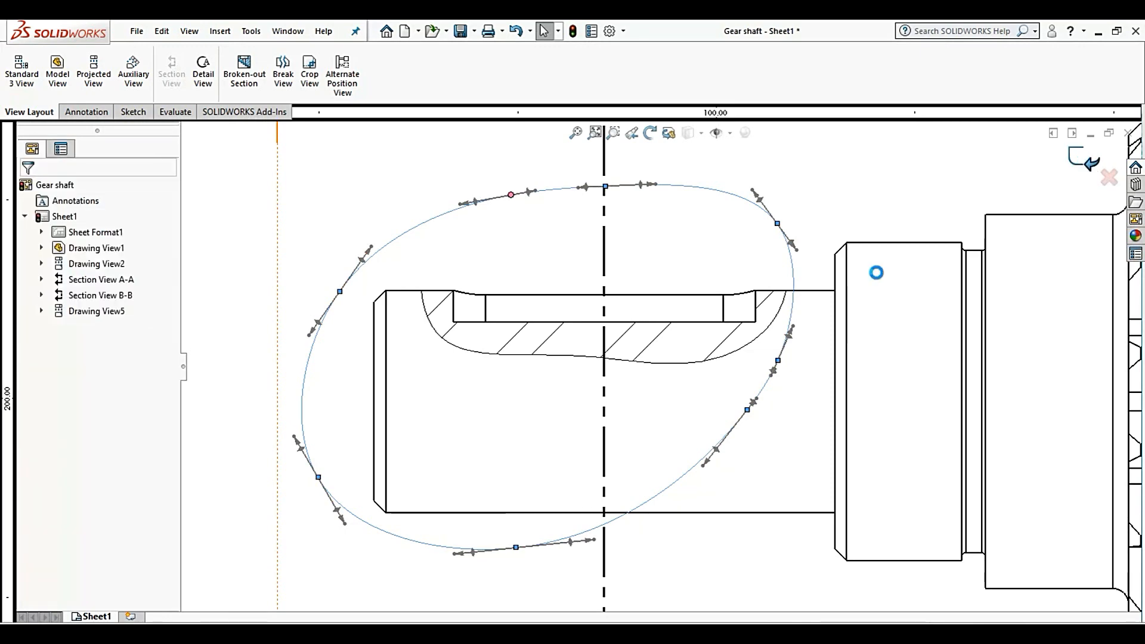
Start a broken-out section on the shaft's squared end in the top view and enclose that end with a closed spline
{"action": "scroll", "coordinate": [536, 304], "scroll_direction": "up", "scroll_amount": 8}
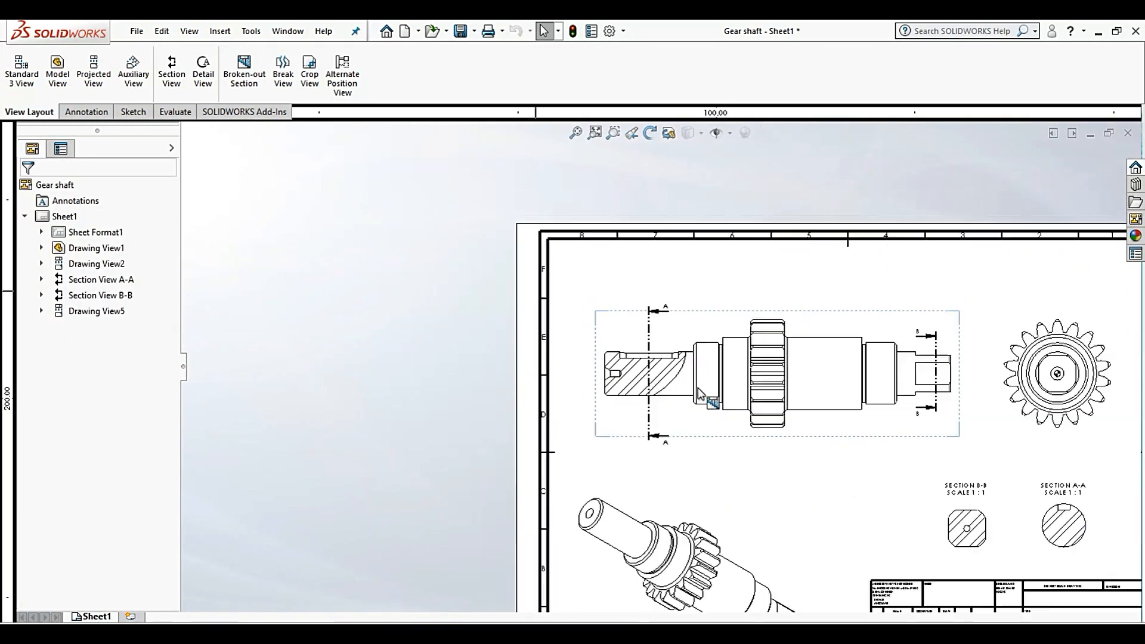
{"action": "scroll", "coordinate": [1050, 405], "scroll_direction": "down", "scroll_amount": 2}
{"action": "scroll", "coordinate": [978, 405], "scroll_direction": "up", "scroll_amount": 2}
{"action": "left_click", "coordinate": [250, 73]}
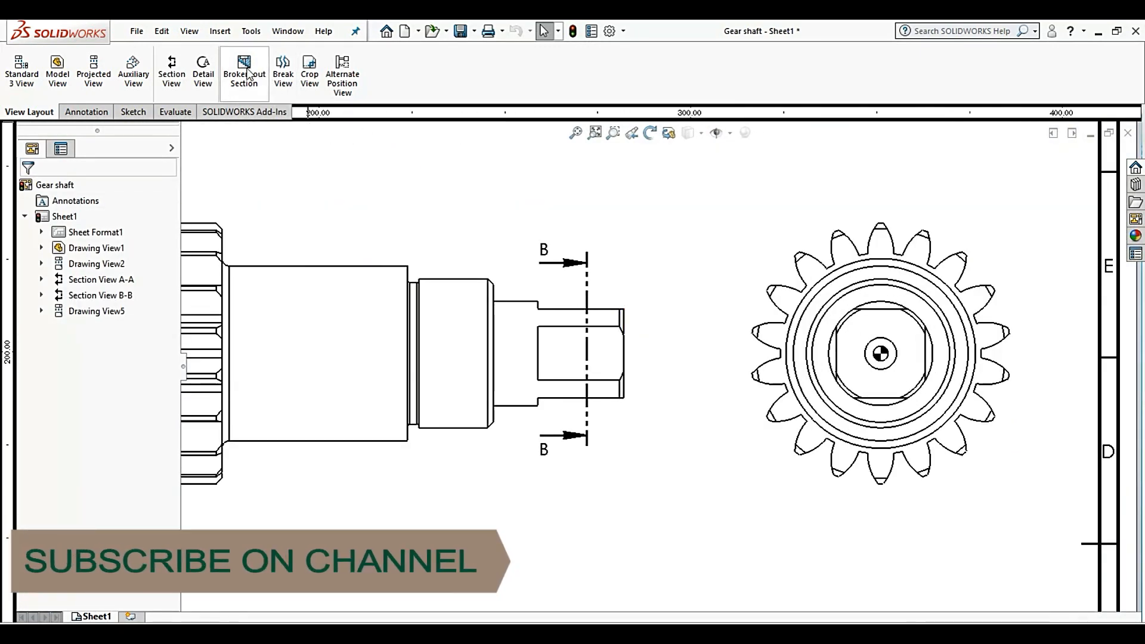
{"action": "scroll", "coordinate": [590, 307], "scroll_direction": "up", "scroll_amount": 5}
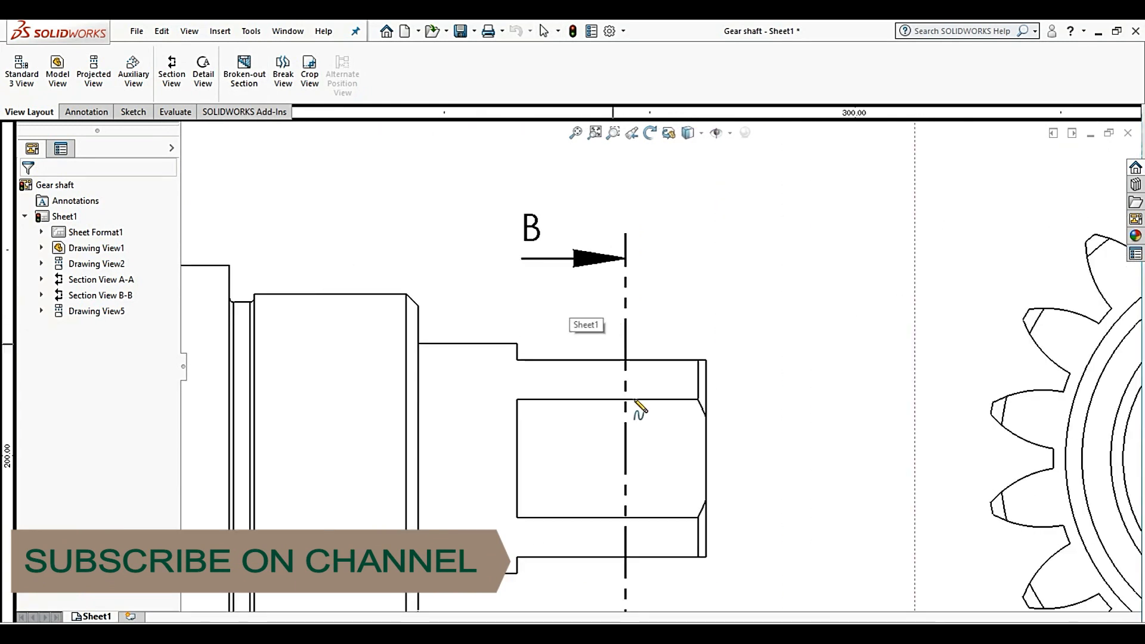
{"action": "left_click", "coordinate": [539, 309]}
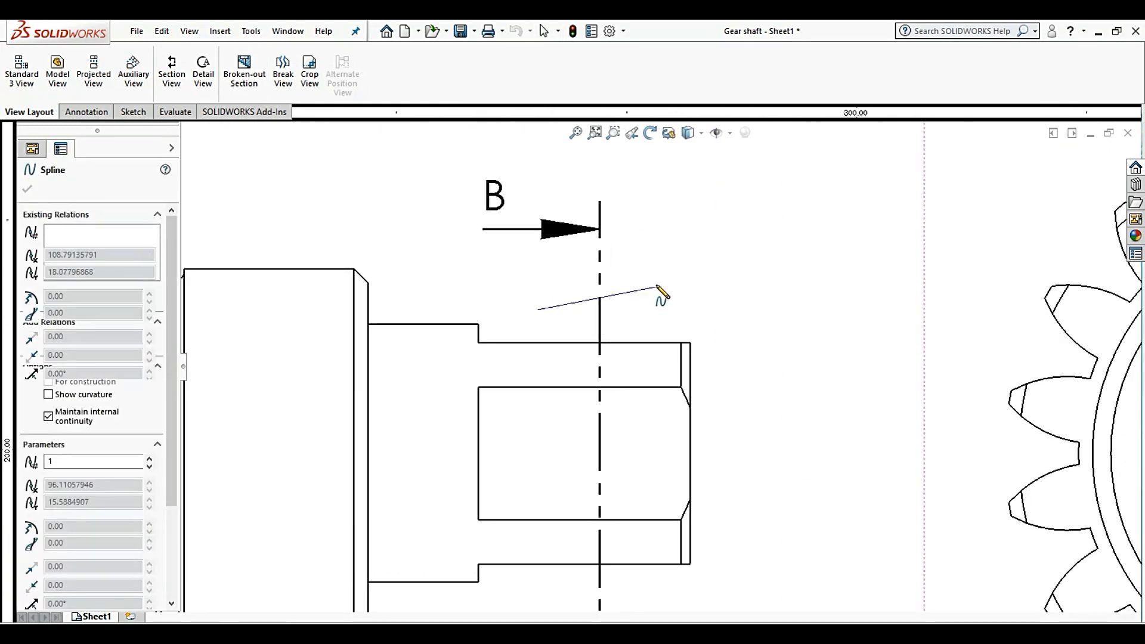
{"action": "left_click", "coordinate": [653, 279]}
{"action": "left_click", "coordinate": [783, 444]}
{"action": "scroll", "coordinate": [805, 465], "scroll_direction": "up", "scroll_amount": 1}
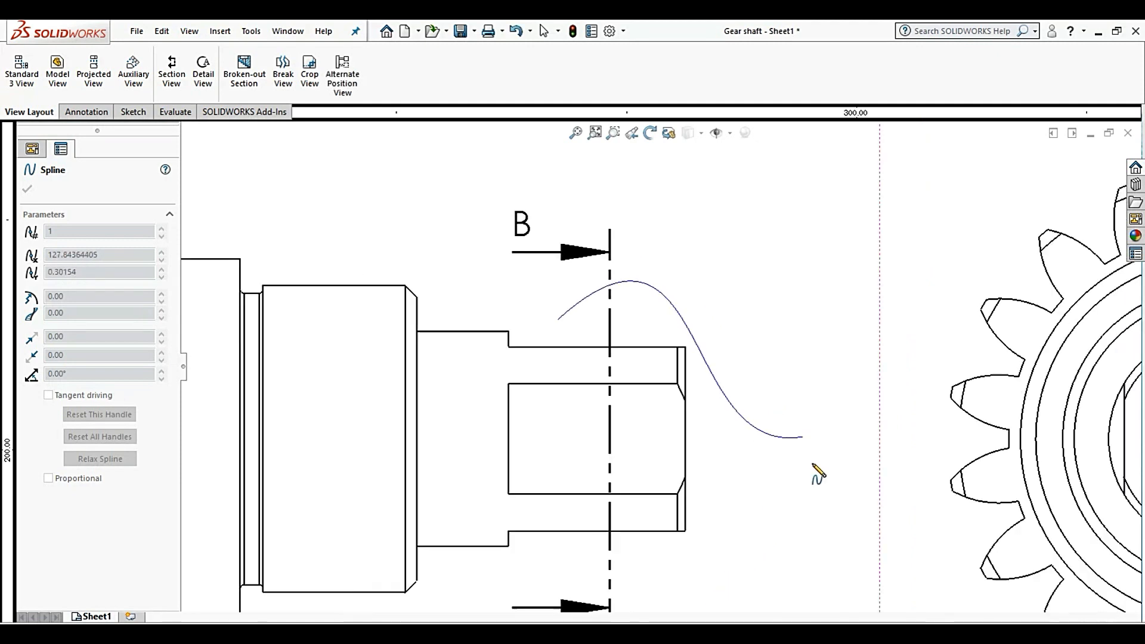
{"action": "scroll", "coordinate": [826, 492], "scroll_direction": "down", "scroll_amount": 2}
{"action": "scroll", "coordinate": [626, 525], "scroll_direction": "up", "scroll_amount": 2}
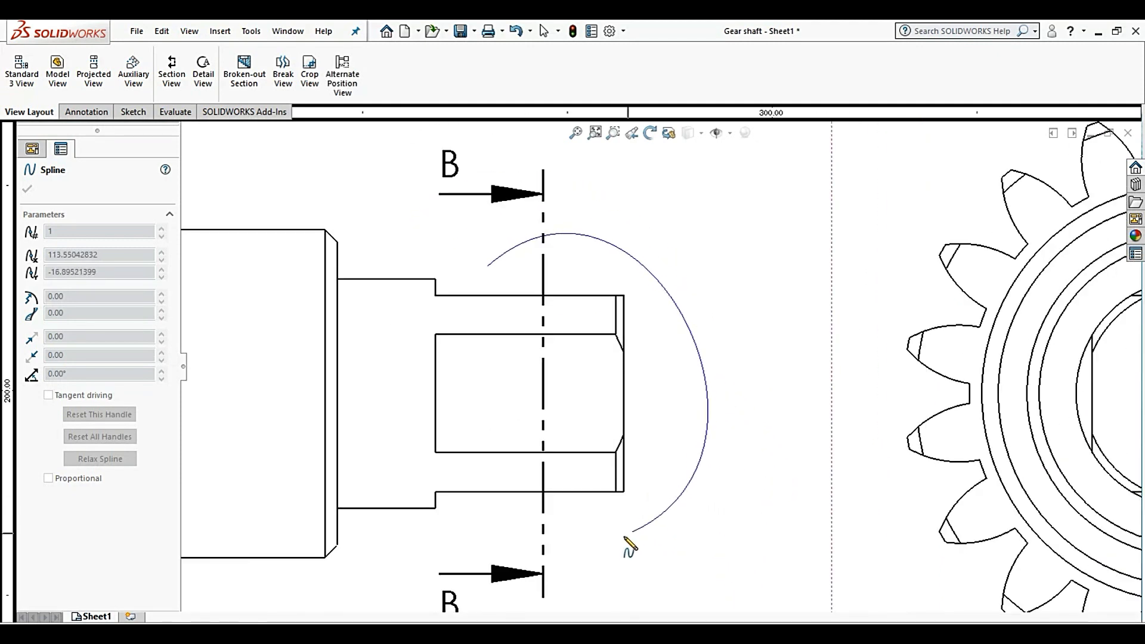
{"action": "left_click", "coordinate": [489, 517]}
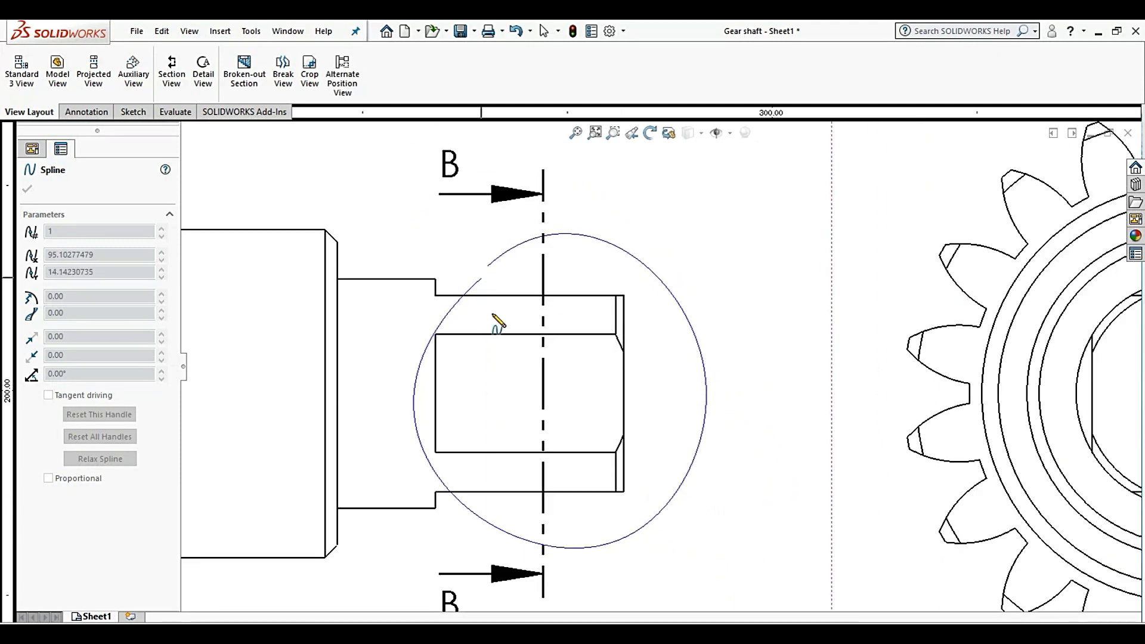
{"action": "left_click", "coordinate": [487, 265]}
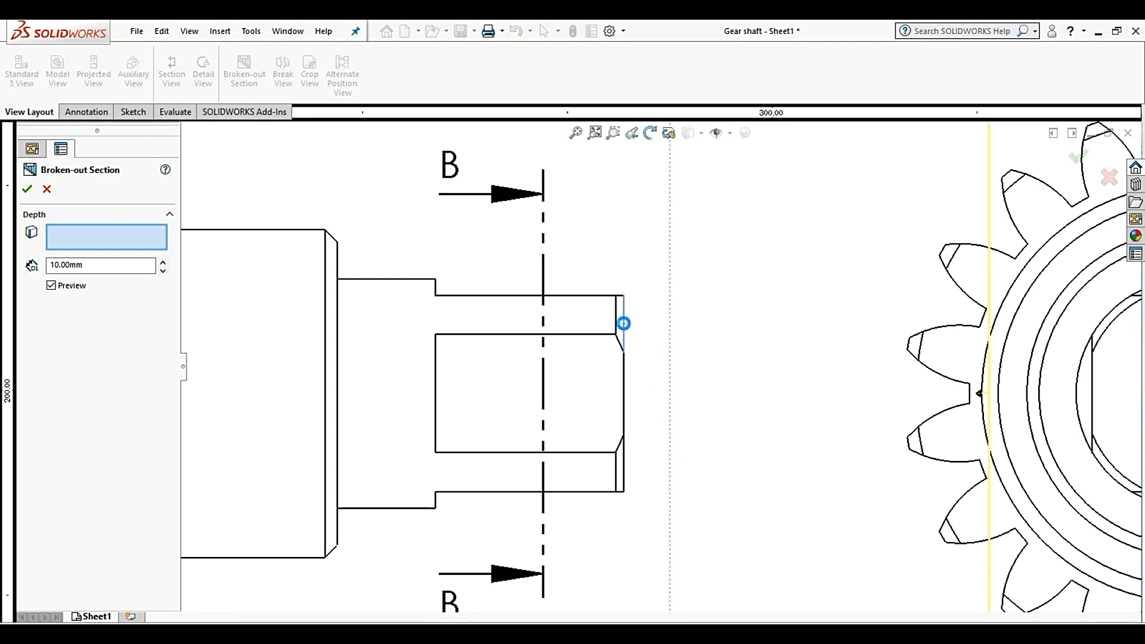
Set the depth of the squared end's broken-out section by referencing the shaft's end edge, with the preview on
{"action": "left_click", "coordinate": [623, 324]}
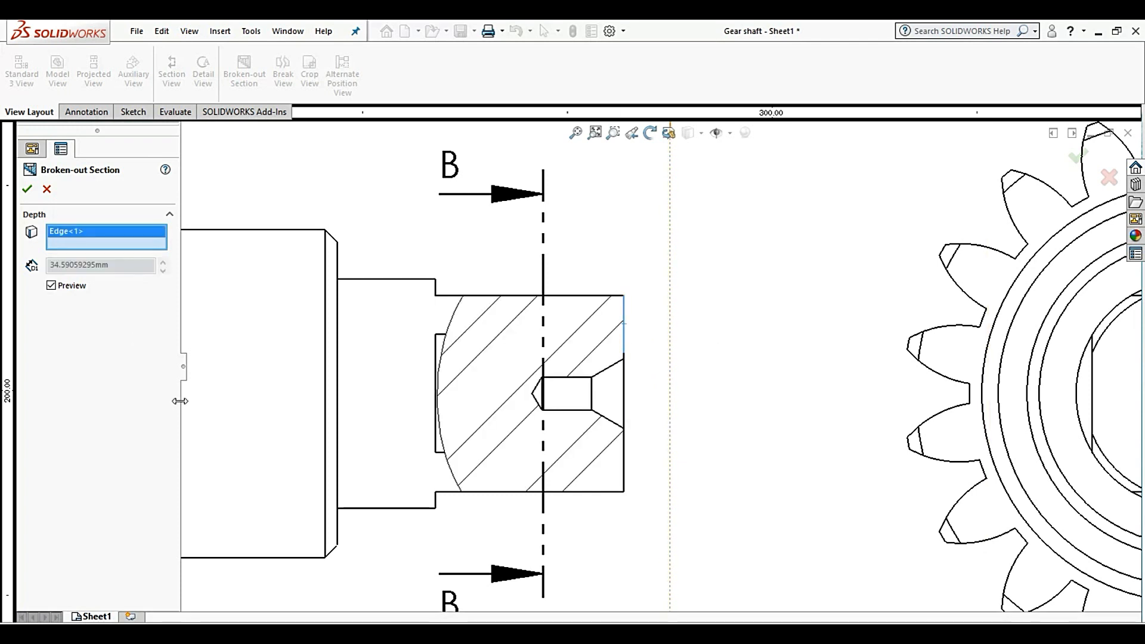
{"action": "left_click", "coordinate": [26, 195]}
{"action": "scroll", "coordinate": [662, 368], "scroll_direction": "up", "scroll_amount": 1}
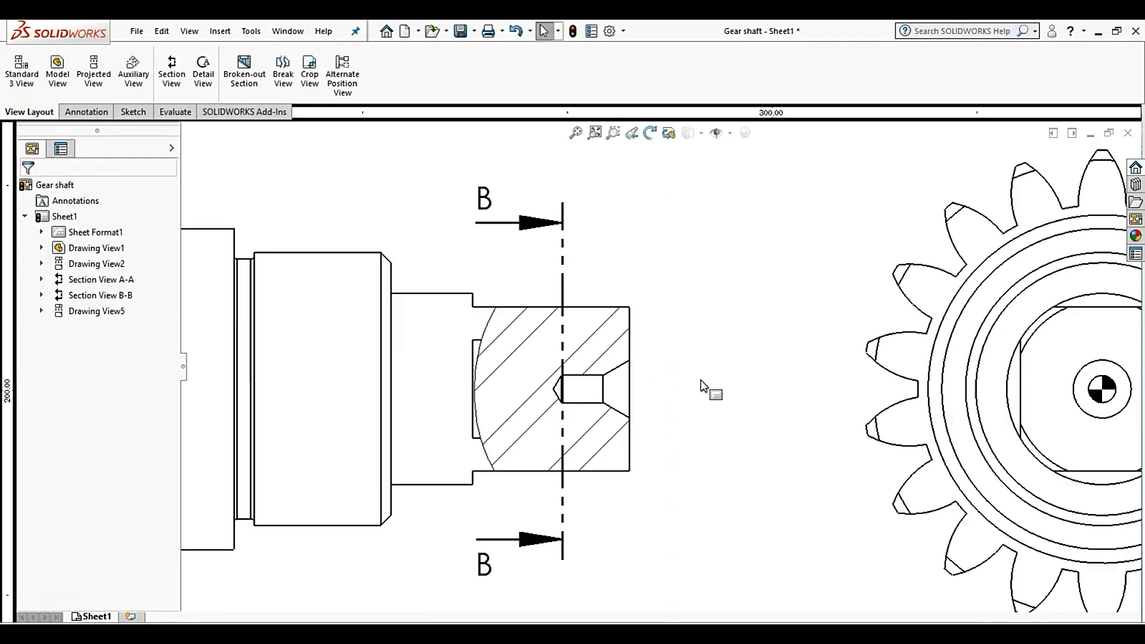
Edit the sketch of the squared end's broken-out section, shift the spline outward from the shoulder over the flats, and exit the sketch
{"action": "scroll", "coordinate": [702, 383], "scroll_direction": "down", "scroll_amount": 2}
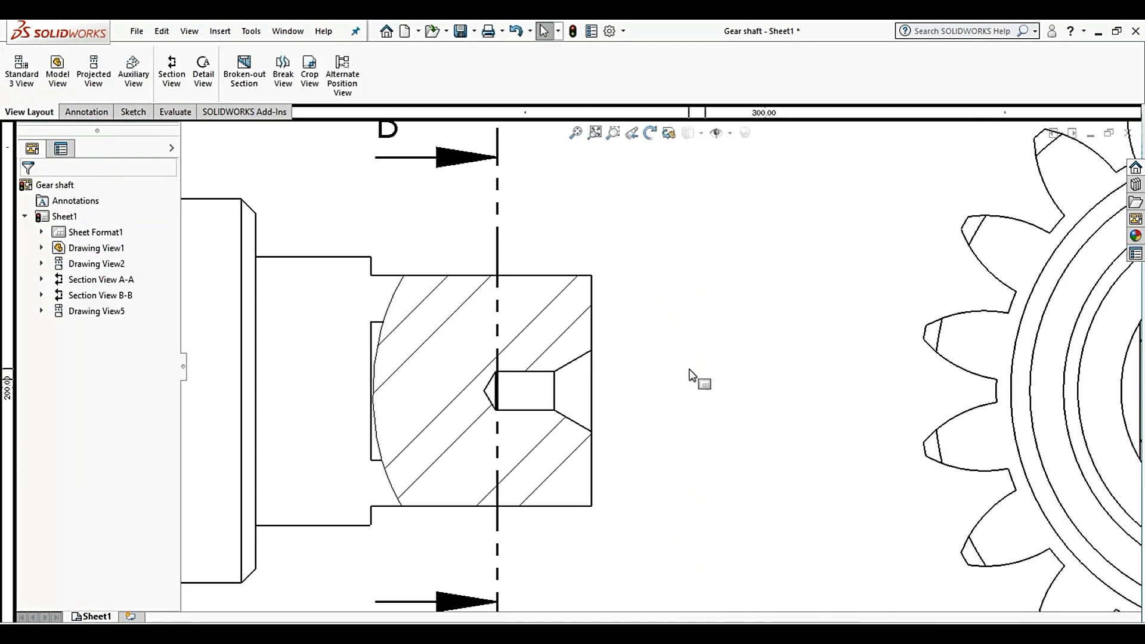
{"action": "left_click", "coordinate": [399, 303]}
{"action": "right_click", "coordinate": [398, 303]}
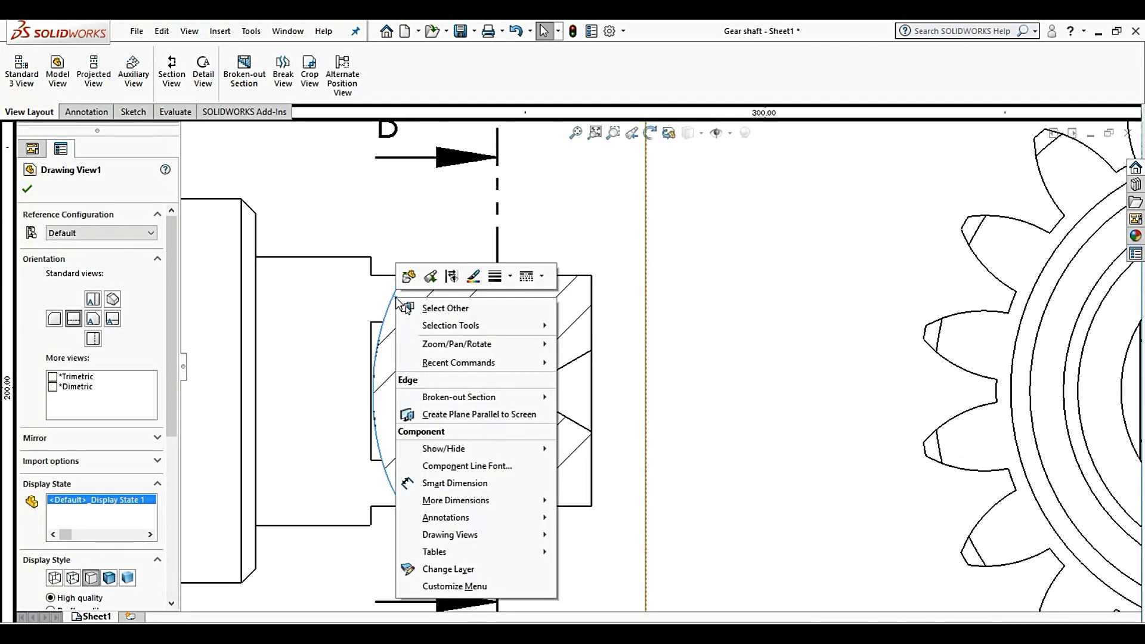
{"action": "mouse_move", "coordinate": [473, 397]}
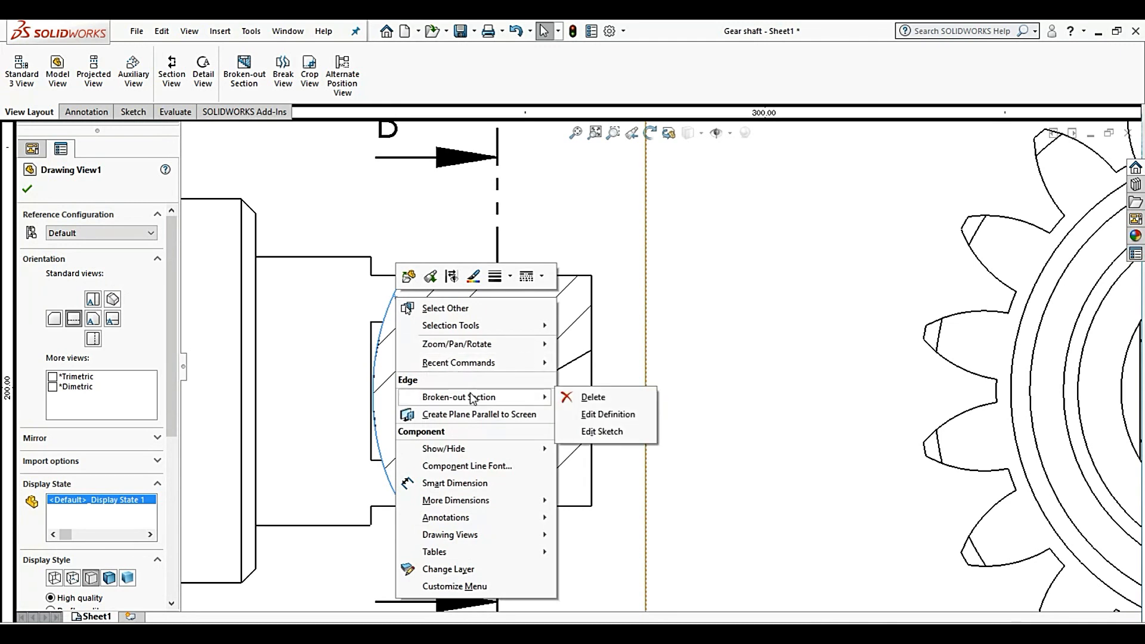
{"action": "left_click", "coordinate": [604, 430]}
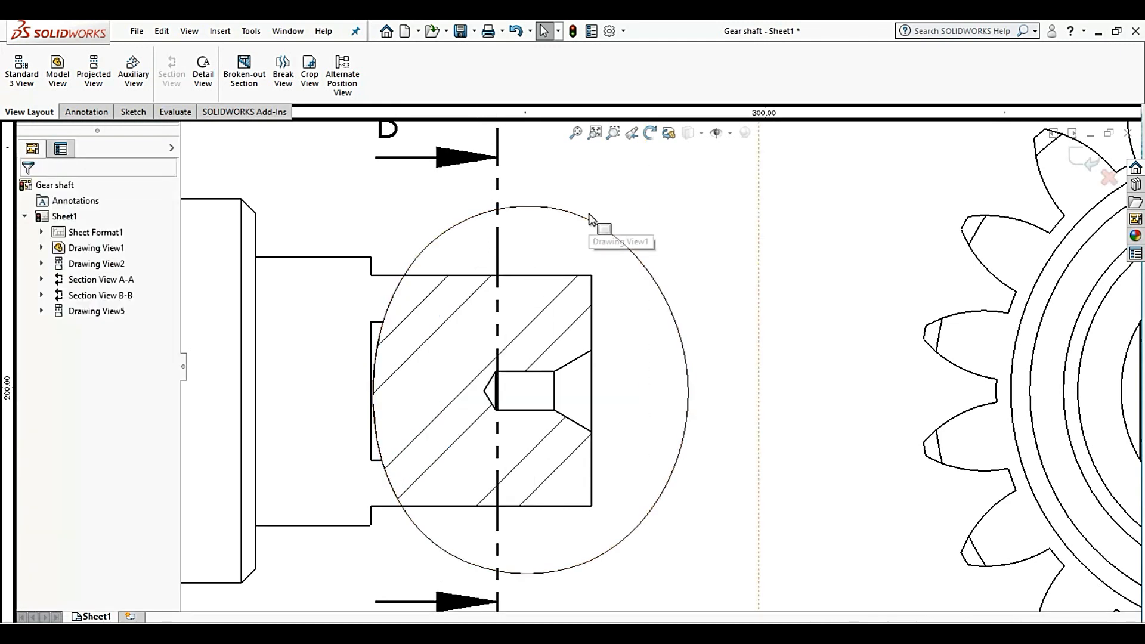
{"action": "left_click_drag", "start_coordinate": [585, 225], "coordinate": [651, 232]}
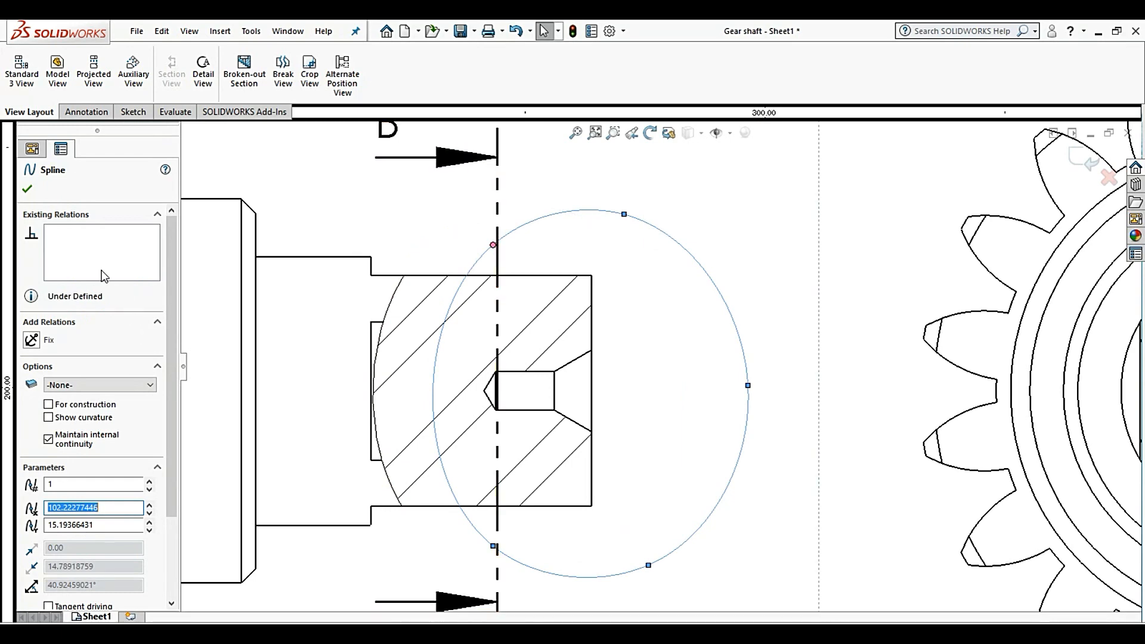
{"action": "left_click", "coordinate": [28, 189]}
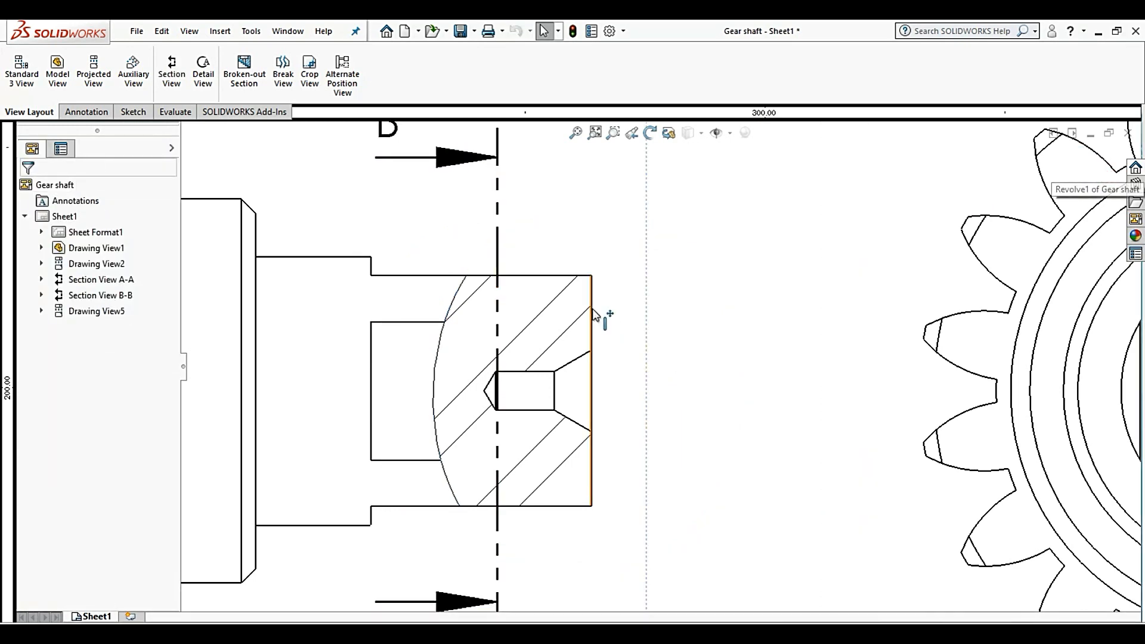
Shorten both ends of section line A-A so its arrows sit closer to the shaft
{"action": "scroll", "coordinate": [632, 357], "scroll_direction": "up", "scroll_amount": 5}
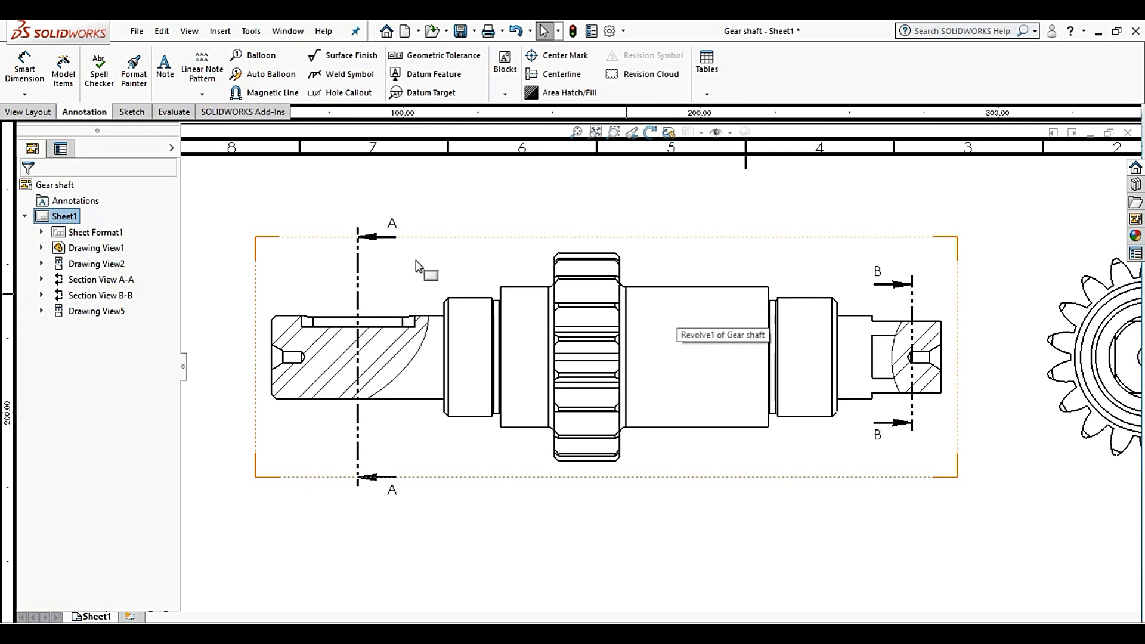
{"action": "scroll", "coordinate": [415, 267], "scroll_direction": "down", "scroll_amount": 3}
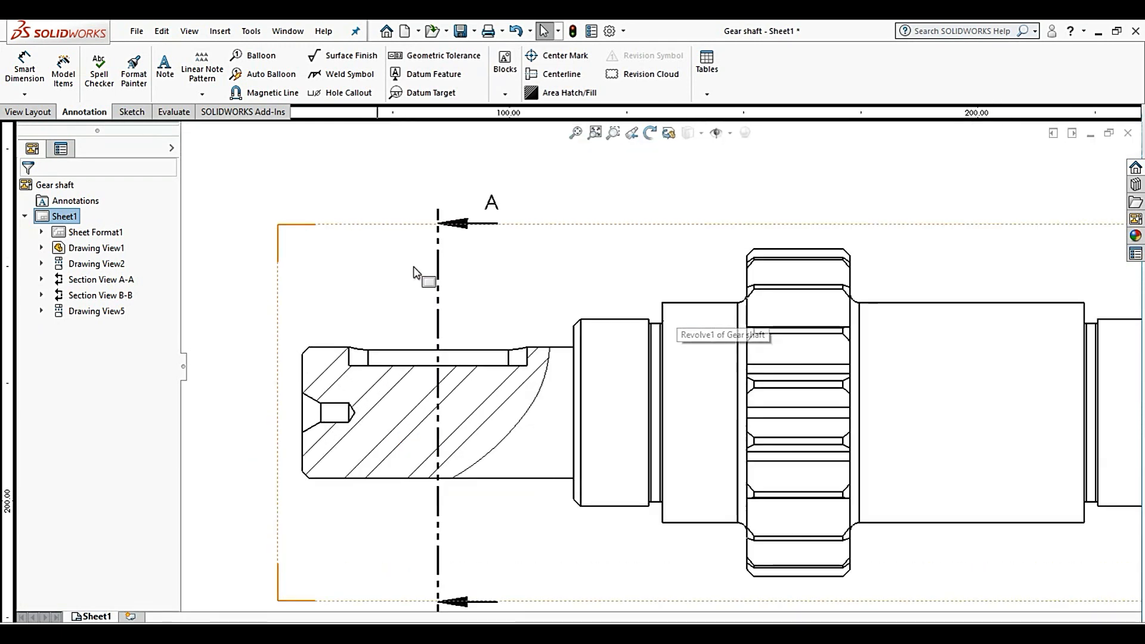
{"action": "left_click", "coordinate": [442, 215]}
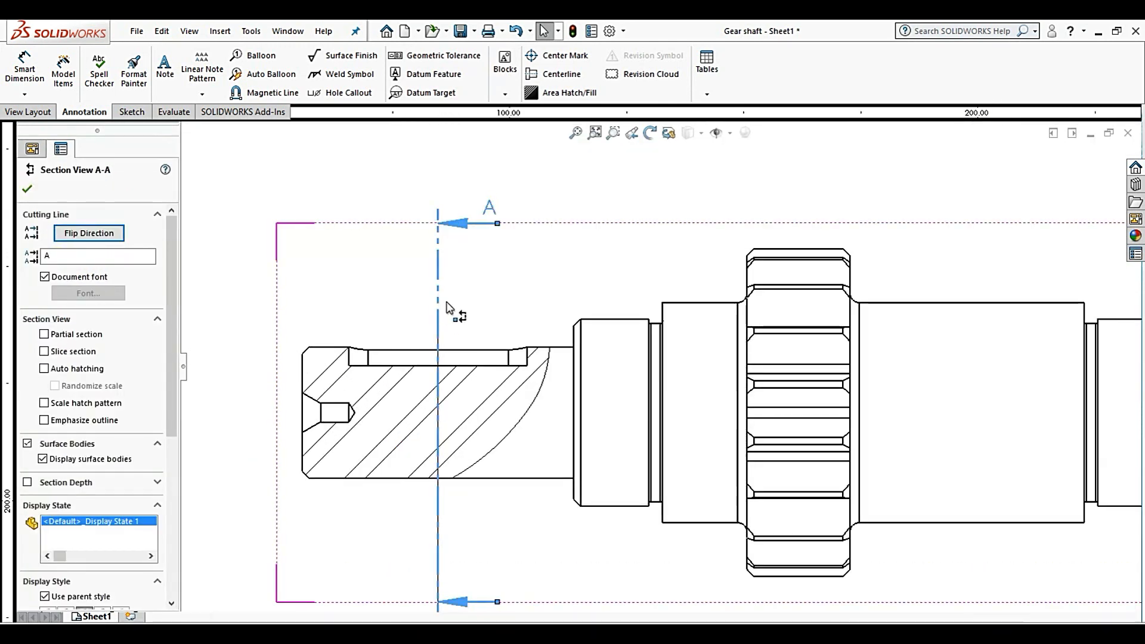
{"action": "scroll", "coordinate": [560, 310], "scroll_direction": "up", "scroll_amount": 4}
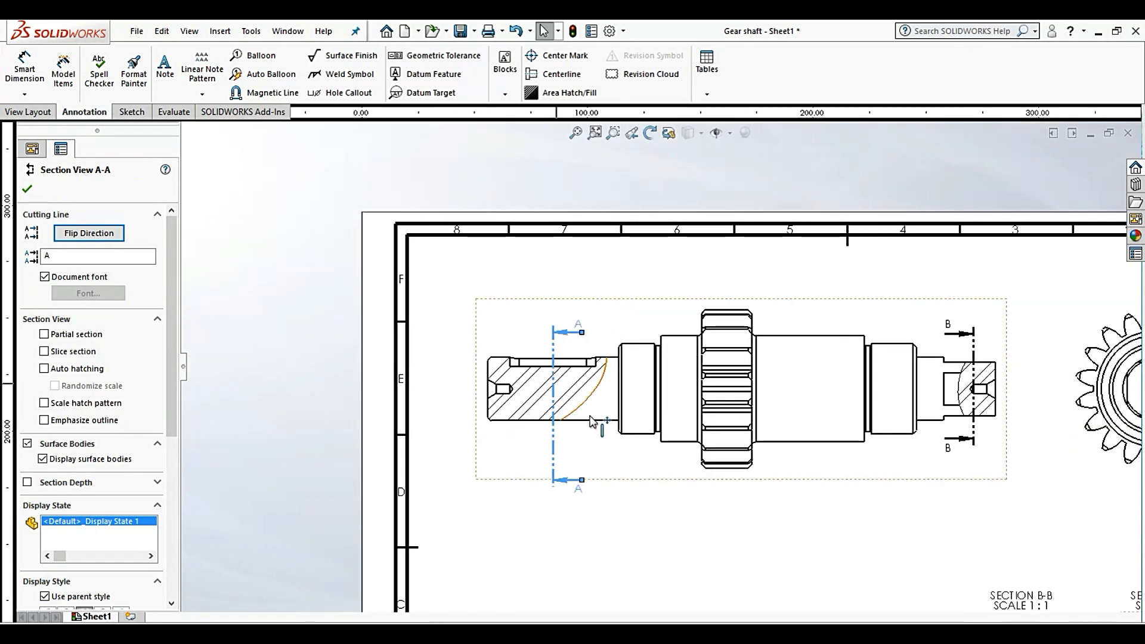
{"action": "scroll", "coordinate": [575, 483], "scroll_direction": "down", "scroll_amount": 3}
{"action": "scroll", "coordinate": [530, 539], "scroll_direction": "down", "scroll_amount": 2}
{"action": "left_click_drag", "start_coordinate": [494, 541], "coordinate": [491, 449]}
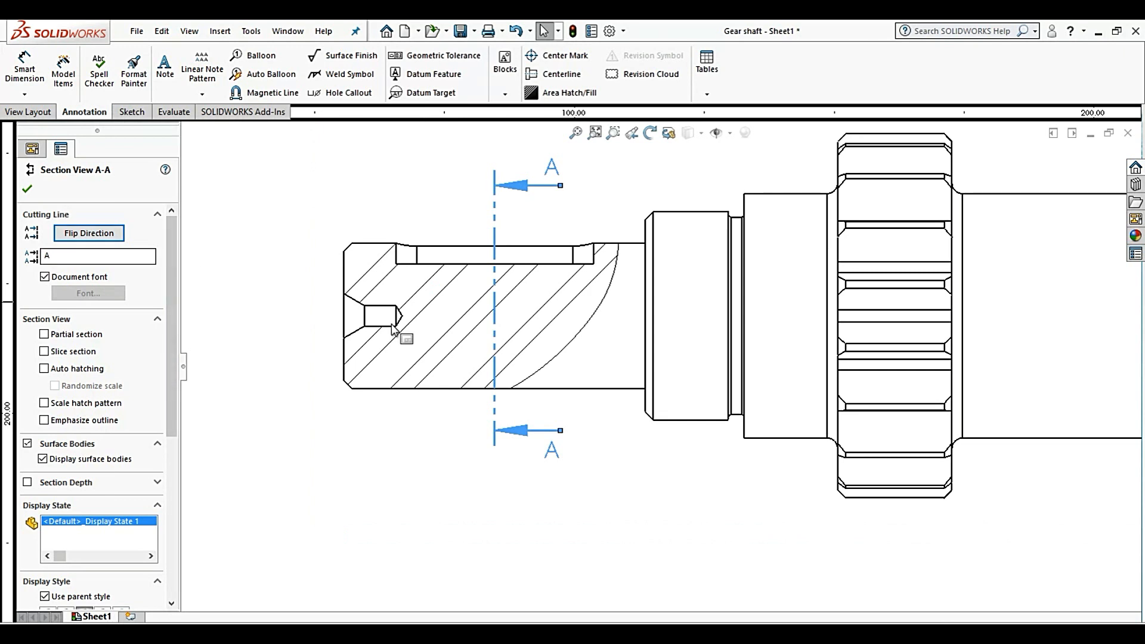
{"action": "left_click", "coordinate": [288, 453]}
Start a detail view with a circle of about 10 mm radius around the centre hole at the shaft's keyway end
{"action": "scroll", "coordinate": [278, 378], "scroll_direction": "up", "scroll_amount": 3}
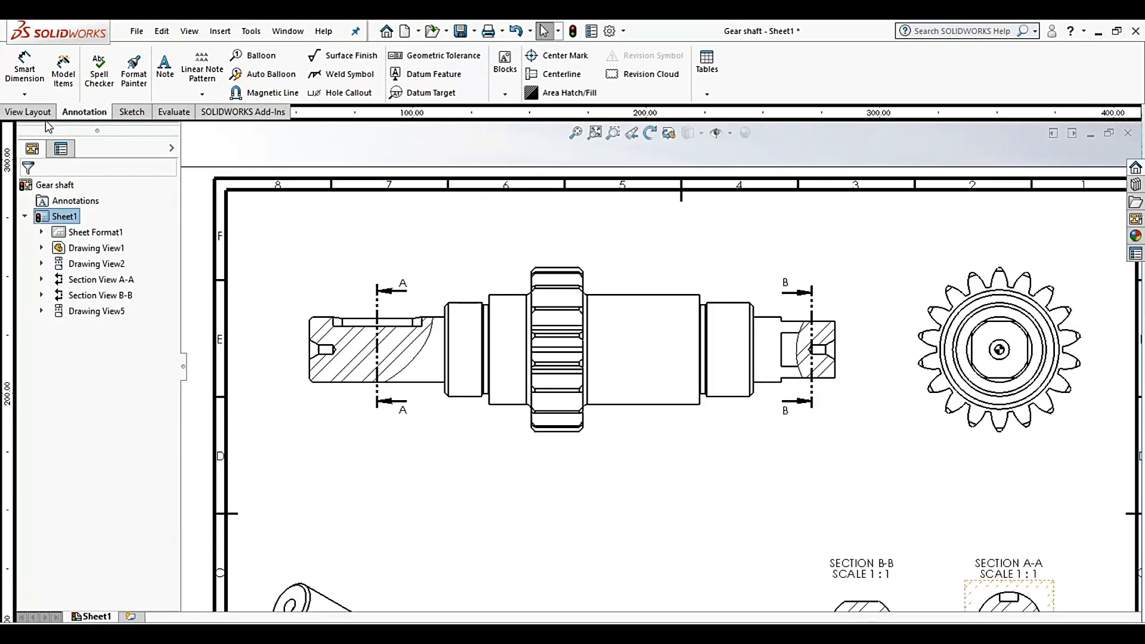
{"action": "left_click", "coordinate": [30, 113]}
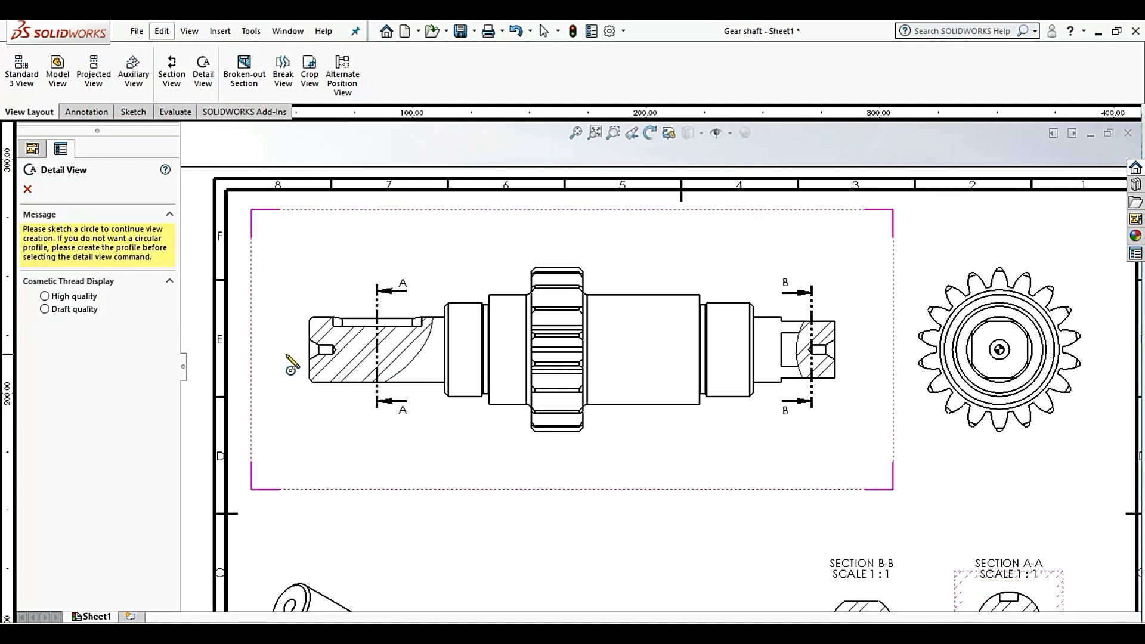
{"action": "scroll", "coordinate": [314, 356], "scroll_direction": "down", "scroll_amount": 6}
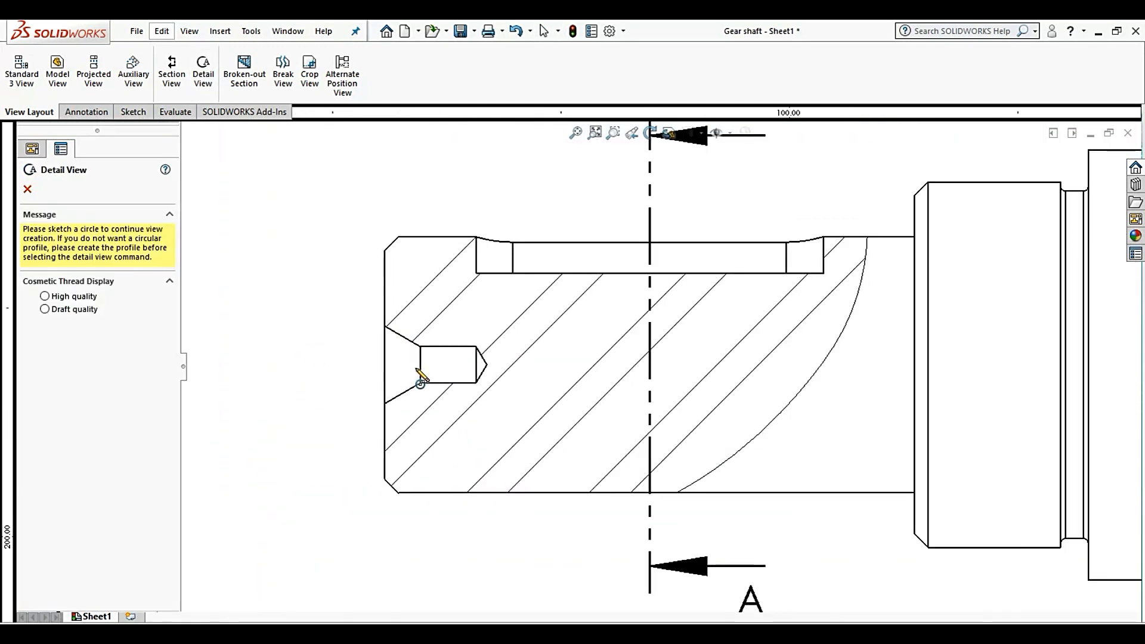
{"action": "left_click", "coordinate": [432, 365]}
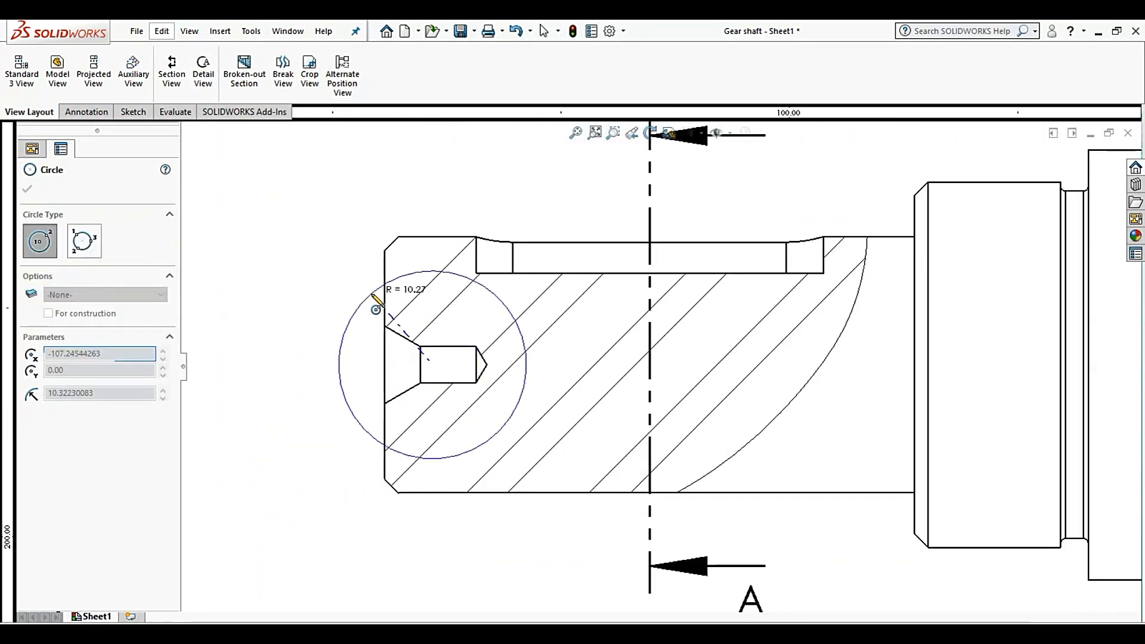
{"action": "left_click", "coordinate": [377, 309]}
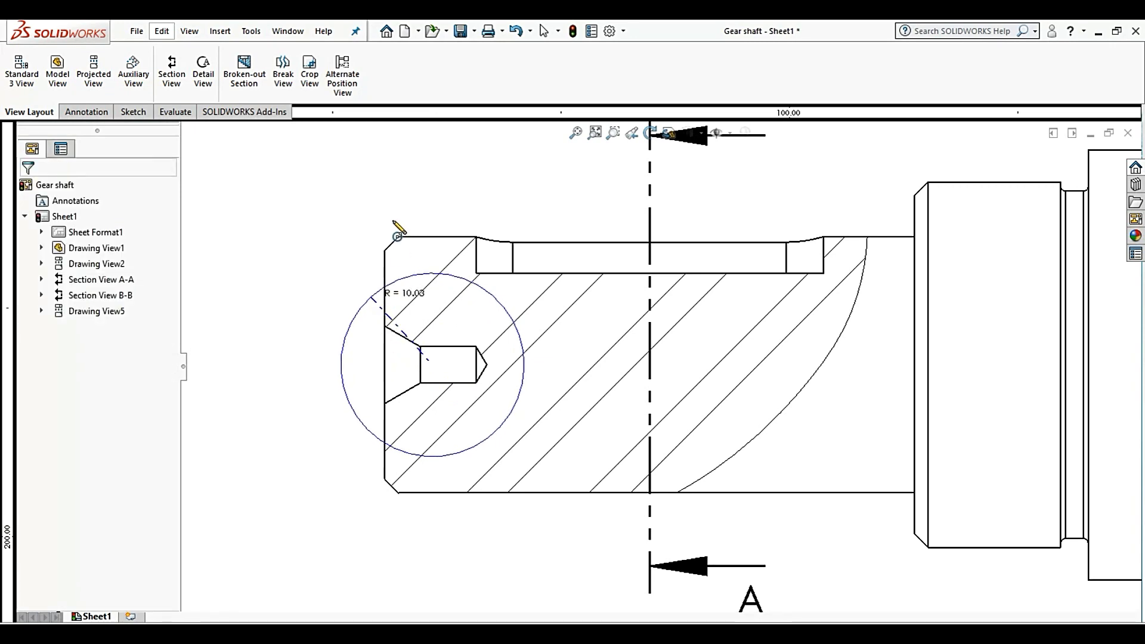
Place the detail view between the isometric view and section B-B, and pull the detail circle's letter outward beyond the shaft's end
{"action": "scroll", "coordinate": [429, 209], "scroll_direction": "up", "scroll_amount": 6}
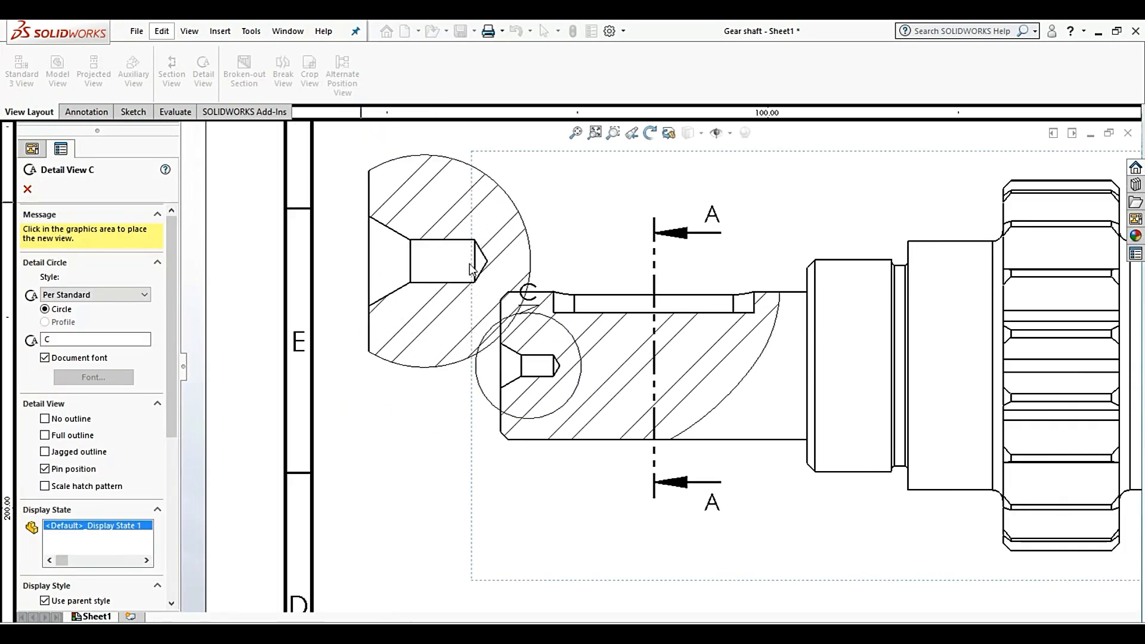
{"action": "scroll", "coordinate": [698, 450], "scroll_direction": "up", "scroll_amount": 3}
{"action": "scroll", "coordinate": [775, 495], "scroll_direction": "down", "scroll_amount": 1}
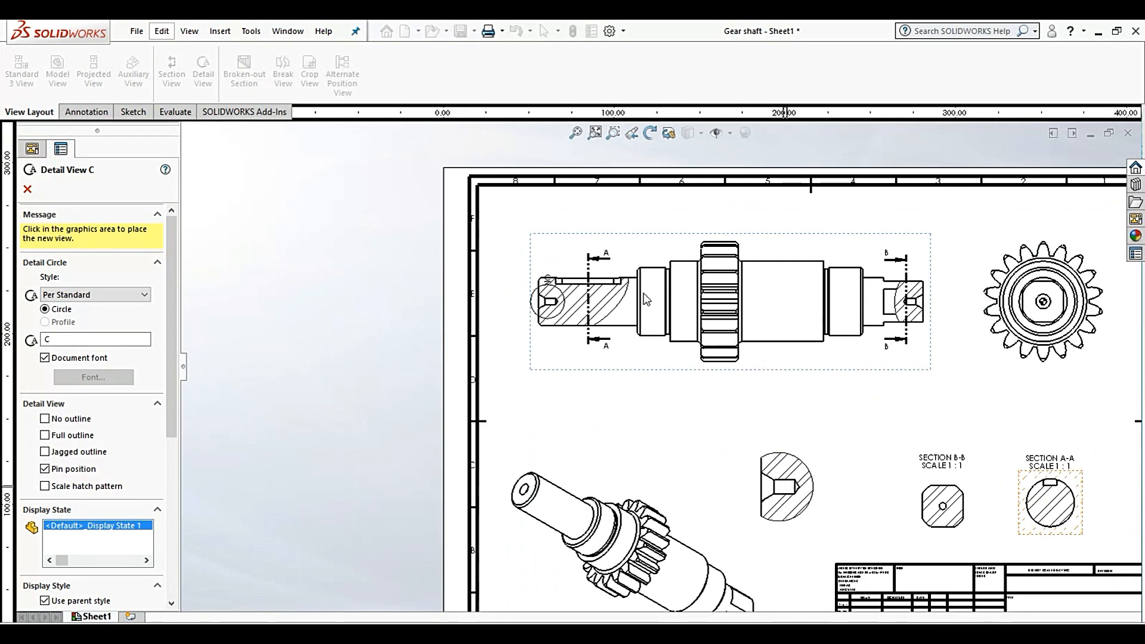
{"action": "scroll", "coordinate": [543, 270], "scroll_direction": "down", "scroll_amount": 6}
{"action": "left_click_drag", "start_coordinate": [564, 311], "coordinate": [361, 304]}
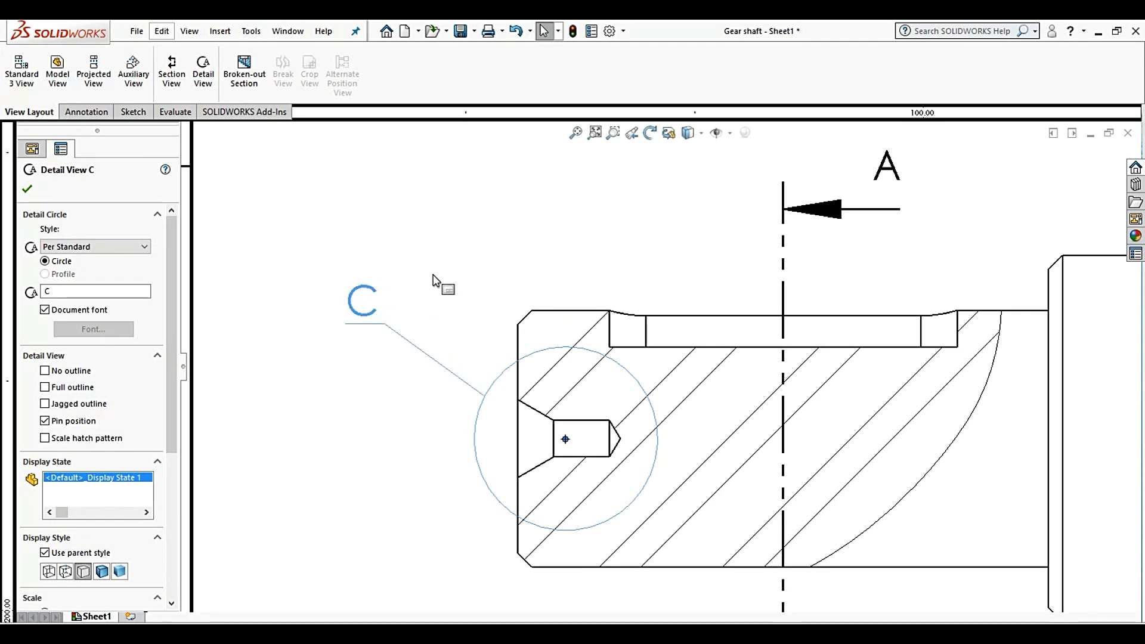
Move section line B-B toward the shoulder, just clear of the centre hole's tip, and update section B-B
{"action": "scroll", "coordinate": [540, 278], "scroll_direction": "up", "scroll_amount": 8}
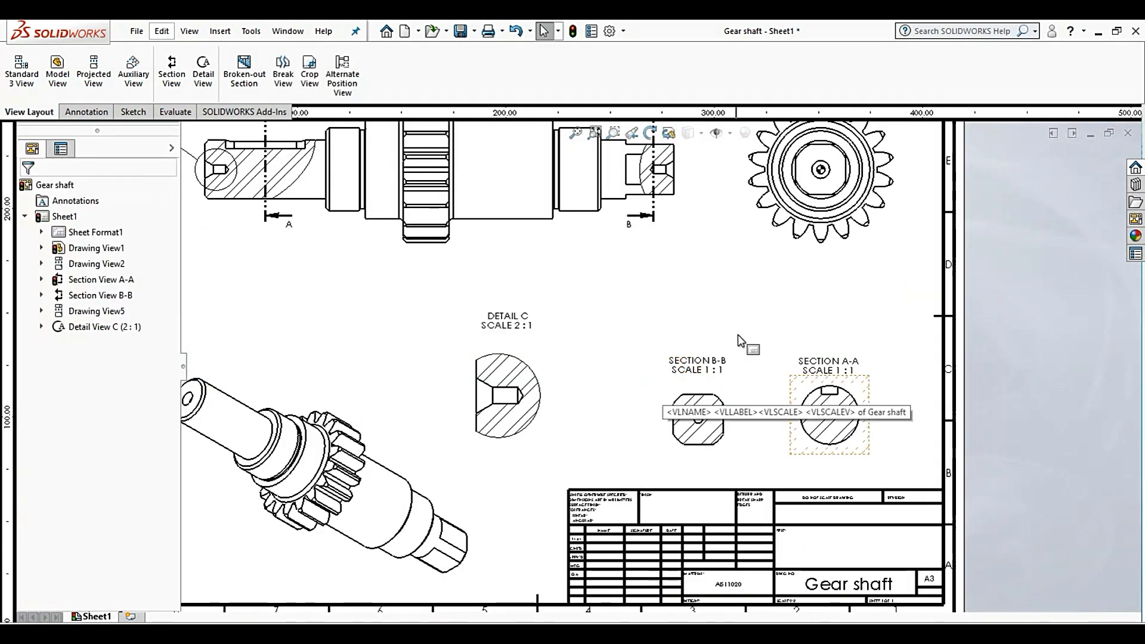
{"action": "scroll", "coordinate": [719, 271], "scroll_direction": "up", "scroll_amount": 3}
{"action": "scroll", "coordinate": [674, 232], "scroll_direction": "down", "scroll_amount": 10}
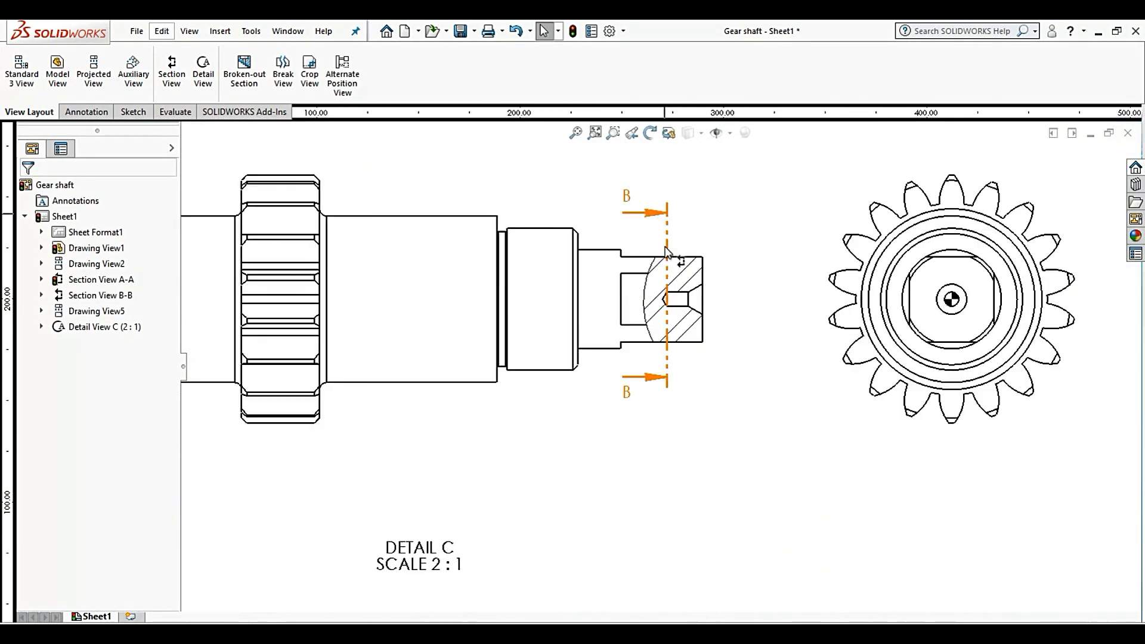
{"action": "left_click", "coordinate": [664, 240]}
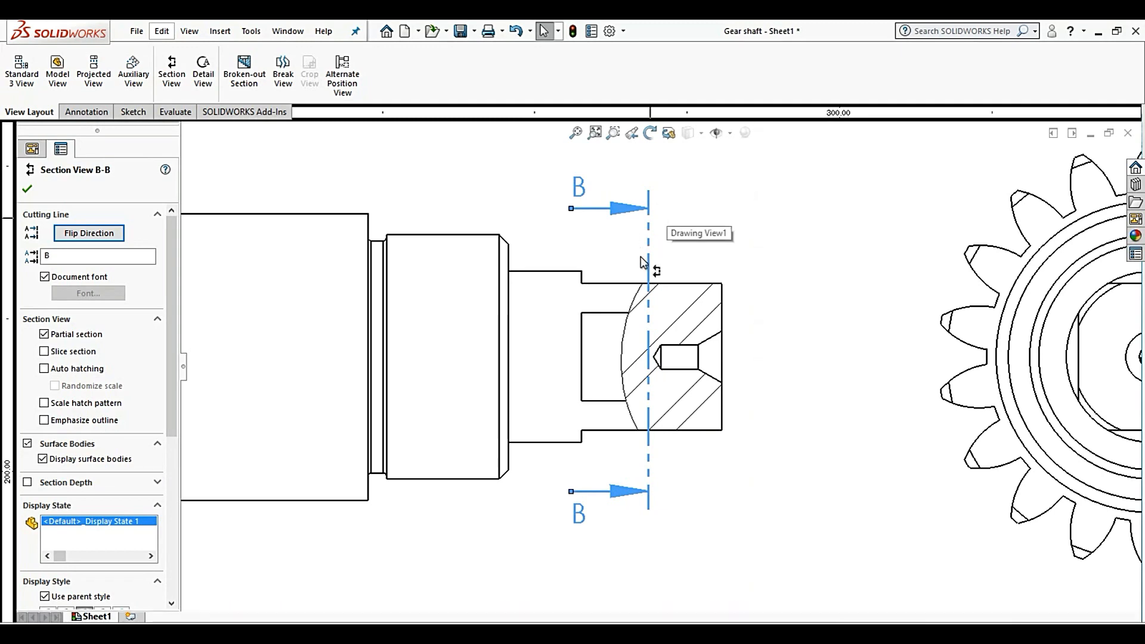
{"action": "scroll", "coordinate": [646, 285], "scroll_direction": "up", "scroll_amount": 4}
{"action": "scroll", "coordinate": [646, 285], "scroll_direction": "up", "scroll_amount": 1}
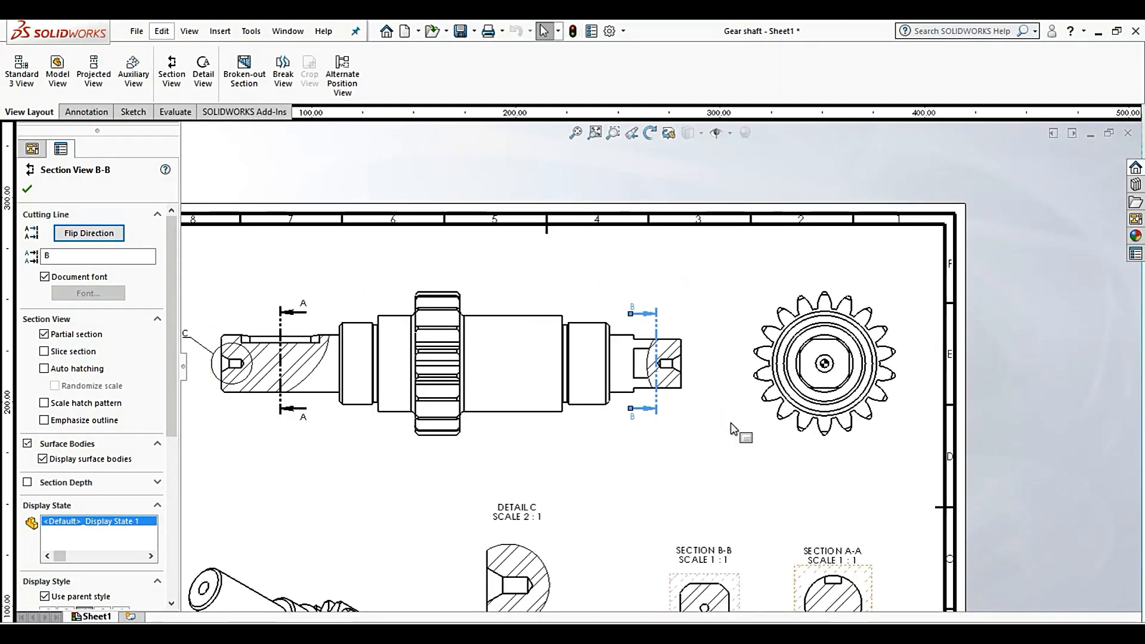
{"action": "scroll", "coordinate": [730, 554], "scroll_direction": "up", "scroll_amount": 4}
{"action": "scroll", "coordinate": [685, 513], "scroll_direction": "down", "scroll_amount": 2}
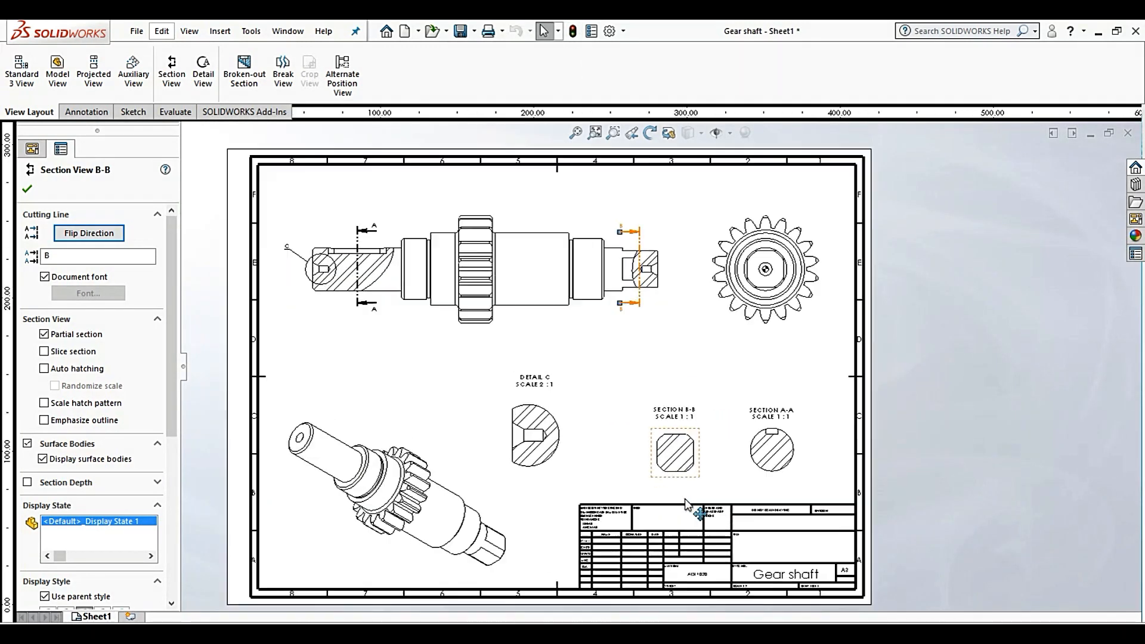
{"action": "scroll", "coordinate": [686, 505], "scroll_direction": "down", "scroll_amount": 2}
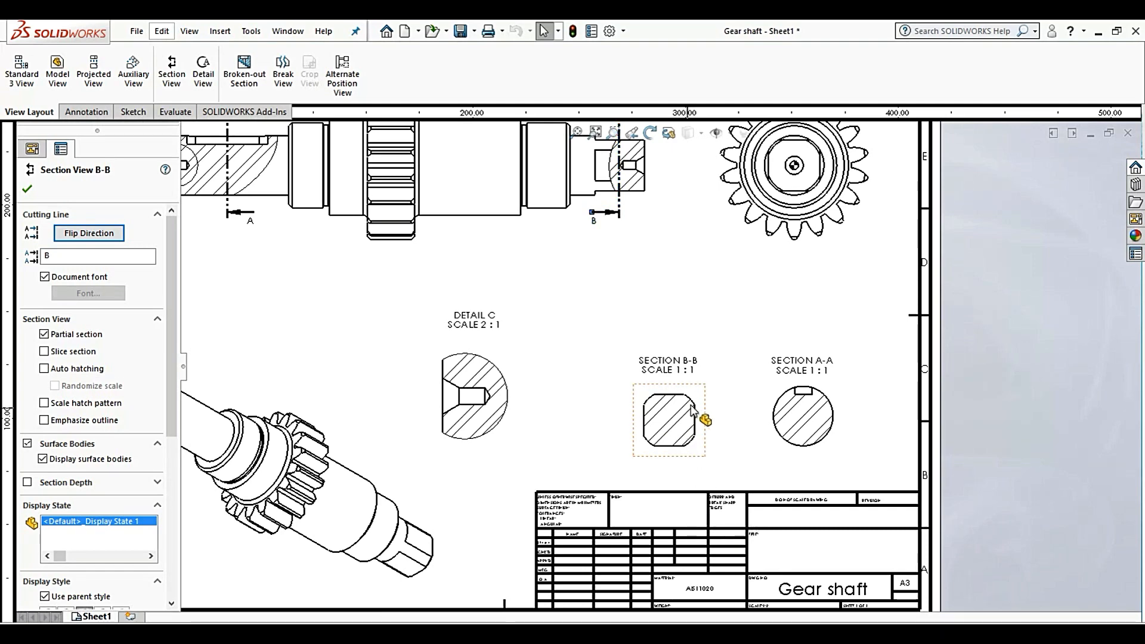
Move section view B-B slightly upward on the sheet and close its properties
{"action": "left_click_drag", "start_coordinate": [707, 399], "coordinate": [695, 386]}
{"action": "scroll", "coordinate": [659, 368], "scroll_direction": "up", "scroll_amount": 3}
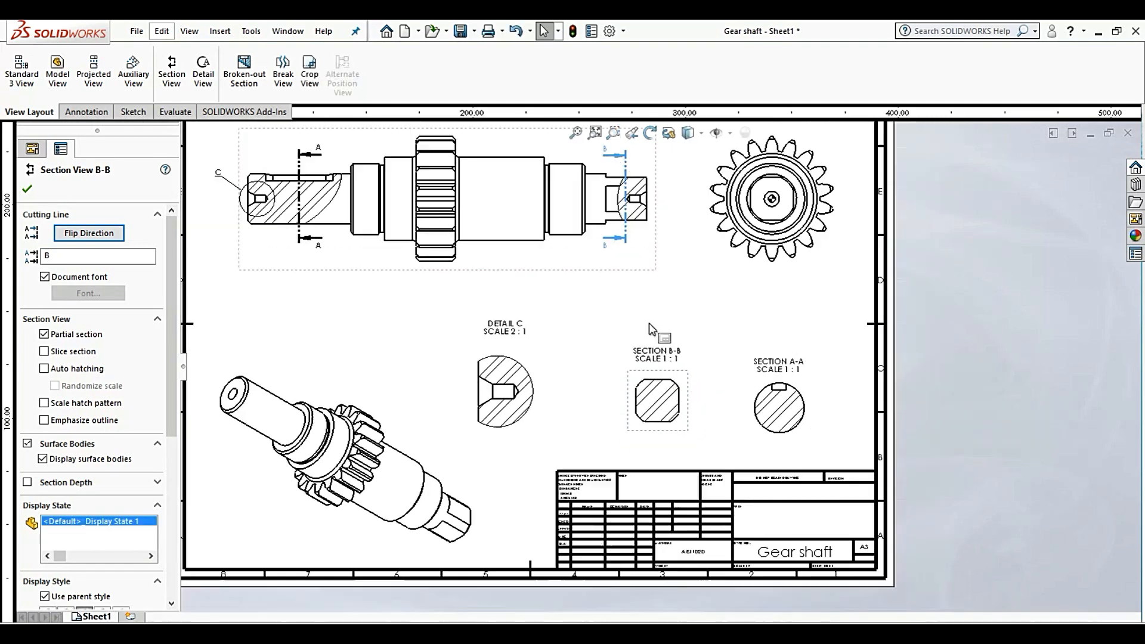
{"action": "left_click", "coordinate": [779, 332]}
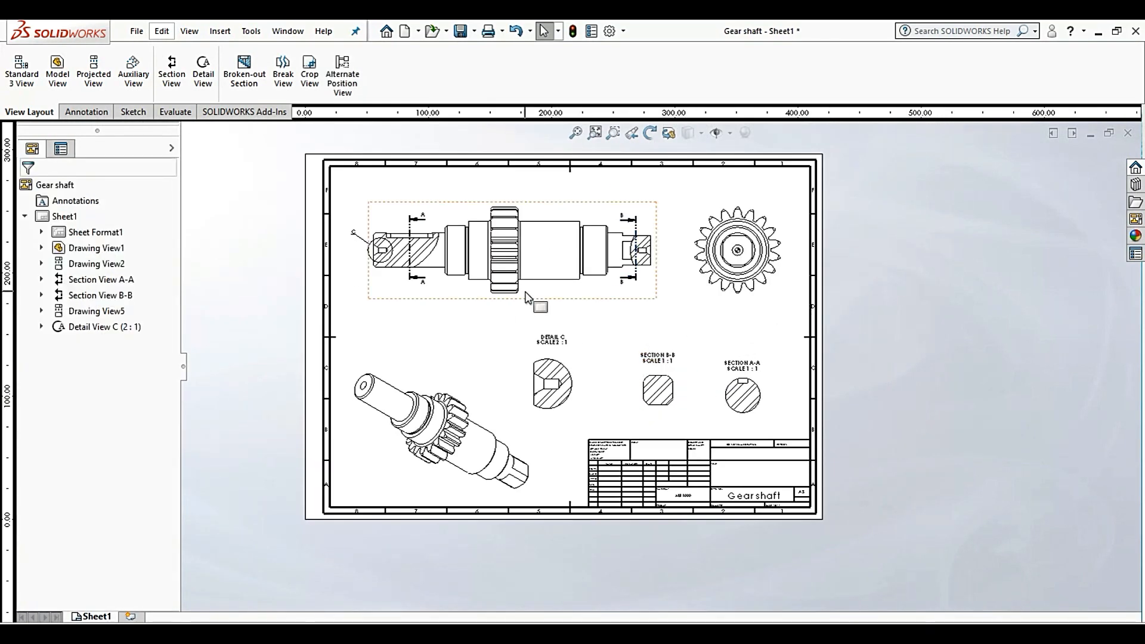
Add a centerline to the main shaft view between the upper and lower edges of the large cylindrical section beside the gear
{"action": "scroll", "coordinate": [527, 297], "scroll_direction": "down", "scroll_amount": 2}
{"action": "scroll", "coordinate": [446, 146], "scroll_direction": "down", "scroll_amount": 2}
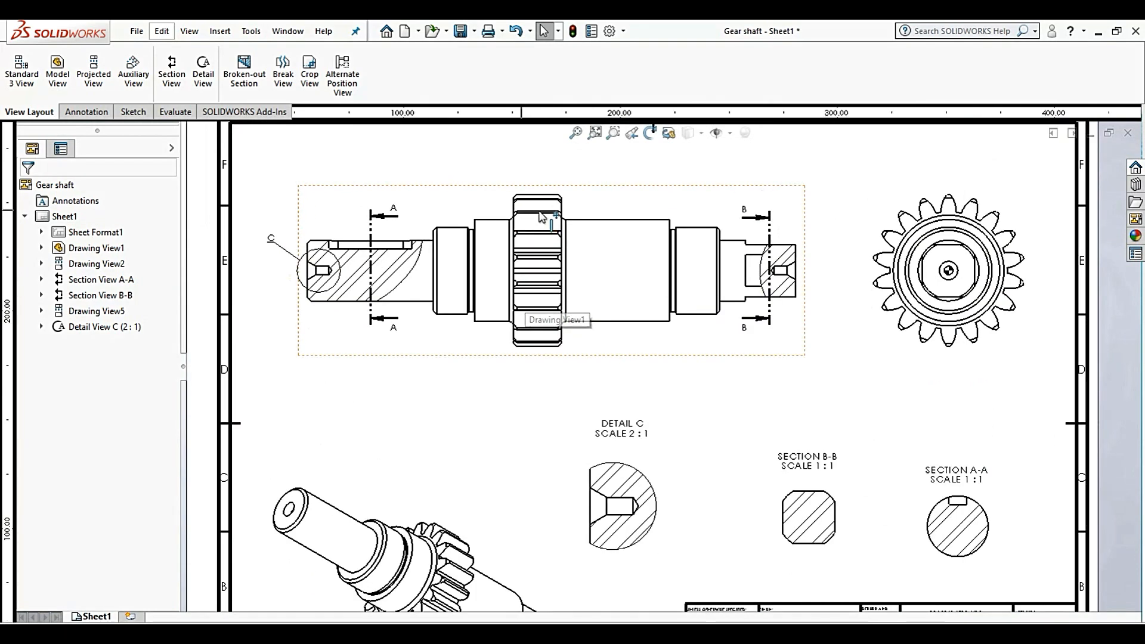
{"action": "left_click", "coordinate": [97, 113]}
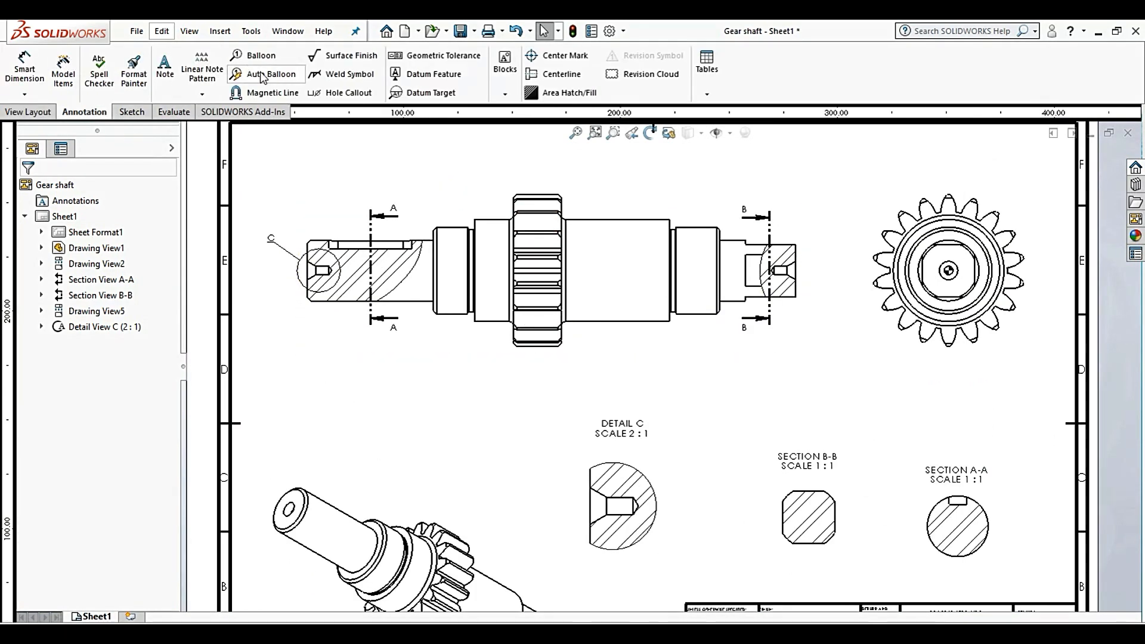
{"action": "left_click", "coordinate": [569, 78]}
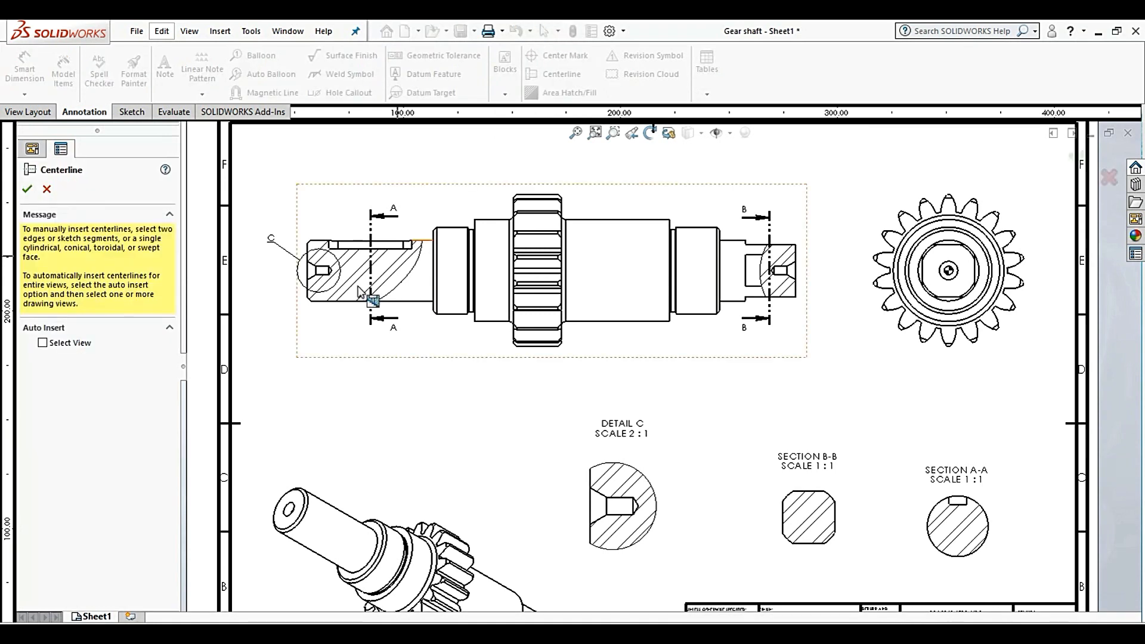
{"action": "scroll", "coordinate": [371, 260], "scroll_direction": "down", "scroll_amount": 2}
{"action": "scroll", "coordinate": [746, 251], "scroll_direction": "down", "scroll_amount": 2}
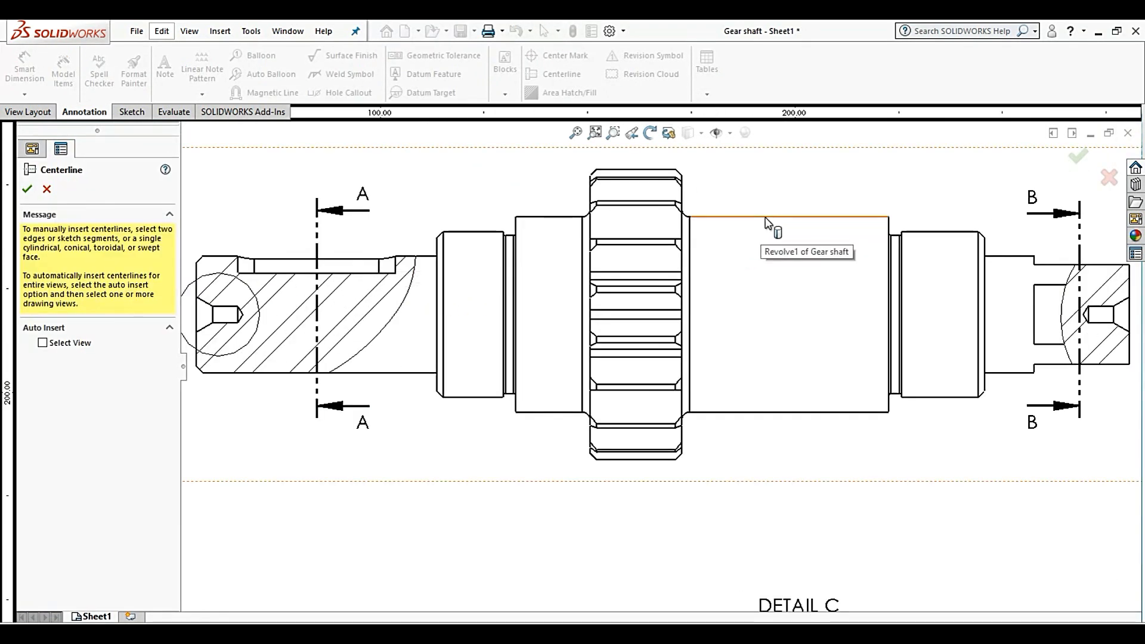
{"action": "left_click", "coordinate": [750, 218]}
{"action": "left_click", "coordinate": [800, 413]}
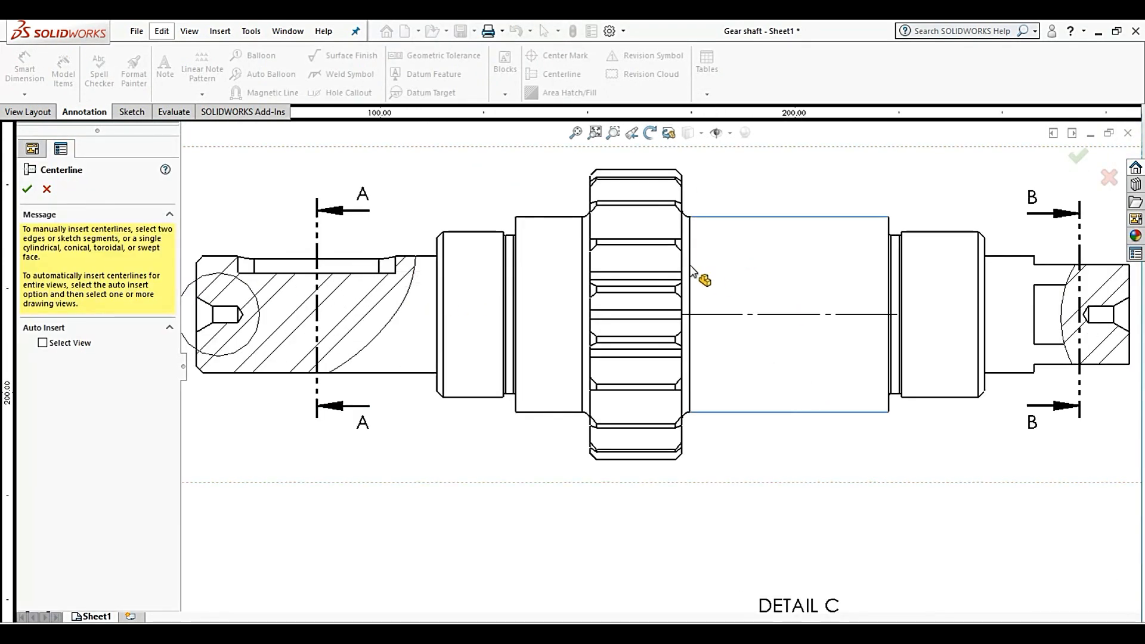
{"action": "left_click", "coordinate": [28, 191]}
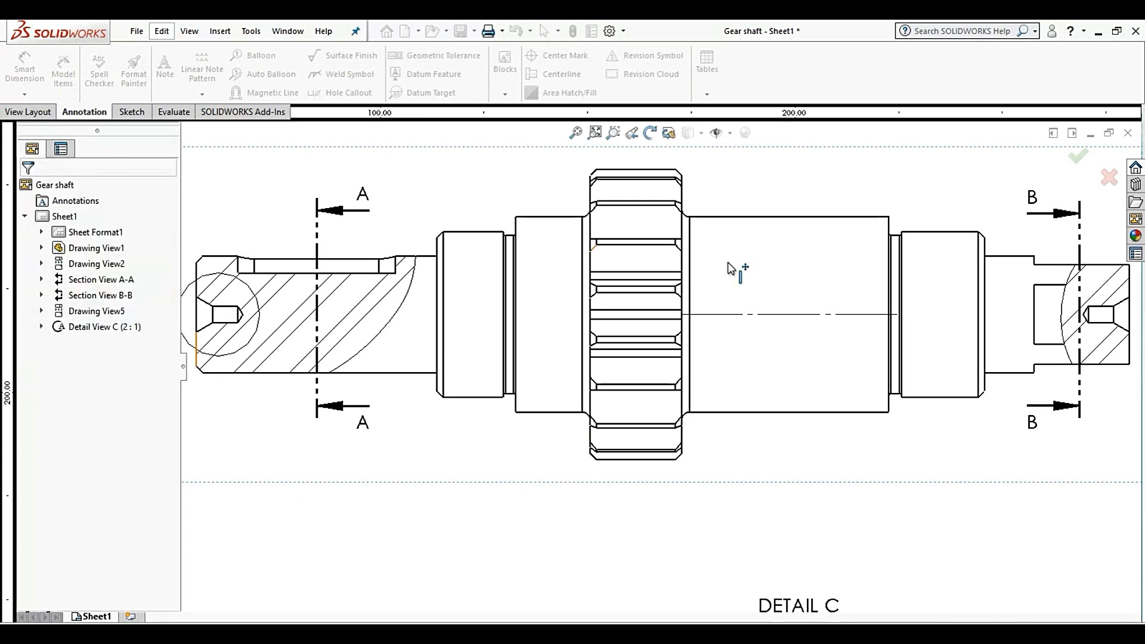
Extend both ends of the centerline so it runs slightly past both end faces of the shaft
{"action": "scroll", "coordinate": [950, 339], "scroll_direction": "up", "scroll_amount": 4}
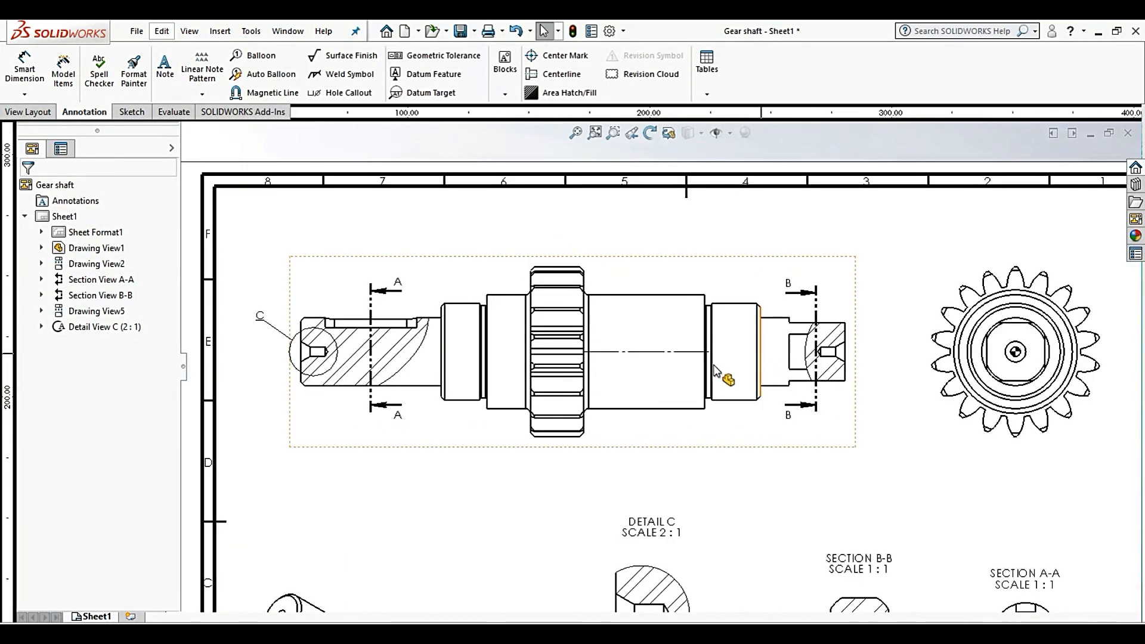
{"action": "left_click", "coordinate": [702, 352]}
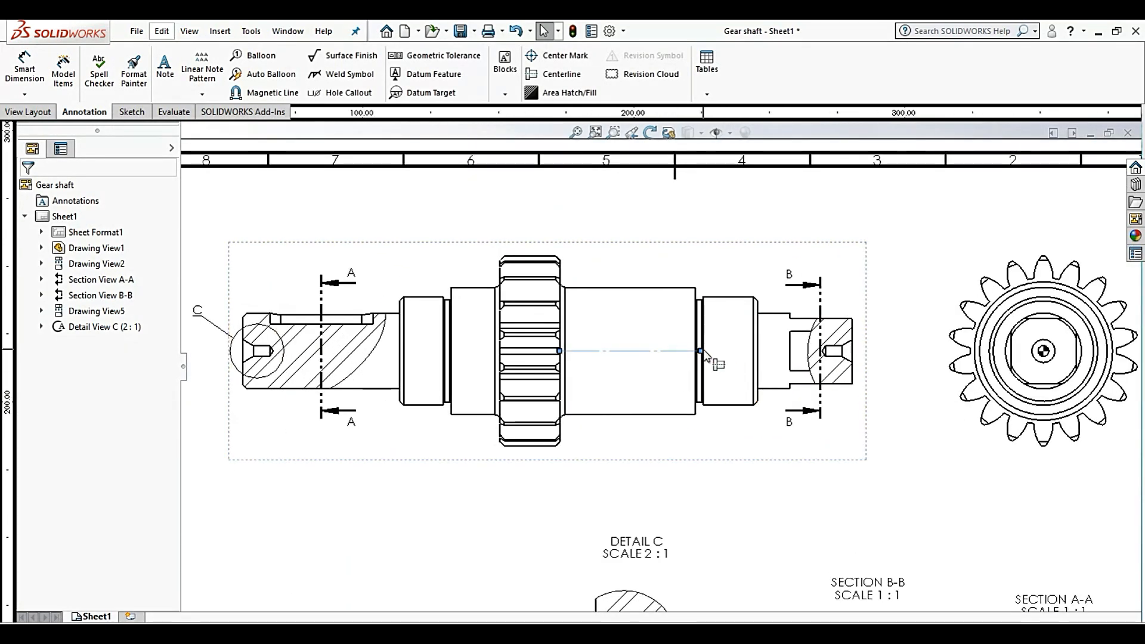
{"action": "left_click_drag", "start_coordinate": [703, 352], "coordinate": [855, 354]}
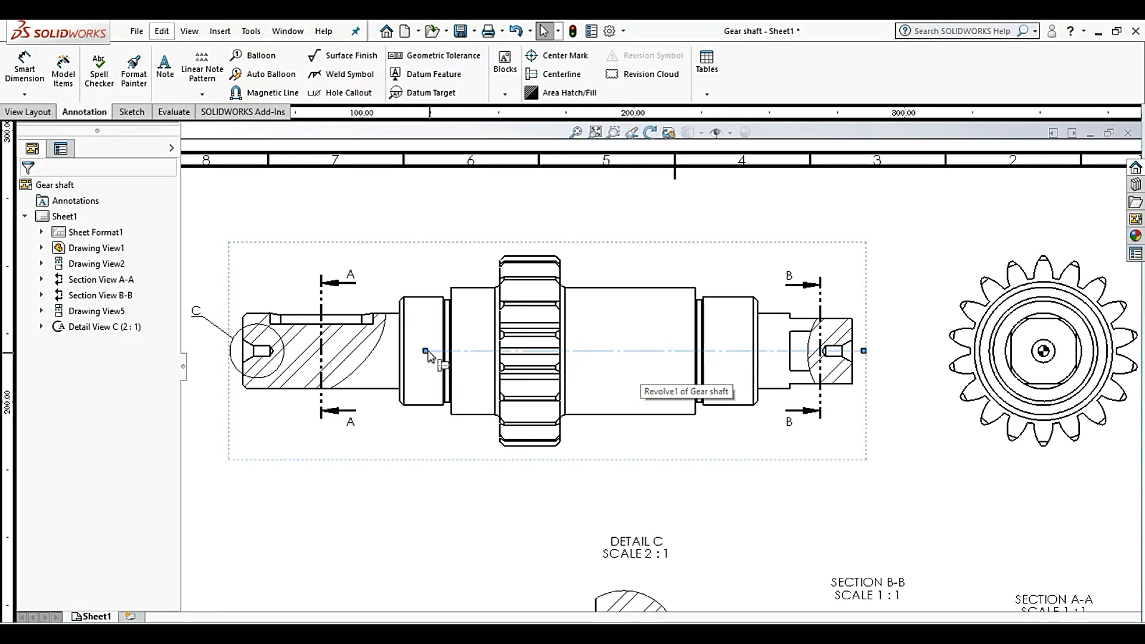
{"action": "left_click_drag", "start_coordinate": [354, 352], "coordinate": [261, 352]}
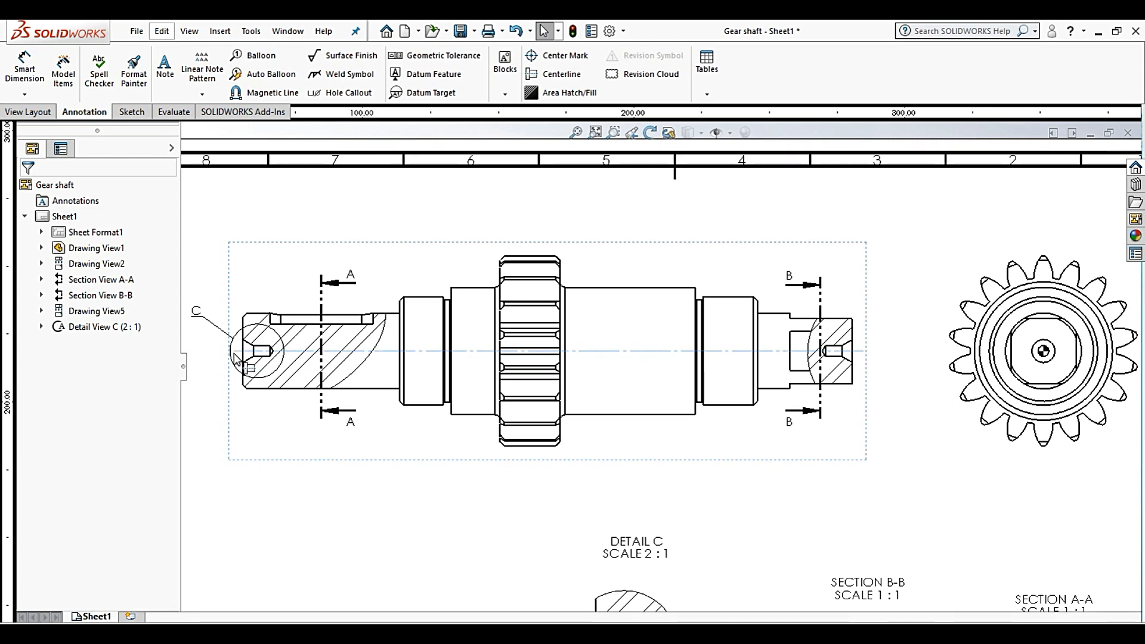
{"action": "scroll", "coordinate": [626, 298], "scroll_direction": "up", "scroll_amount": 2}
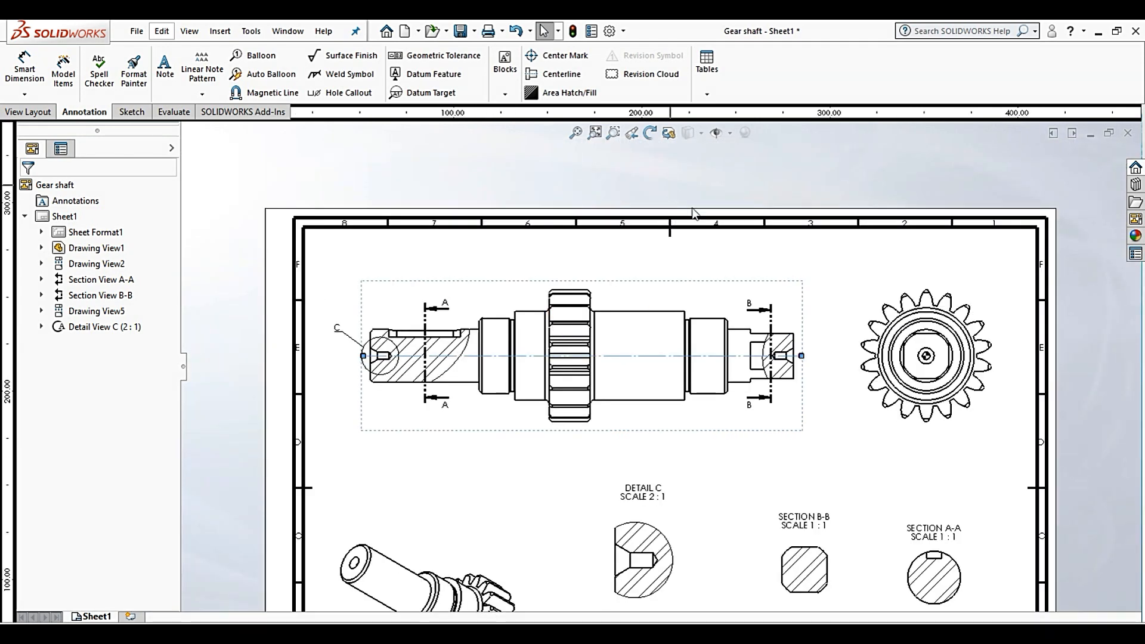
{"action": "scroll", "coordinate": [647, 412], "scroll_direction": "up", "scroll_amount": 3}
Dimension the shaft's overall length between its two end faces with Smart Dimension, placing the dimension below the main shaft view
{"action": "scroll", "coordinate": [649, 406], "scroll_direction": "down", "scroll_amount": 4}
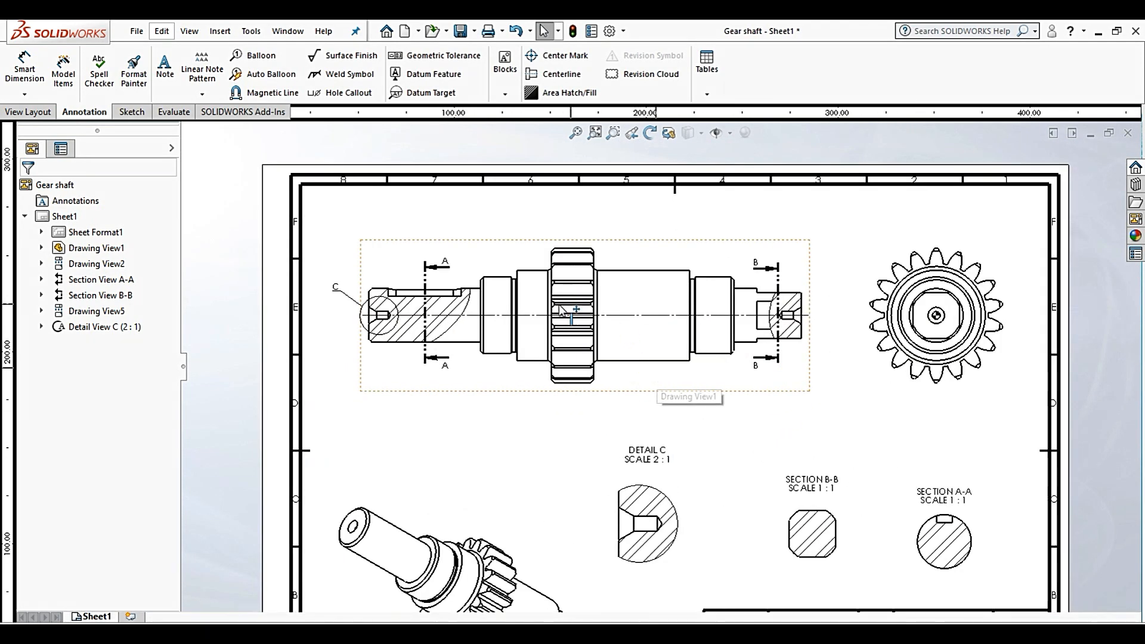
{"action": "scroll", "coordinate": [560, 309], "scroll_direction": "down", "scroll_amount": 2}
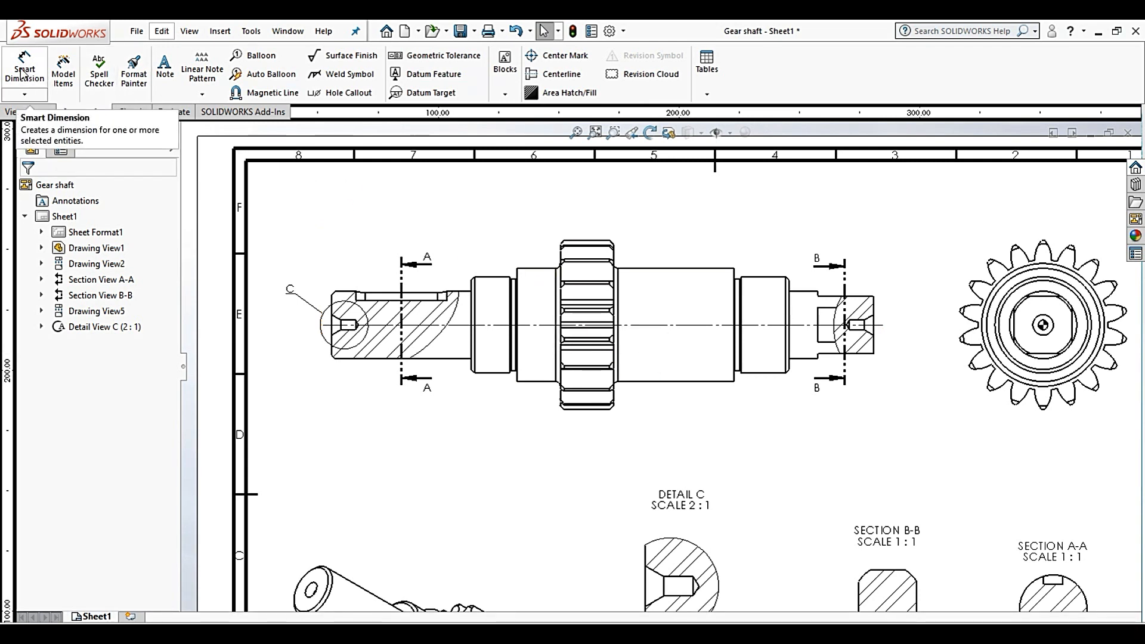
{"action": "left_click", "coordinate": [39, 95]}
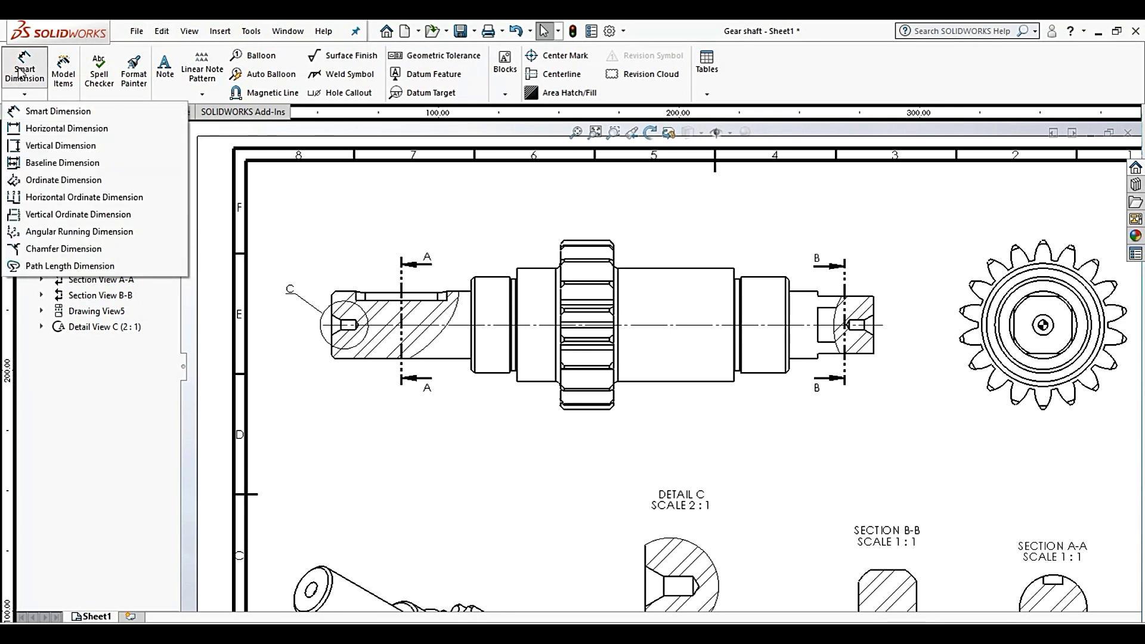
{"action": "left_click", "coordinate": [21, 73]}
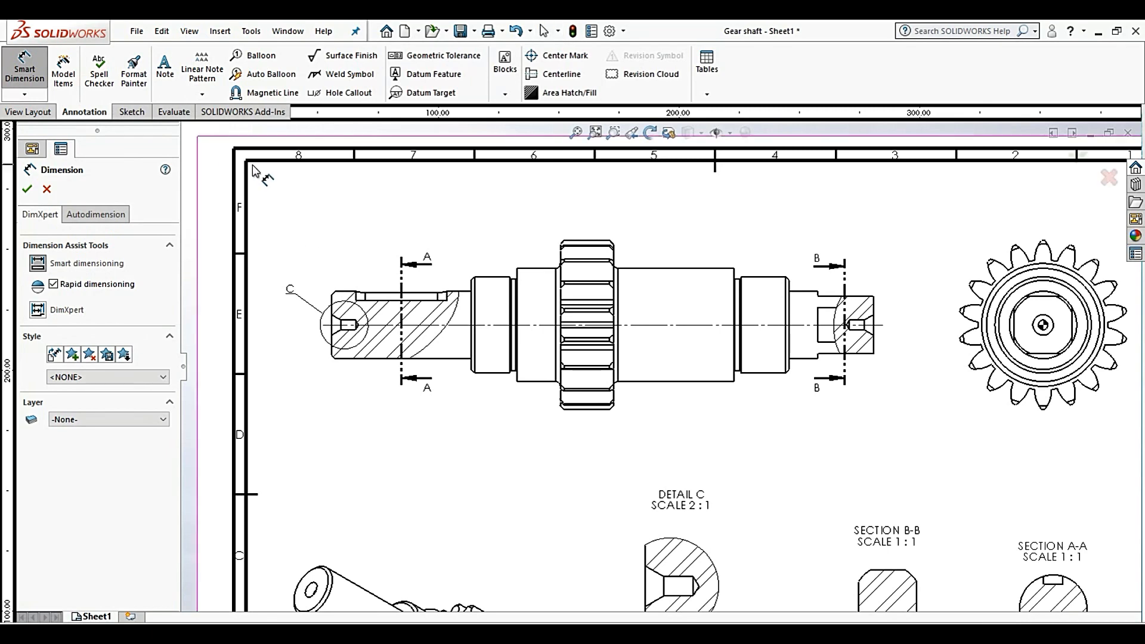
{"action": "scroll", "coordinate": [661, 337], "scroll_direction": "up", "scroll_amount": 2}
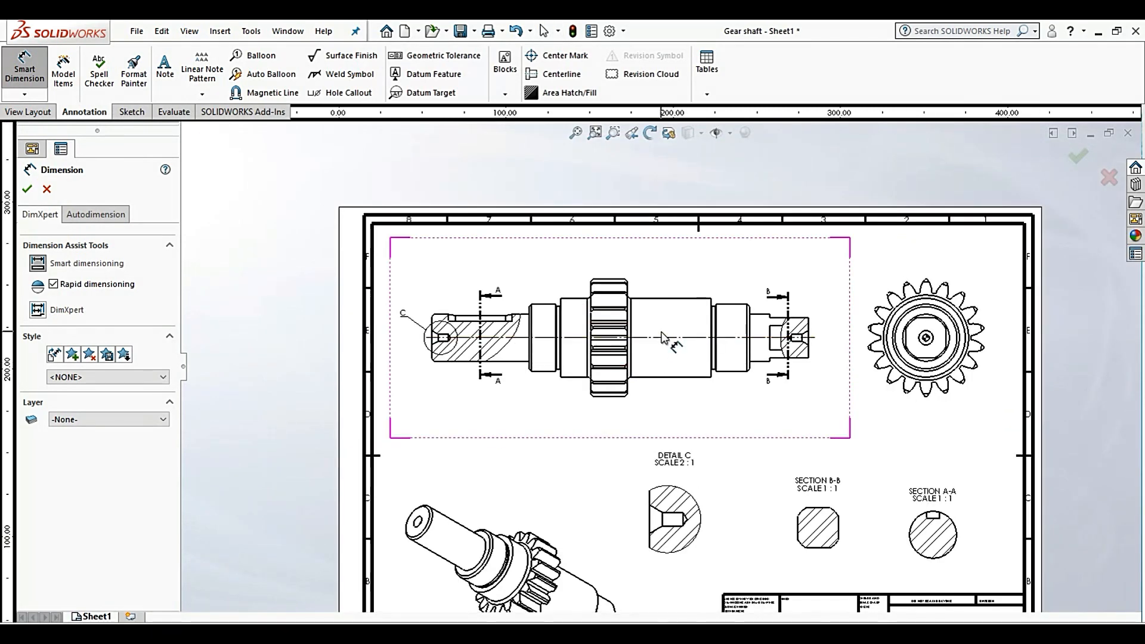
{"action": "scroll", "coordinate": [444, 323], "scroll_direction": "down", "scroll_amount": 6}
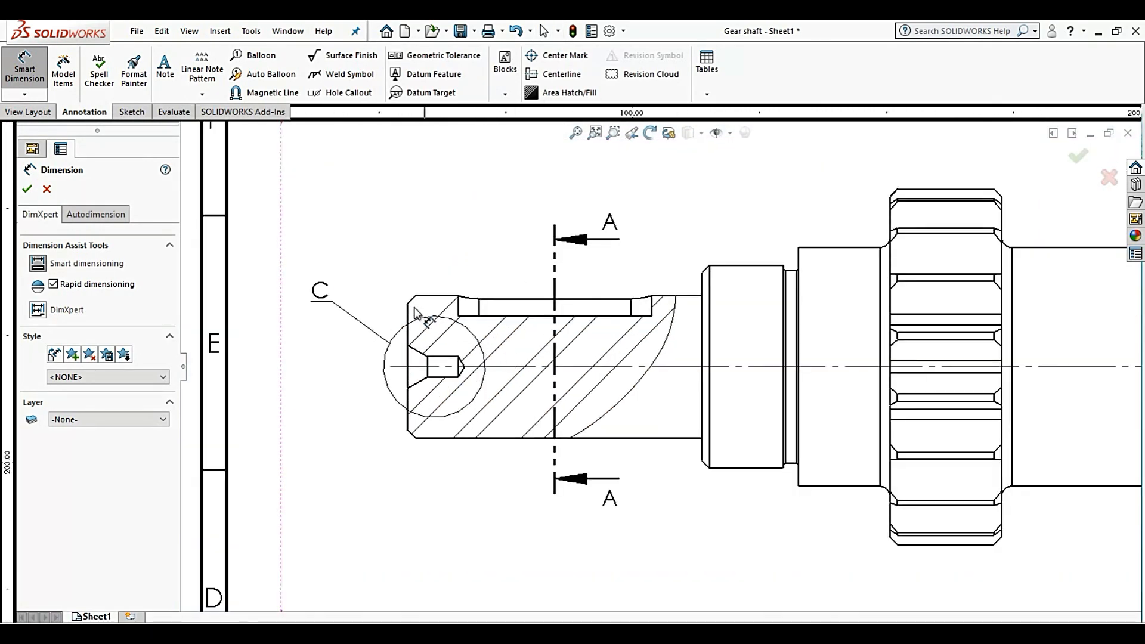
{"action": "left_click", "coordinate": [408, 311]}
{"action": "scroll", "coordinate": [548, 296], "scroll_direction": "up", "scroll_amount": 5}
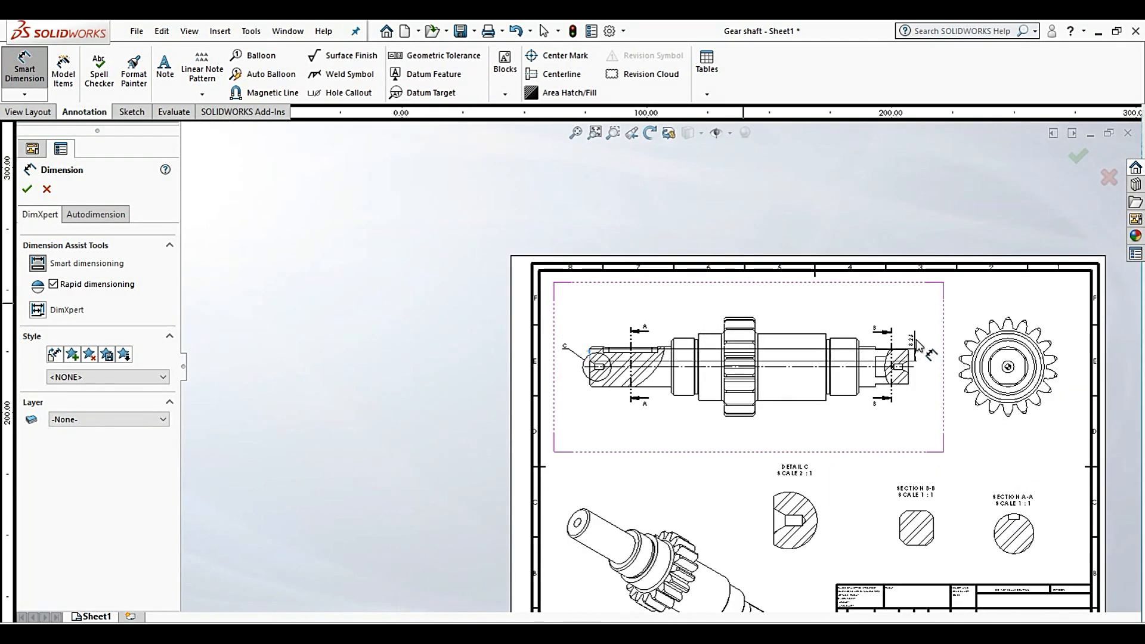
{"action": "scroll", "coordinate": [912, 366], "scroll_direction": "down", "scroll_amount": 5}
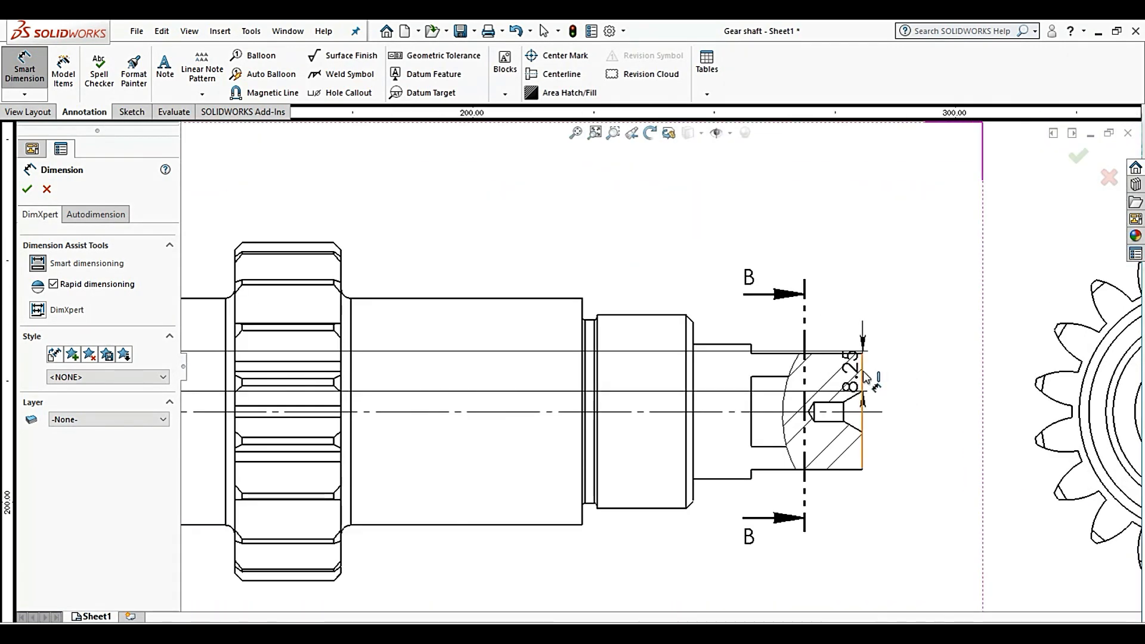
{"action": "left_click", "coordinate": [862, 405]}
{"action": "scroll", "coordinate": [662, 370], "scroll_direction": "up", "scroll_amount": 3}
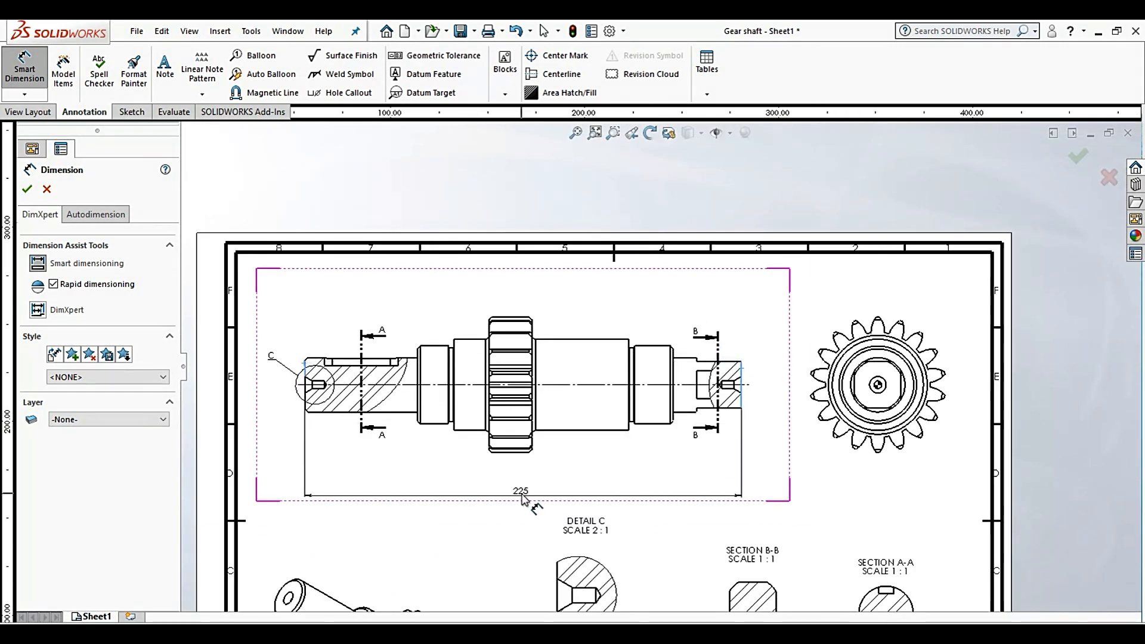
{"action": "left_click", "coordinate": [518, 494]}
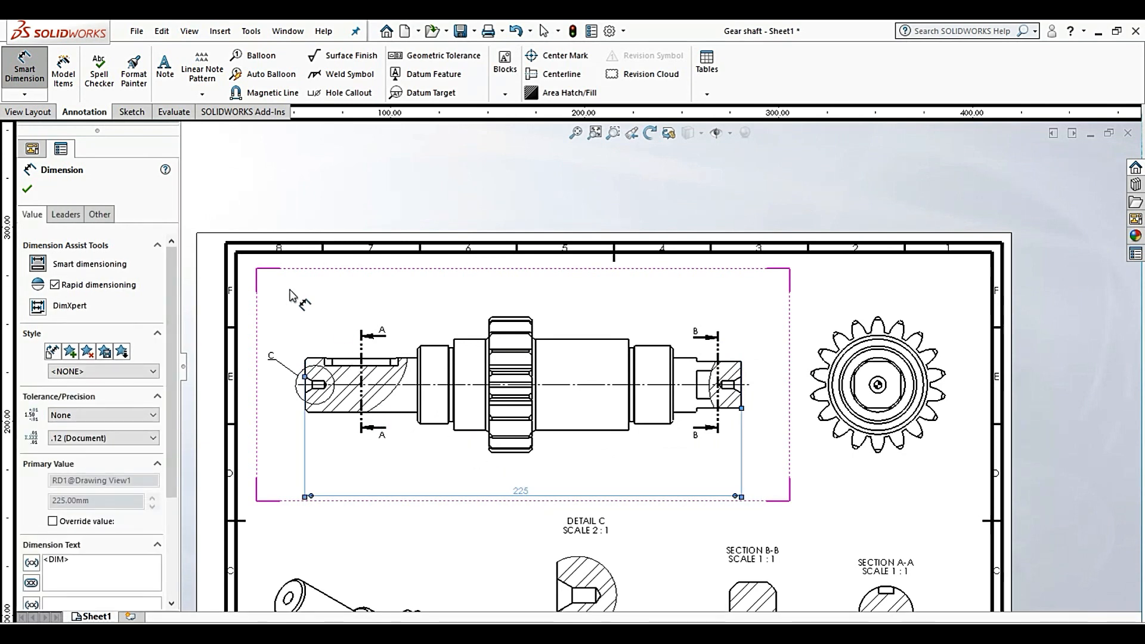
{"action": "key", "text": "Escape"}
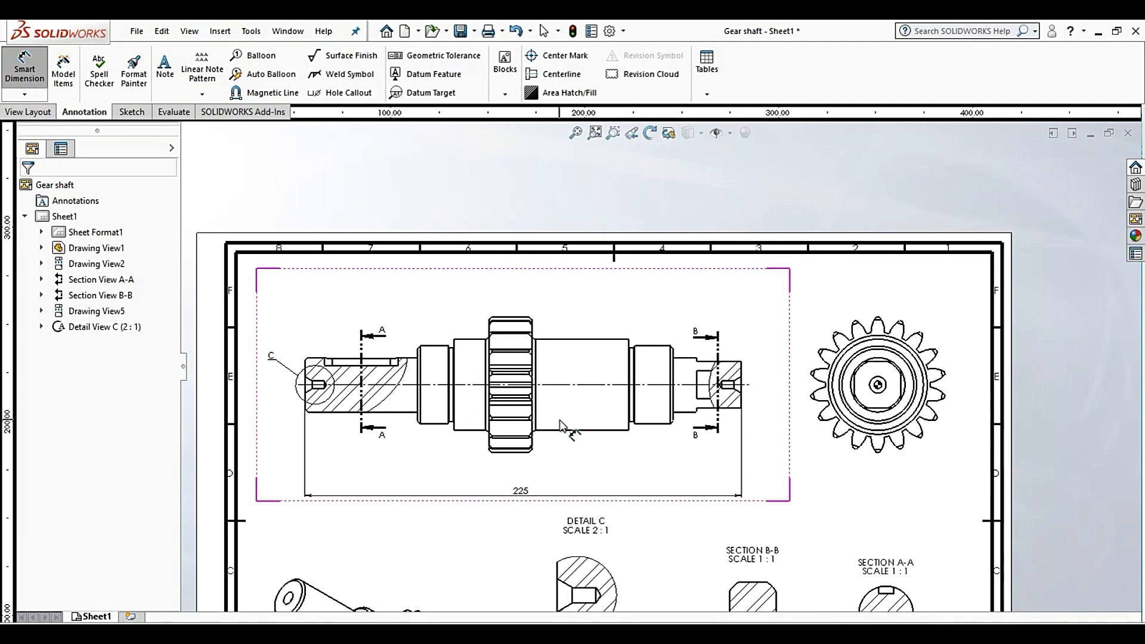
Dimension the distance from the gear's keyway-side face to the first shoulder next to the keyway section, placing it above the shaft
{"action": "scroll", "coordinate": [535, 380], "scroll_direction": "down", "scroll_amount": 5}
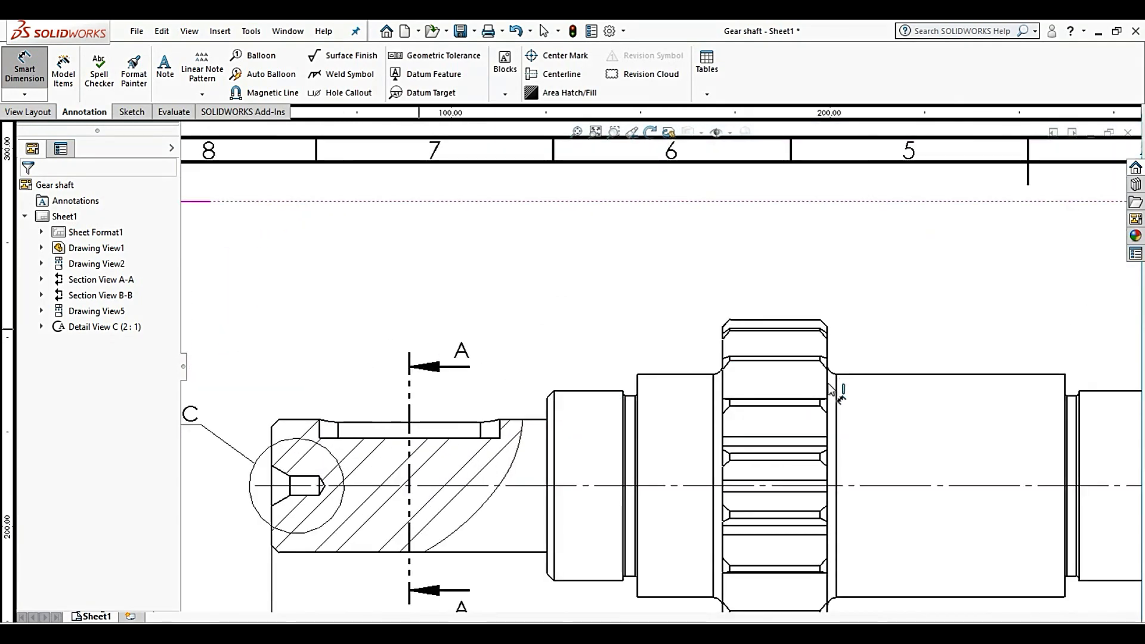
{"action": "left_click", "coordinate": [721, 353]}
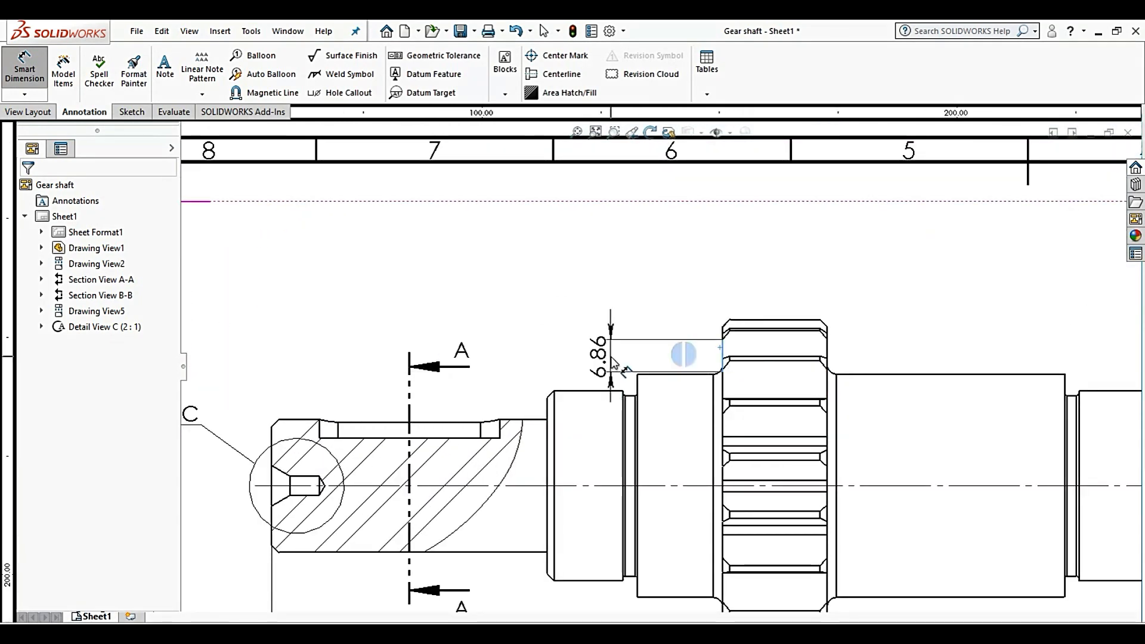
{"action": "scroll", "coordinate": [686, 358], "scroll_direction": "up", "scroll_amount": 5}
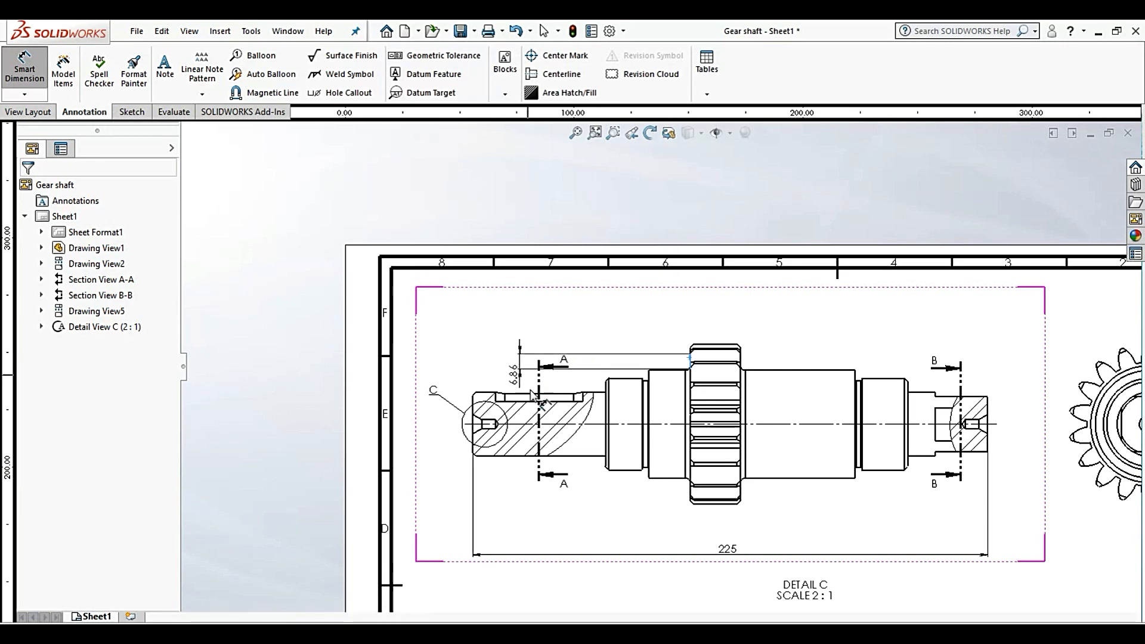
{"action": "scroll", "coordinate": [584, 362], "scroll_direction": "down", "scroll_amount": 6}
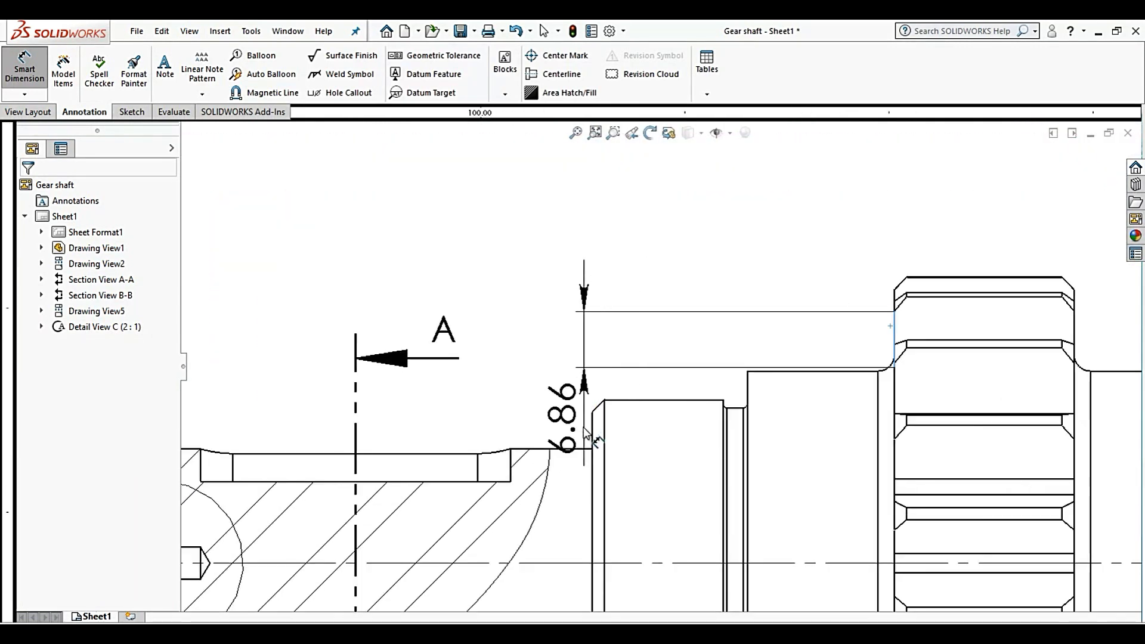
{"action": "left_click", "coordinate": [593, 435]}
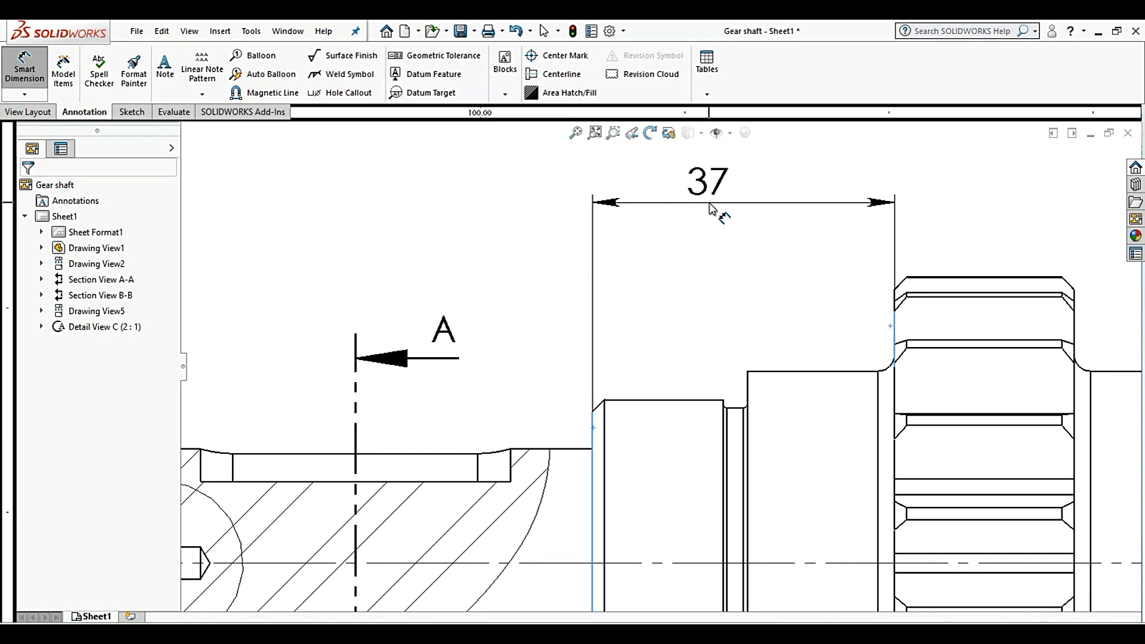
{"action": "left_click", "coordinate": [710, 207]}
{"action": "scroll", "coordinate": [683, 322], "scroll_direction": "up", "scroll_amount": 5}
{"action": "scroll", "coordinate": [652, 380], "scroll_direction": "down", "scroll_amount": 2}
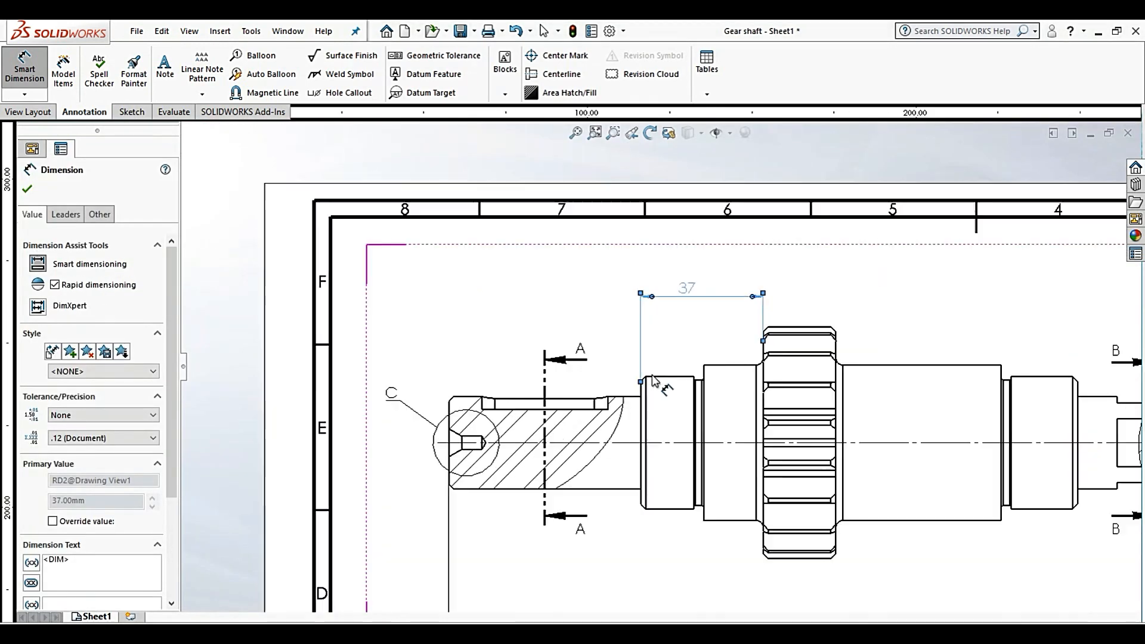
{"action": "key", "text": "Escape"}
Dimension the keyway section's length from the shoulder to the shaft's end face, placing it in line with the 37 mm dimension
{"action": "scroll", "coordinate": [581, 373], "scroll_direction": "down", "scroll_amount": 3}
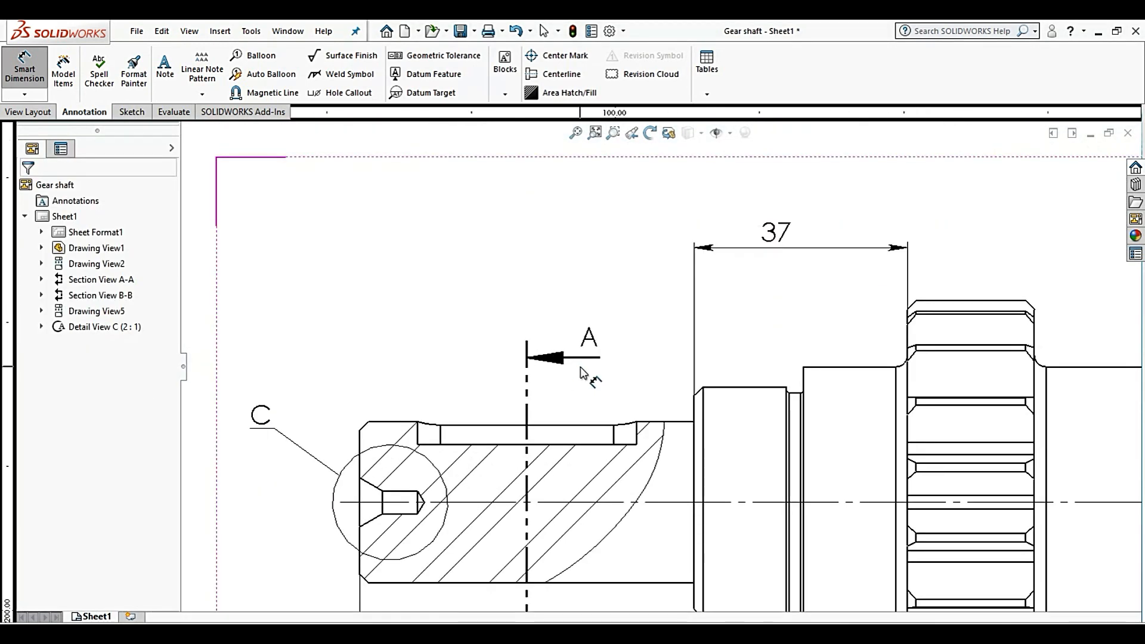
{"action": "left_click", "coordinate": [684, 415]}
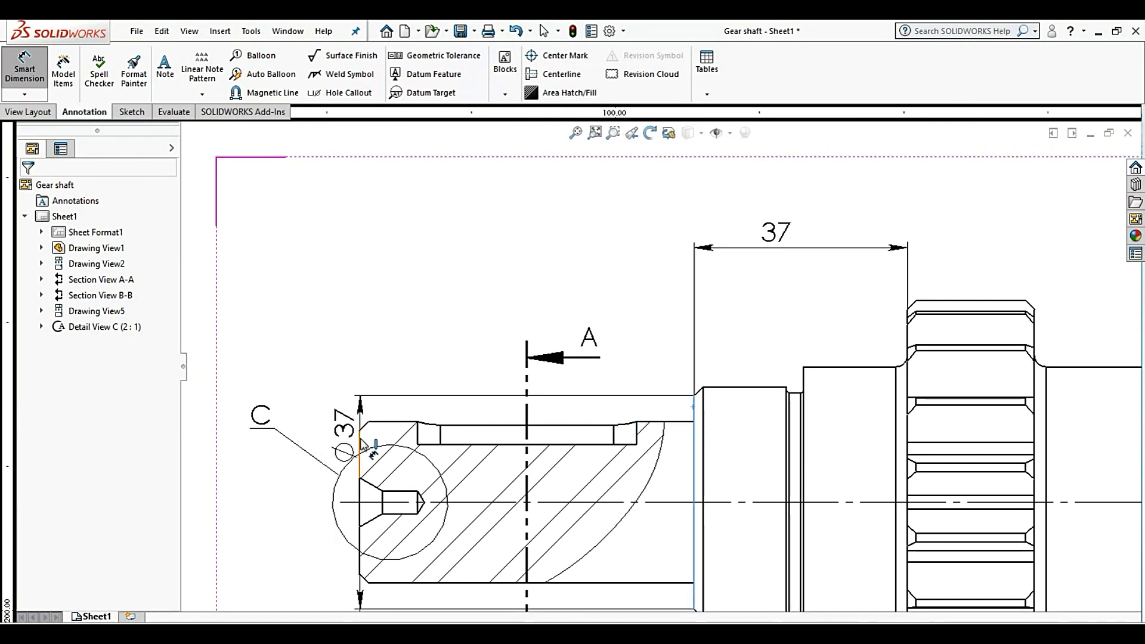
{"action": "left_click", "coordinate": [360, 436]}
{"action": "left_click", "coordinate": [529, 252]}
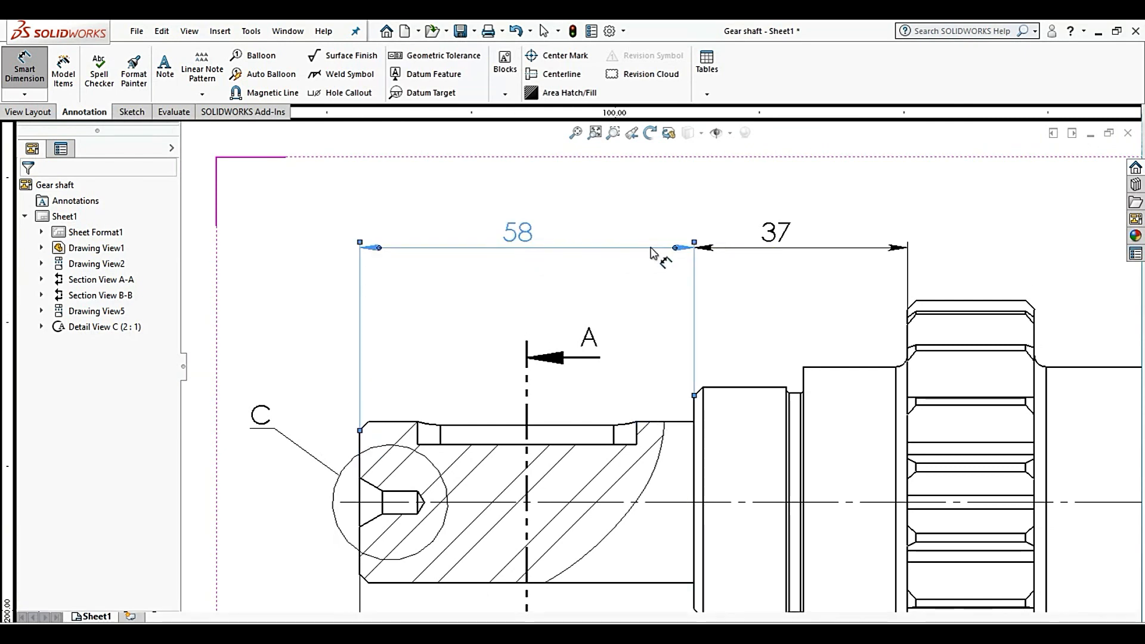
{"action": "scroll", "coordinate": [745, 278], "scroll_direction": "up", "scroll_amount": 3}
{"action": "scroll", "coordinate": [744, 278], "scroll_direction": "up", "scroll_amount": 3}
{"action": "key", "text": "Escape"}
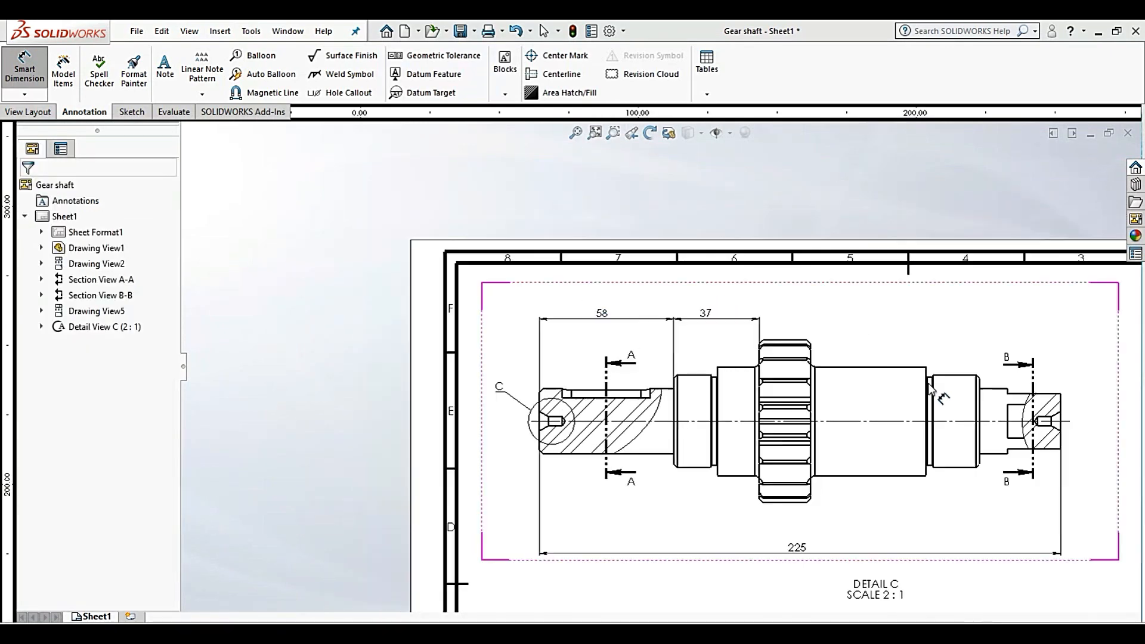
Dimension the distance from the gear's face opposite the keyway side to the far journal's outer shoulder, placing it in line with the 37 mm dimension
{"action": "scroll", "coordinate": [753, 349], "scroll_direction": "down", "scroll_amount": 4}
{"action": "scroll", "coordinate": [752, 349], "scroll_direction": "down", "scroll_amount": 2}
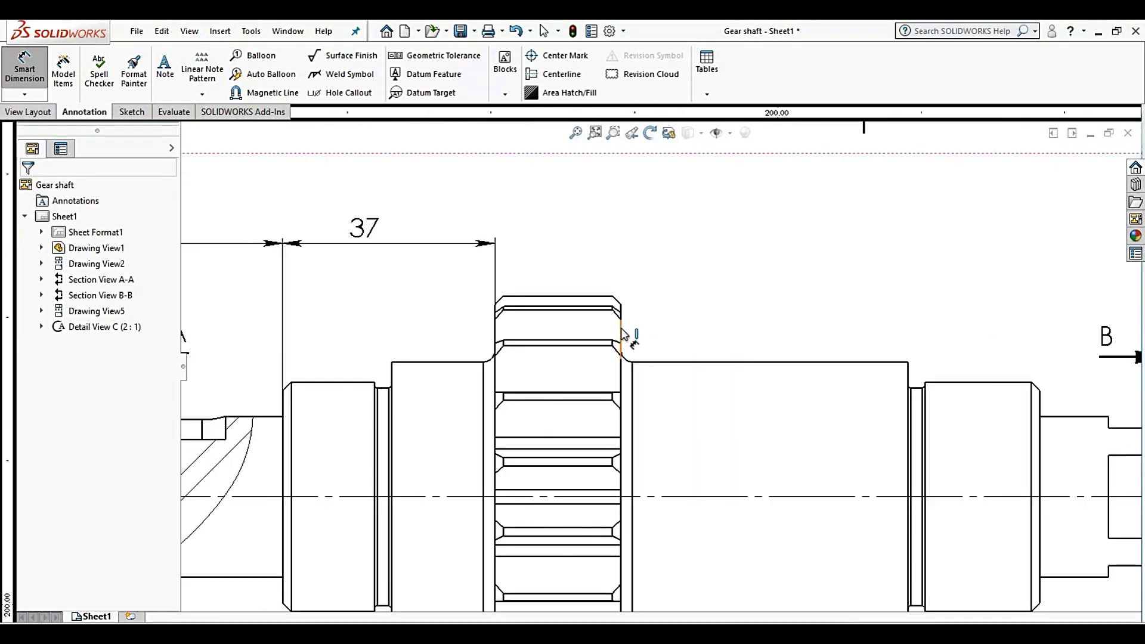
{"action": "left_click", "coordinate": [621, 331]}
{"action": "scroll", "coordinate": [864, 331], "scroll_direction": "up", "scroll_amount": 1}
{"action": "scroll", "coordinate": [864, 331], "scroll_direction": "down", "scroll_amount": 2}
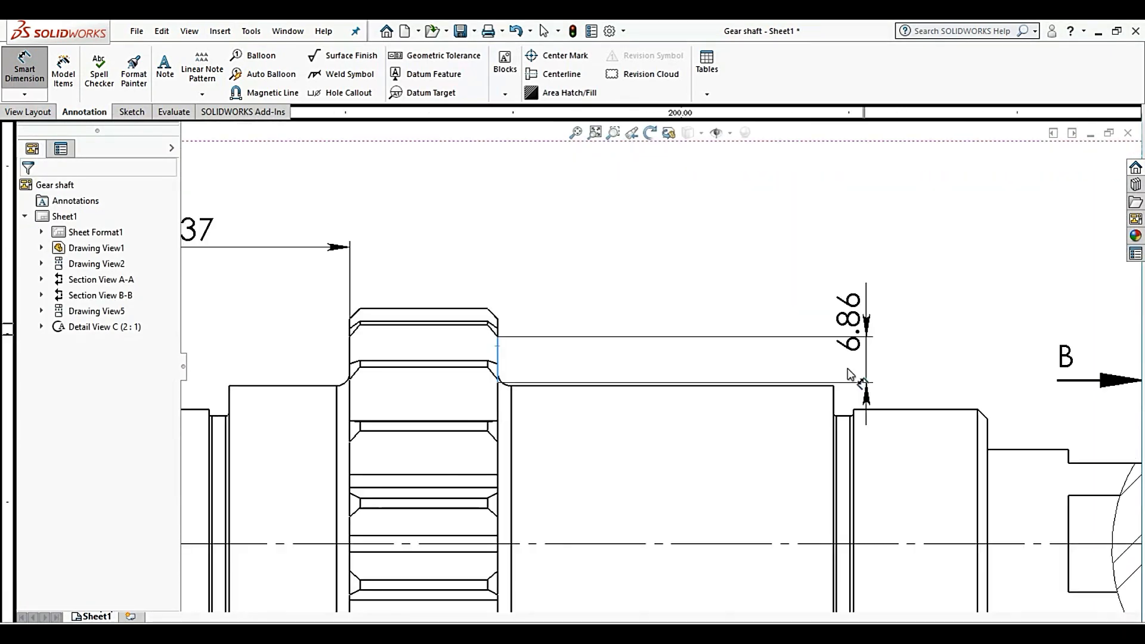
{"action": "scroll", "coordinate": [833, 357], "scroll_direction": "up", "scroll_amount": 2}
{"action": "scroll", "coordinate": [981, 352], "scroll_direction": "down", "scroll_amount": 2}
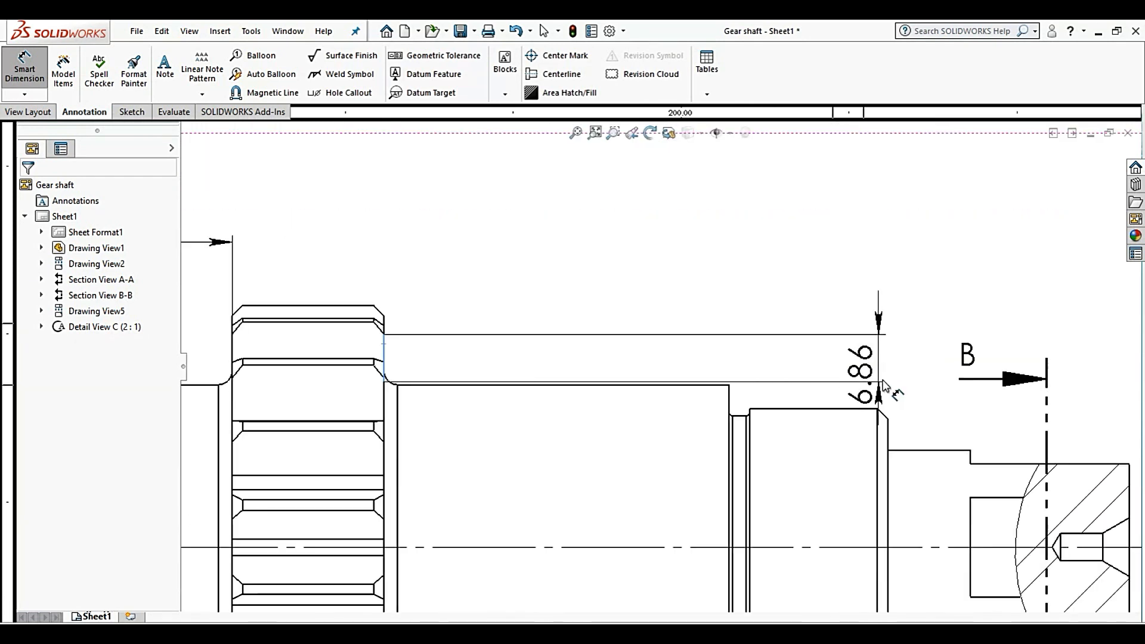
{"action": "left_click", "coordinate": [889, 438]}
{"action": "scroll", "coordinate": [692, 270], "scroll_direction": "up", "scroll_amount": 2}
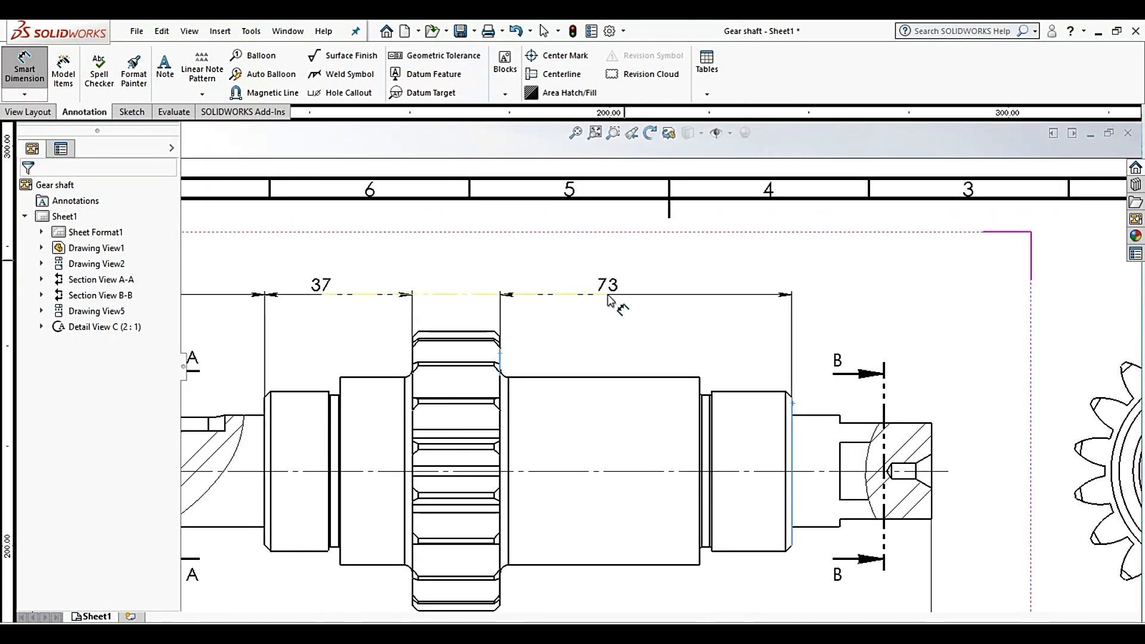
{"action": "left_click", "coordinate": [661, 306]}
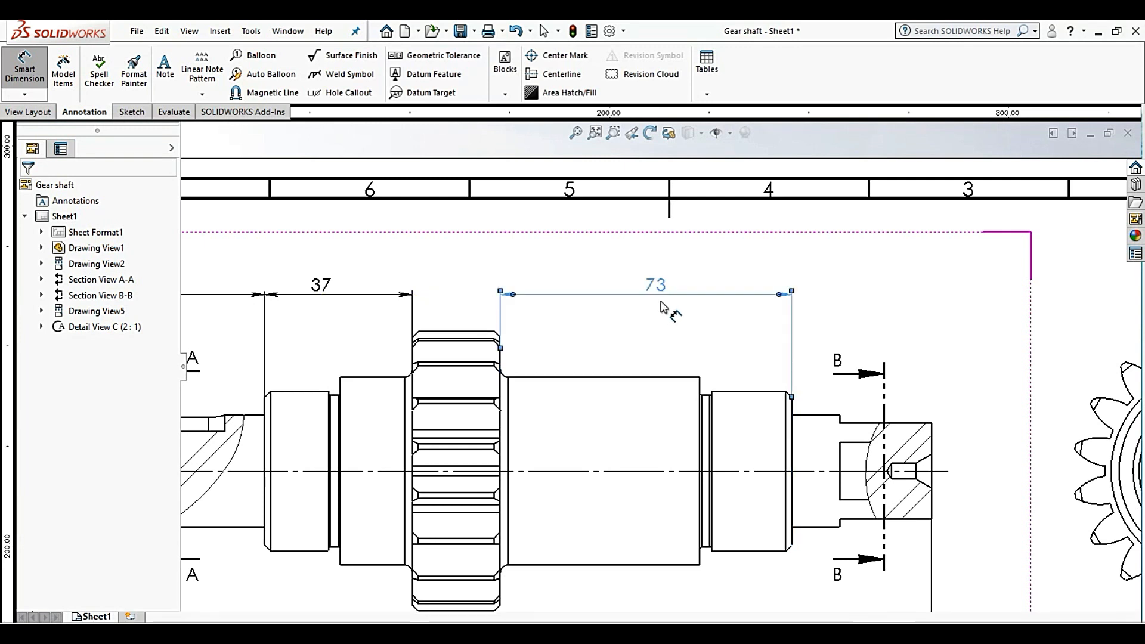
Dimension the length from the far journal's outer shoulder to the shaft's end face at section B-B, in line with the 73 mm dimension
{"action": "scroll", "coordinate": [933, 403], "scroll_direction": "down", "scroll_amount": 2}
{"action": "left_click", "coordinate": [930, 448]}
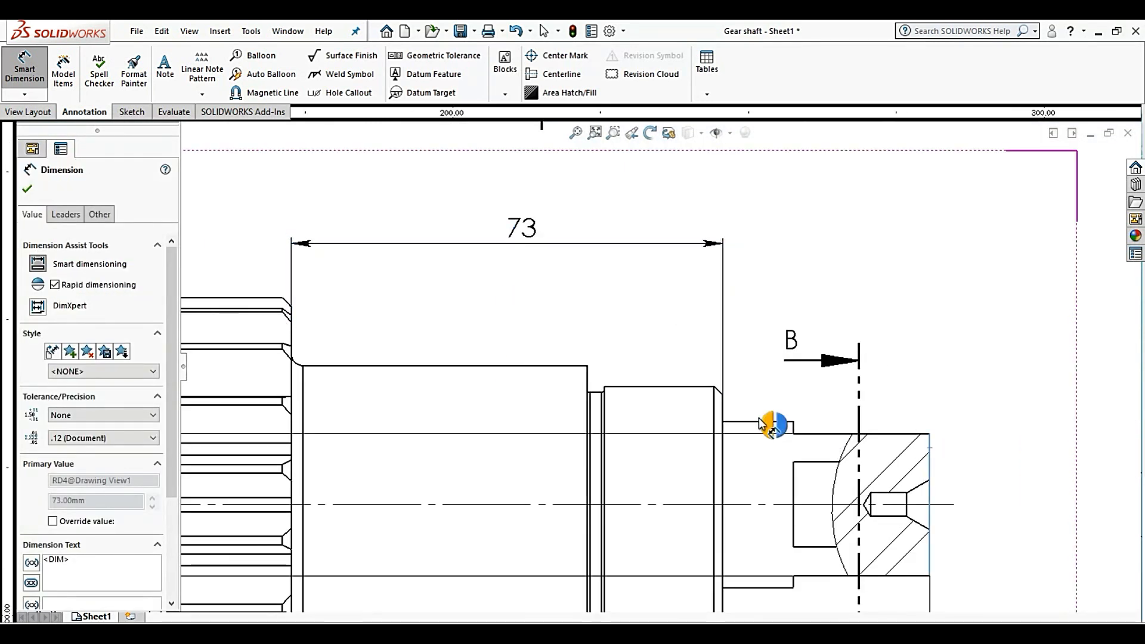
{"action": "left_click", "coordinate": [724, 425]}
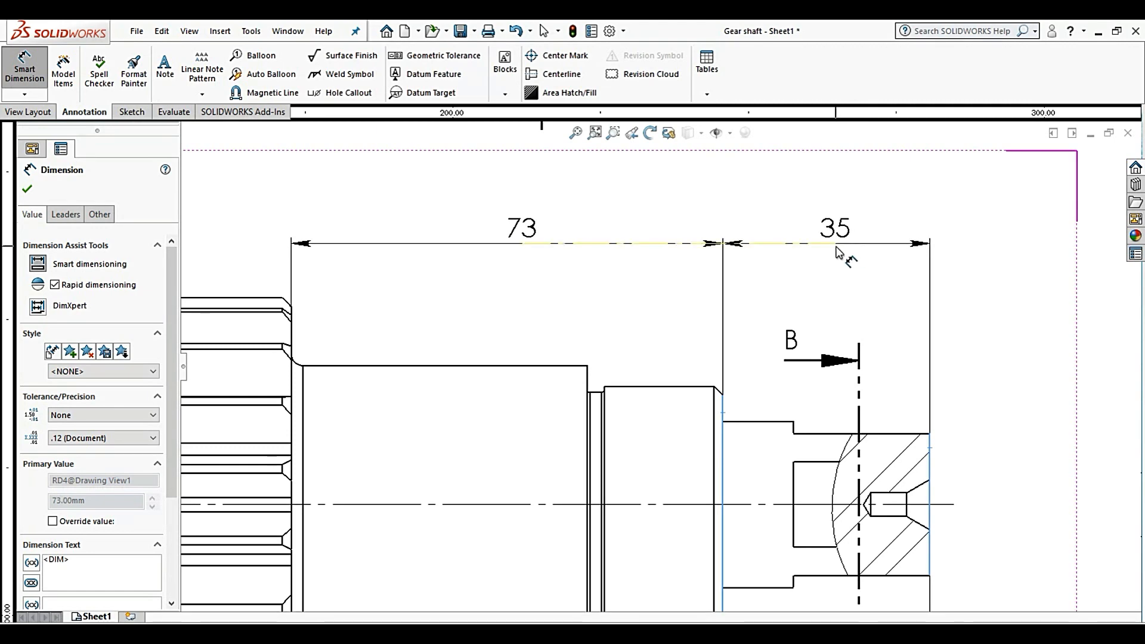
{"action": "left_click", "coordinate": [829, 254]}
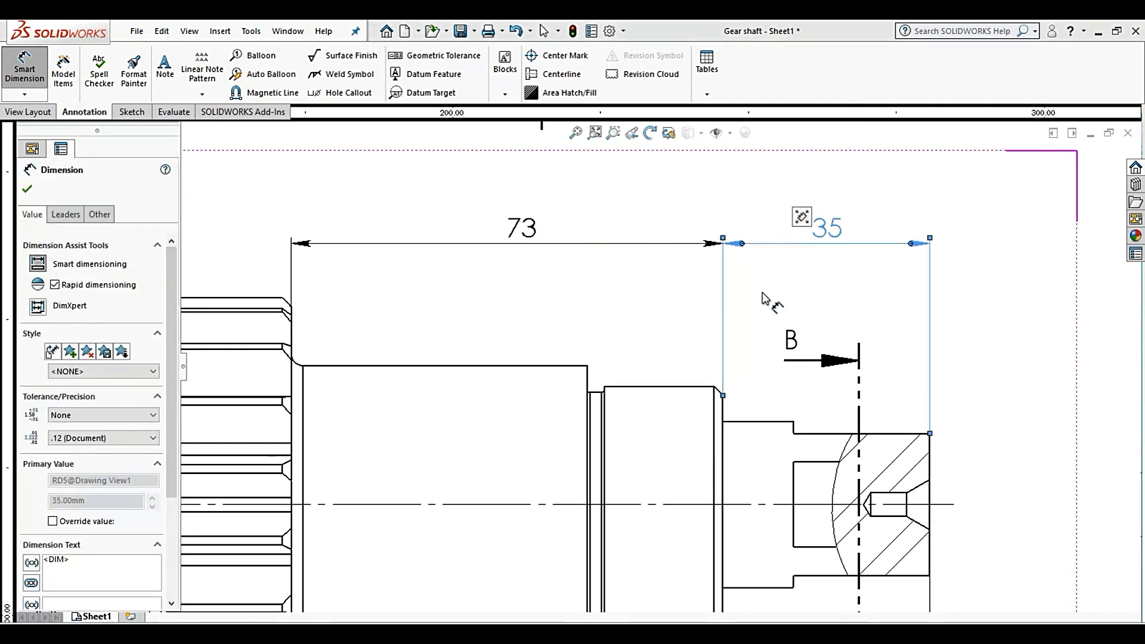
Dimension the distance from the keyway-side end face to the near end of the keyway, placing it above the shaft
{"action": "scroll", "coordinate": [769, 302], "scroll_direction": "up", "scroll_amount": 5}
{"action": "left_click", "coordinate": [593, 415]}
{"action": "scroll", "coordinate": [263, 383], "scroll_direction": "down", "scroll_amount": 10}
{"action": "left_click", "coordinate": [636, 413]}
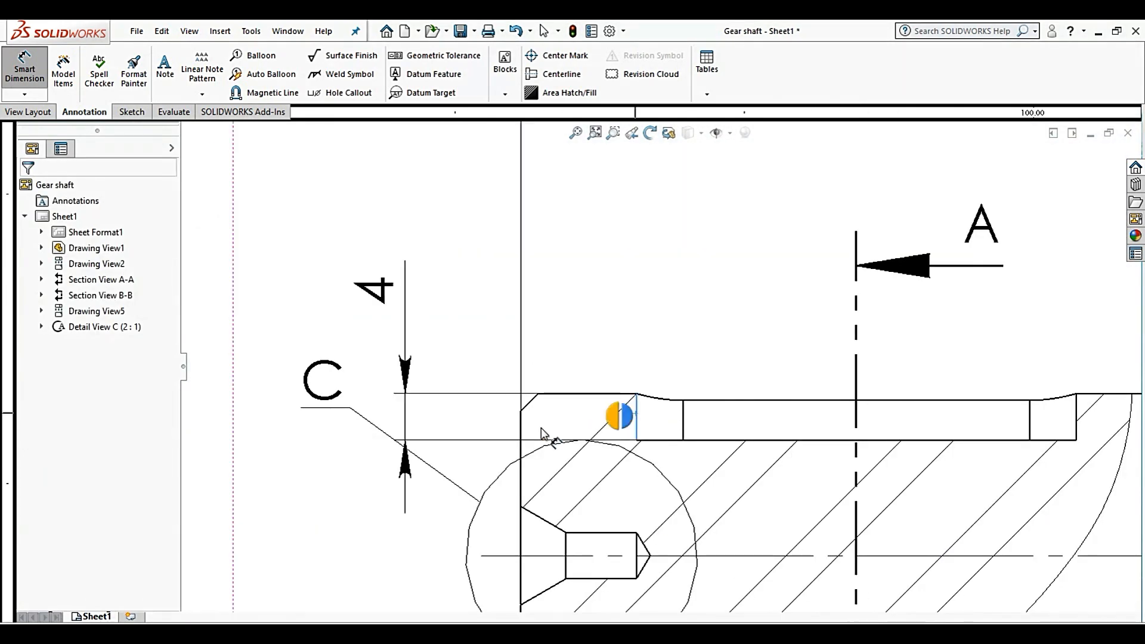
{"action": "left_click", "coordinate": [522, 427]}
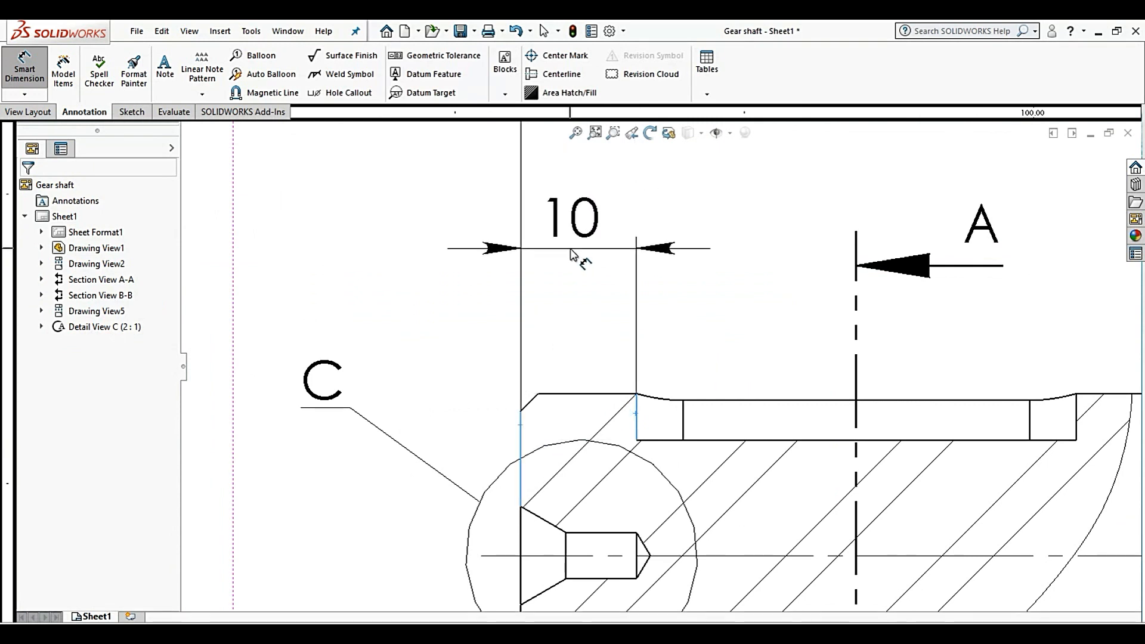
{"action": "scroll", "coordinate": [571, 262], "scroll_direction": "up", "scroll_amount": 2}
{"action": "left_click", "coordinate": [607, 243]}
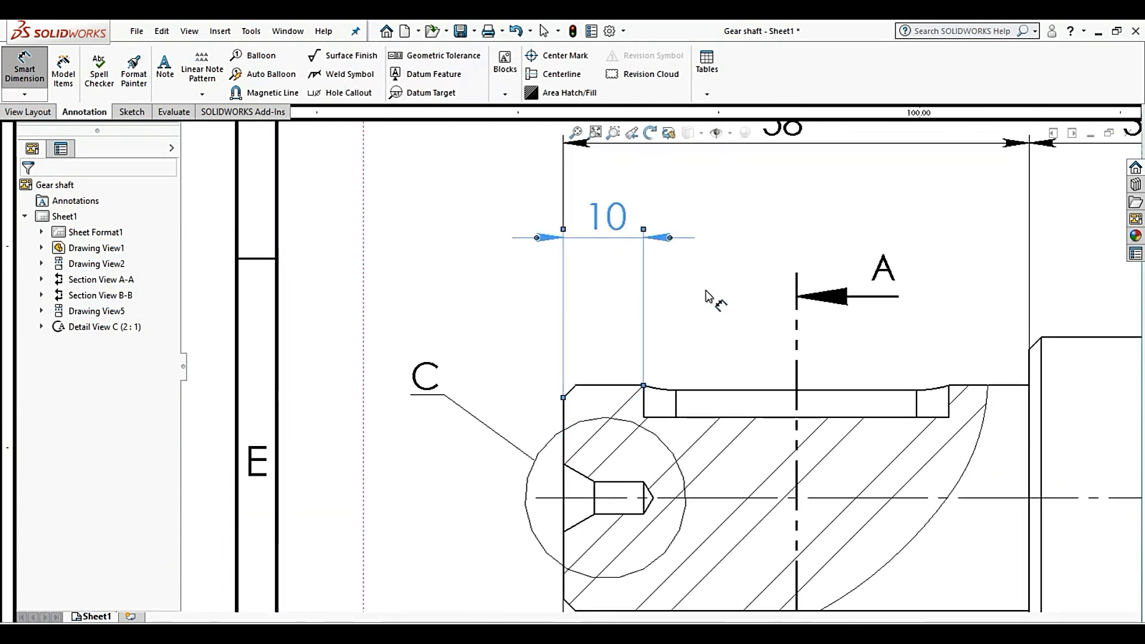
Dimension the distance from the keyway-side end face to the keyway's far end, placing it just below the 58 mm dimension
{"action": "scroll", "coordinate": [535, 310], "scroll_direction": "up", "scroll_amount": 1}
{"action": "left_click", "coordinate": [535, 310]}
{"action": "scroll", "coordinate": [930, 400], "scroll_direction": "down", "scroll_amount": 2}
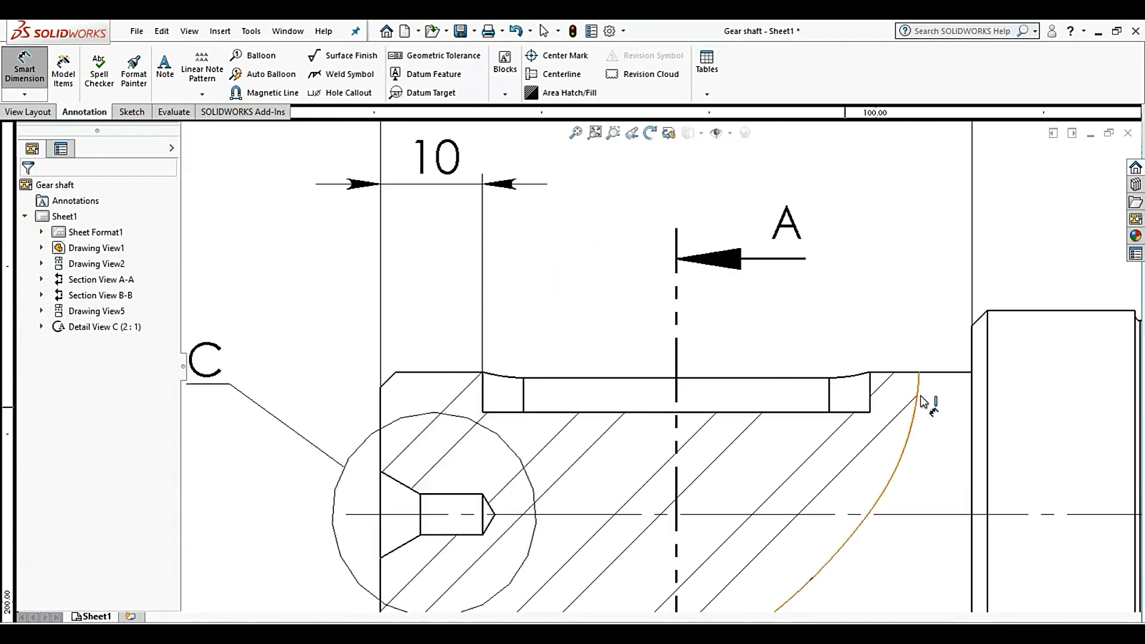
{"action": "left_click", "coordinate": [871, 399]}
{"action": "left_click", "coordinate": [382, 420]}
{"action": "scroll", "coordinate": [455, 396], "scroll_direction": "up", "scroll_amount": 1}
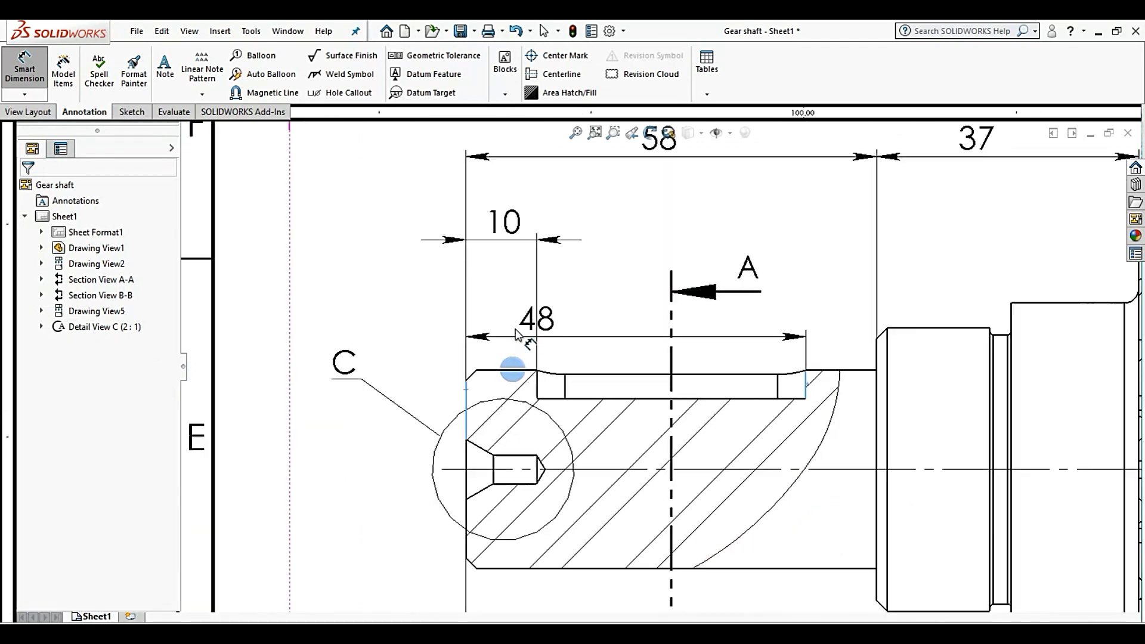
{"action": "scroll", "coordinate": [606, 248], "scroll_direction": "down", "scroll_amount": 3}
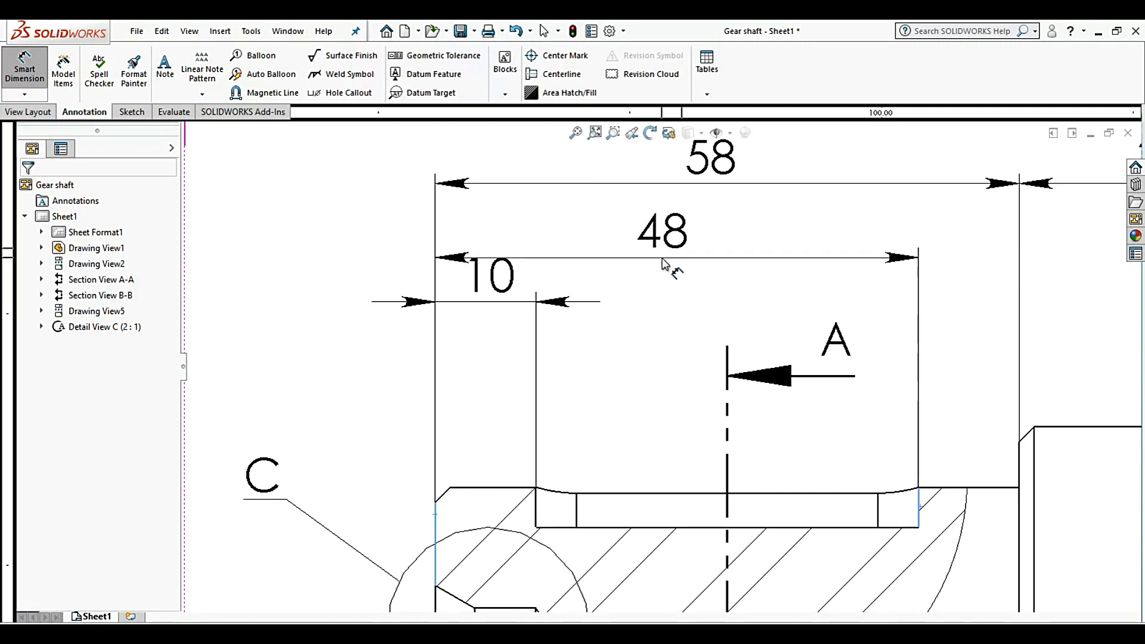
{"action": "left_click", "coordinate": [660, 271]}
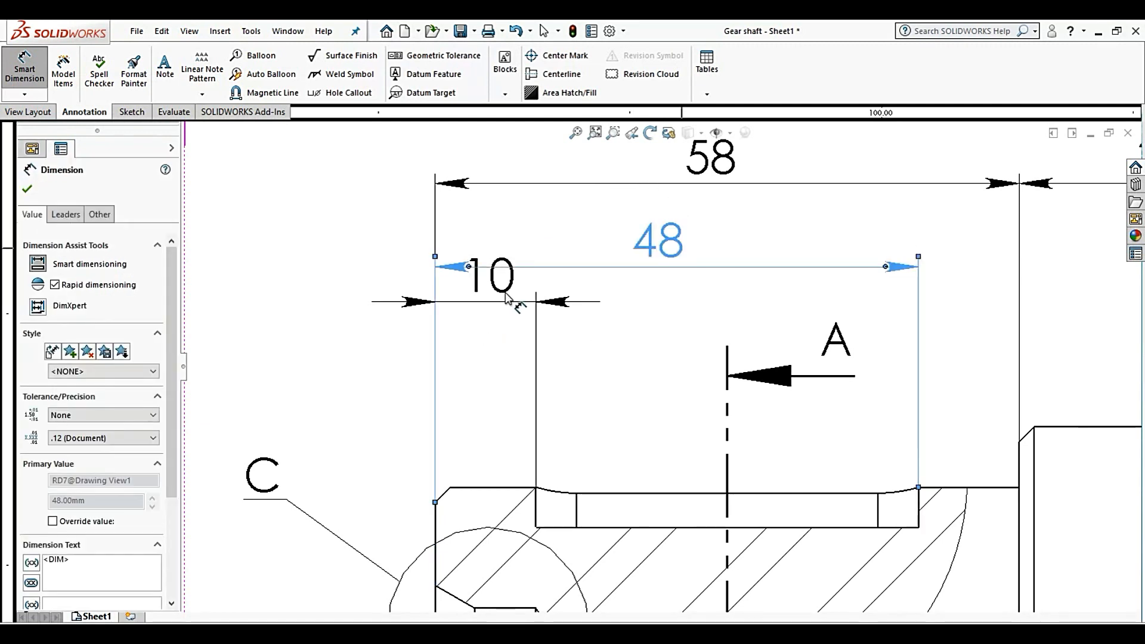
Move the 10 mm keyway-start dimension down, closer to the shaft and clear of the 48 mm dimension
{"action": "left_click_drag", "start_coordinate": [506, 287], "coordinate": [497, 367]}
{"action": "left_click", "coordinate": [302, 376]}
{"action": "scroll", "coordinate": [302, 376], "scroll_direction": "up", "scroll_amount": 4}
{"action": "scroll", "coordinate": [391, 336], "scroll_direction": "down", "scroll_amount": 1}
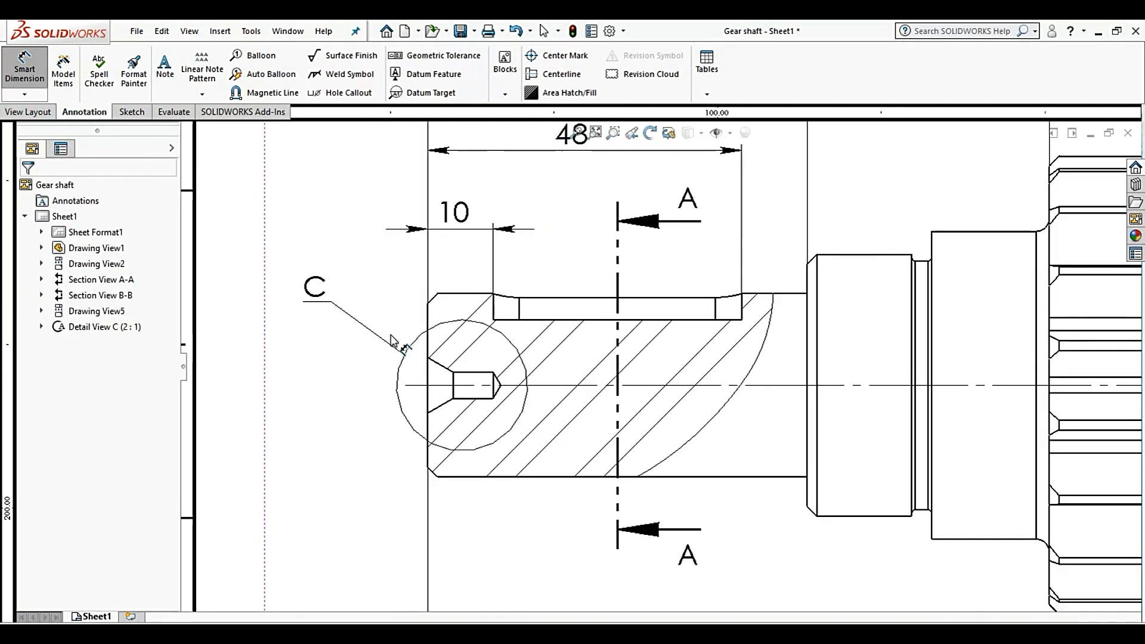
Dimension the diameter of the keyway section, placing it outside the shaft's end face, and leave Smart Dimension
{"action": "left_click", "coordinate": [477, 295]}
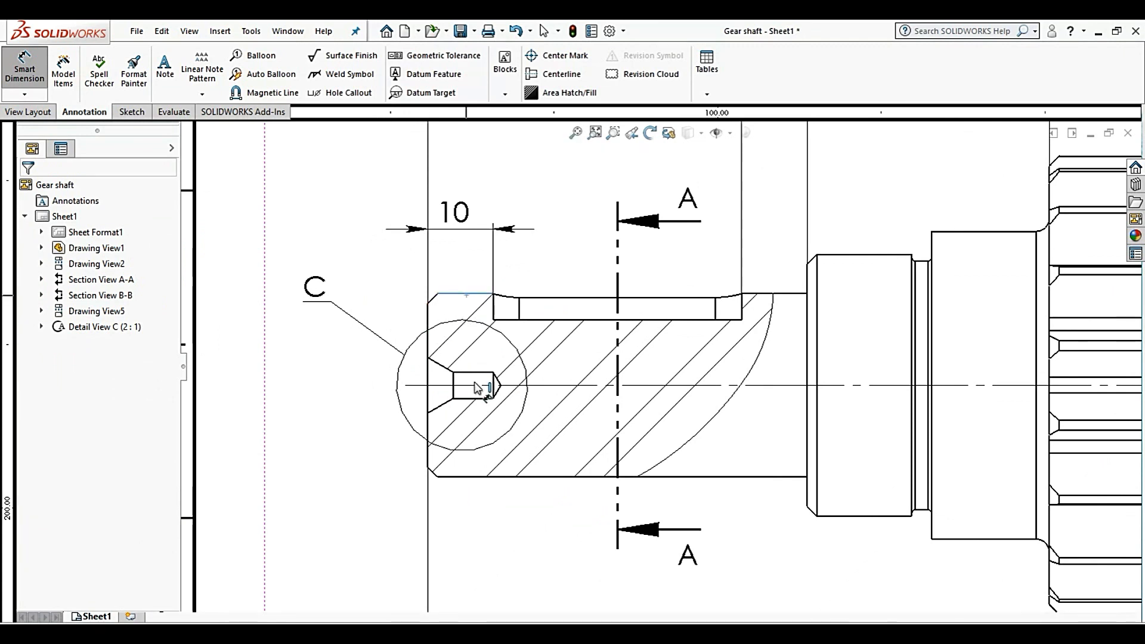
{"action": "left_click", "coordinate": [491, 477]}
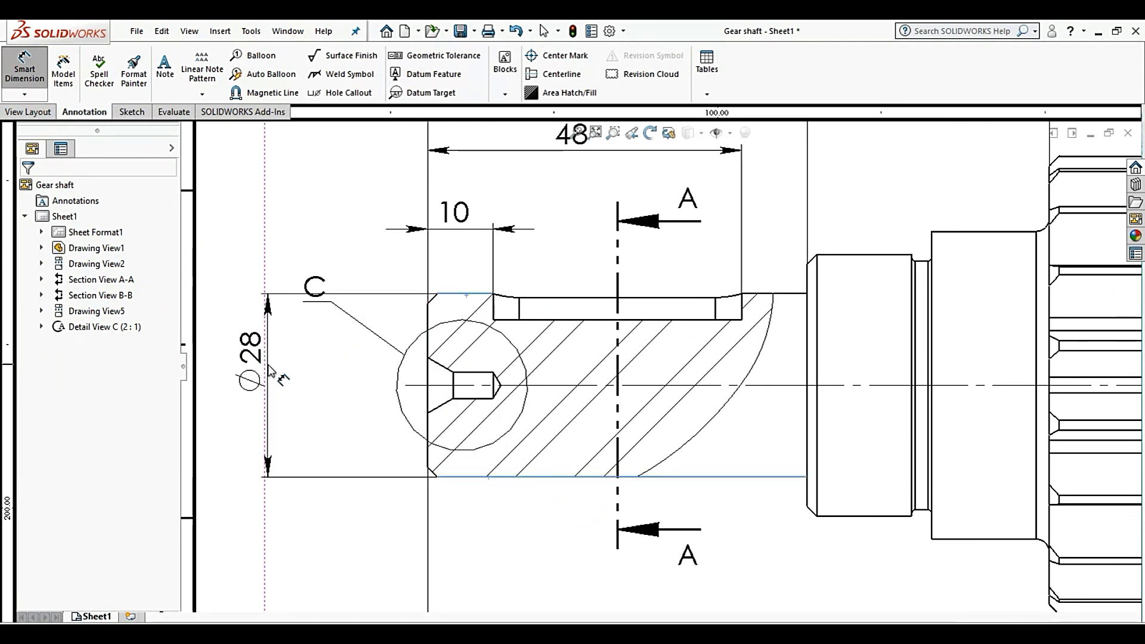
{"action": "left_click", "coordinate": [269, 394]}
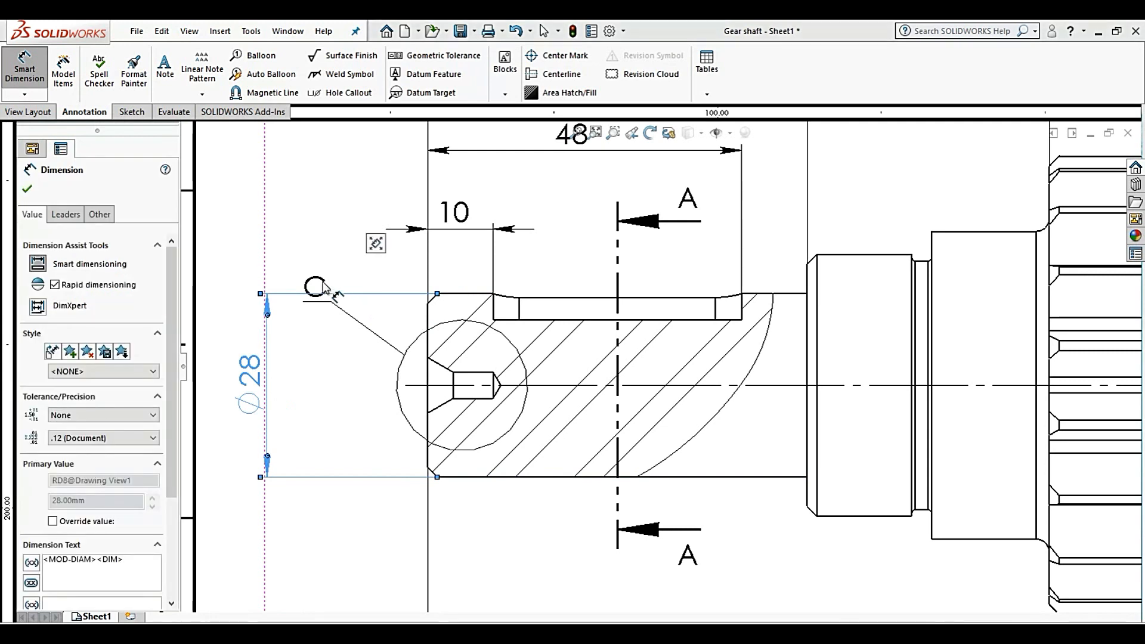
{"action": "key", "text": "Escape"}
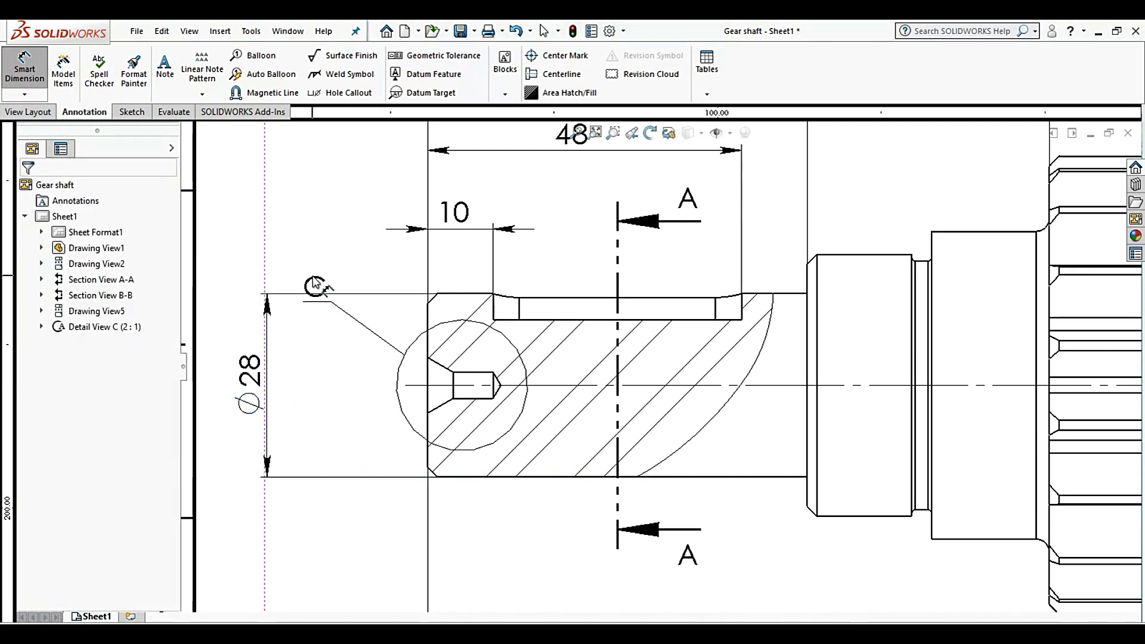
{"action": "key", "text": "Escape"}
Move the detail circle's C label up, clear of the diameter dimension's extension line
{"action": "left_click_drag", "start_coordinate": [315, 283], "coordinate": [314, 214]}
{"action": "scroll", "coordinate": [459, 325], "scroll_direction": "up", "scroll_amount": 7}
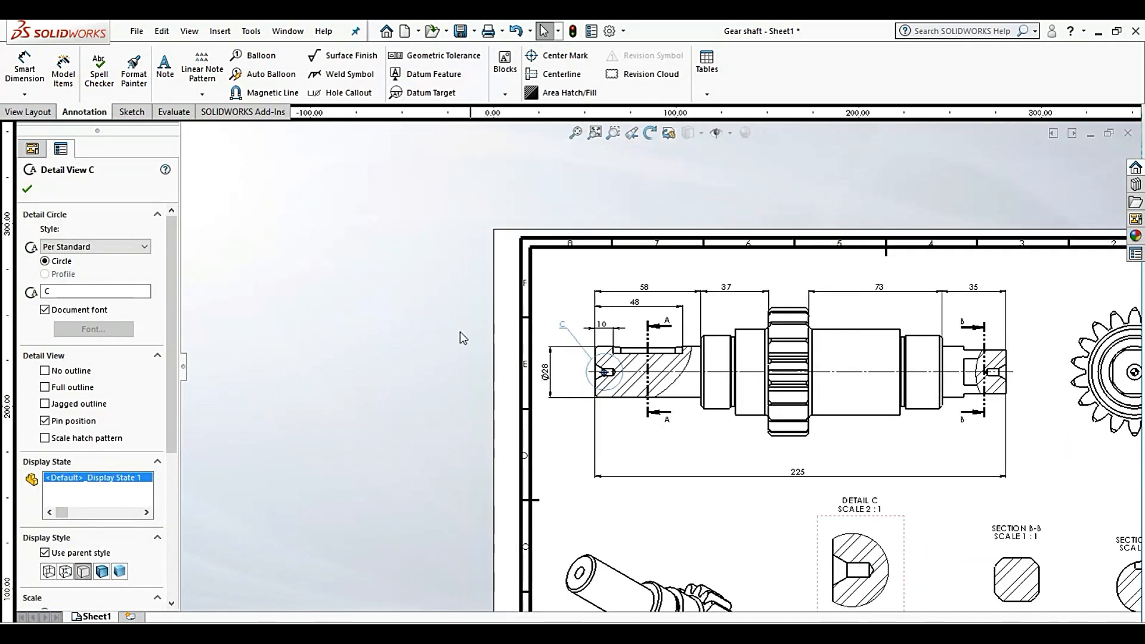
{"action": "left_click", "coordinate": [460, 332]}
Restart Smart Dimension and move the keyway section's diameter dimension closer to the shaft's end face
{"action": "scroll", "coordinate": [835, 427], "scroll_direction": "down", "scroll_amount": 3}
{"action": "scroll", "coordinate": [732, 379], "scroll_direction": "down", "scroll_amount": 1}
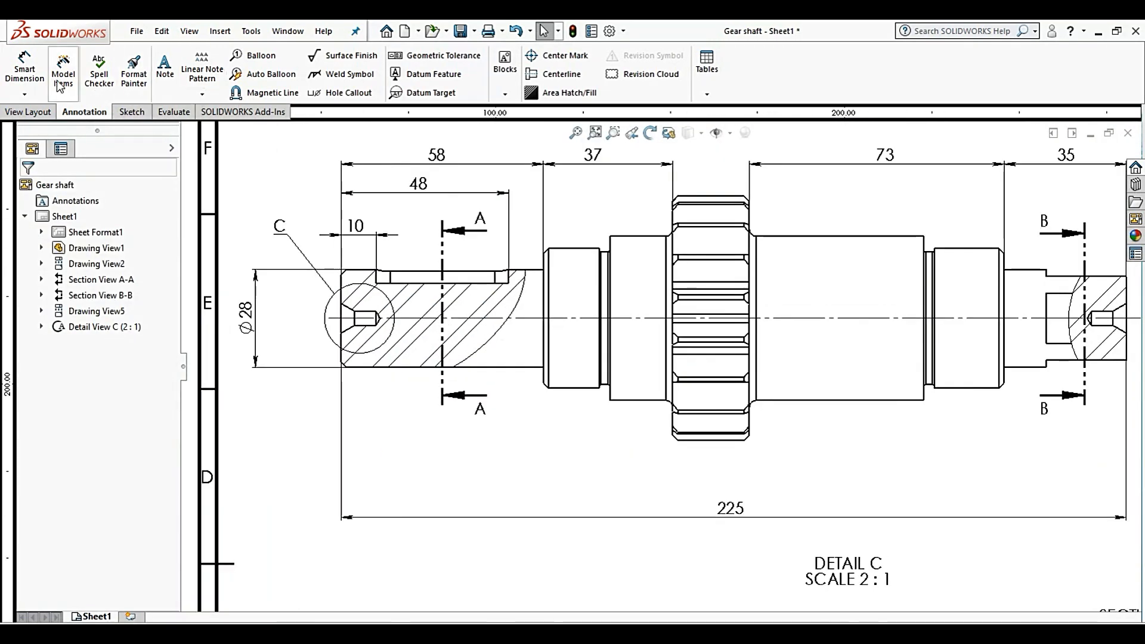
{"action": "scroll", "coordinate": [350, 321], "scroll_direction": "down", "scroll_amount": 2}
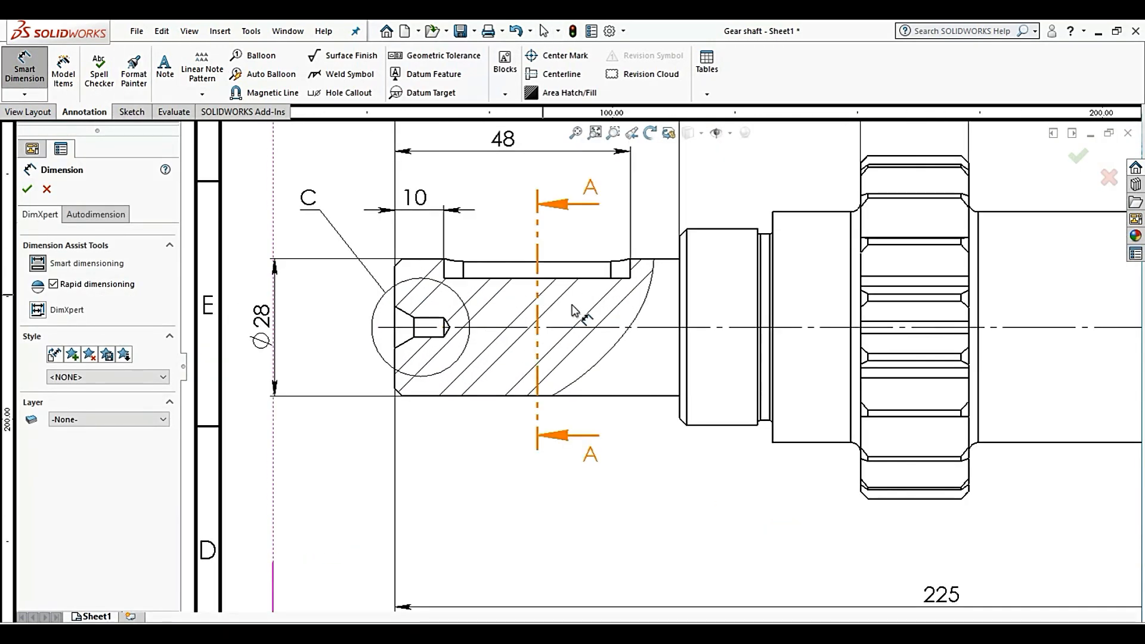
{"action": "left_click", "coordinate": [311, 315]}
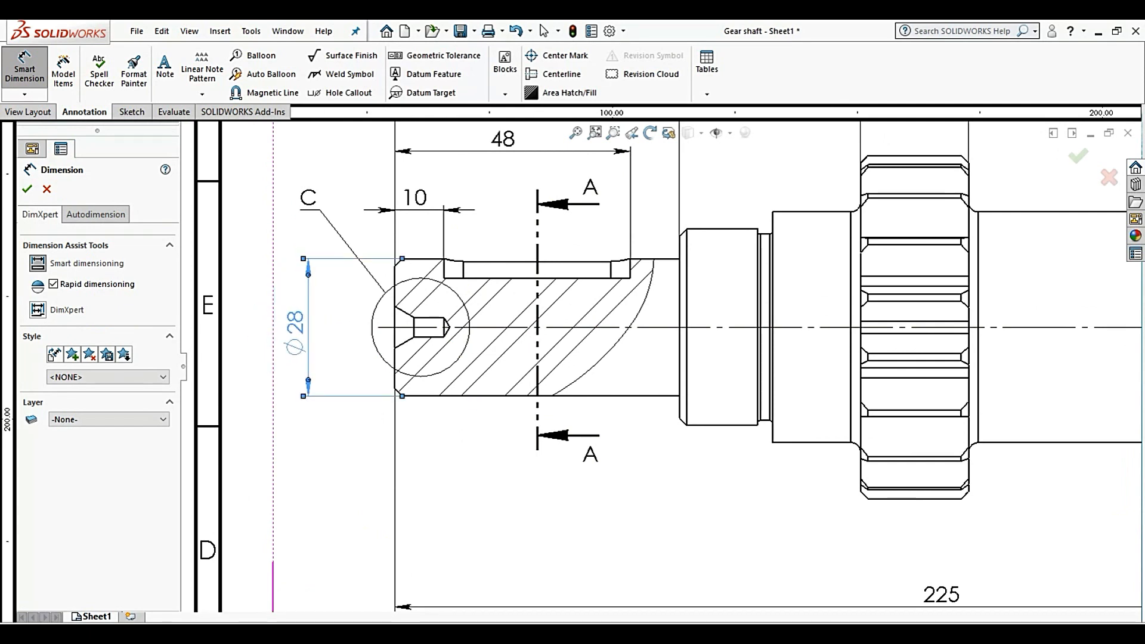
{"action": "left_click", "coordinate": [724, 498]}
Dimension the diameter of the chamfered journal next to the keyway section, placing the dimension inside the journal
{"action": "scroll", "coordinate": [736, 418], "scroll_direction": "up", "scroll_amount": 1}
{"action": "scroll", "coordinate": [694, 328], "scroll_direction": "down", "scroll_amount": 3}
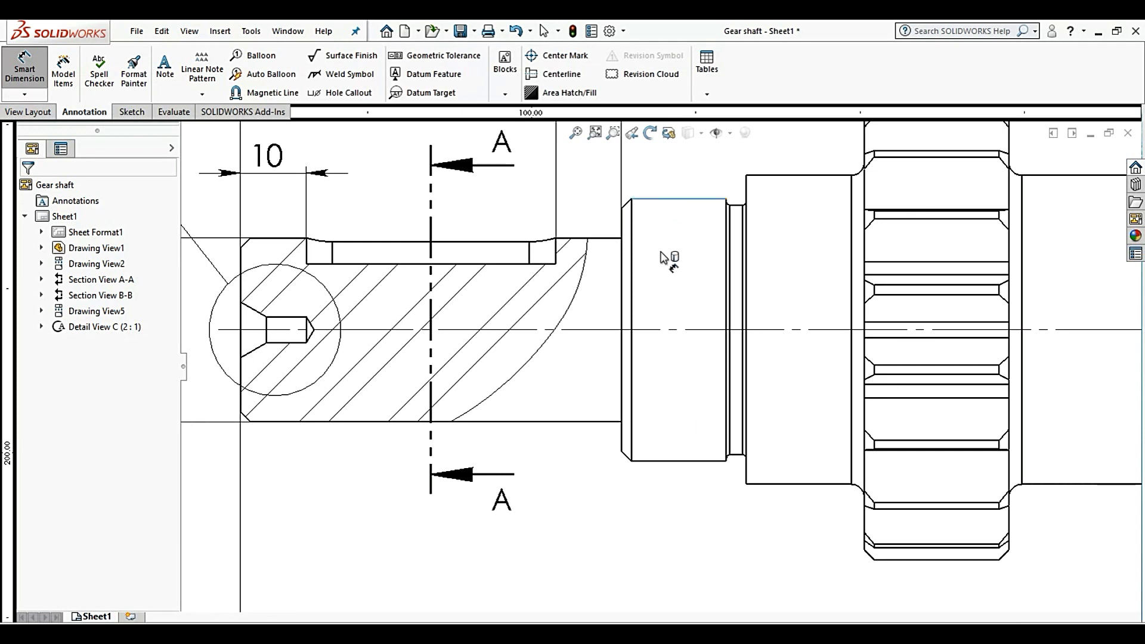
{"action": "left_click", "coordinate": [686, 461]}
{"action": "scroll", "coordinate": [512, 366], "scroll_direction": "up", "scroll_amount": 3}
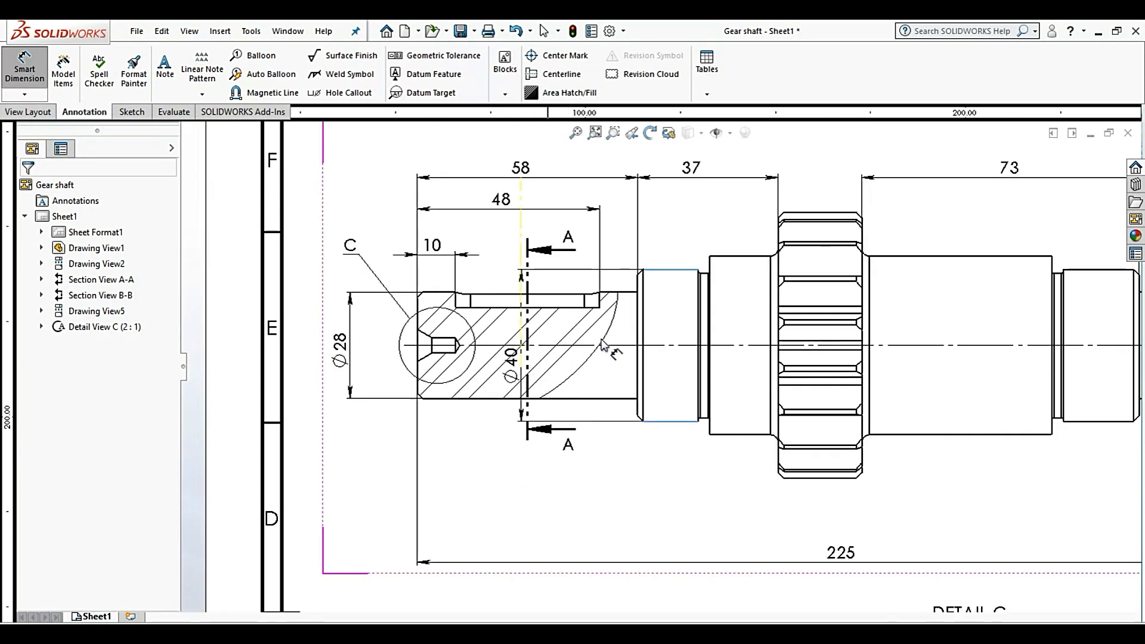
{"action": "scroll", "coordinate": [602, 344], "scroll_direction": "down", "scroll_amount": 2}
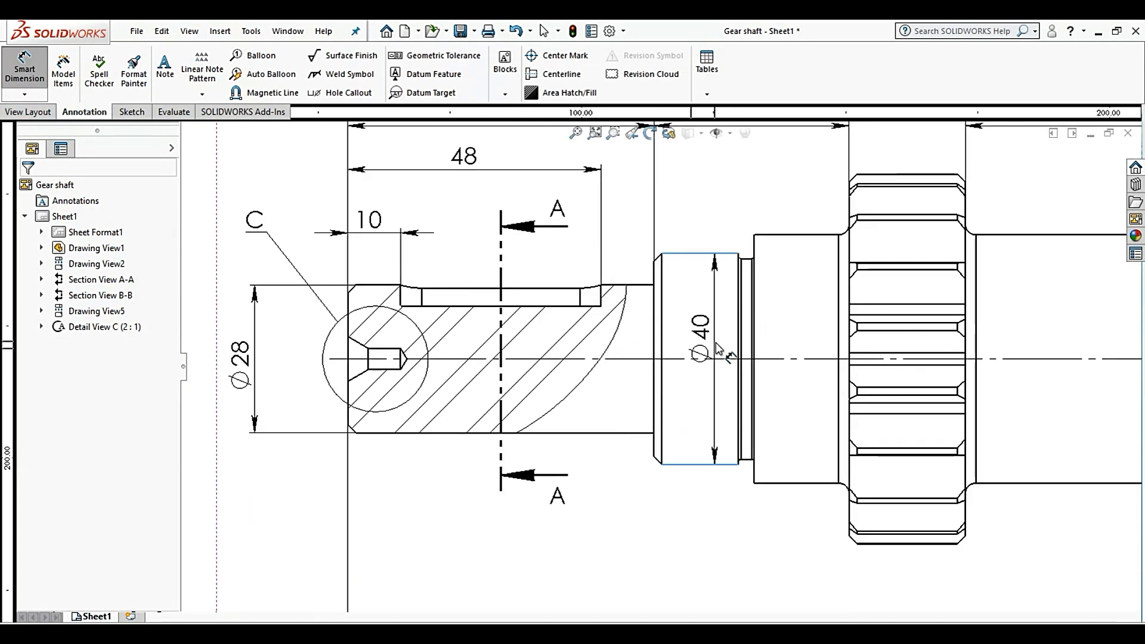
{"action": "left_click", "coordinate": [718, 356]}
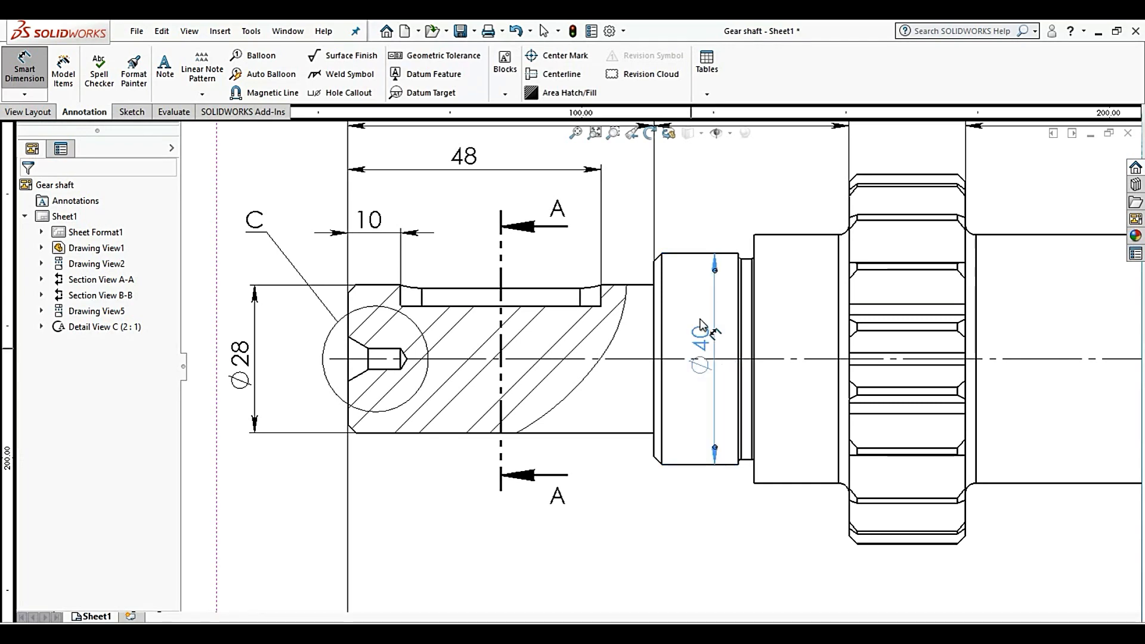
{"action": "left_click", "coordinate": [525, 400]}
Dimension the diameter of the larger shaft section between the groove and the gear's keyway-side face, placing it inside that section
{"action": "scroll", "coordinate": [649, 427], "scroll_direction": "up", "scroll_amount": 5}
{"action": "scroll", "coordinate": [769, 395], "scroll_direction": "down", "scroll_amount": 4}
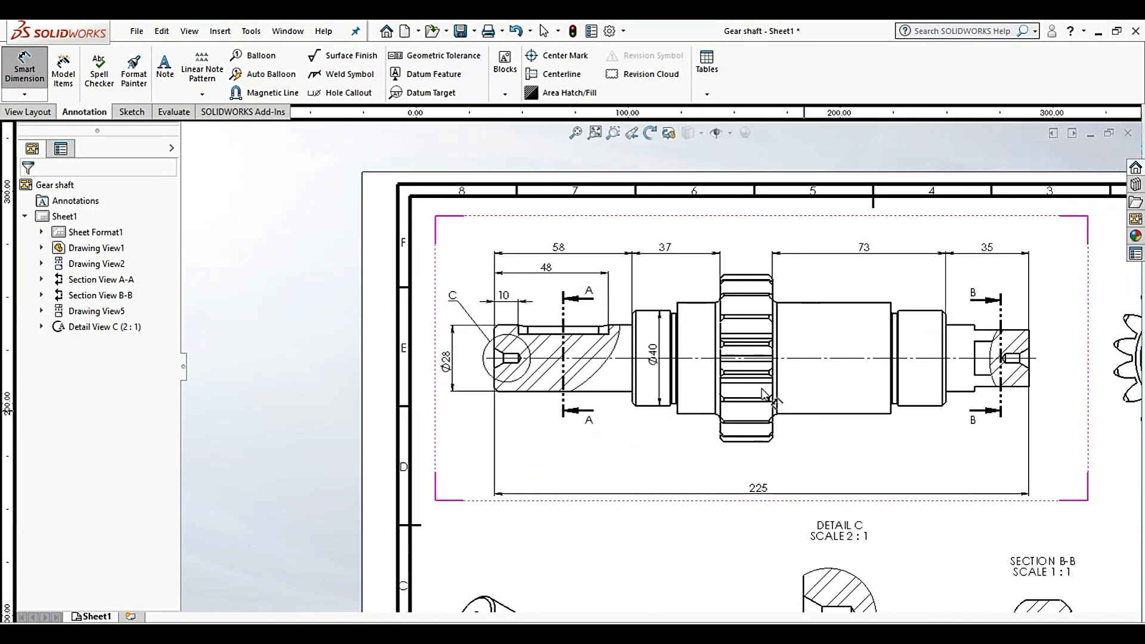
{"action": "scroll", "coordinate": [696, 334], "scroll_direction": "down", "scroll_amount": 3}
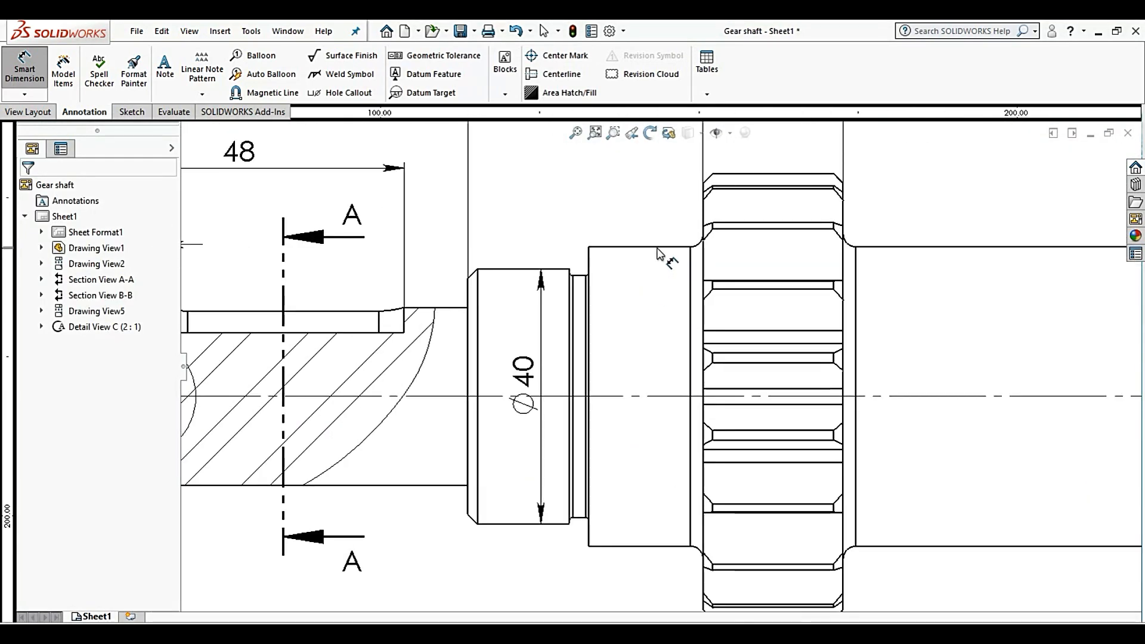
{"action": "left_click", "coordinate": [680, 483]}
{"action": "left_click", "coordinate": [665, 390]}
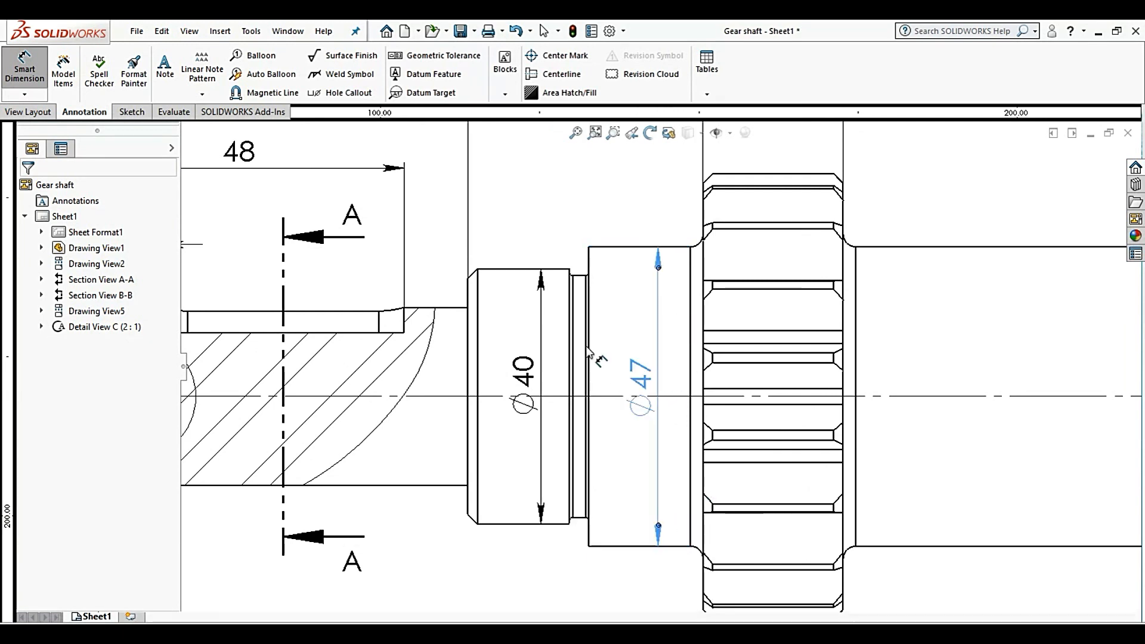
{"action": "key", "text": "Escape"}
Dimension the diameter of the narrow groove between the chamfered journal and the gear's keyway-side section, placing the text below the shaft
{"action": "scroll", "coordinate": [632, 382], "scroll_direction": "down", "scroll_amount": 3}
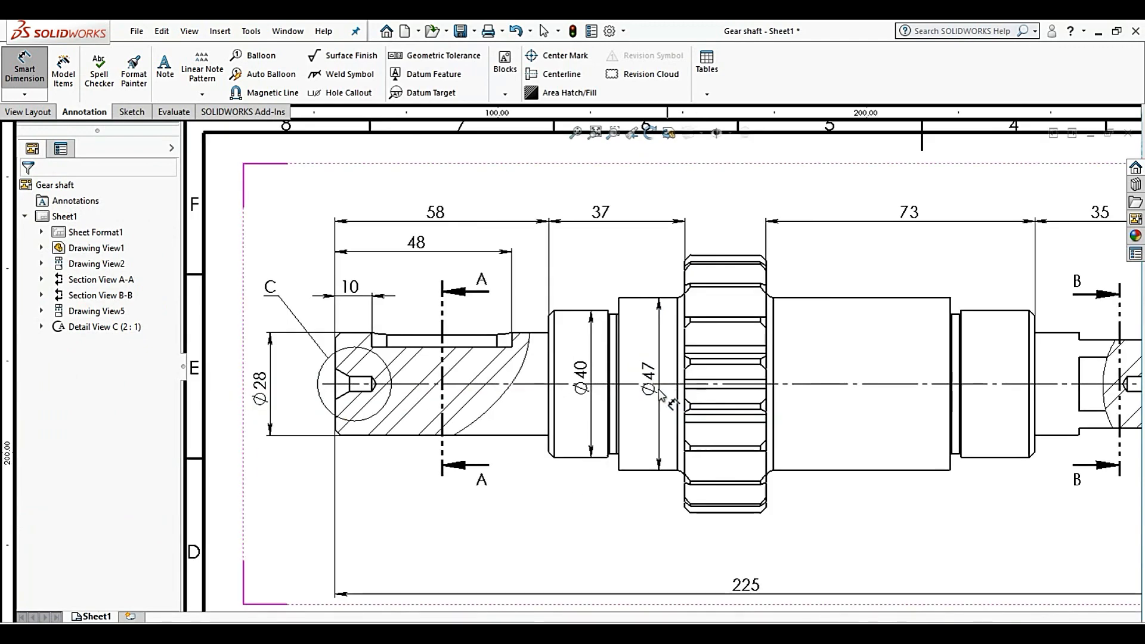
{"action": "scroll", "coordinate": [637, 352], "scroll_direction": "up", "scroll_amount": 2}
{"action": "scroll", "coordinate": [632, 345], "scroll_direction": "up", "scroll_amount": 2}
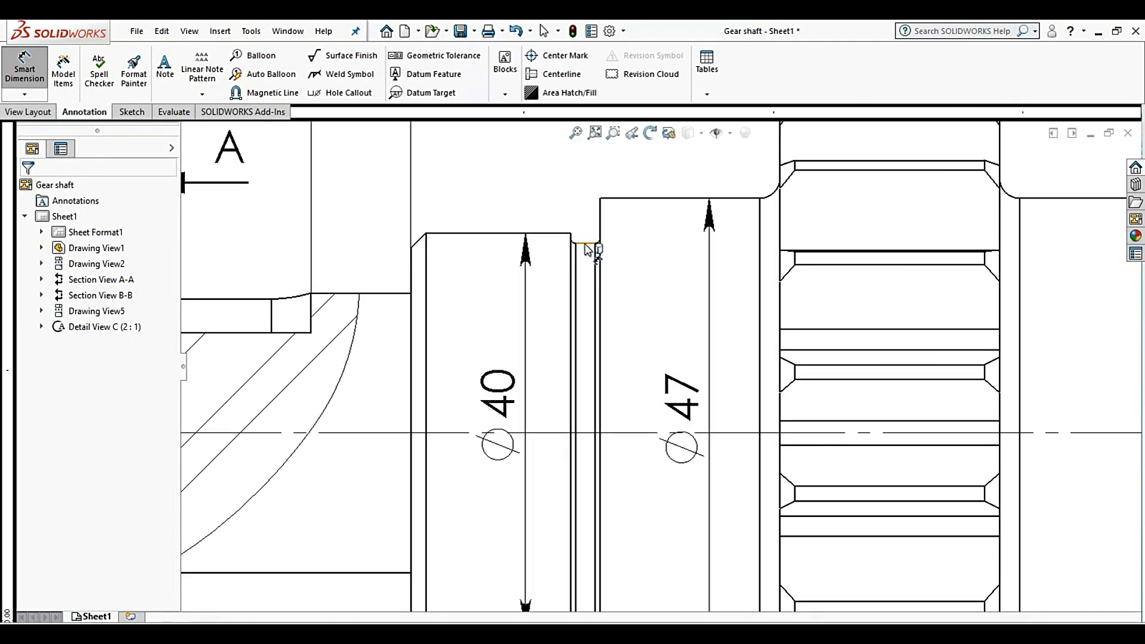
{"action": "left_click", "coordinate": [586, 249]}
{"action": "scroll", "coordinate": [596, 281], "scroll_direction": "down", "scroll_amount": 2}
{"action": "scroll", "coordinate": [632, 510], "scroll_direction": "up", "scroll_amount": 2}
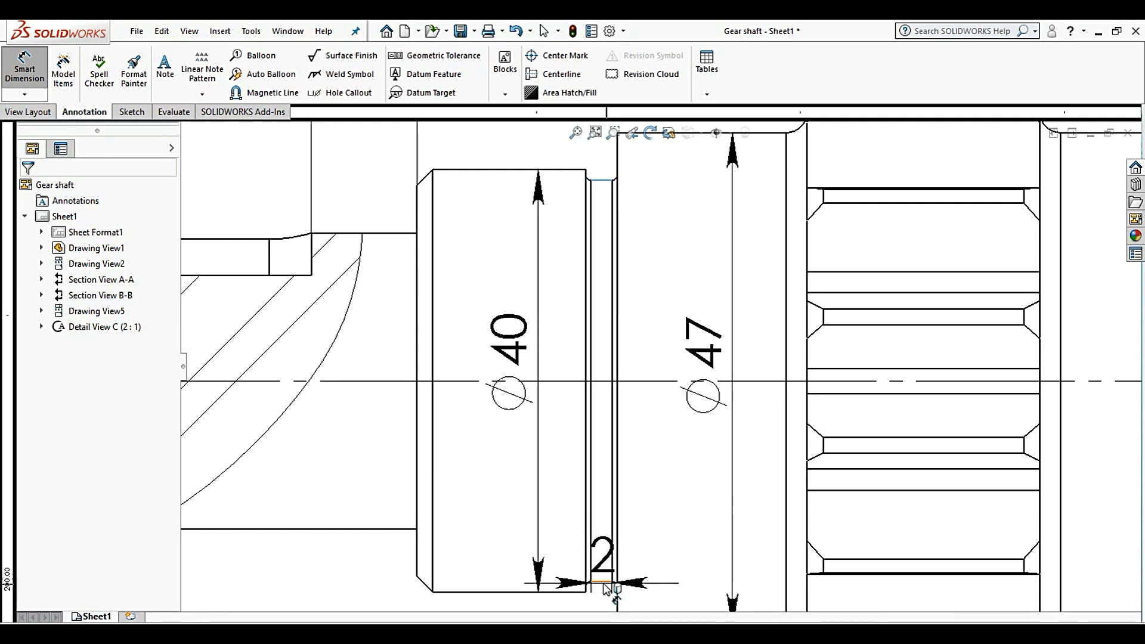
{"action": "left_click", "coordinate": [603, 583]}
{"action": "scroll", "coordinate": [661, 346], "scroll_direction": "down", "scroll_amount": 3}
{"action": "scroll", "coordinate": [664, 381], "scroll_direction": "up", "scroll_amount": 2}
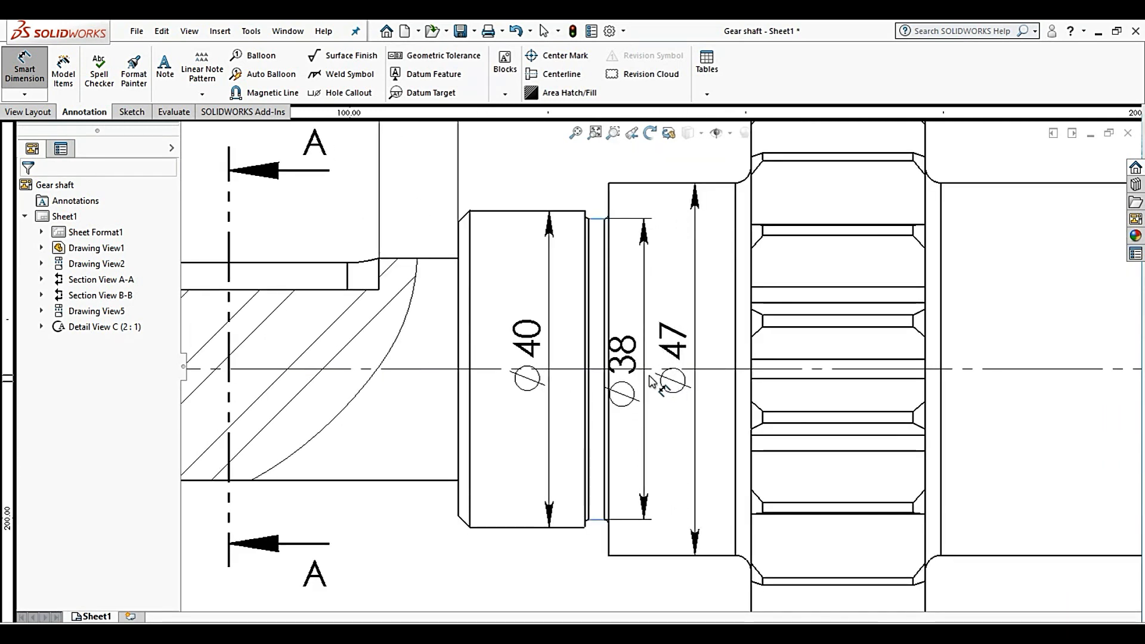
{"action": "scroll", "coordinate": [642, 373], "scroll_direction": "down", "scroll_amount": 2}
{"action": "scroll", "coordinate": [632, 412], "scroll_direction": "up", "scroll_amount": 2}
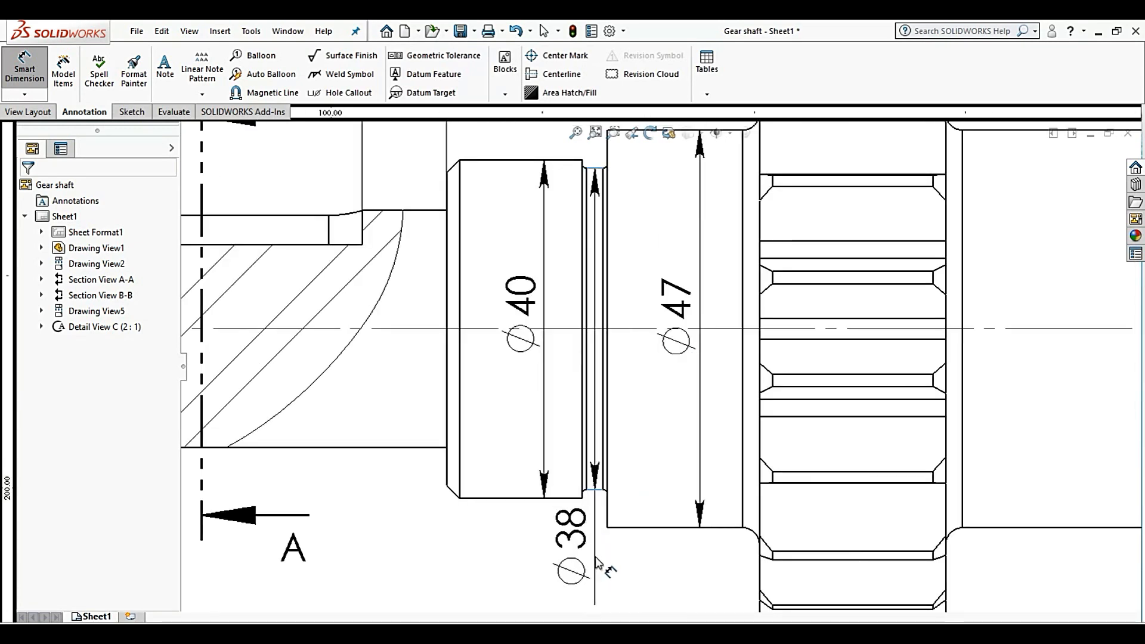
{"action": "left_click", "coordinate": [596, 576]}
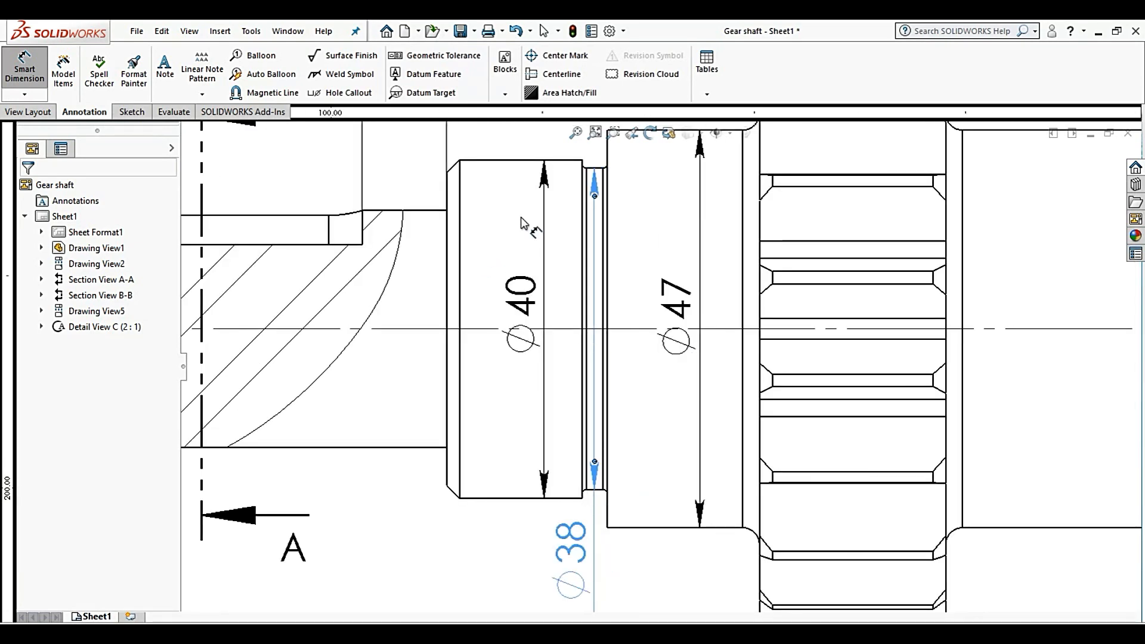
{"action": "scroll", "coordinate": [522, 223], "scroll_direction": "down", "scroll_amount": 3}
{"action": "key", "text": "Escape"}
Dimension the diameter of the long shaft section on the gear's other side, placing the dimension inside that section on the centerline
{"action": "scroll", "coordinate": [802, 388], "scroll_direction": "up", "scroll_amount": 2}
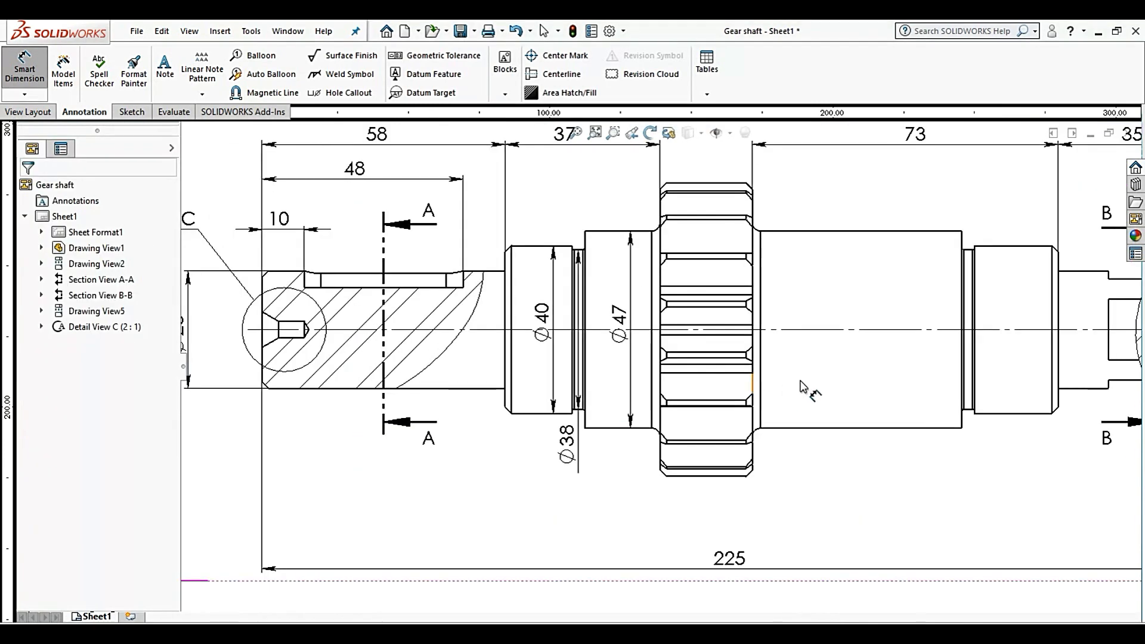
{"action": "scroll", "coordinate": [634, 325], "scroll_direction": "up", "scroll_amount": 2}
{"action": "scroll", "coordinate": [735, 388], "scroll_direction": "down", "scroll_amount": 3}
{"action": "scroll", "coordinate": [742, 384], "scroll_direction": "up", "scroll_amount": 3}
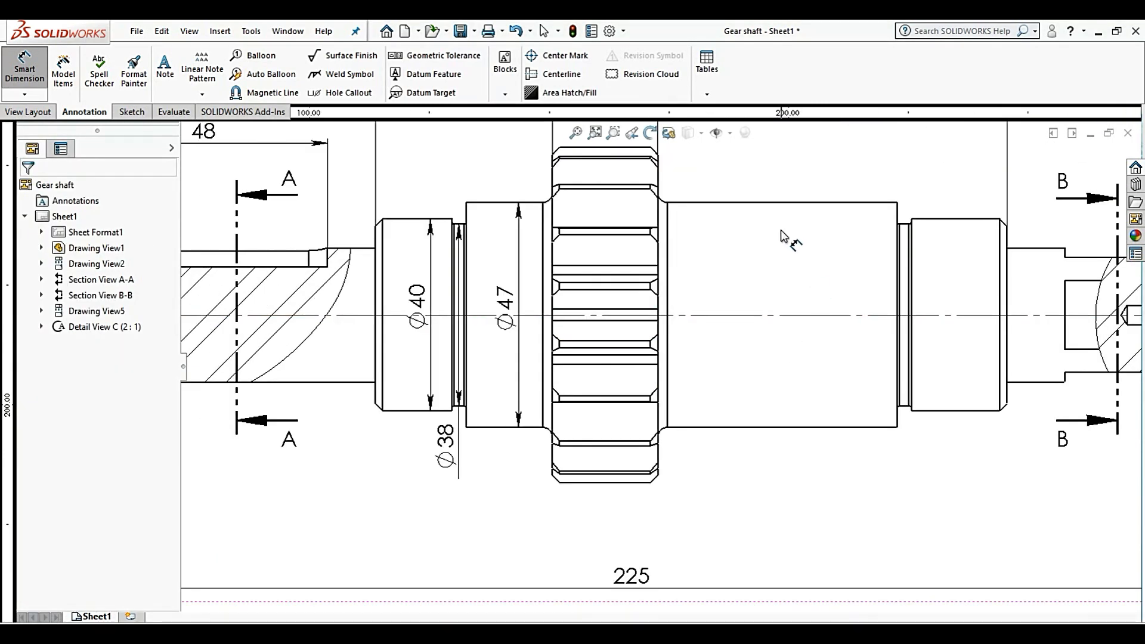
{"action": "left_click", "coordinate": [783, 203]}
{"action": "left_click", "coordinate": [791, 427]}
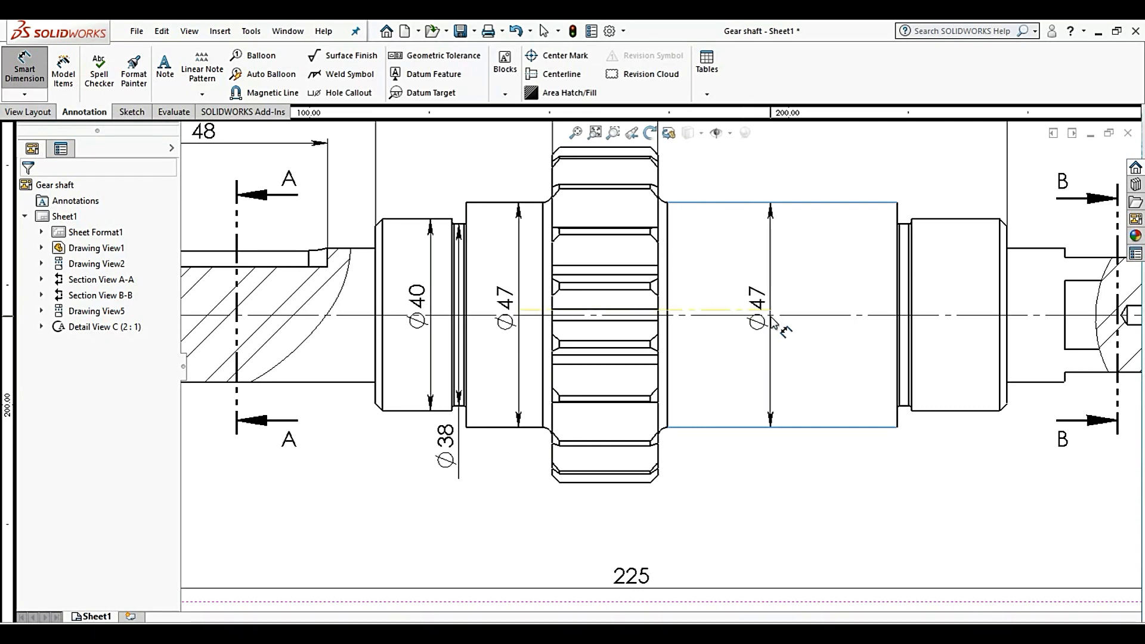
{"action": "left_click", "coordinate": [771, 317]}
{"action": "left_click", "coordinate": [679, 361]}
{"action": "scroll", "coordinate": [679, 361], "scroll_direction": "down", "scroll_amount": 1}
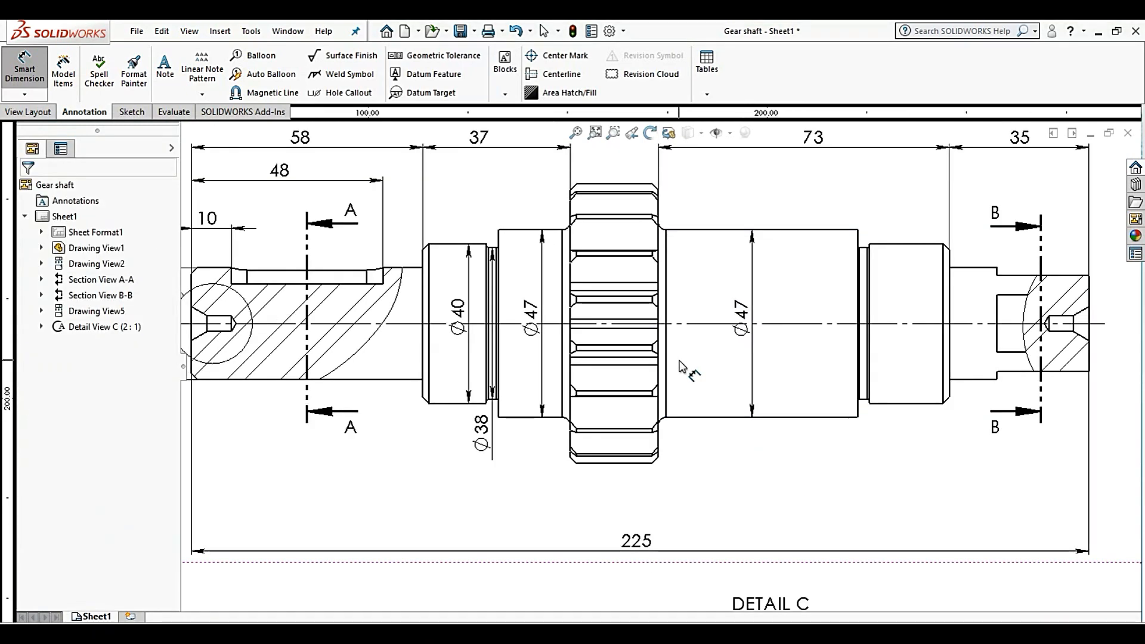
Dimension the diameter of the chamfered journal next to the squared shaft end, placing the dimension inside the journal
{"action": "scroll", "coordinate": [684, 368], "scroll_direction": "down", "scroll_amount": 5}
{"action": "scroll", "coordinate": [786, 322], "scroll_direction": "up", "scroll_amount": 8}
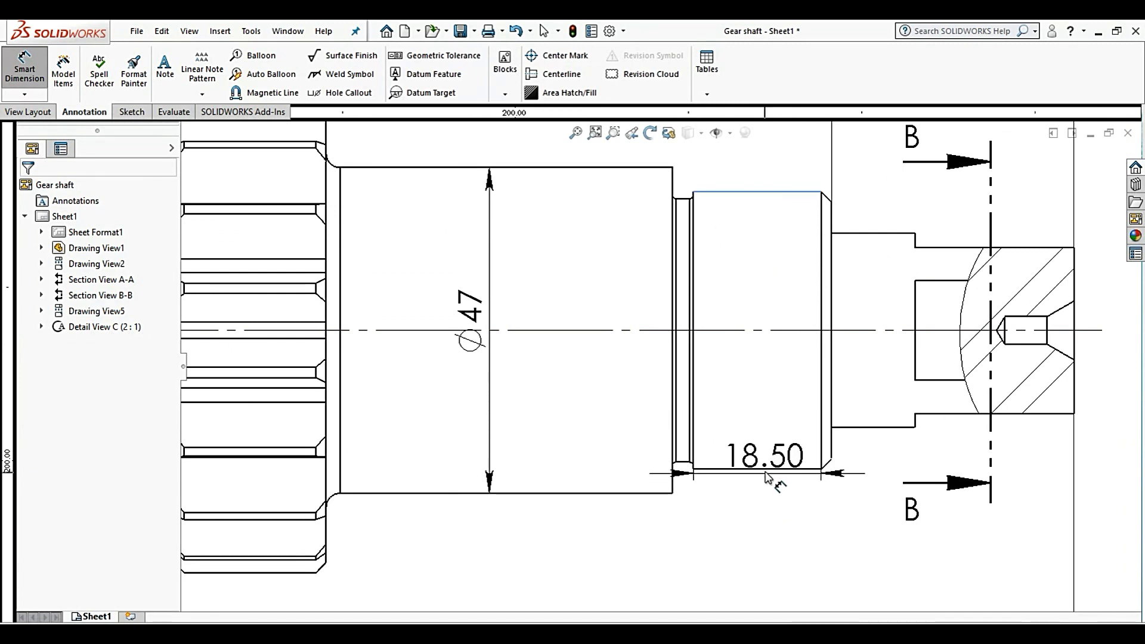
{"action": "left_click", "coordinate": [786, 469]}
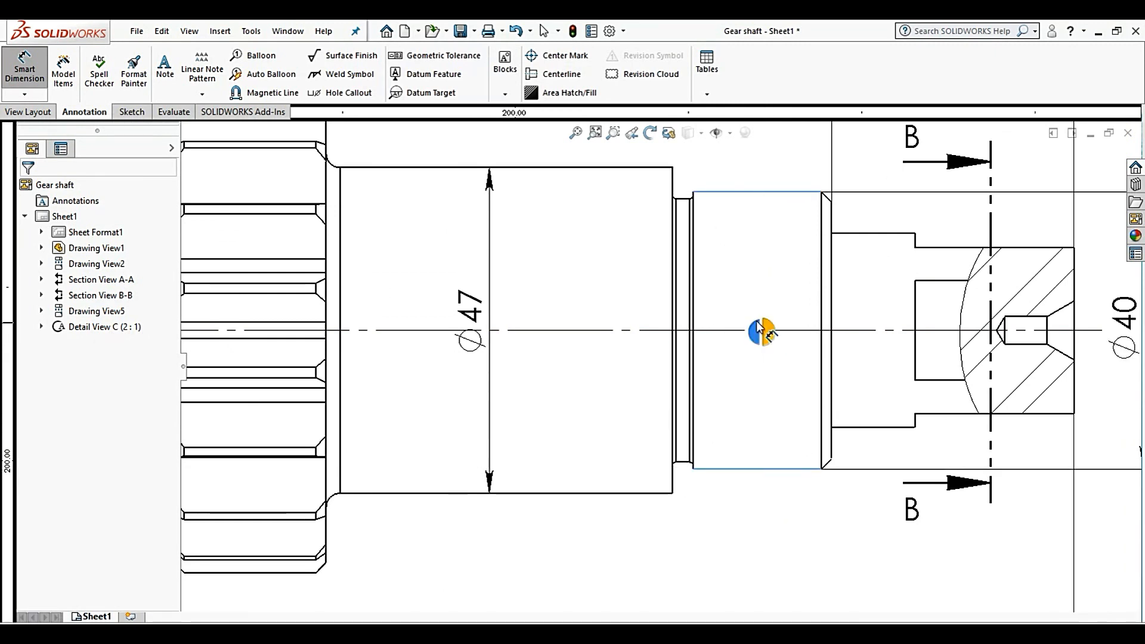
{"action": "scroll", "coordinate": [734, 334], "scroll_direction": "down", "scroll_amount": 5}
{"action": "scroll", "coordinate": [680, 350], "scroll_direction": "up", "scroll_amount": 4}
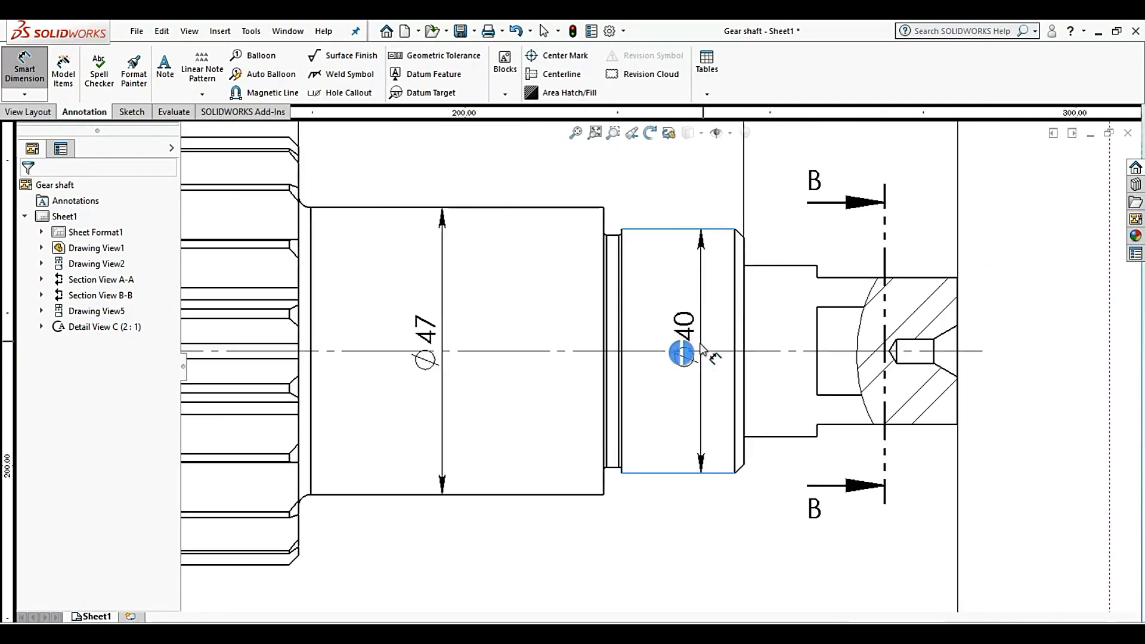
{"action": "left_click", "coordinate": [705, 350]}
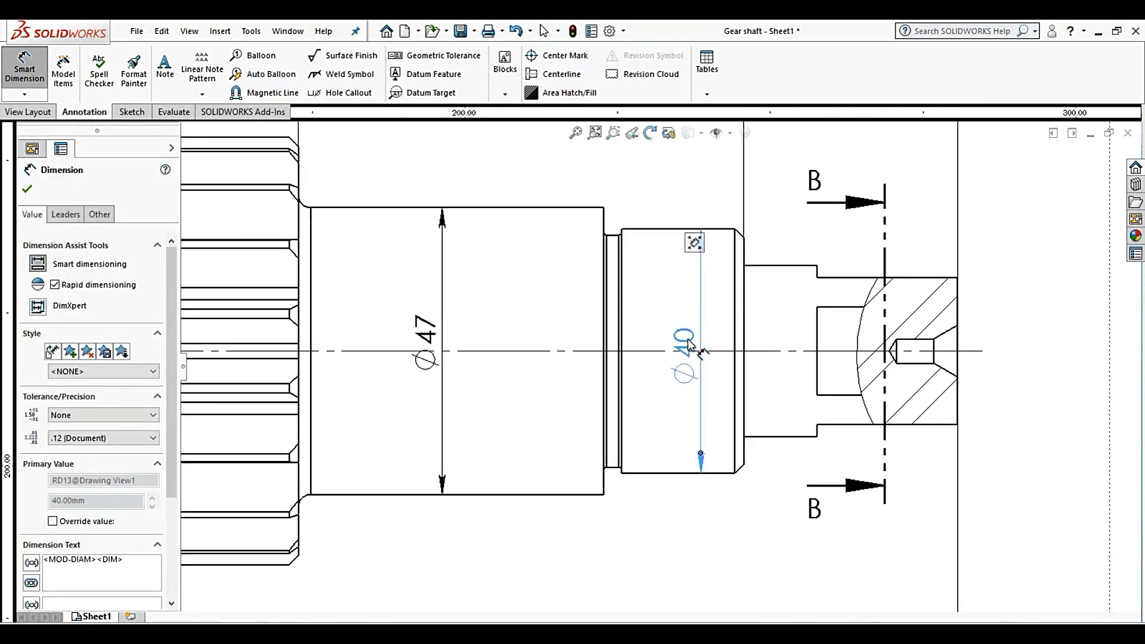
{"action": "key", "text": "Escape"}
Dimension the diameter of the short cylindrical section before the shaft's squared end, placing the dimension beyond the end face
{"action": "scroll", "coordinate": [769, 379], "scroll_direction": "down", "scroll_amount": 3}
{"action": "scroll", "coordinate": [767, 380], "scroll_direction": "up", "scroll_amount": 5}
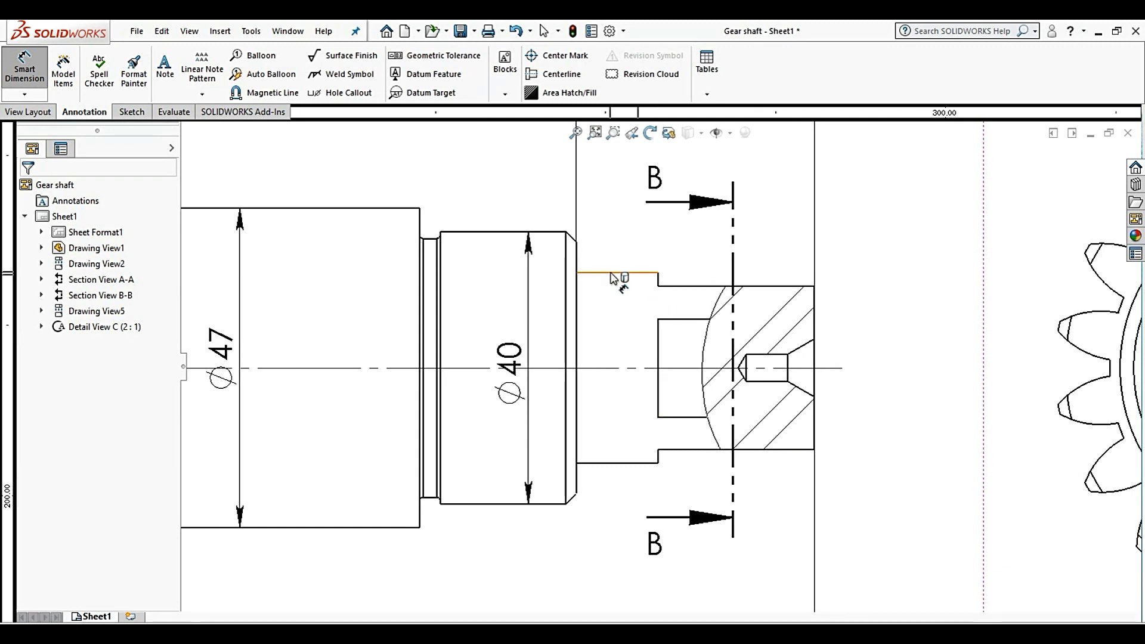
{"action": "left_click", "coordinate": [626, 463]}
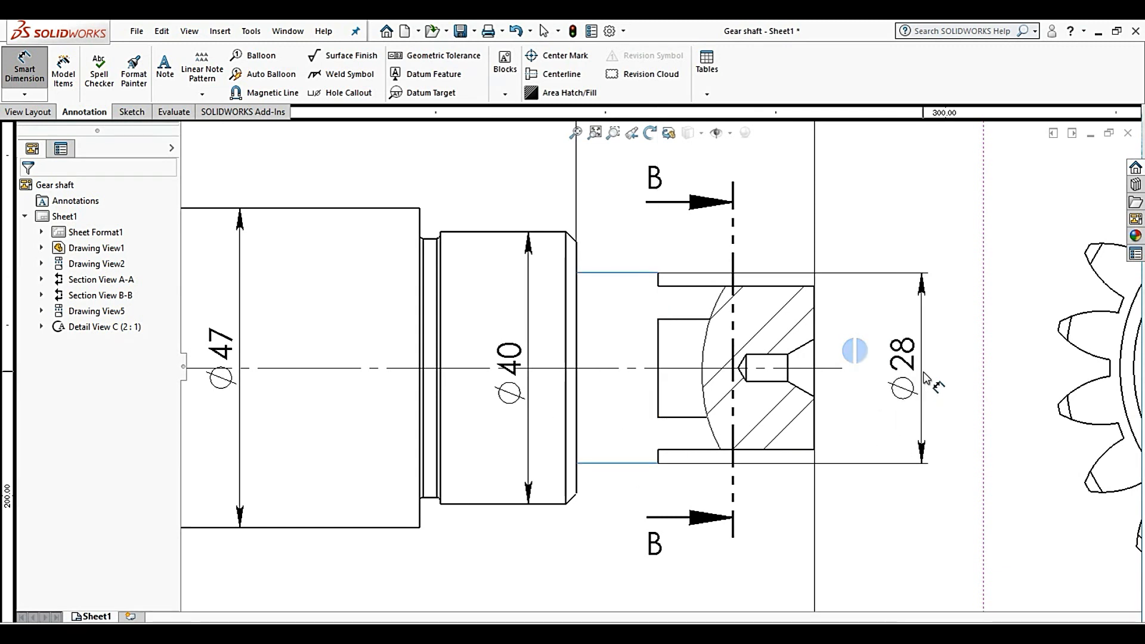
{"action": "left_click", "coordinate": [952, 379]}
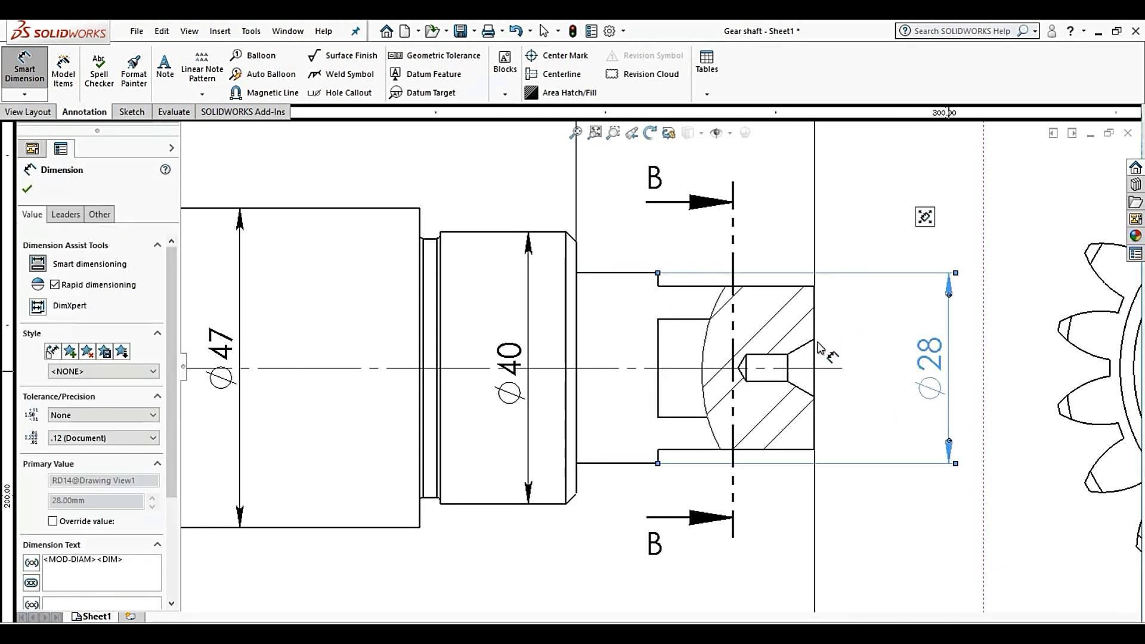
{"action": "left_click", "coordinate": [807, 476]}
Dimension the squared end's length from its shoulder to the shaft's end face, placing it below the section B arrow, and finish dimensioning
{"action": "scroll", "coordinate": [675, 437], "scroll_direction": "down", "scroll_amount": 6}
{"action": "scroll", "coordinate": [676, 437], "scroll_direction": "up", "scroll_amount": 6}
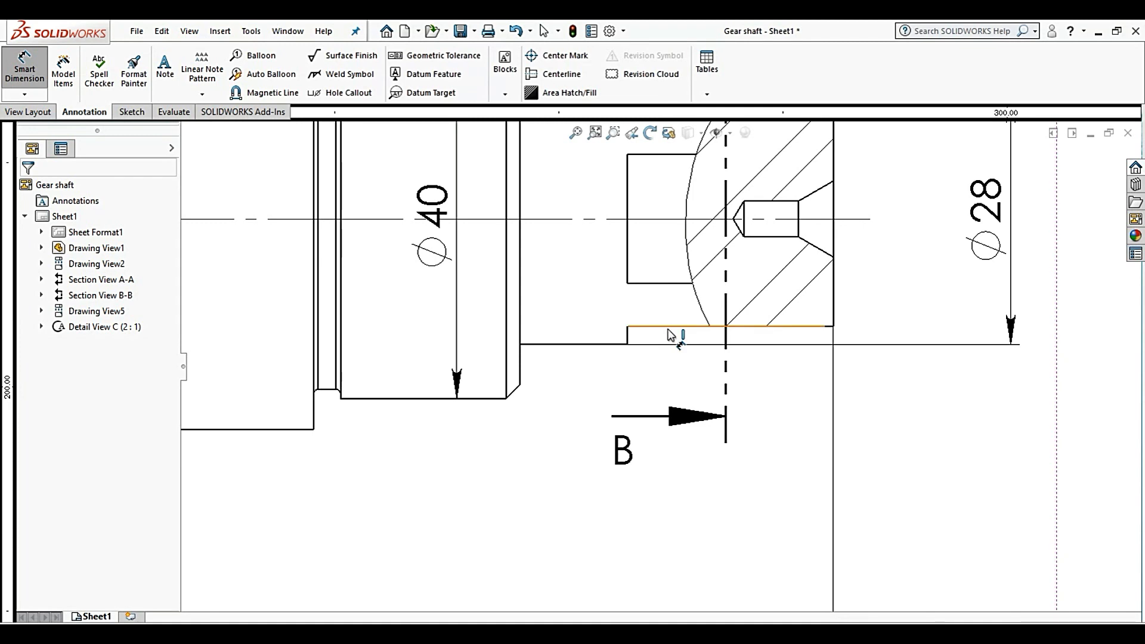
{"action": "left_click", "coordinate": [668, 327]}
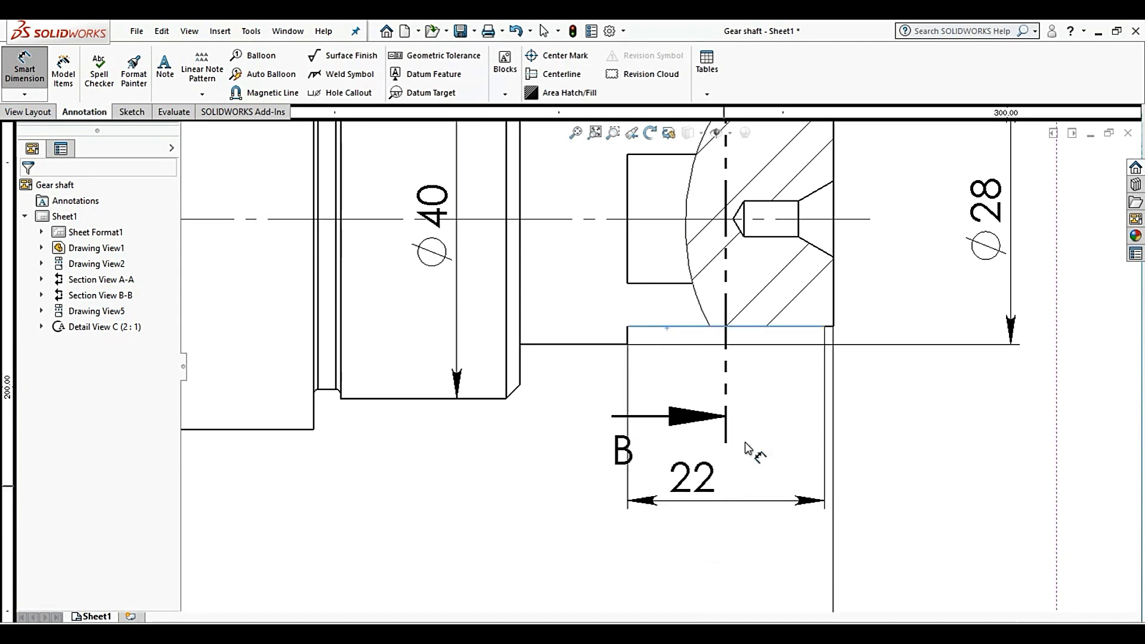
{"action": "key", "text": "Escape"}
{"action": "left_click", "coordinate": [835, 302]}
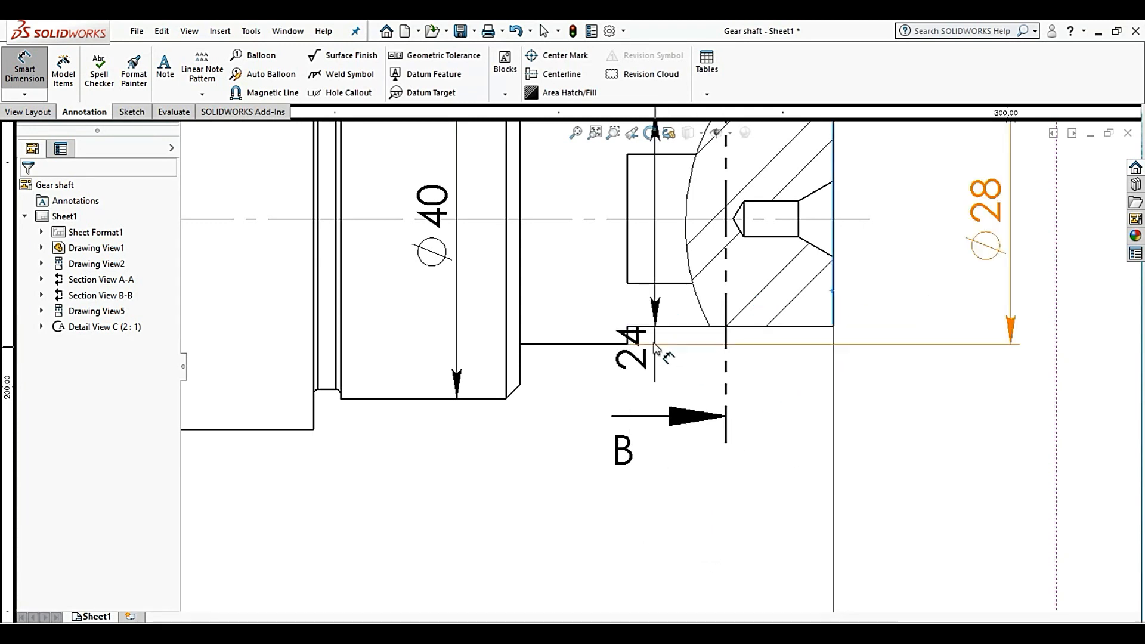
{"action": "scroll", "coordinate": [655, 335], "scroll_direction": "down", "scroll_amount": 1}
{"action": "scroll", "coordinate": [655, 335], "scroll_direction": "down", "scroll_amount": 2}
{"action": "left_click", "coordinate": [614, 343]}
{"action": "scroll", "coordinate": [729, 361], "scroll_direction": "up", "scroll_amount": 4}
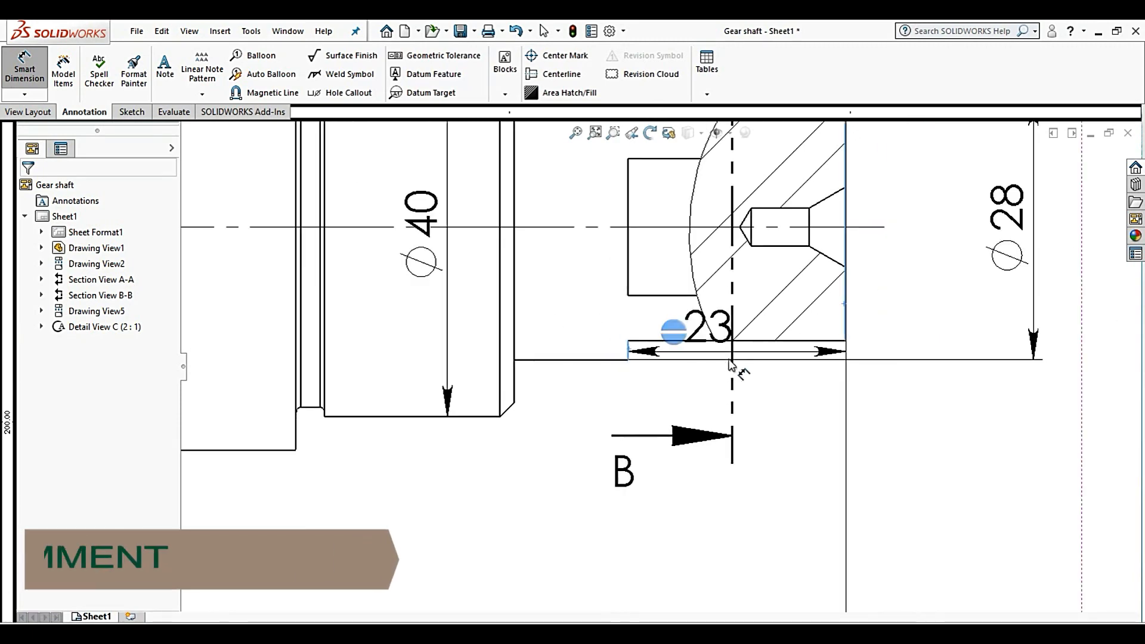
{"action": "left_click", "coordinate": [697, 539]}
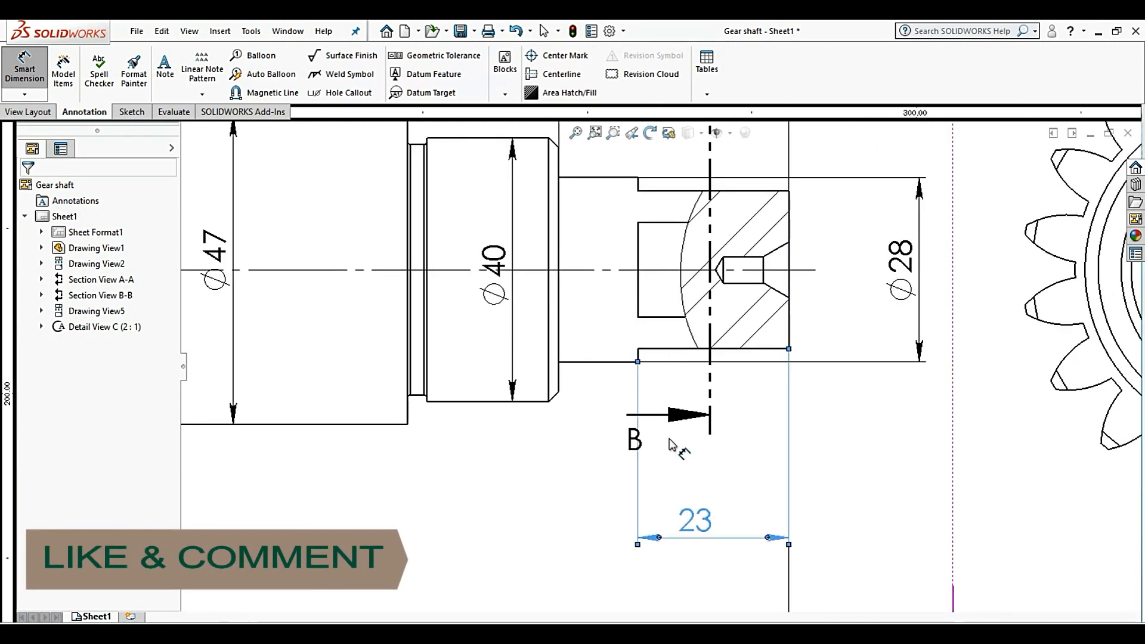
{"action": "left_click", "coordinate": [602, 406]}
{"action": "scroll", "coordinate": [623, 405], "scroll_direction": "up", "scroll_amount": 4}
{"action": "scroll", "coordinate": [632, 399], "scroll_direction": "up", "scroll_amount": 2}
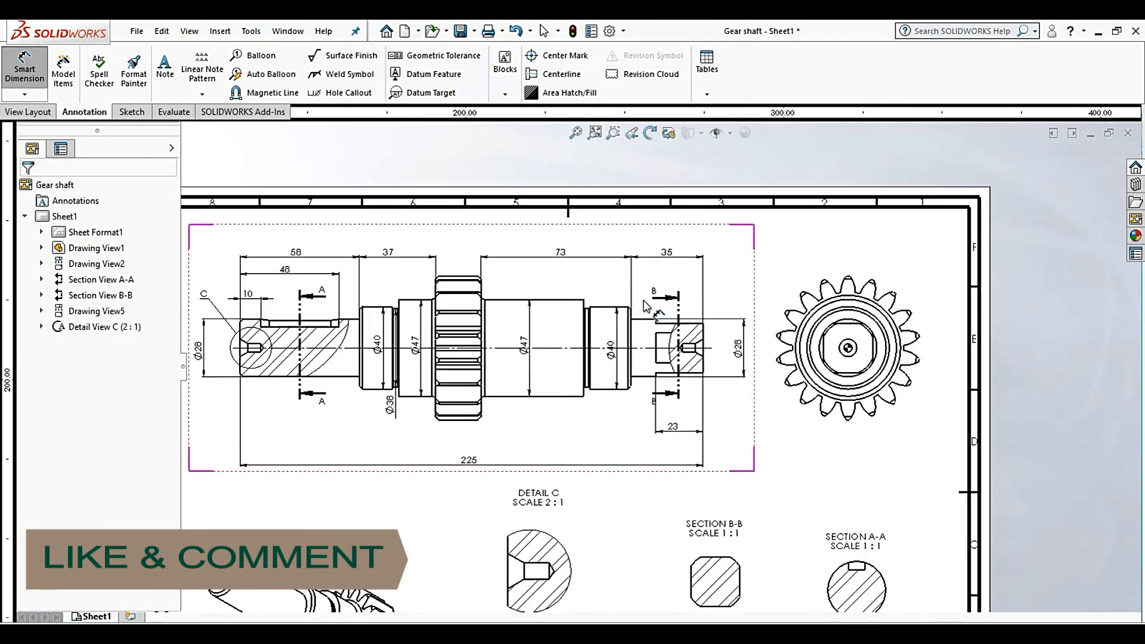
{"action": "scroll", "coordinate": [649, 310], "scroll_direction": "down", "scroll_amount": 4}
{"action": "key", "text": "Escape"}
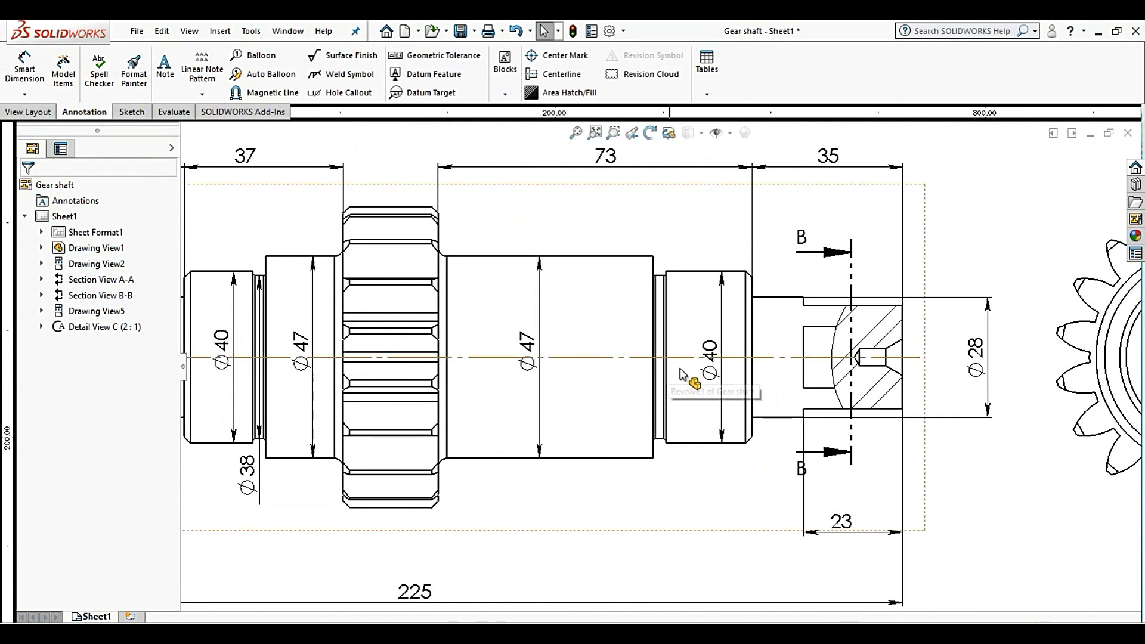
Apply a Fit tolerance with shaft fit h7 to the diameter dimensions of both chamfered journals
{"action": "left_click", "coordinate": [711, 331]}
{"action": "scroll", "coordinate": [698, 358], "scroll_direction": "up", "scroll_amount": 3}
{"action": "scroll", "coordinate": [412, 358], "scroll_direction": "down", "scroll_amount": 3}
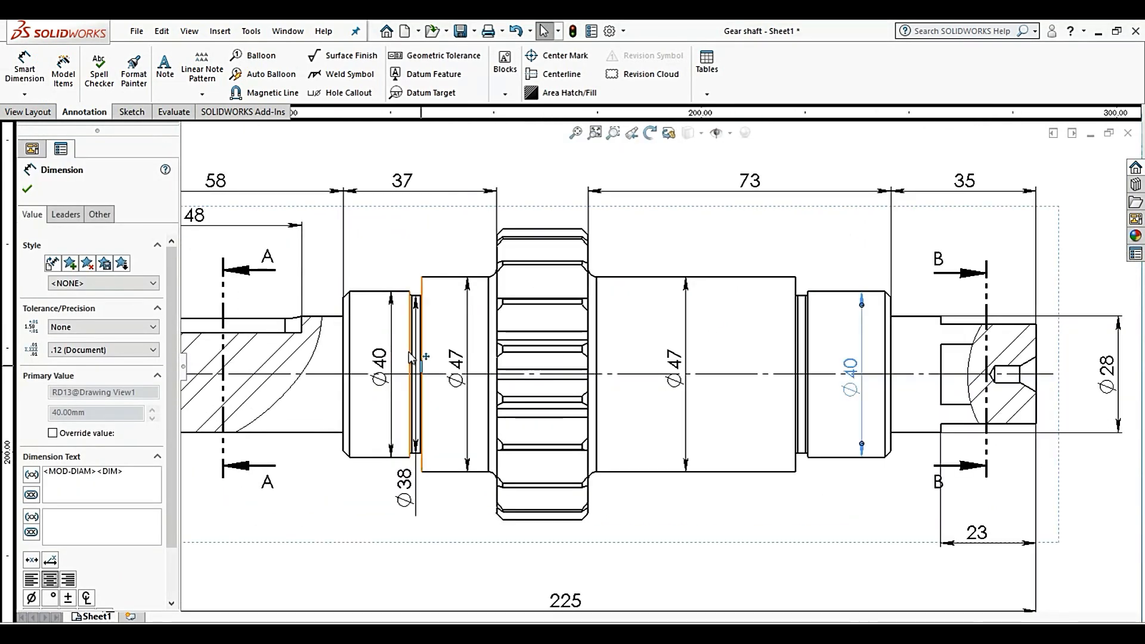
{"action": "left_click", "coordinate": [394, 358], "text": "ctrl"}
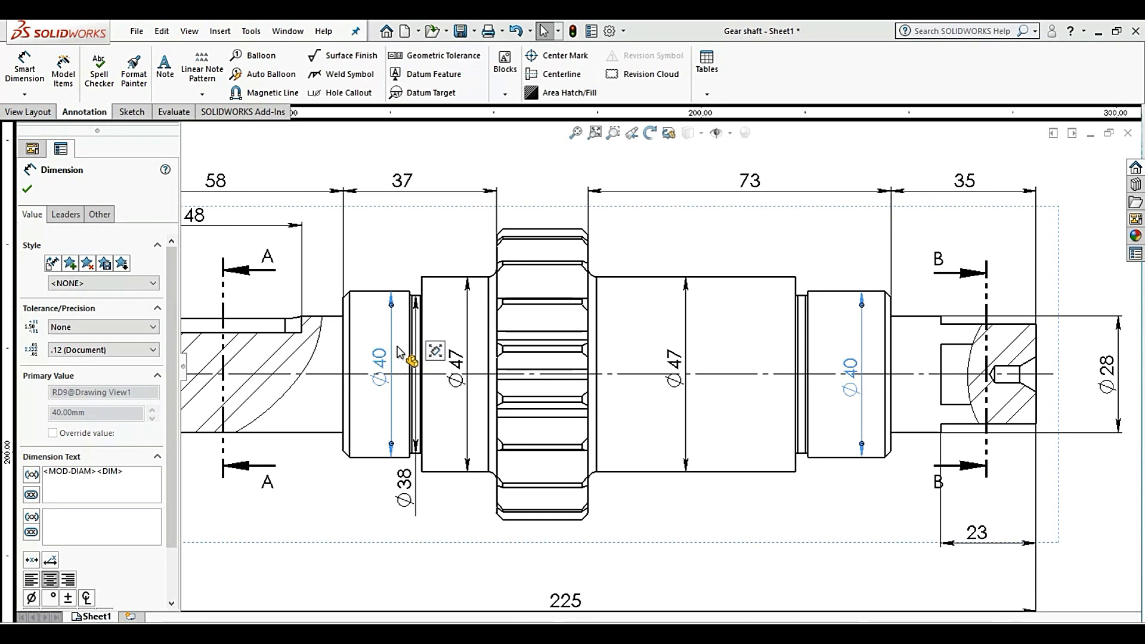
{"action": "left_click", "coordinate": [103, 327]}
{"action": "left_click", "coordinate": [72, 411]}
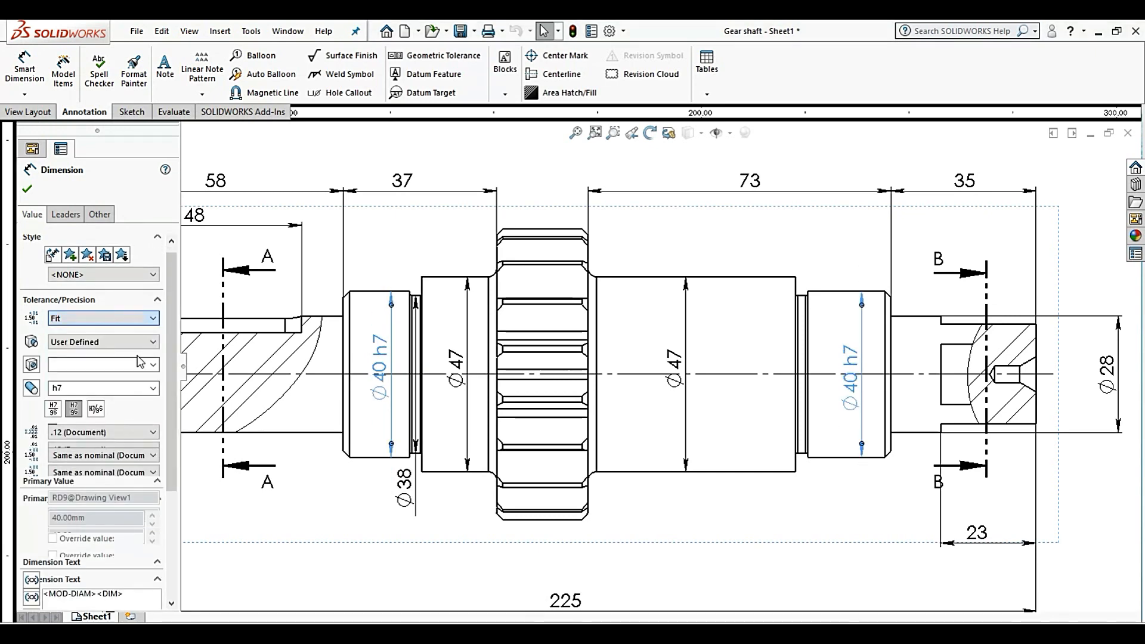
{"action": "left_click", "coordinate": [27, 188]}
{"action": "scroll", "coordinate": [409, 371], "scroll_direction": "up", "scroll_amount": 3}
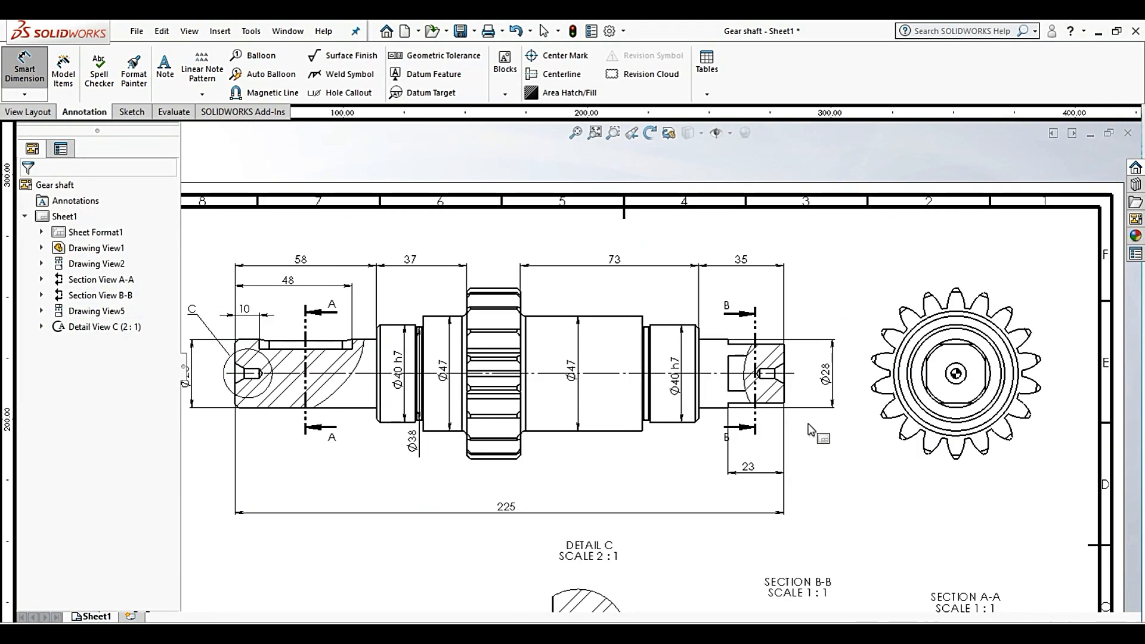
Set the tolerance type of the 28 mm diameter dimensions at both shaft ends to Fit
{"action": "left_click", "coordinate": [831, 375]}
{"action": "scroll", "coordinate": [477, 385], "scroll_direction": "up", "scroll_amount": 1}
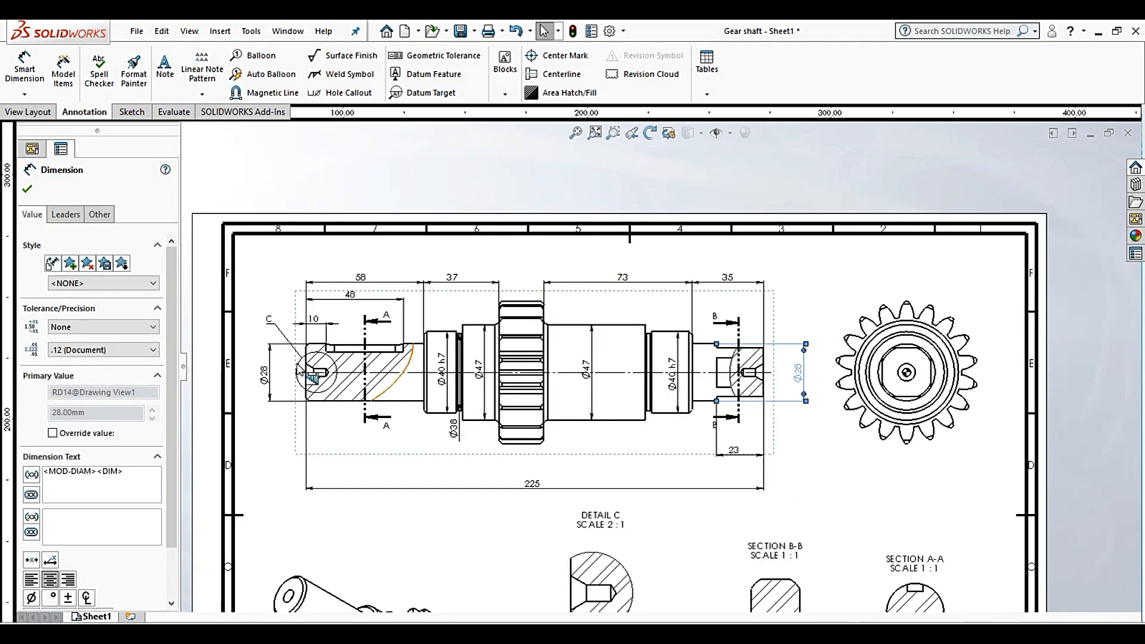
{"action": "scroll", "coordinate": [310, 376], "scroll_direction": "down", "scroll_amount": 3}
{"action": "left_click", "coordinate": [309, 381]}
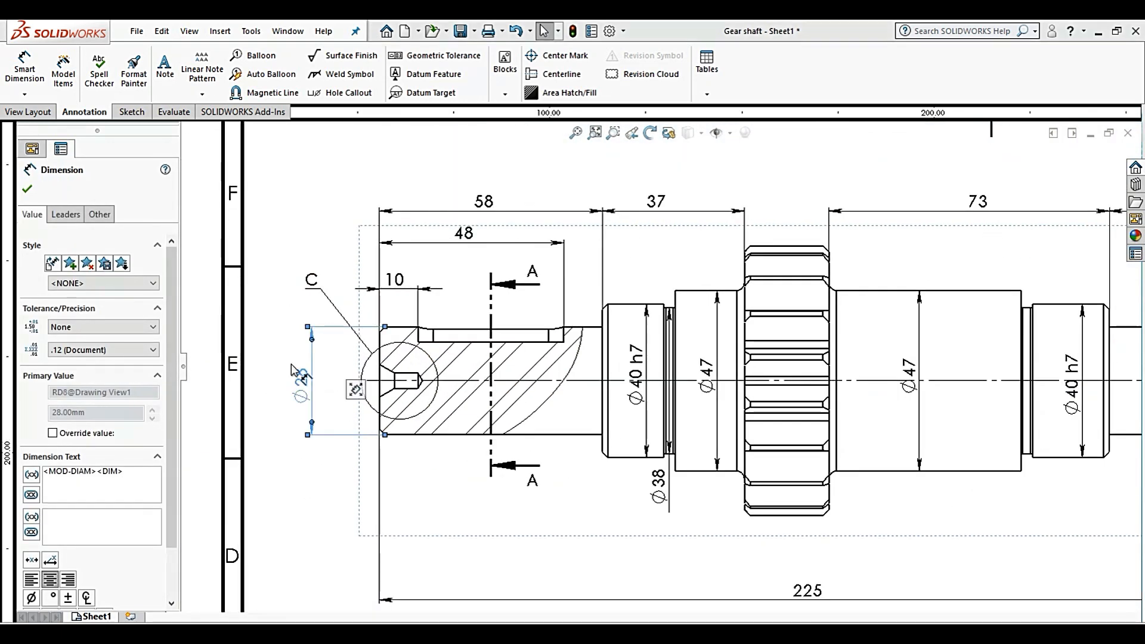
{"action": "left_click", "coordinate": [153, 328]}
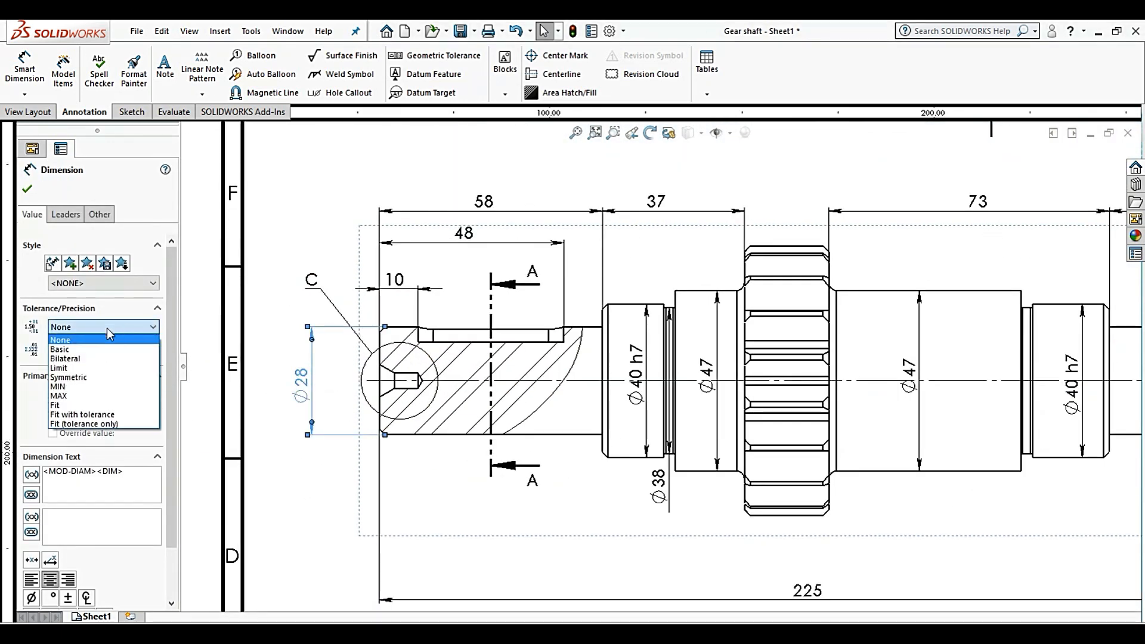
{"action": "left_click", "coordinate": [82, 407]}
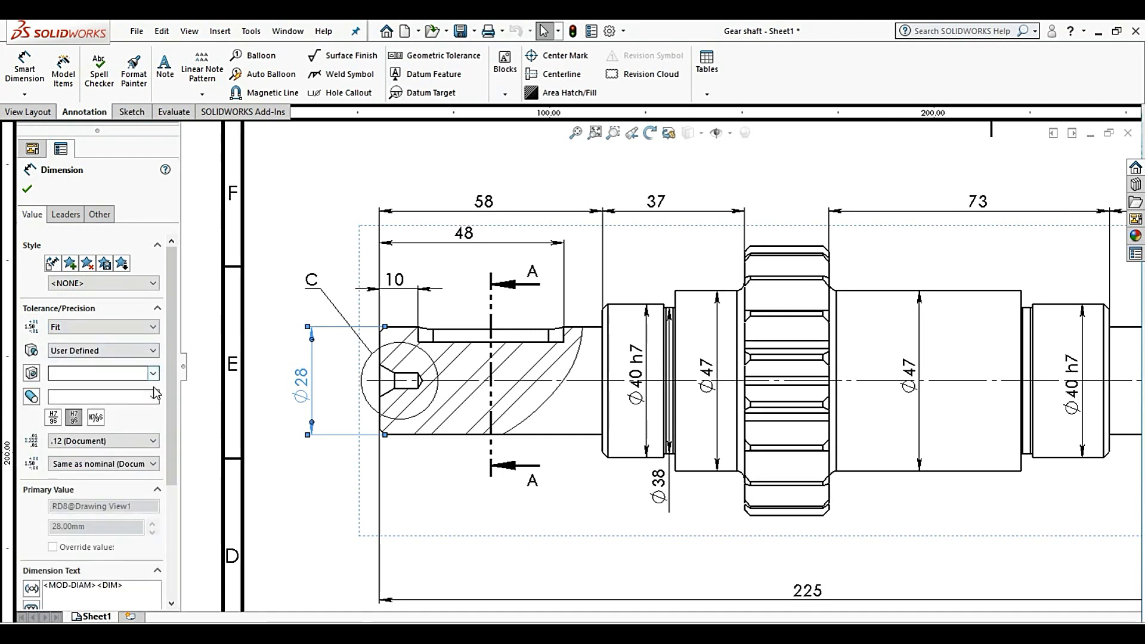
Assign the shaft fit p7 to the two selected 28 mm diameter dimensions
{"action": "left_click", "coordinate": [154, 397]}
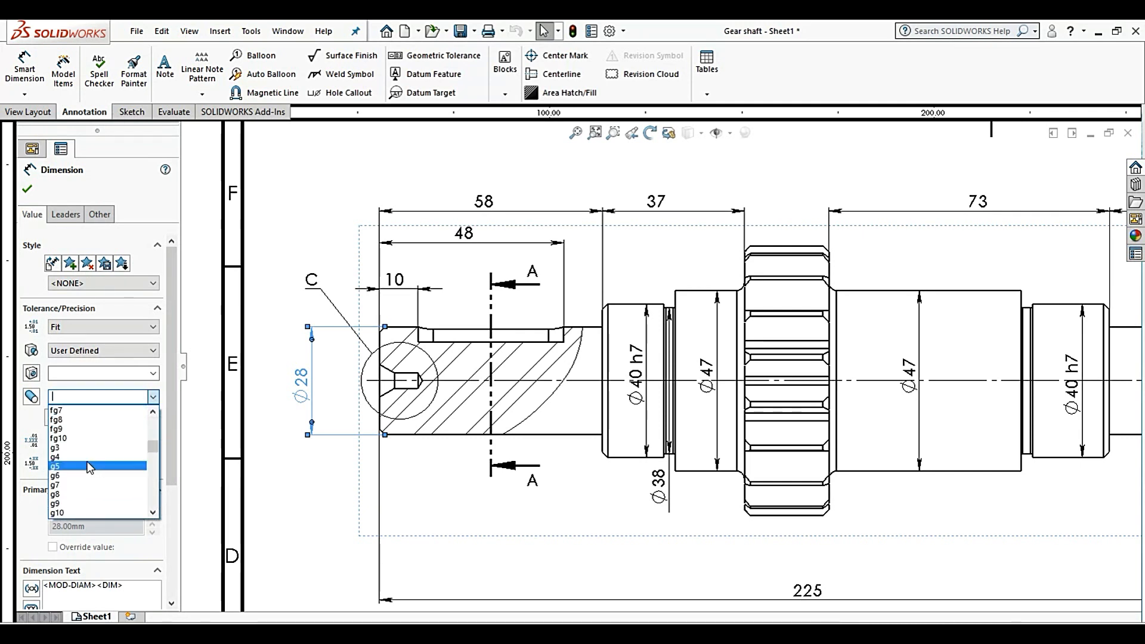
{"action": "scroll", "coordinate": [92, 466], "scroll_direction": "down", "scroll_amount": 2}
{"action": "scroll", "coordinate": [95, 457], "scroll_direction": "down", "scroll_amount": 10}
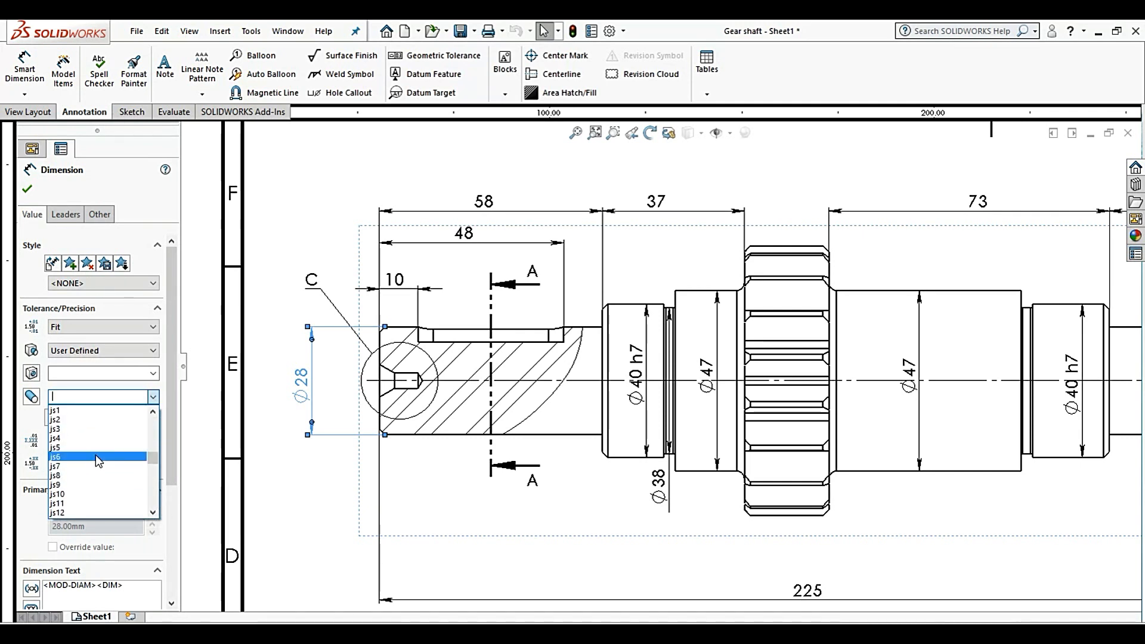
{"action": "scroll", "coordinate": [95, 452], "scroll_direction": "down", "scroll_amount": 7}
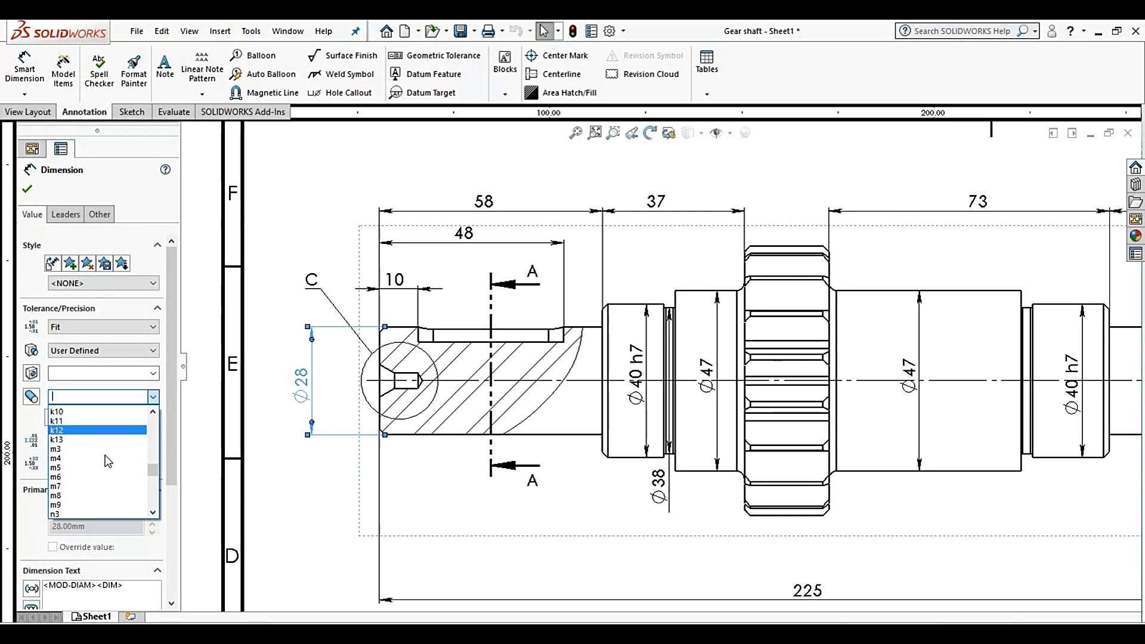
{"action": "left_click", "coordinate": [86, 494]}
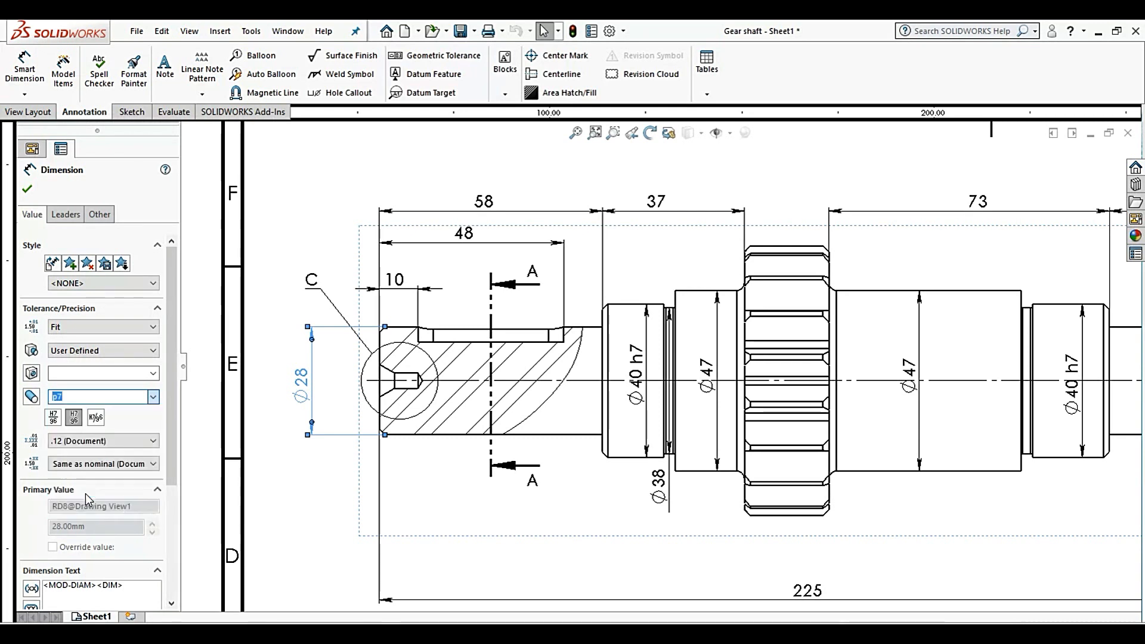
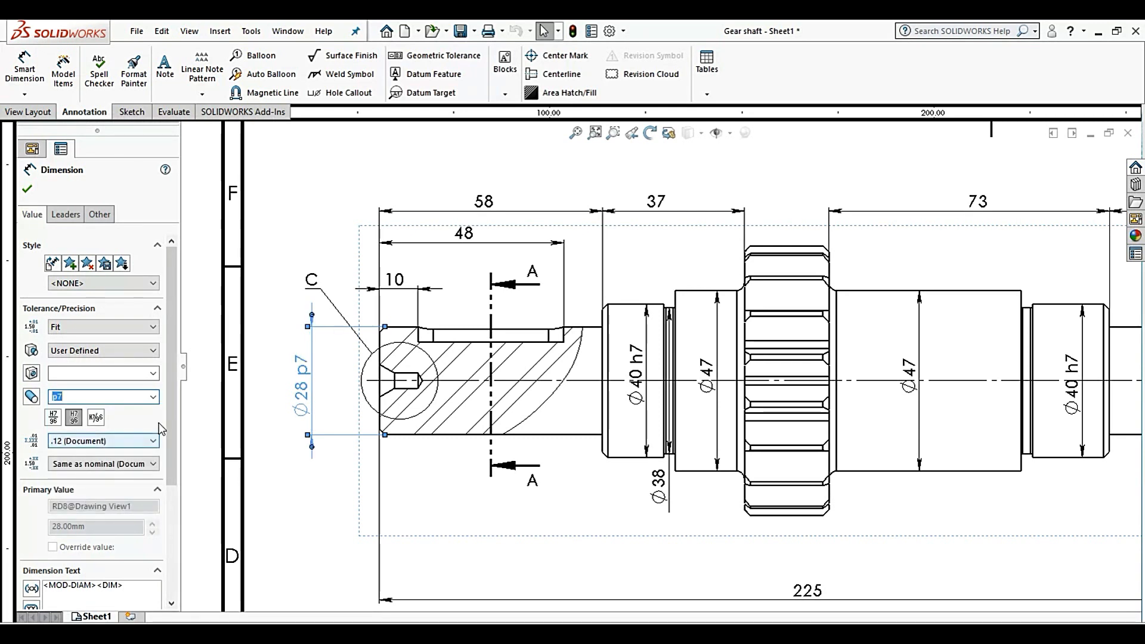
{"action": "left_click", "coordinate": [26, 190]}
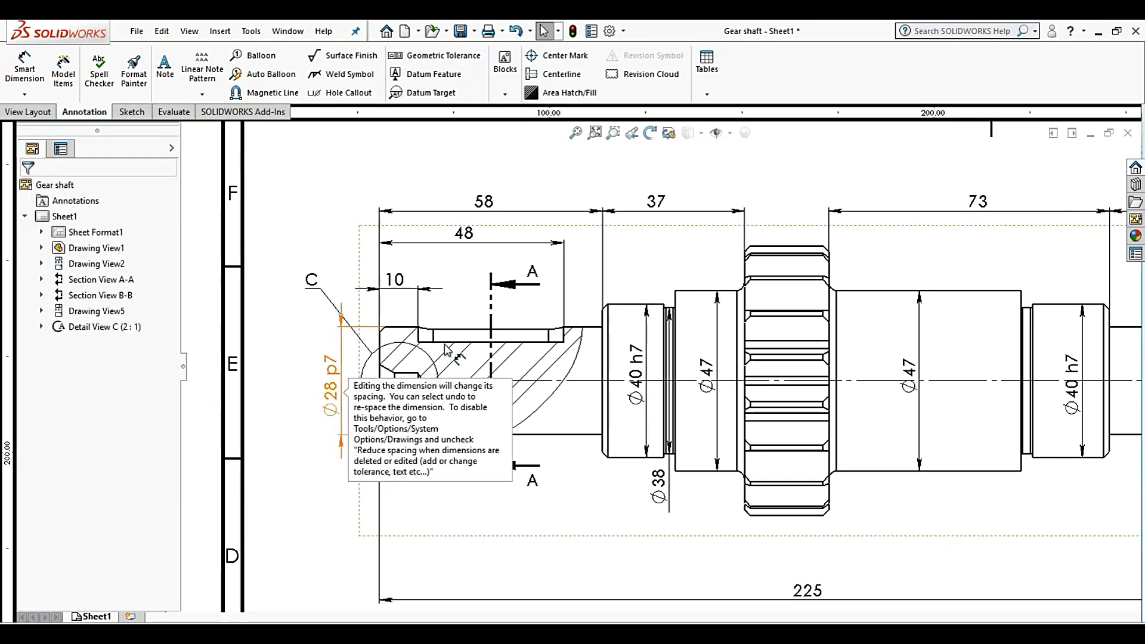
Flip the arrows of the Ø28 p7 dimension at the keyway end so they lie inside the extension lines
{"action": "scroll", "coordinate": [639, 320], "scroll_direction": "up", "scroll_amount": 5}
{"action": "scroll", "coordinate": [615, 360], "scroll_direction": "down", "scroll_amount": 5}
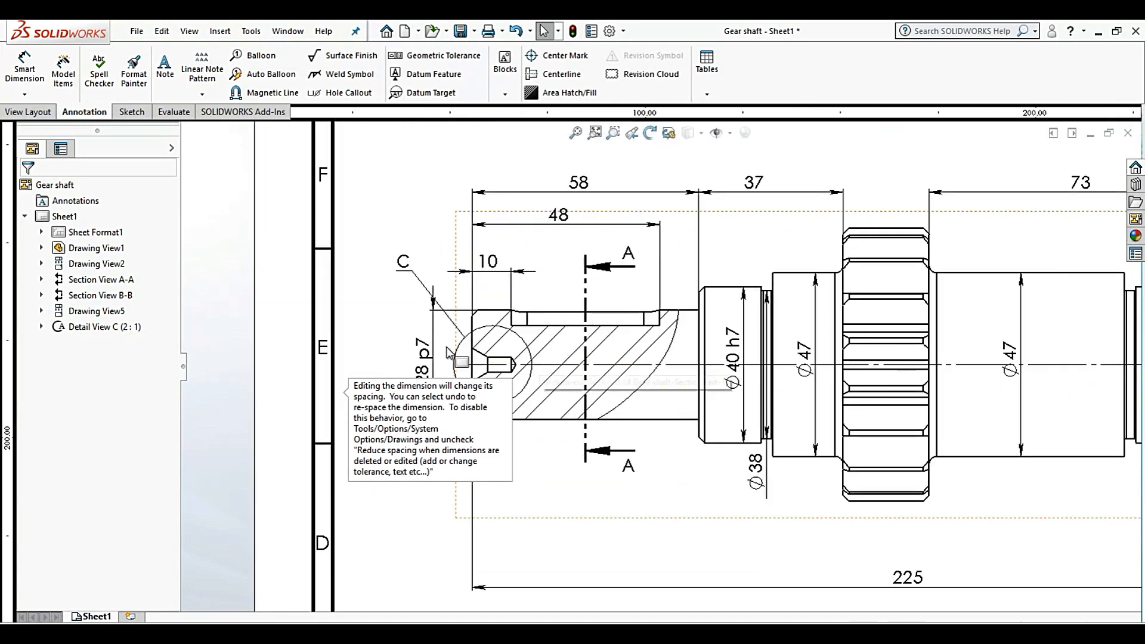
{"action": "left_click", "coordinate": [427, 352]}
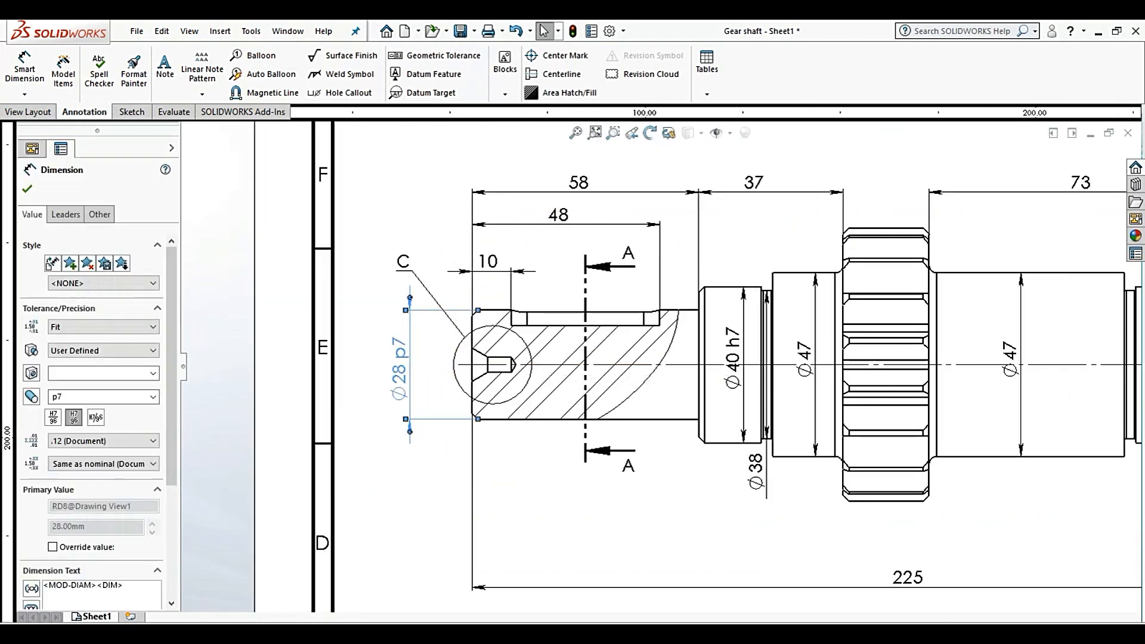
{"action": "left_click", "coordinate": [410, 298]}
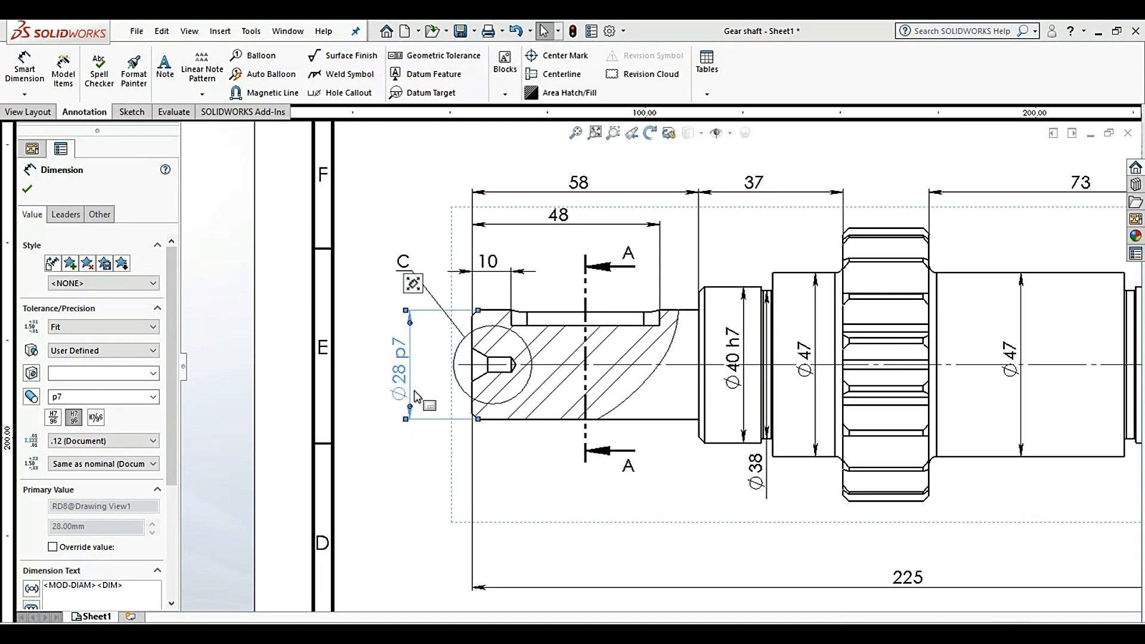
{"action": "left_click", "coordinate": [425, 396]}
Flip the arrows of the Ø28 p7 dimension at the flatted shaft end to the inside of its extension lines
{"action": "scroll", "coordinate": [563, 399], "scroll_direction": "up", "scroll_amount": 7}
{"action": "scroll", "coordinate": [795, 377], "scroll_direction": "down", "scroll_amount": 8}
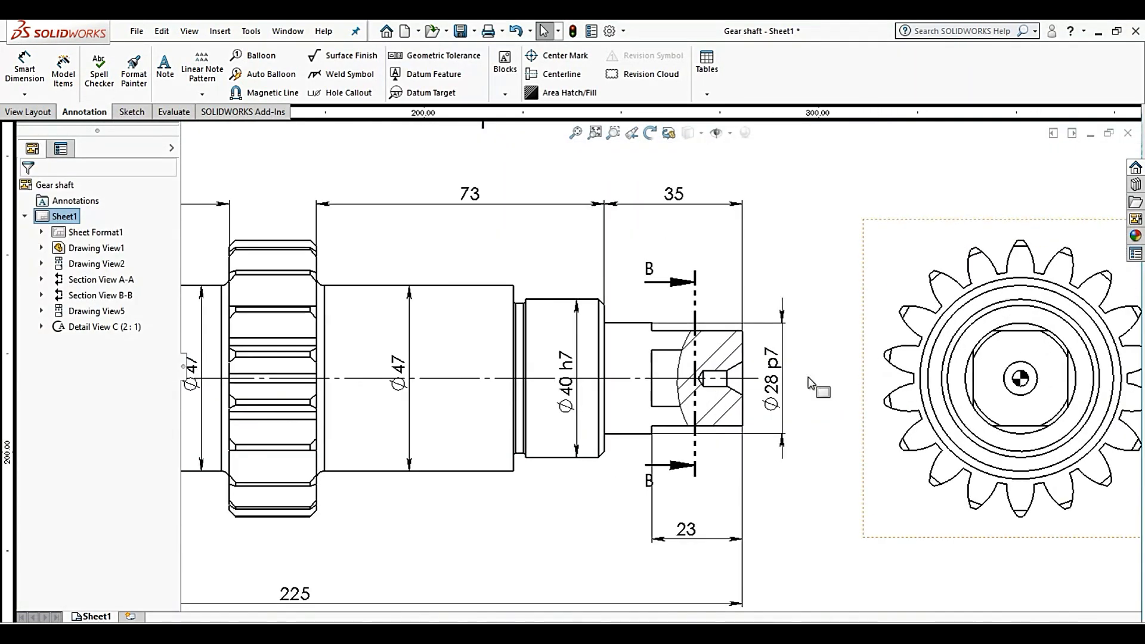
{"action": "left_click_drag", "start_coordinate": [693, 374], "coordinate": [757, 382]}
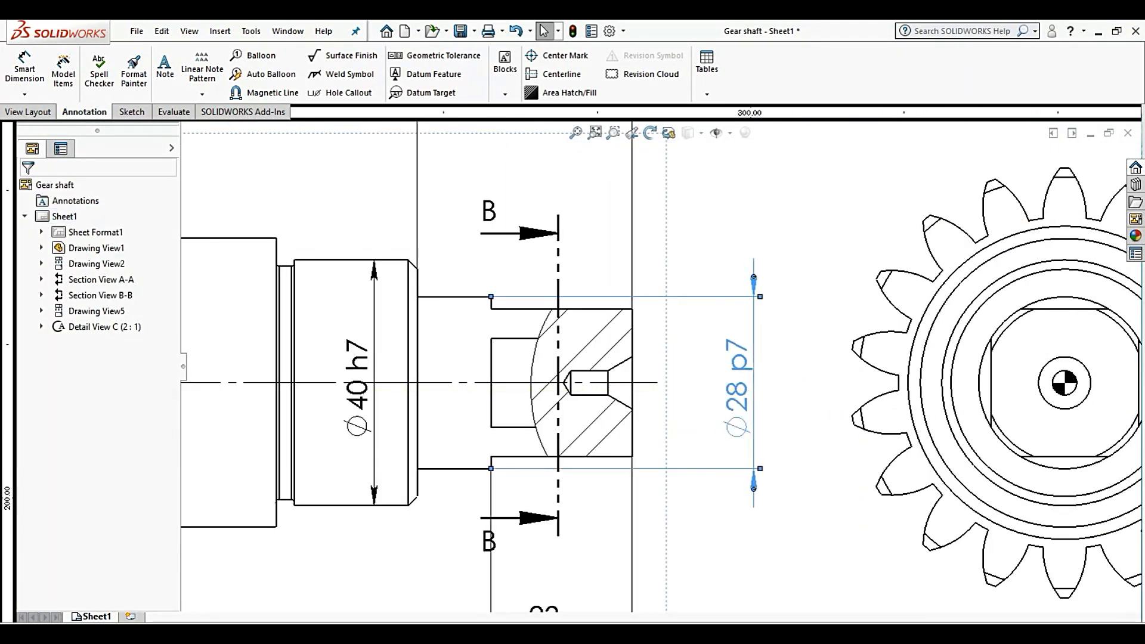
{"action": "left_click", "coordinate": [755, 278]}
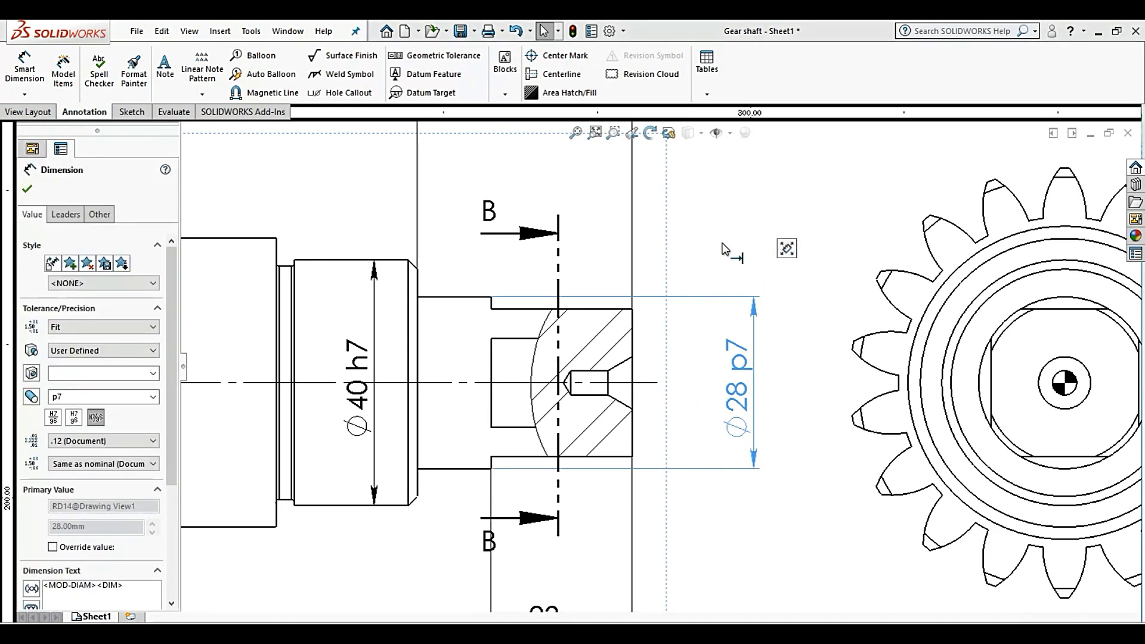
{"action": "left_click", "coordinate": [654, 269]}
Examine the main shaft view for features that still need dimensions
{"action": "scroll", "coordinate": [626, 286], "scroll_direction": "up", "scroll_amount": 5}
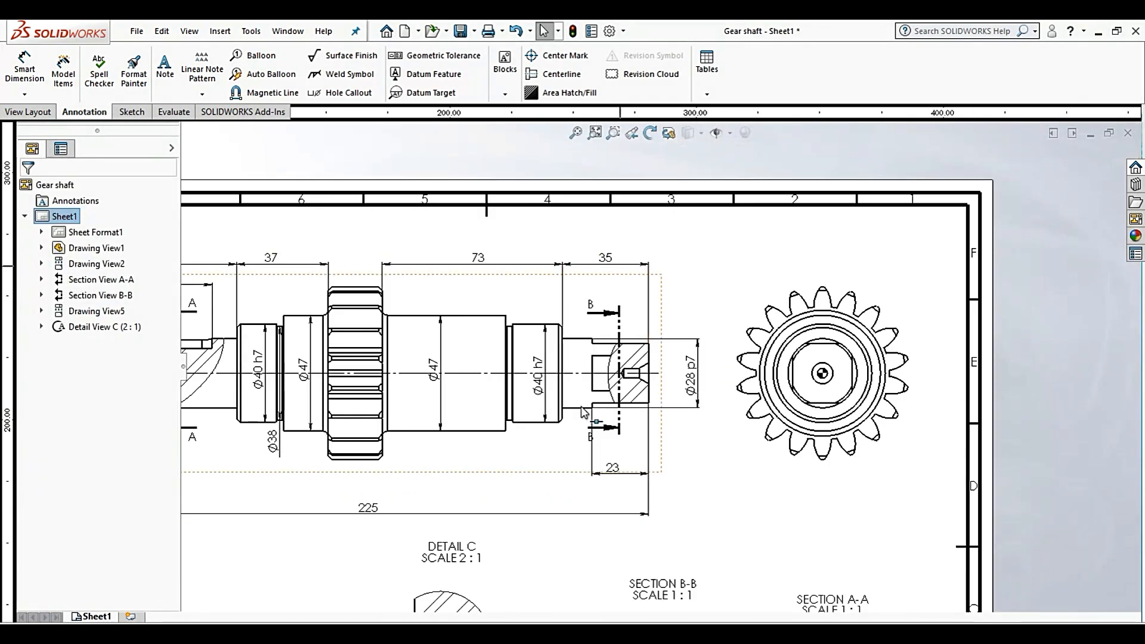
{"action": "scroll", "coordinate": [578, 405], "scroll_direction": "up", "scroll_amount": 3}
{"action": "scroll", "coordinate": [527, 414], "scroll_direction": "down", "scroll_amount": 3}
{"action": "scroll", "coordinate": [529, 418], "scroll_direction": "up", "scroll_amount": 3}
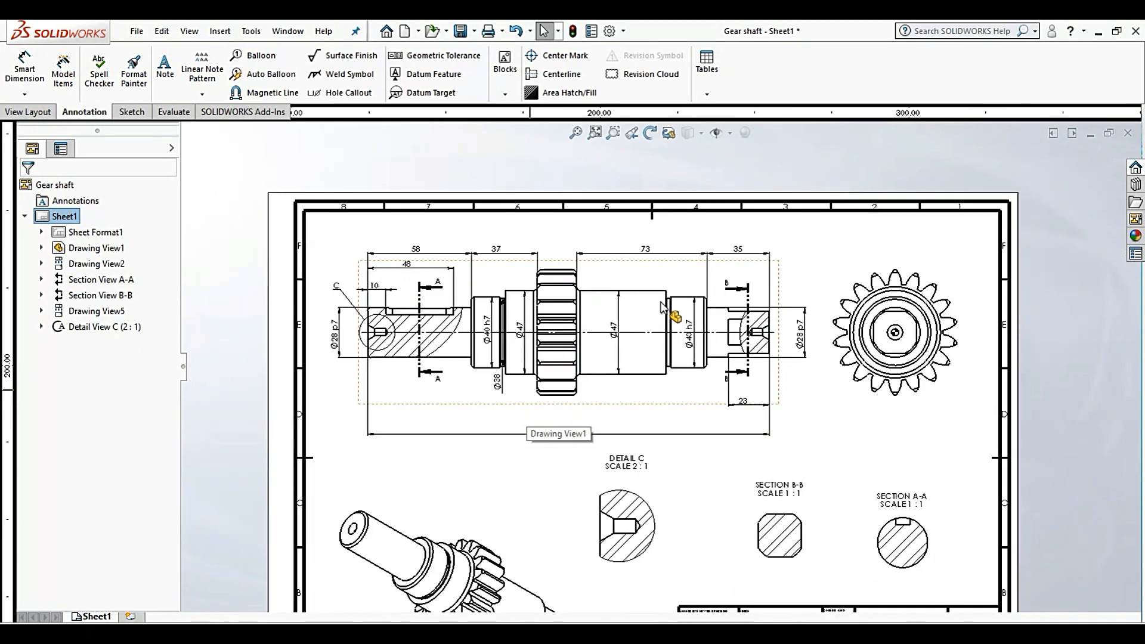
{"action": "scroll", "coordinate": [579, 295], "scroll_direction": "down", "scroll_amount": 2}
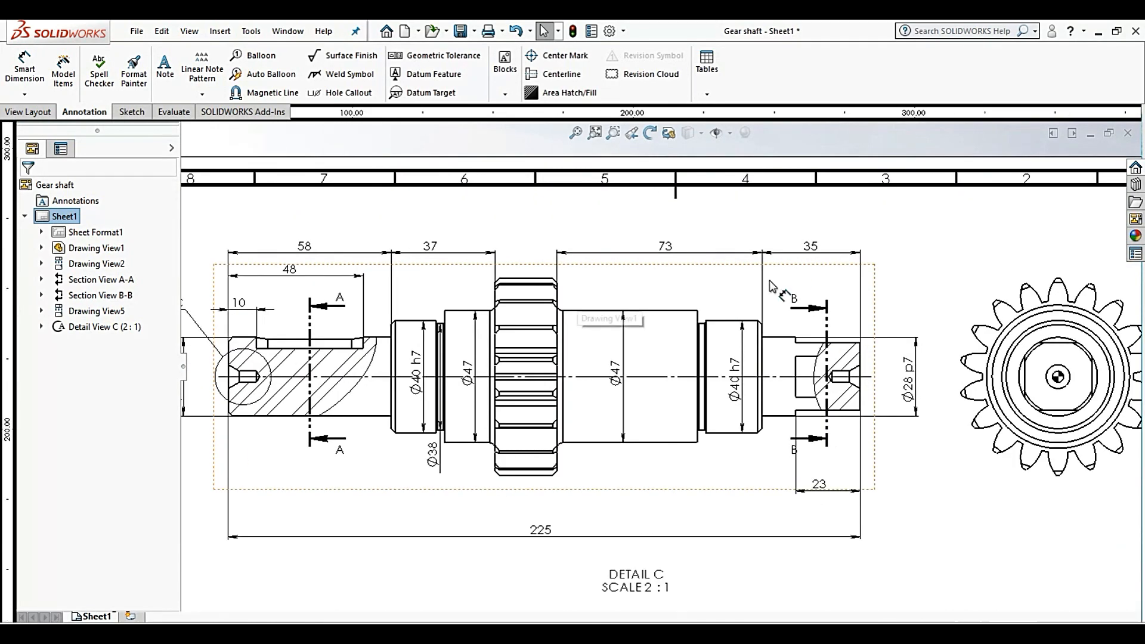
{"action": "scroll", "coordinate": [667, 244], "scroll_direction": "down", "scroll_amount": 2}
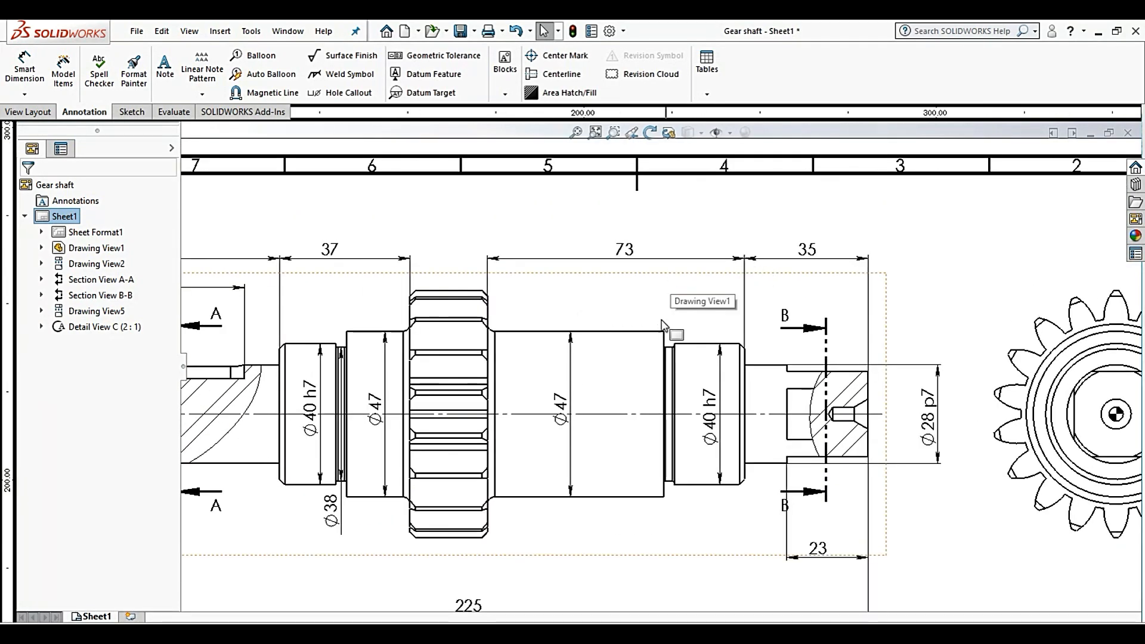
{"action": "scroll", "coordinate": [665, 325], "scroll_direction": "up", "scroll_amount": 3}
{"action": "scroll", "coordinate": [669, 332], "scroll_direction": "down", "scroll_amount": 2}
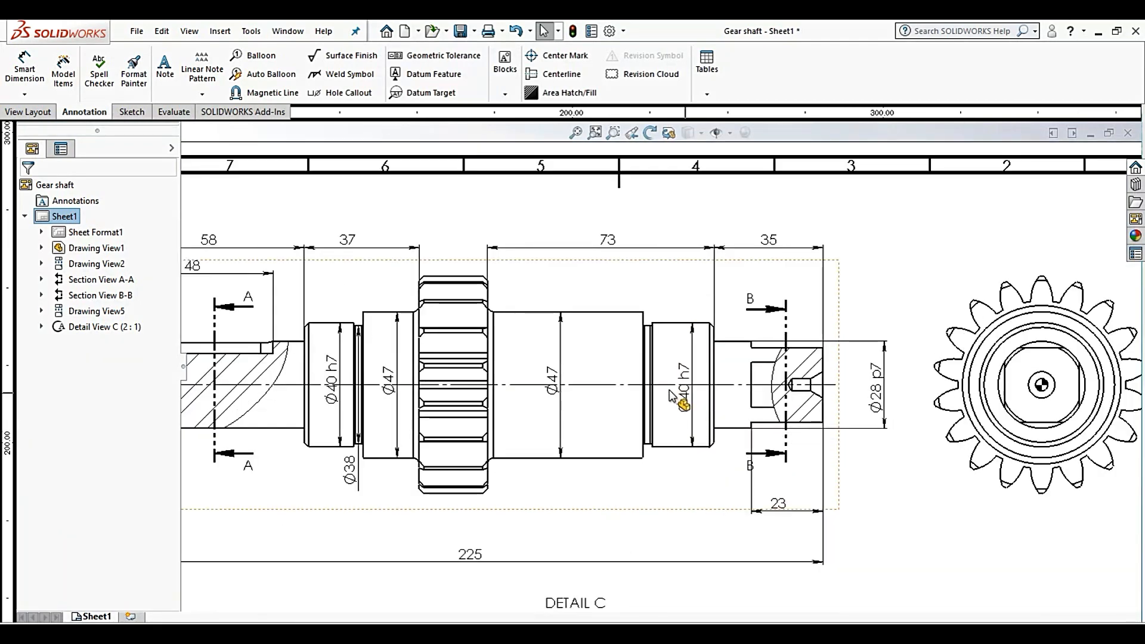
Dimension the diameter of the narrow groove beside the Ø40 h7 seat nearest section B-B, placing it over the Ø47 body
{"action": "scroll", "coordinate": [665, 381], "scroll_direction": "down", "scroll_amount": 1}
{"action": "scroll", "coordinate": [670, 328], "scroll_direction": "down", "scroll_amount": 2}
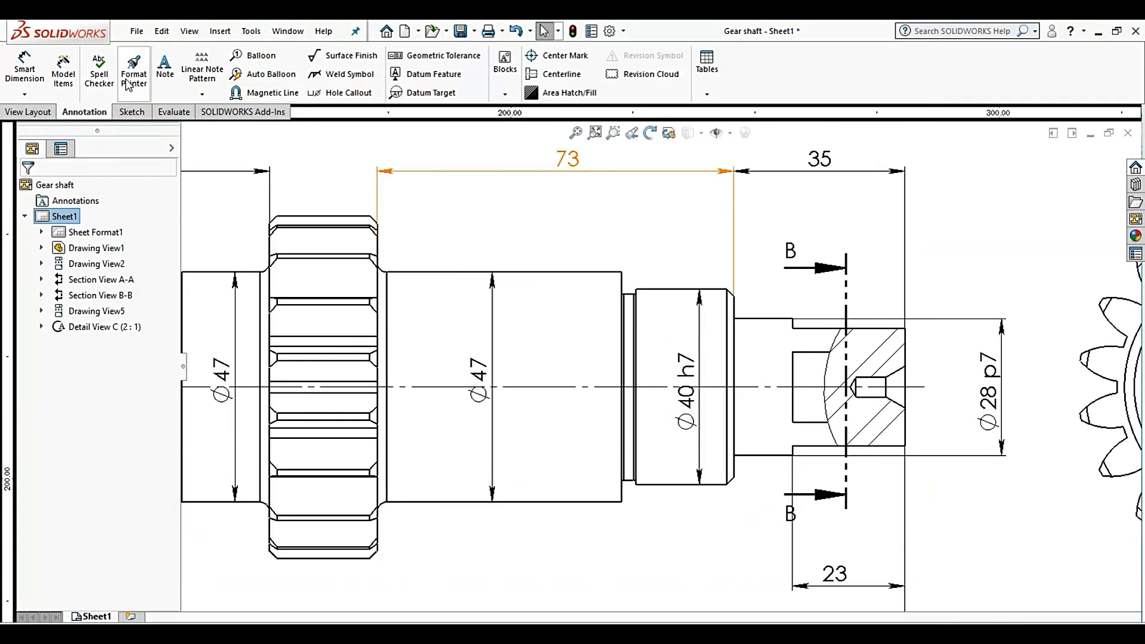
{"action": "left_click", "coordinate": [42, 66]}
{"action": "scroll", "coordinate": [581, 340], "scroll_direction": "down", "scroll_amount": 2}
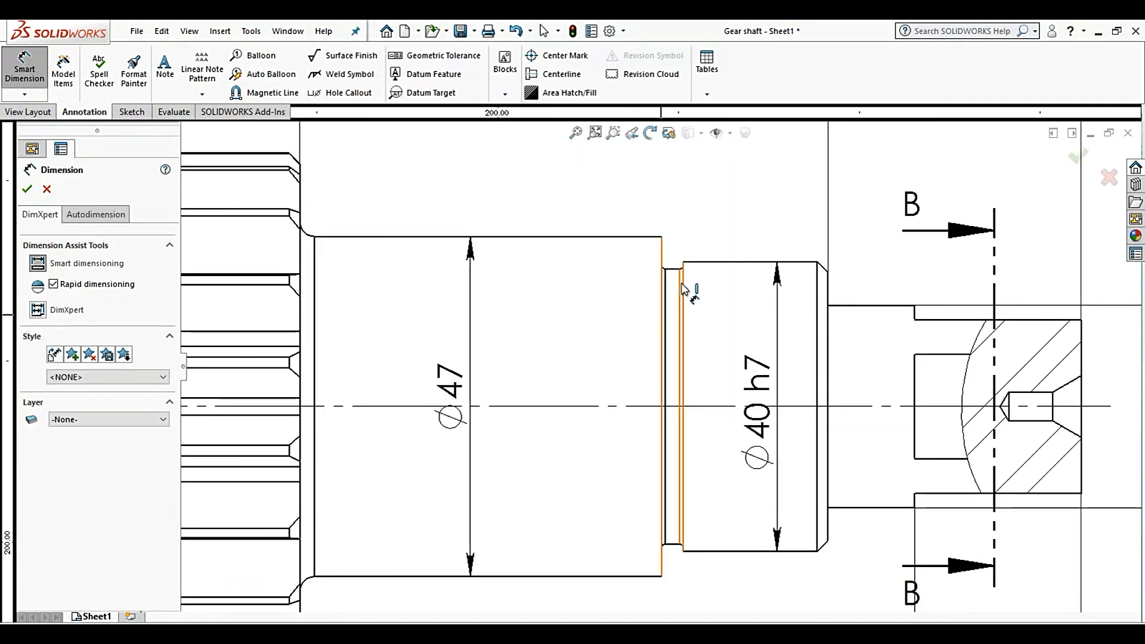
{"action": "left_click", "coordinate": [675, 271]}
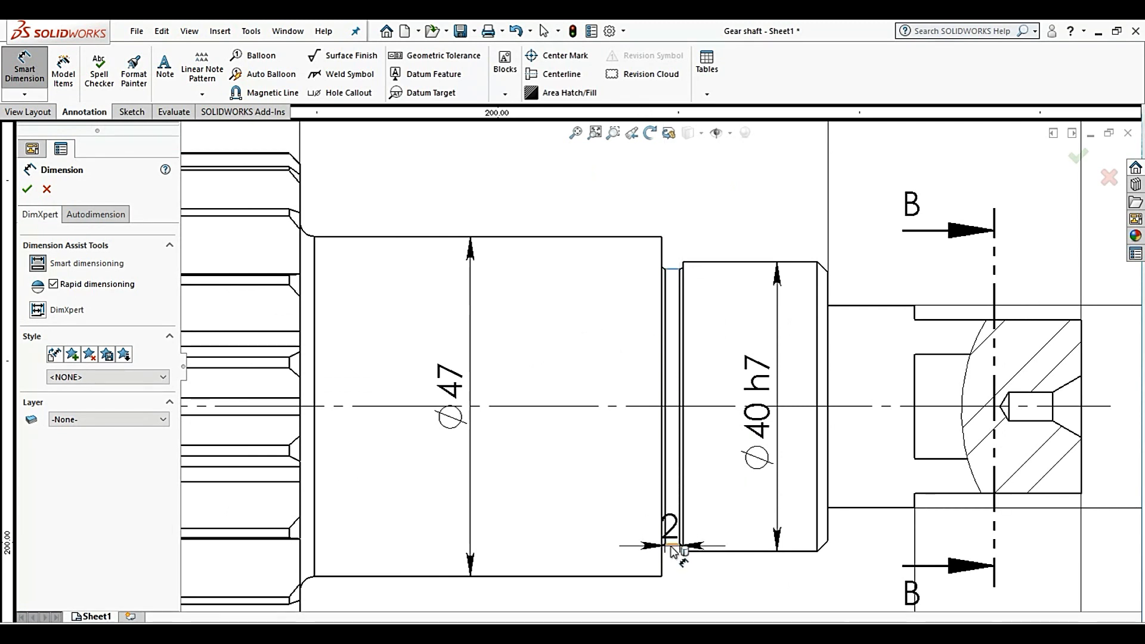
{"action": "left_click", "coordinate": [676, 544]}
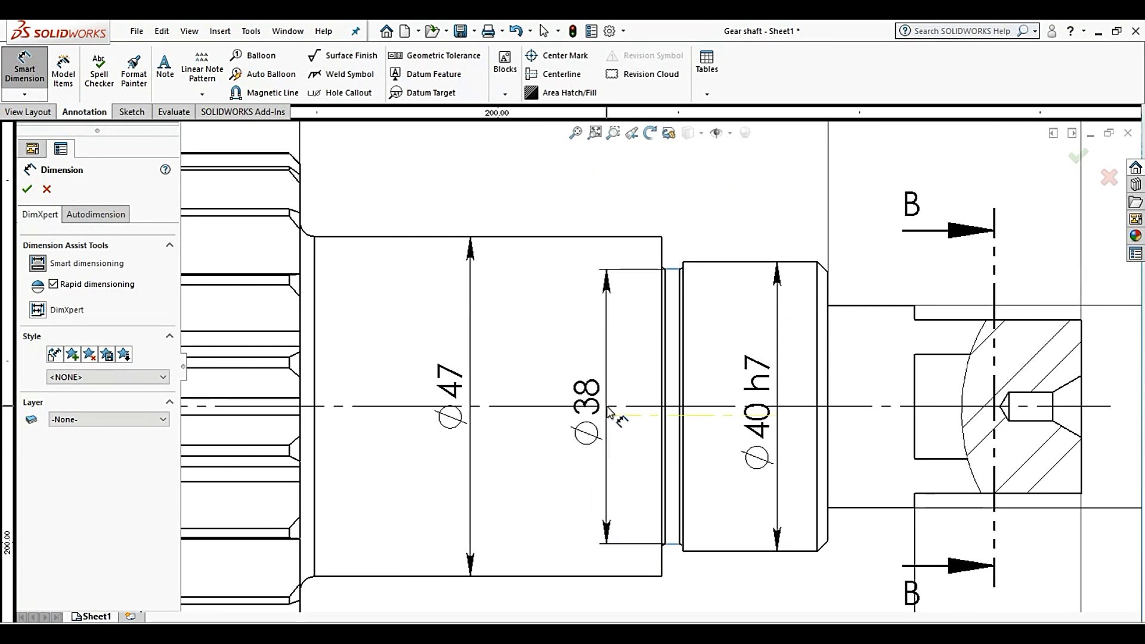
{"action": "left_click", "coordinate": [606, 393]}
{"action": "key", "text": "Escape"}
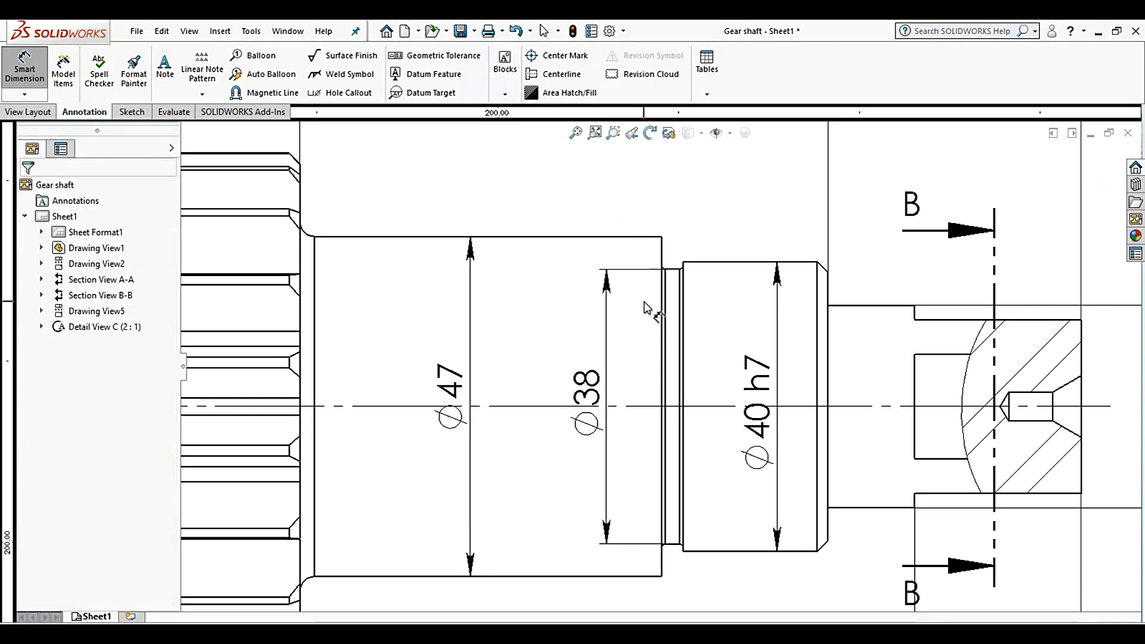
Examine the whole drawing sheet and the dimensions of the main shaft view
{"action": "scroll", "coordinate": [646, 307], "scroll_direction": "up", "scroll_amount": 3}
{"action": "scroll", "coordinate": [660, 410], "scroll_direction": "down", "scroll_amount": 1}
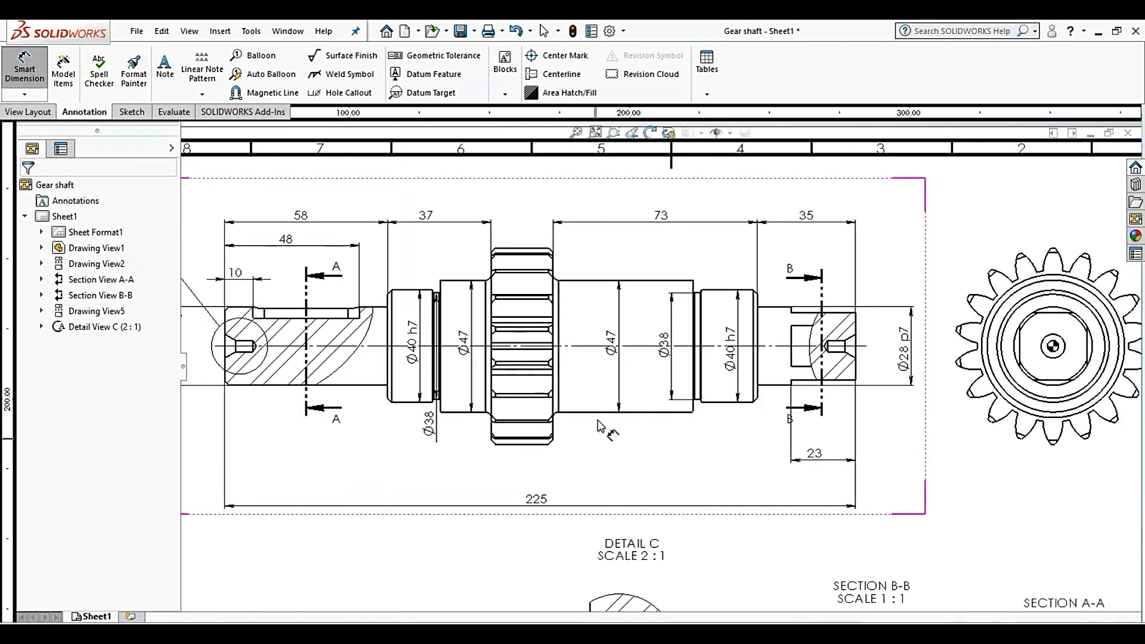
{"action": "scroll", "coordinate": [692, 388], "scroll_direction": "up", "scroll_amount": 2}
{"action": "scroll", "coordinate": [692, 387], "scroll_direction": "up", "scroll_amount": 2}
{"action": "scroll", "coordinate": [709, 477], "scroll_direction": "down", "scroll_amount": 1}
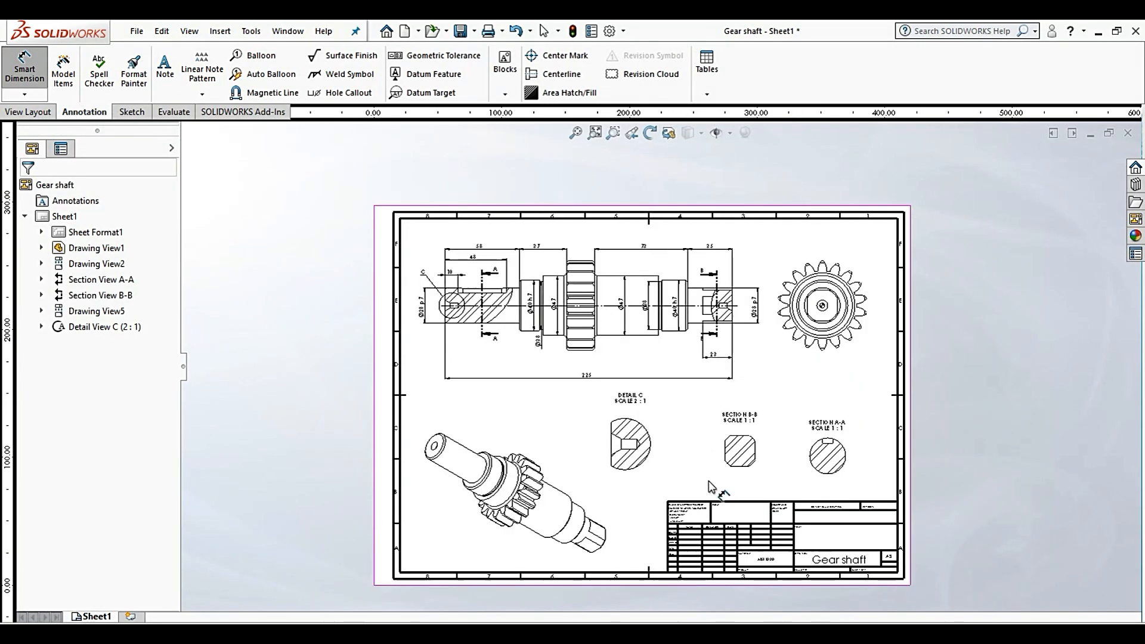
{"action": "scroll", "coordinate": [656, 292], "scroll_direction": "down", "scroll_amount": 2}
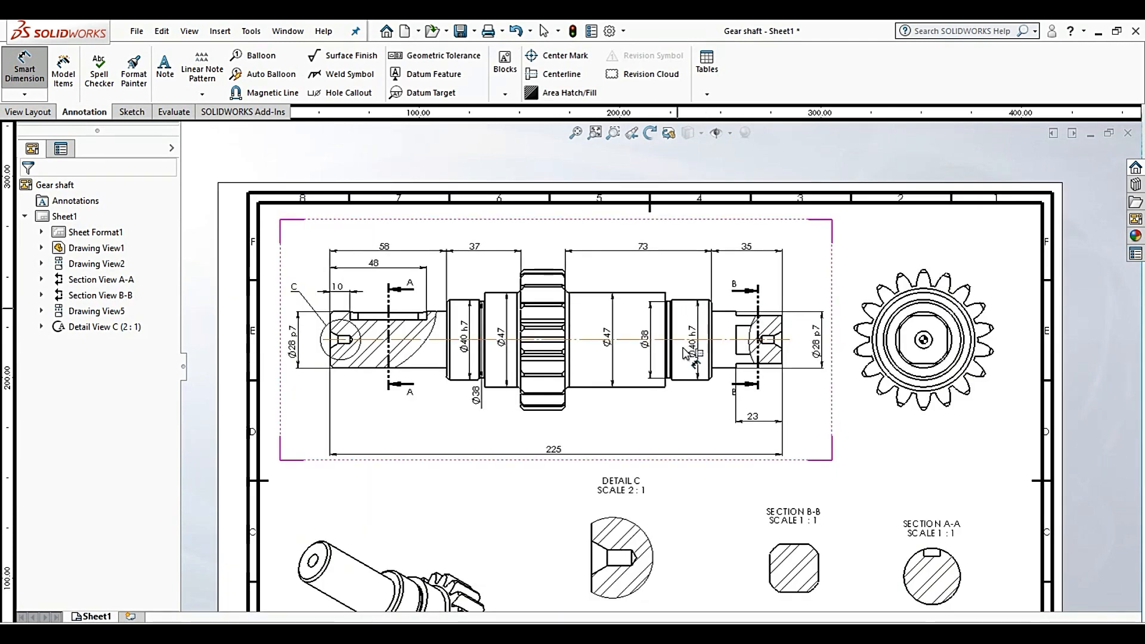
{"action": "scroll", "coordinate": [684, 352], "scroll_direction": "down", "scroll_amount": 1}
{"action": "scroll", "coordinate": [684, 355], "scroll_direction": "down", "scroll_amount": 1}
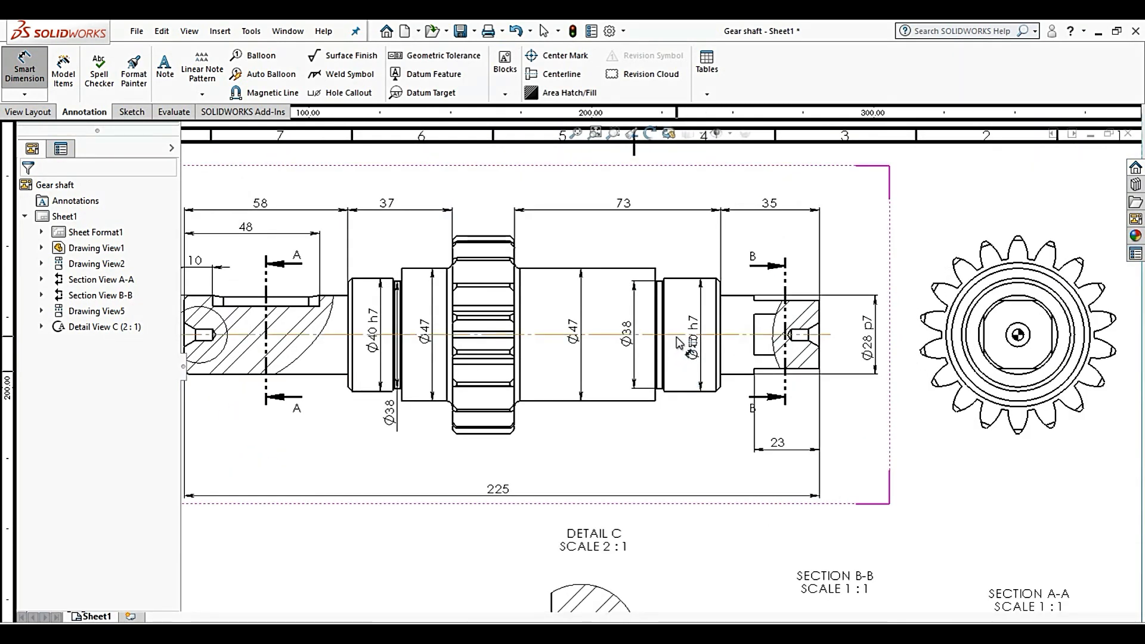
Dimension the upper chamfer's width at the keyway end of the shaft and place it just below the 10 mm dimension
{"action": "scroll", "coordinate": [679, 343], "scroll_direction": "up", "scroll_amount": 3}
{"action": "scroll", "coordinate": [377, 320], "scroll_direction": "down", "scroll_amount": 6}
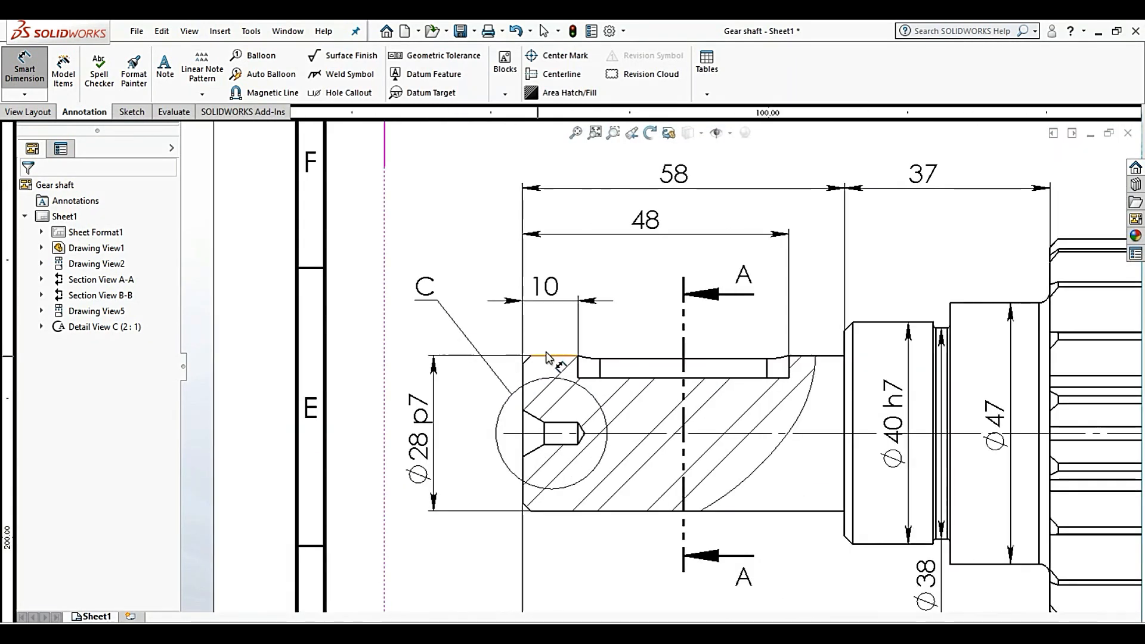
{"action": "left_click", "coordinate": [525, 367]}
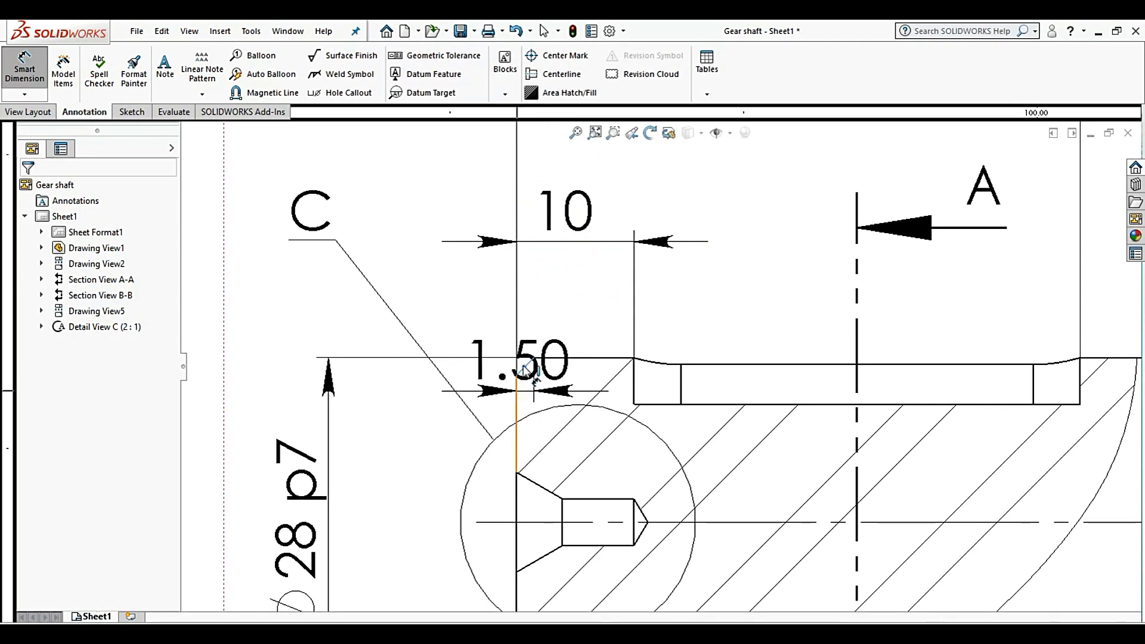
{"action": "left_click", "coordinate": [529, 398]}
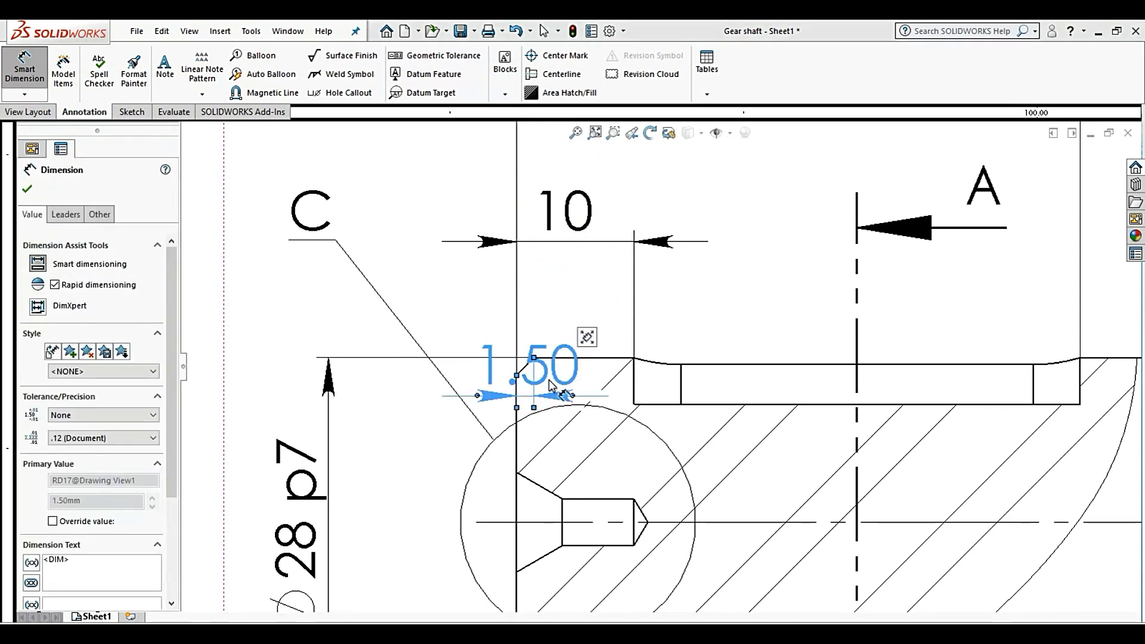
{"action": "mouse_move", "coordinate": [528, 301]}
{"action": "left_mouse_down"}
{"action": "mouse_move", "coordinate": [525, 282]}
{"action": "mouse_move", "coordinate": [493, 299]}
{"action": "left_mouse_up"}
{"action": "scroll", "coordinate": [542, 342], "scroll_direction": "up", "scroll_amount": 7}
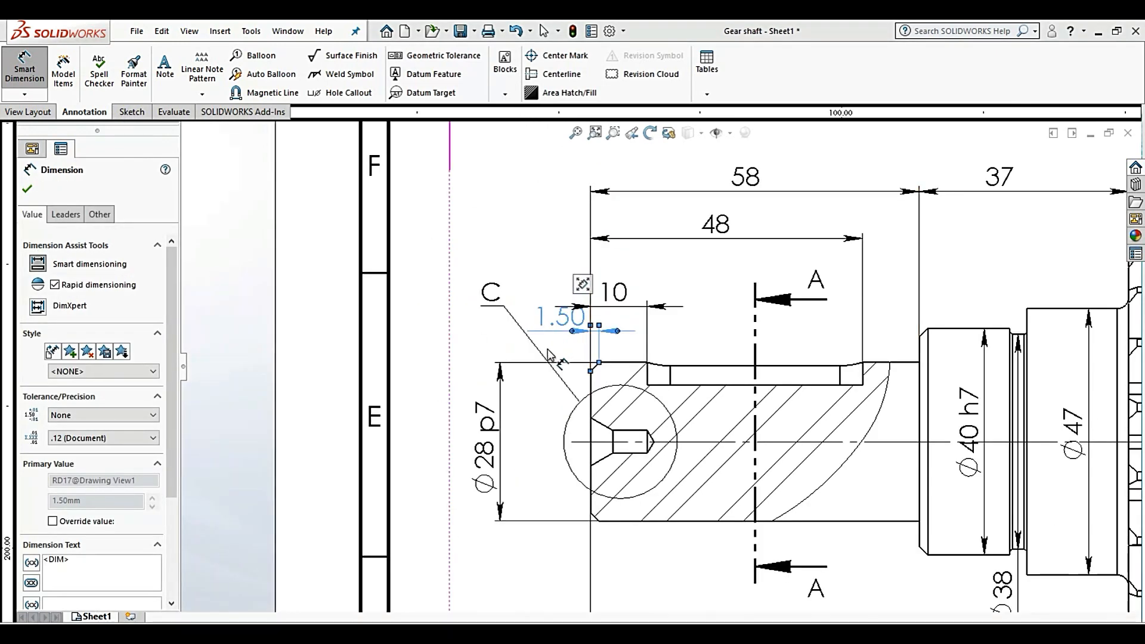
{"action": "scroll", "coordinate": [658, 325], "scroll_direction": "down", "scroll_amount": 3}
{"action": "scroll", "coordinate": [657, 325], "scroll_direction": "down", "scroll_amount": 4}
{"action": "scroll", "coordinate": [578, 396], "scroll_direction": "up", "scroll_amount": 5}
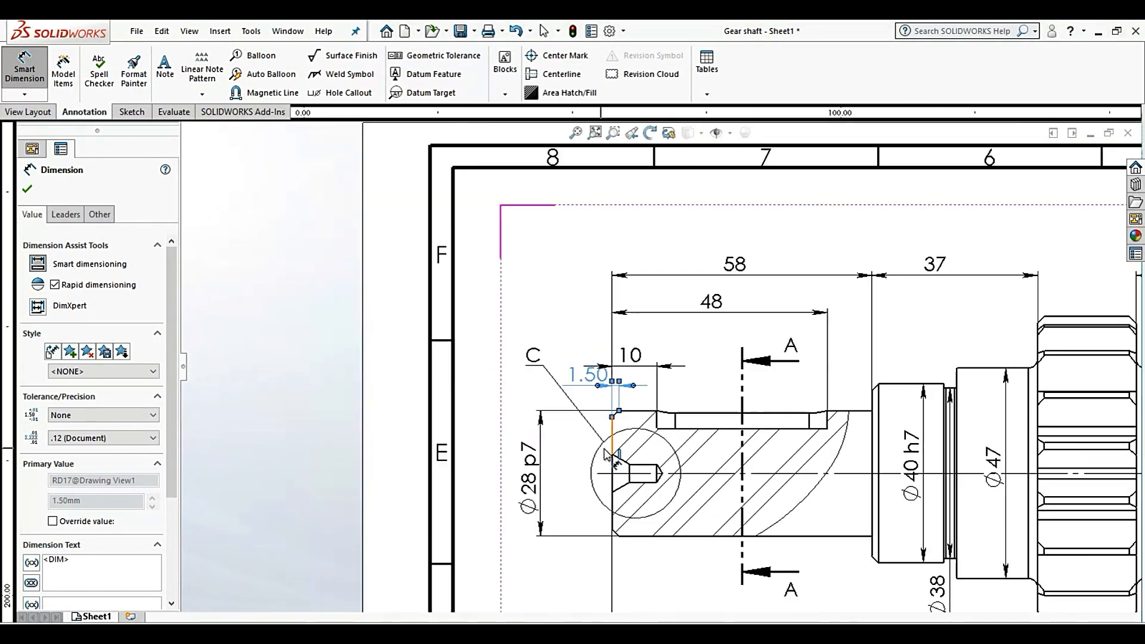
Move the chamfer dimension at the keyway end below the shaft, clear of its extension lines beside the shaft end
{"action": "scroll", "coordinate": [655, 411], "scroll_direction": "down", "scroll_amount": 2}
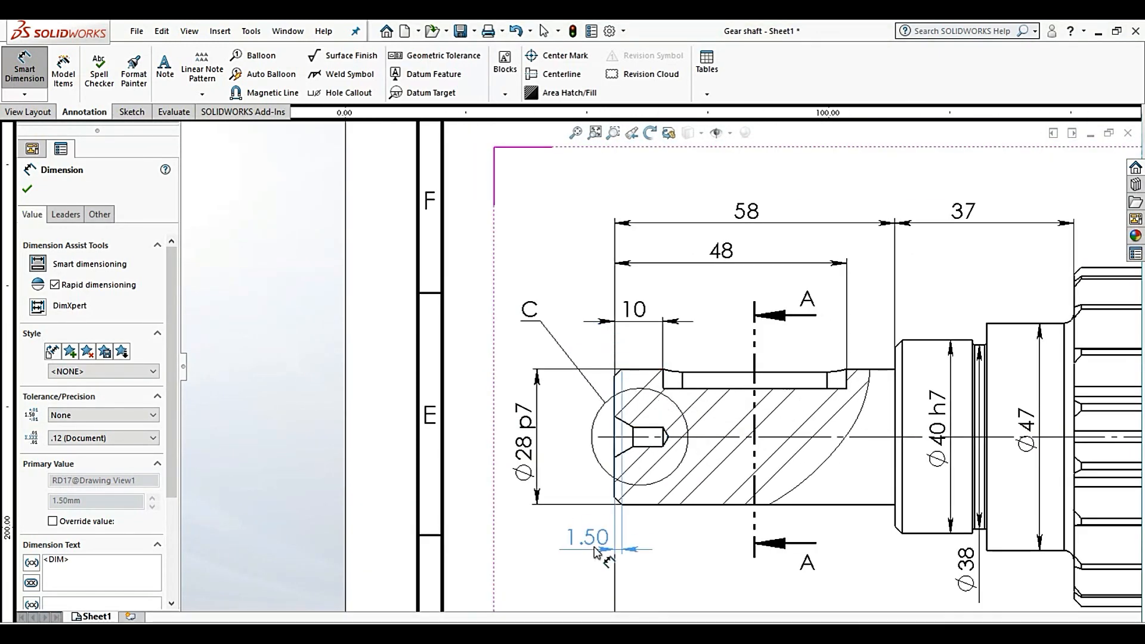
{"action": "left_click_drag", "start_coordinate": [594, 547], "coordinate": [572, 552]}
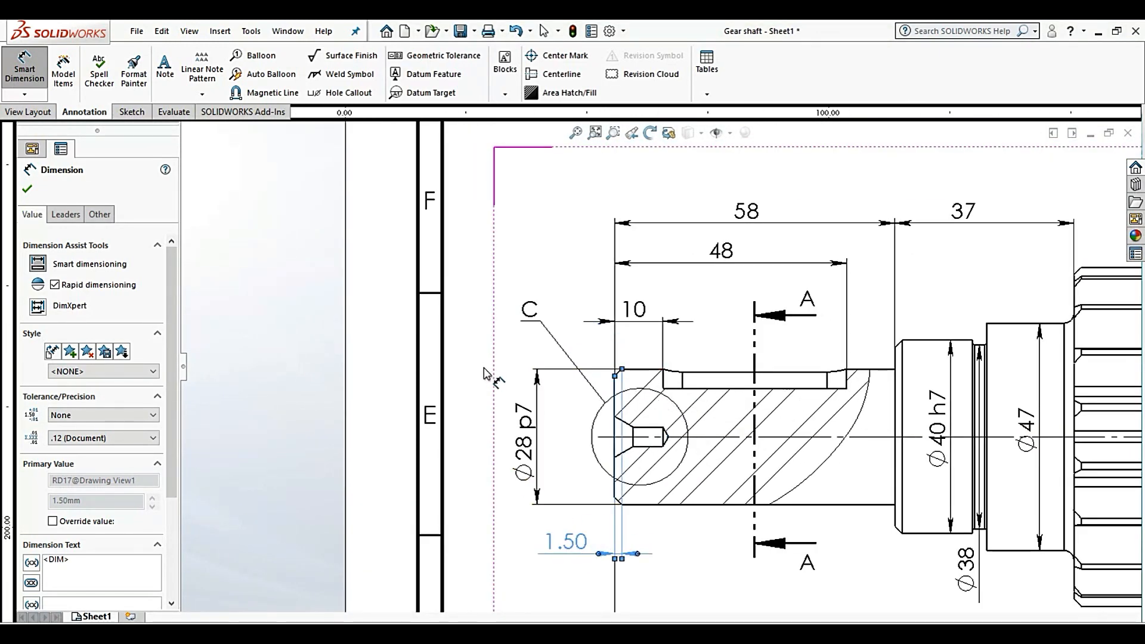
{"action": "left_click", "coordinate": [483, 368]}
{"action": "scroll", "coordinate": [658, 440], "scroll_direction": "up", "scroll_amount": 3}
{"action": "scroll", "coordinate": [805, 458], "scroll_direction": "down", "scroll_amount": 2}
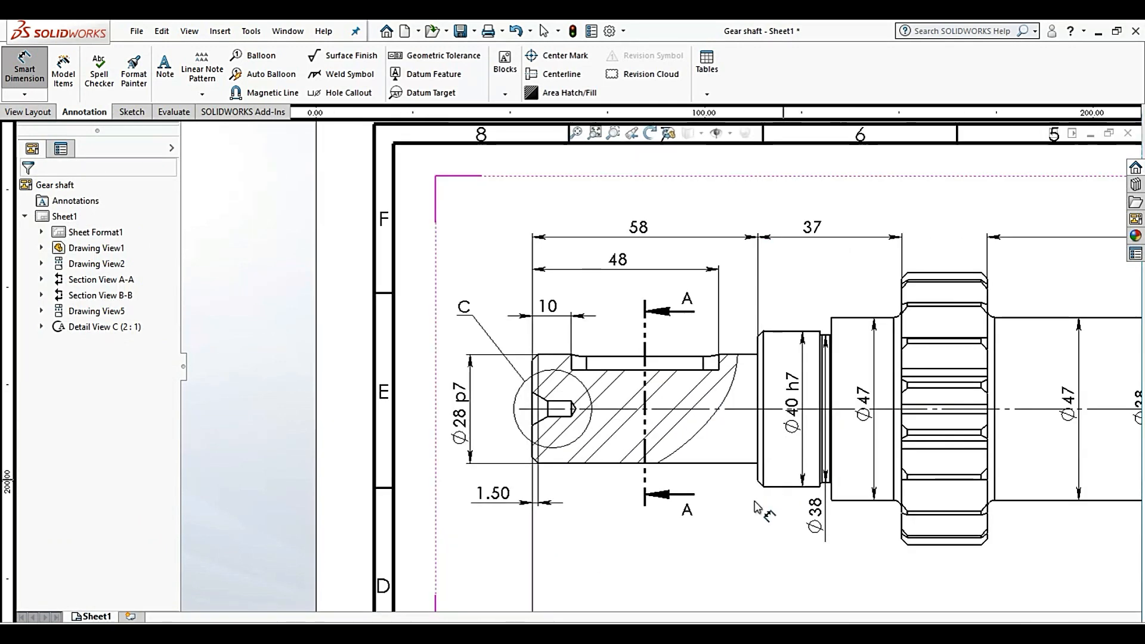
{"action": "scroll", "coordinate": [757, 509], "scroll_direction": "down", "scroll_amount": 5}
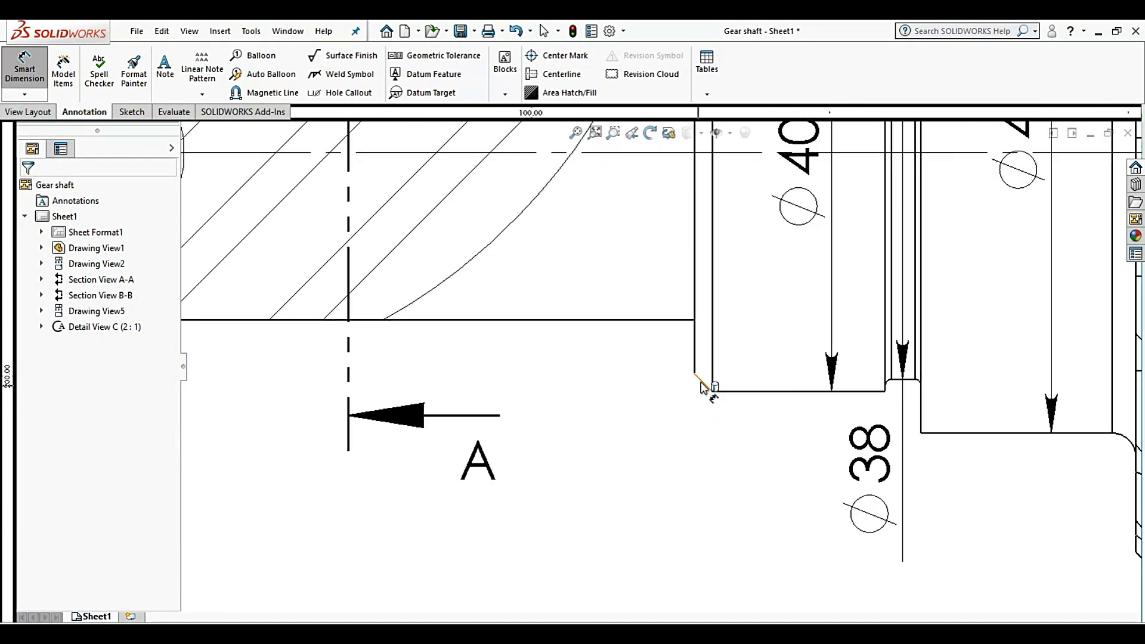
{"action": "left_click", "coordinate": [702, 385]}
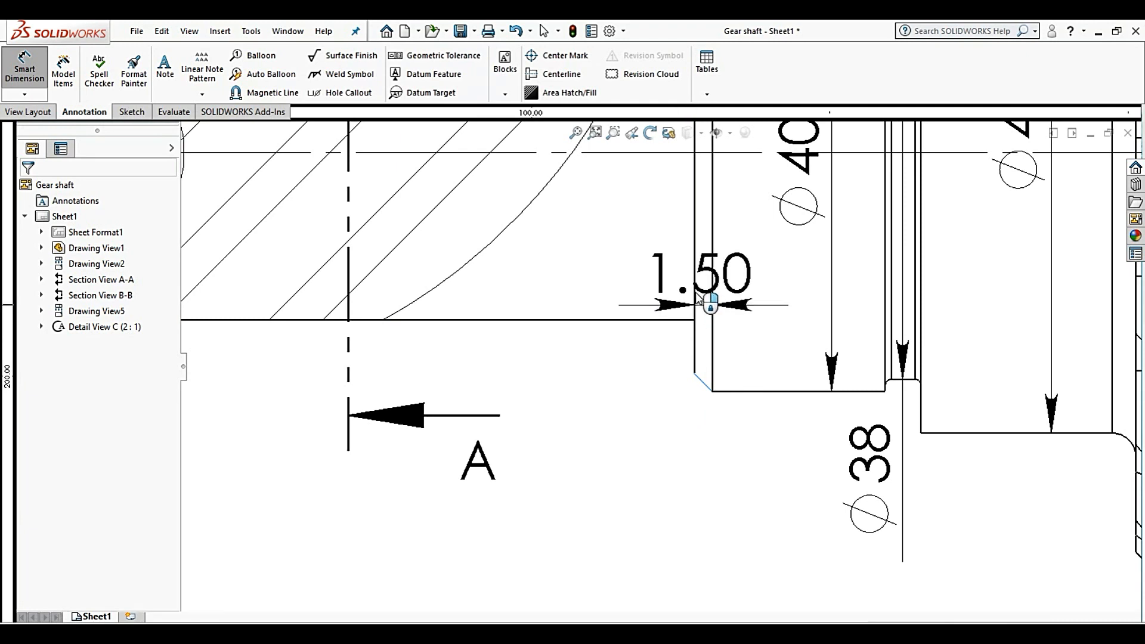
{"action": "left_click", "coordinate": [695, 343]}
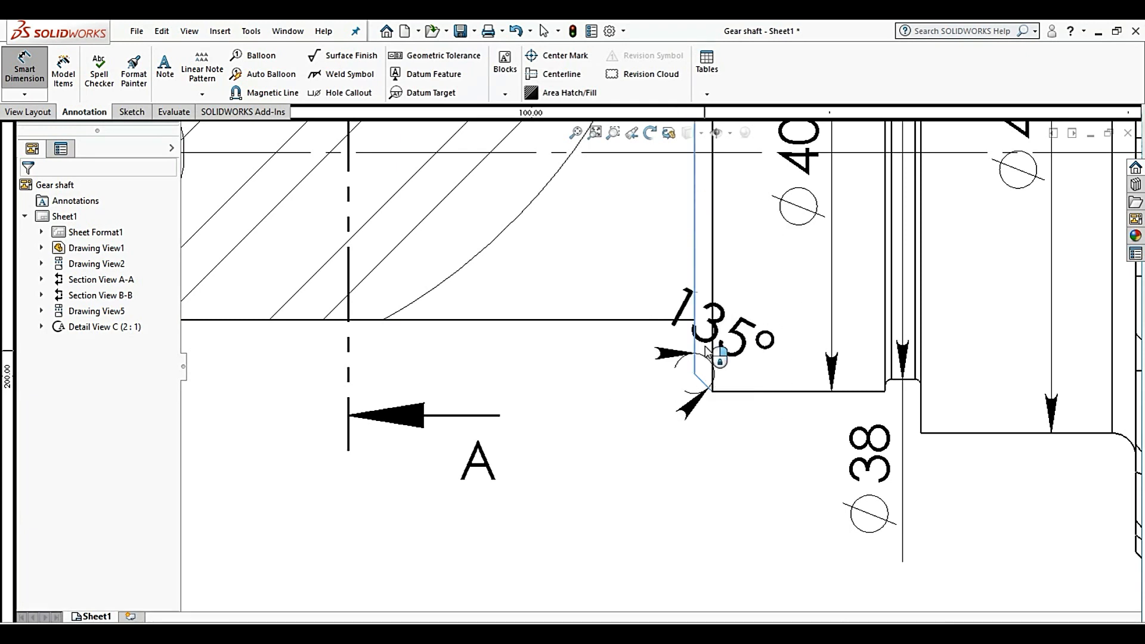
{"action": "key", "text": "Escape"}
Dimension the lower chamfer's width on the Ø40 h7 seat nearest the keyway and place it below the shaft, beside the Ø38 dimension
{"action": "left_click", "coordinate": [708, 384]}
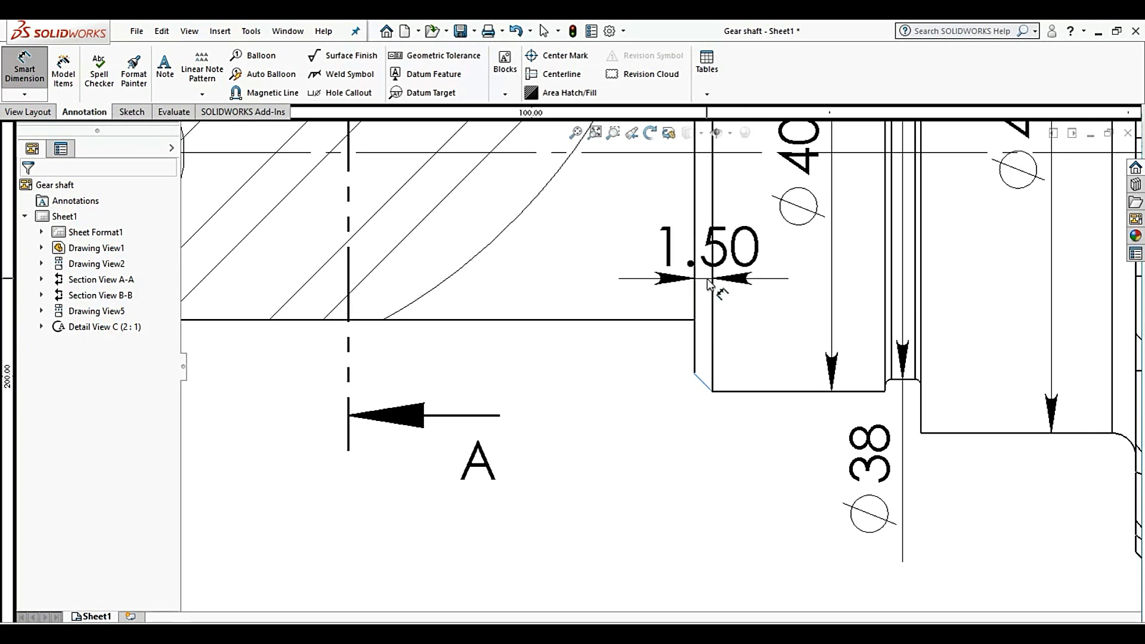
{"action": "left_click", "coordinate": [708, 280]}
{"action": "left_click_drag", "start_coordinate": [729, 260], "coordinate": [615, 548]}
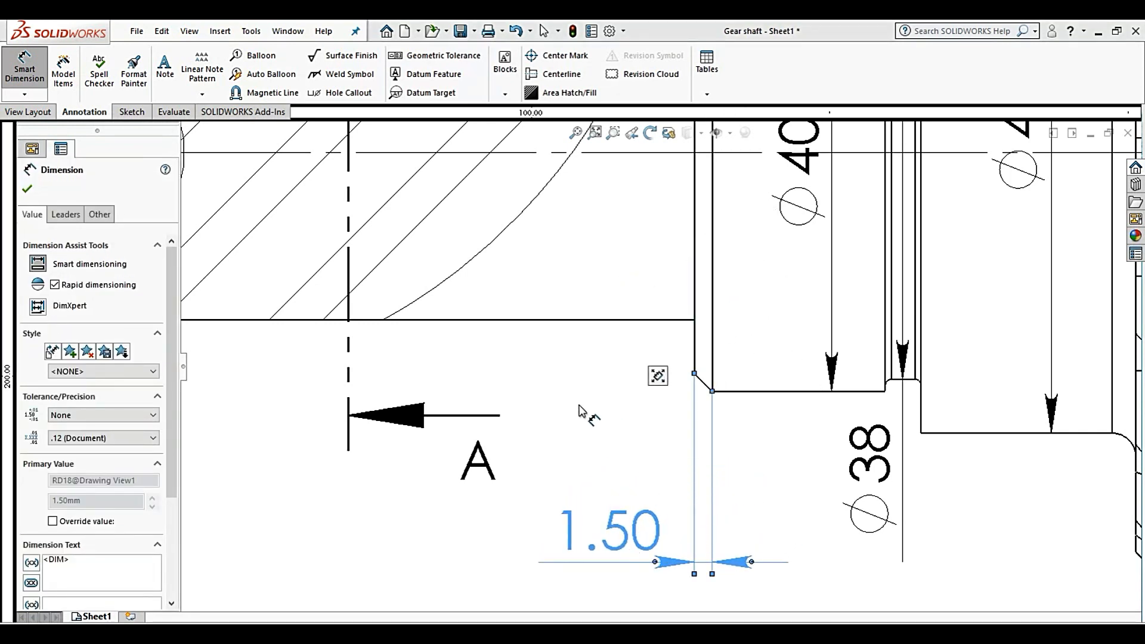
{"action": "left_click", "coordinate": [618, 454]}
{"action": "scroll", "coordinate": [650, 475], "scroll_direction": "up", "scroll_amount": 4}
{"action": "scroll", "coordinate": [798, 396], "scroll_direction": "down", "scroll_amount": 3}
{"action": "scroll", "coordinate": [810, 378], "scroll_direction": "up", "scroll_amount": 4}
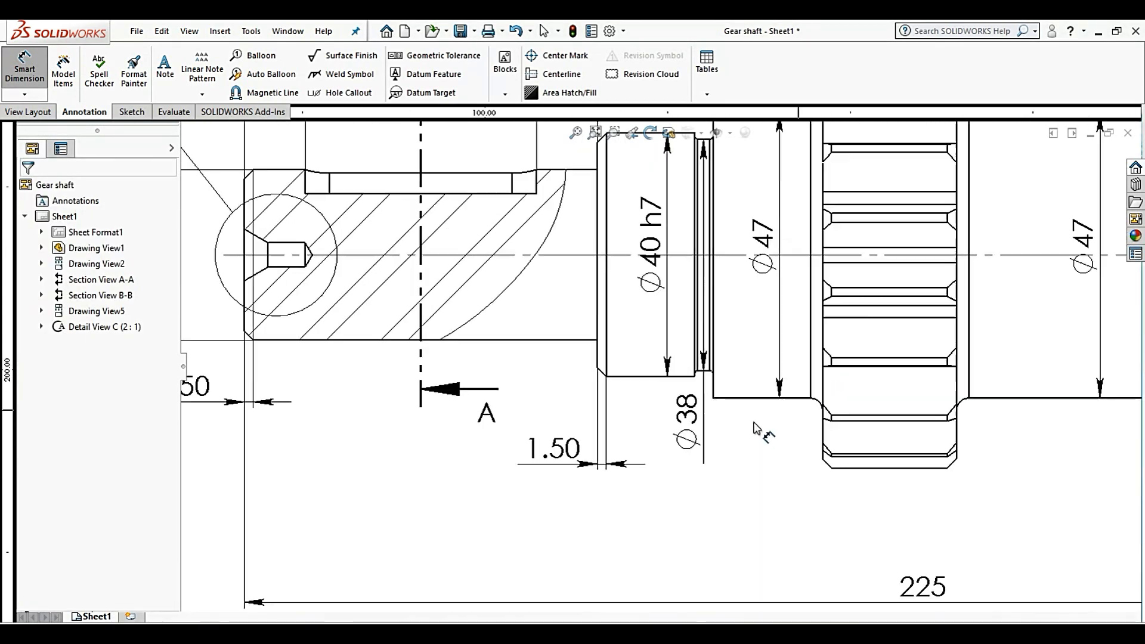
Set the precision of all five chamfer dimensions to one decimal place (.1) and append x45° to their text
{"action": "scroll", "coordinate": [763, 428], "scroll_direction": "up", "scroll_amount": 3}
{"action": "scroll", "coordinate": [717, 428], "scroll_direction": "up", "scroll_amount": 3}
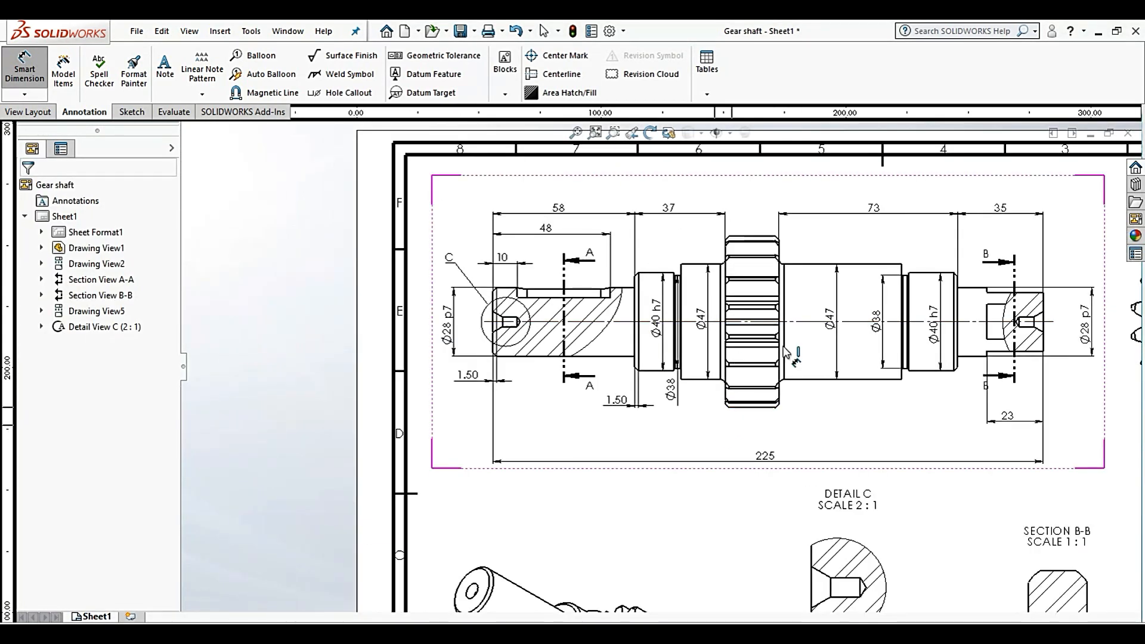
{"action": "scroll", "coordinate": [823, 372], "scroll_direction": "down", "scroll_amount": 3}
{"action": "scroll", "coordinate": [887, 393], "scroll_direction": "down", "scroll_amount": 3}
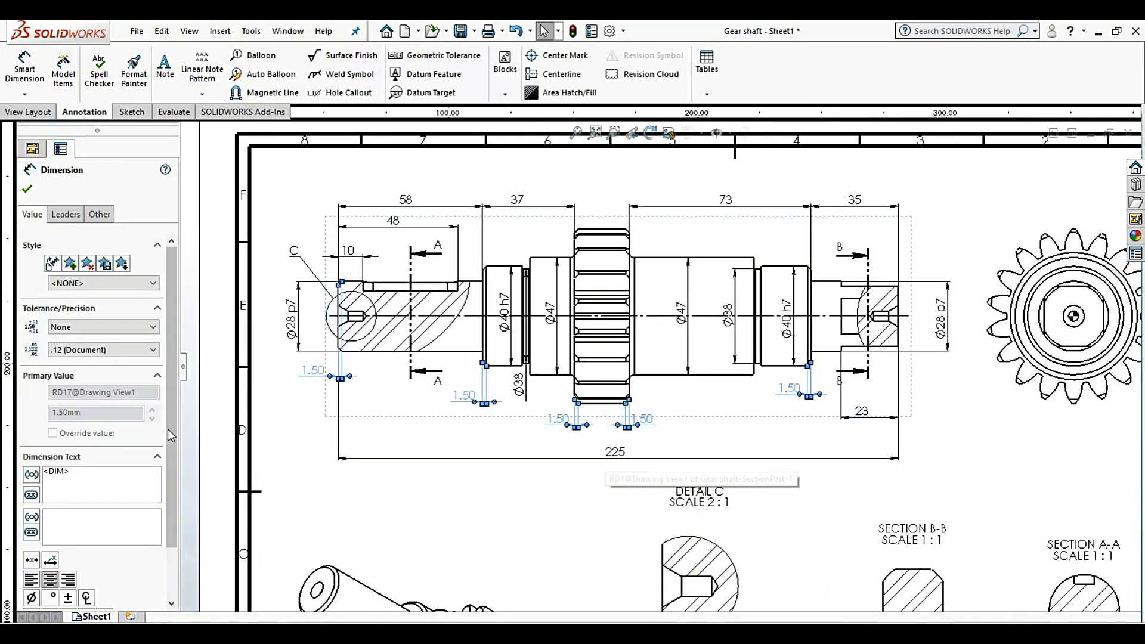
{"action": "left_click_drag", "start_coordinate": [173, 424], "coordinate": [174, 465]}
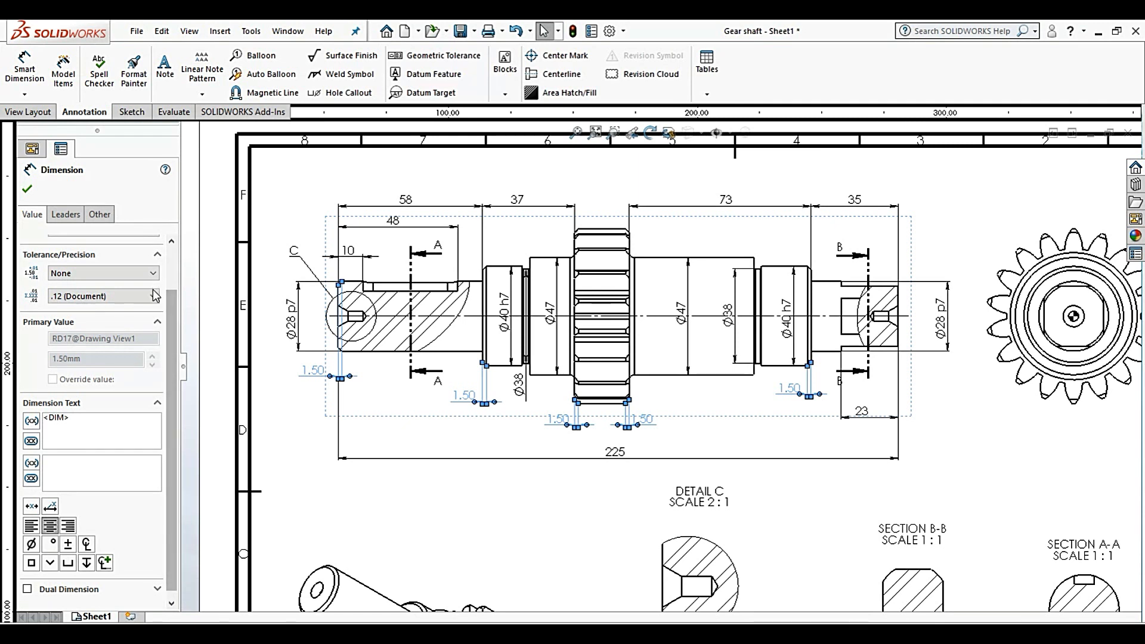
{"action": "left_click", "coordinate": [100, 296]}
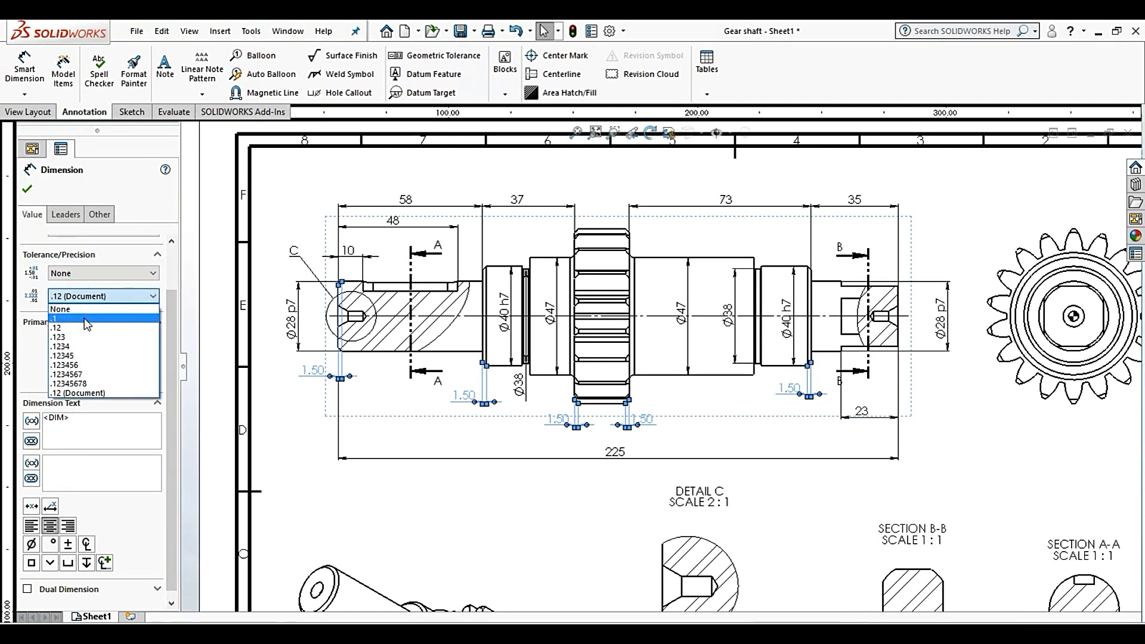
{"action": "left_click", "coordinate": [85, 320]}
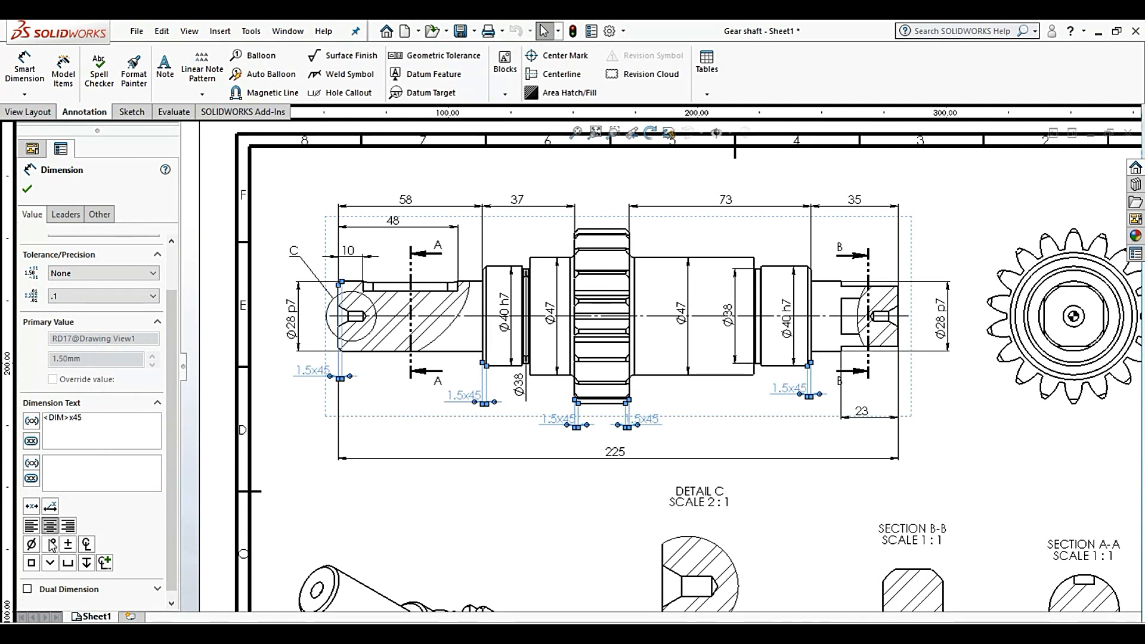
{"action": "left_click", "coordinate": [52, 544]}
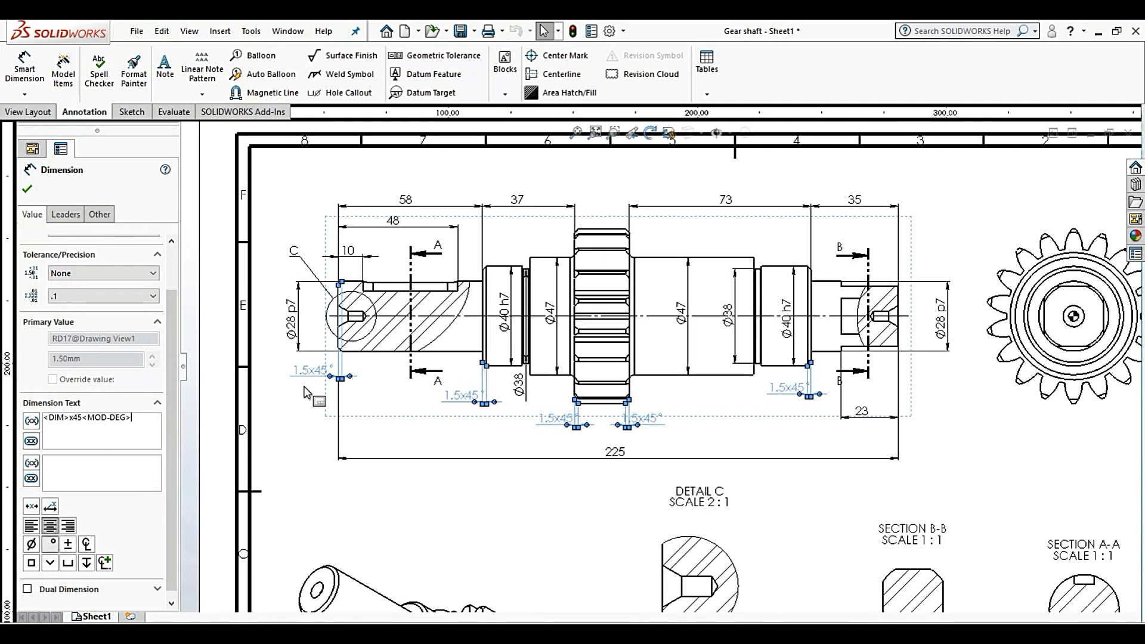
{"action": "left_click", "coordinate": [28, 190]}
Shift the chamfer dimensions of the Ø40 h7 seat nearest the keyway and both gear faces outward, clear of their extension lines
{"action": "scroll", "coordinate": [465, 396], "scroll_direction": "down", "scroll_amount": 5}
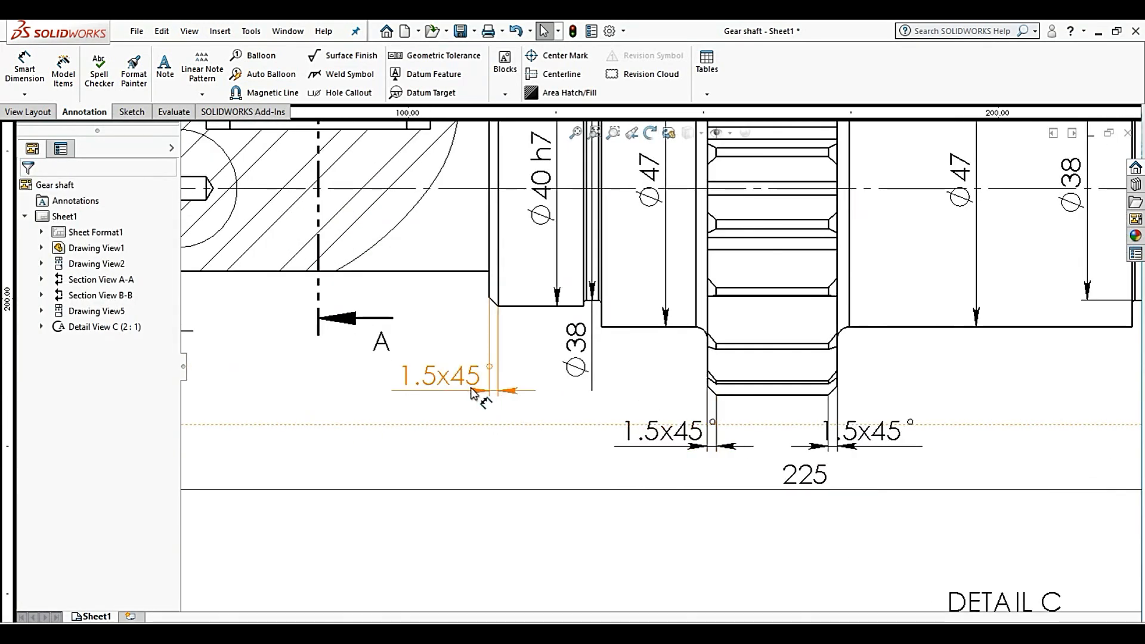
{"action": "left_click_drag", "start_coordinate": [471, 394], "coordinate": [457, 404]}
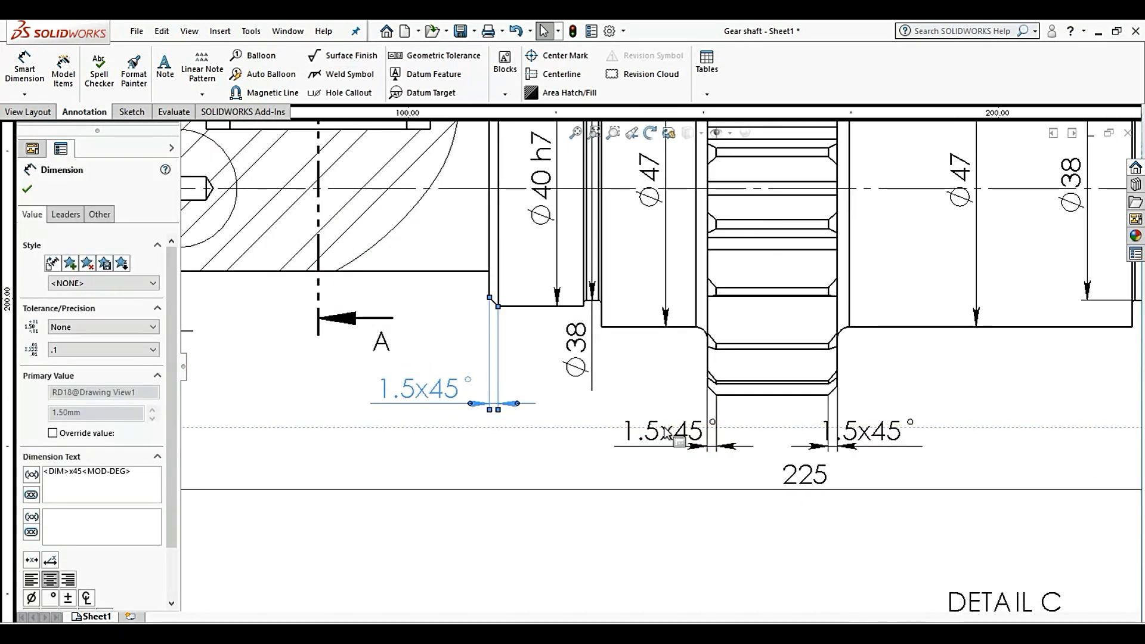
{"action": "left_click_drag", "start_coordinate": [668, 435], "coordinate": [644, 434]}
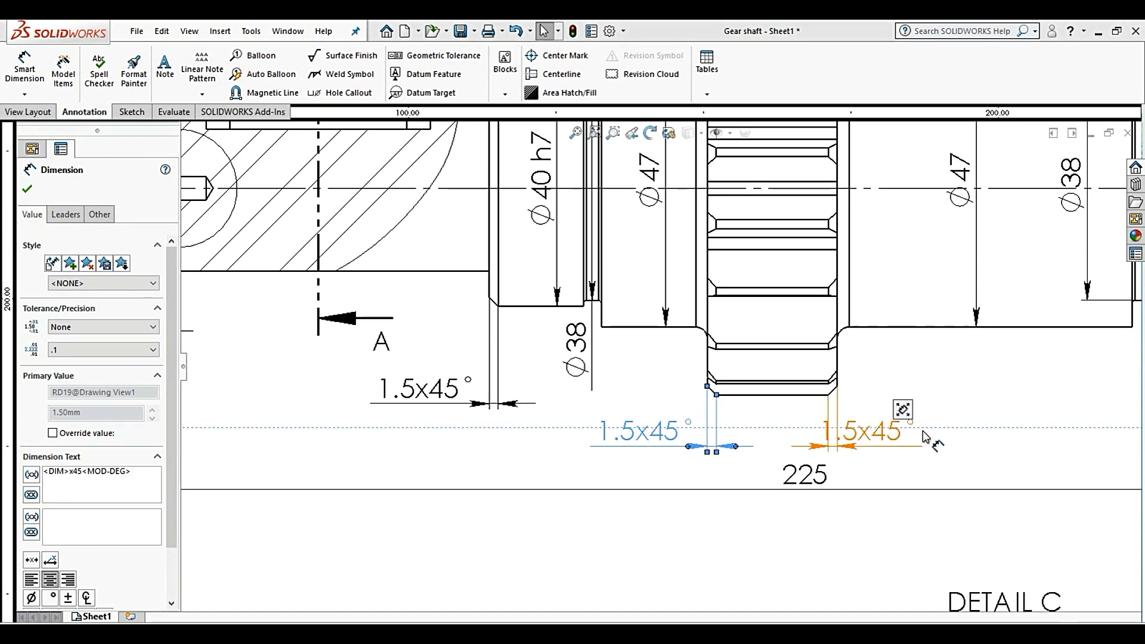
{"action": "left_click_drag", "start_coordinate": [891, 441], "coordinate": [930, 430]}
{"action": "left_click", "coordinate": [525, 453]}
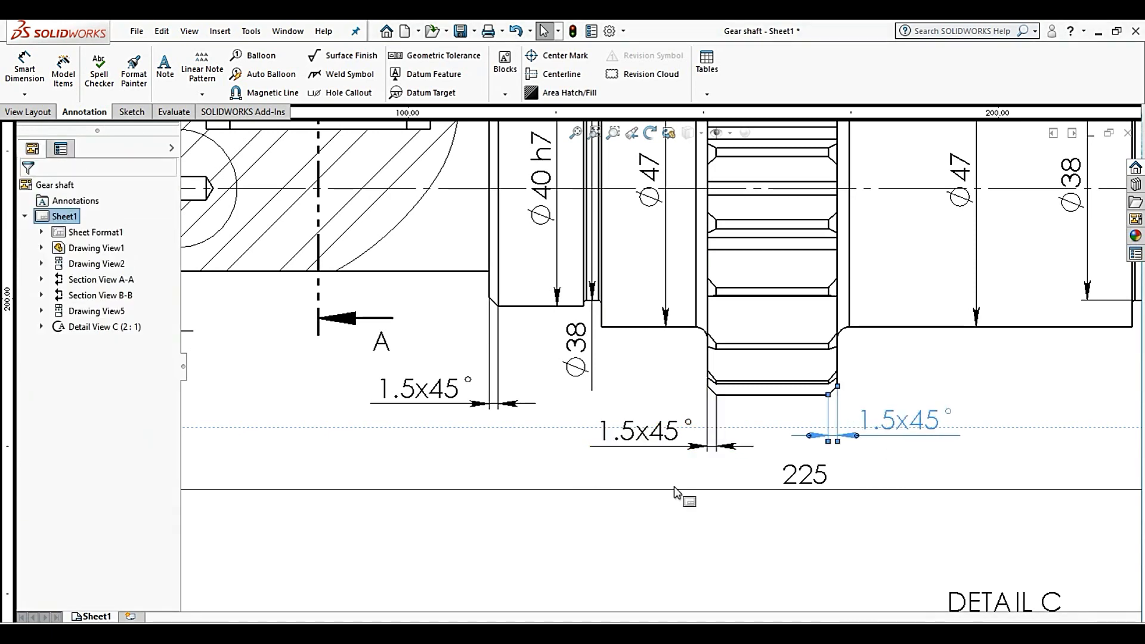
Move the overall shaft length dimension further down, away from the gear's chamfer dimensions
{"action": "scroll", "coordinate": [674, 491], "scroll_direction": "up", "scroll_amount": 5}
{"action": "scroll", "coordinate": [659, 417], "scroll_direction": "down", "scroll_amount": 5}
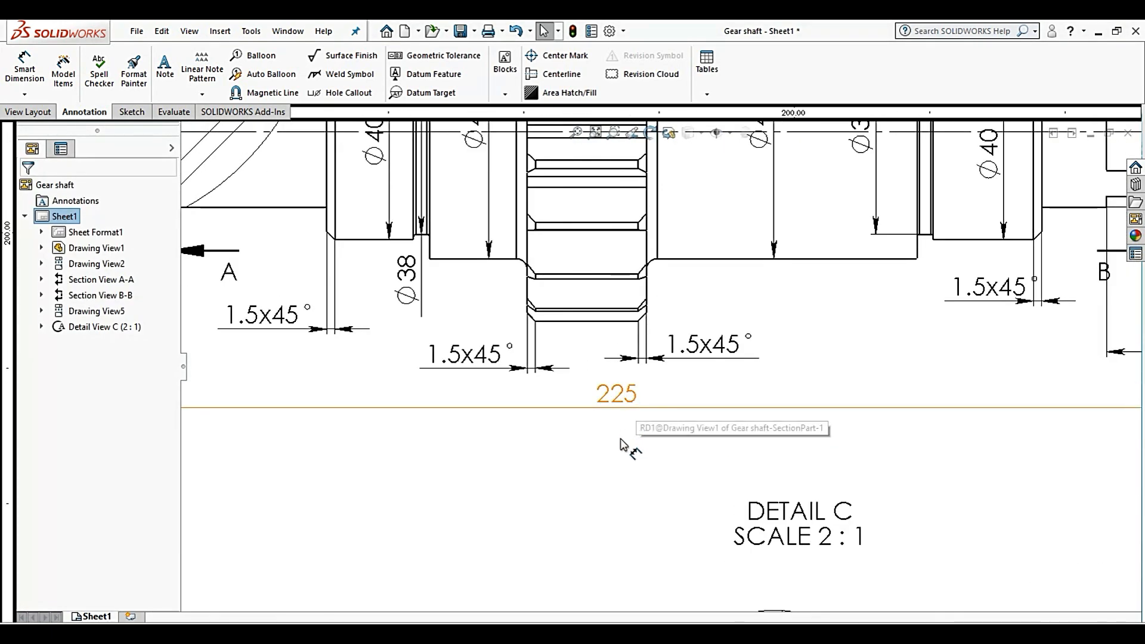
{"action": "left_click_drag", "start_coordinate": [620, 444], "coordinate": [612, 484]}
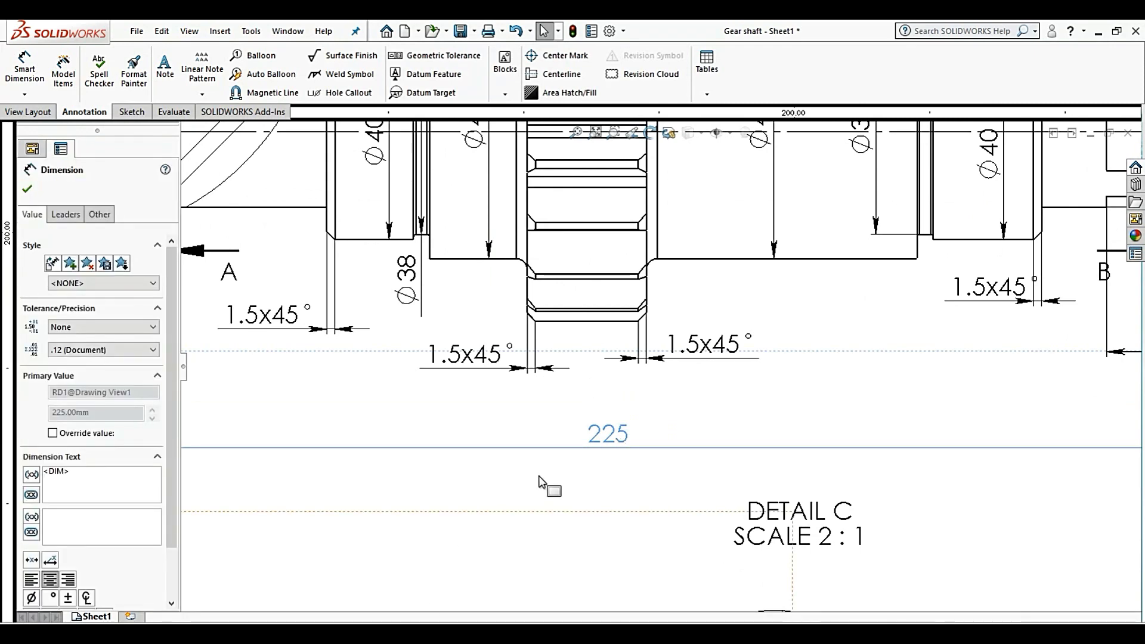
{"action": "left_click", "coordinate": [540, 482]}
Add a center mark to the gear's end view using the circle at the base of the teeth
{"action": "scroll", "coordinate": [540, 482], "scroll_direction": "up", "scroll_amount": 5}
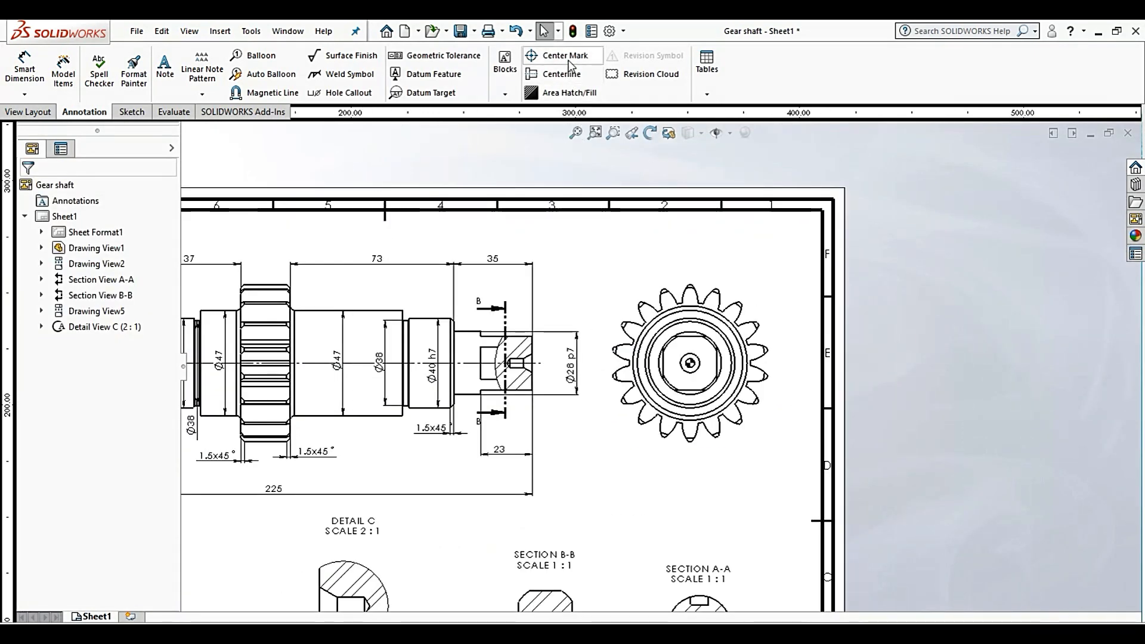
{"action": "scroll", "coordinate": [721, 358], "scroll_direction": "down", "scroll_amount": 5}
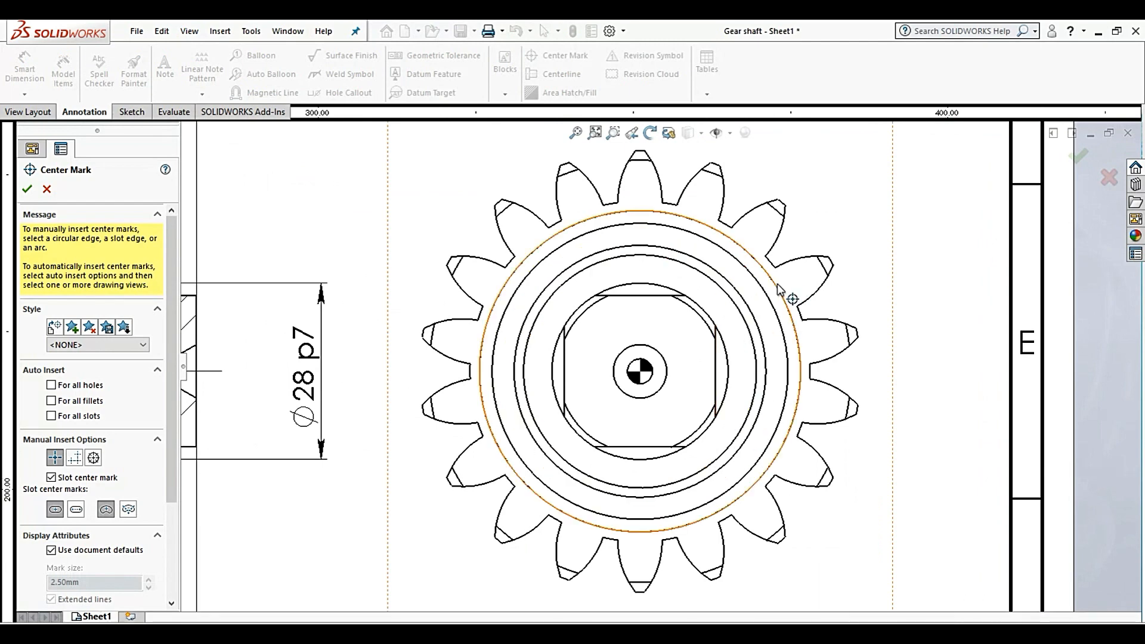
{"action": "left_click", "coordinate": [612, 230]}
{"action": "scroll", "coordinate": [658, 249], "scroll_direction": "up", "scroll_amount": 3}
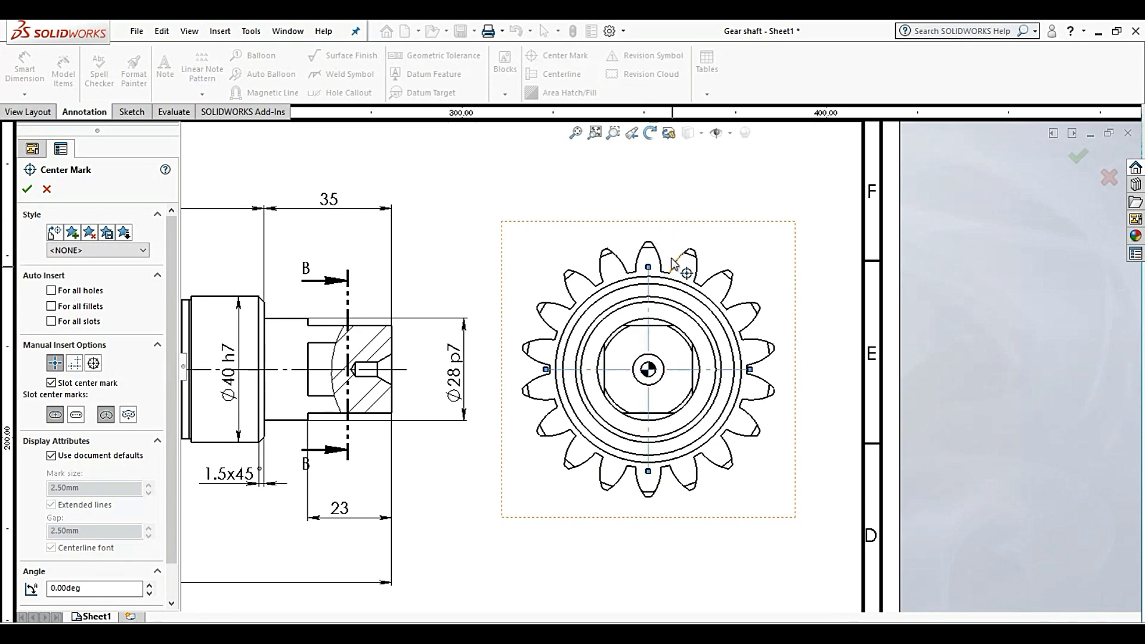
{"action": "scroll", "coordinate": [673, 263], "scroll_direction": "down", "scroll_amount": 4}
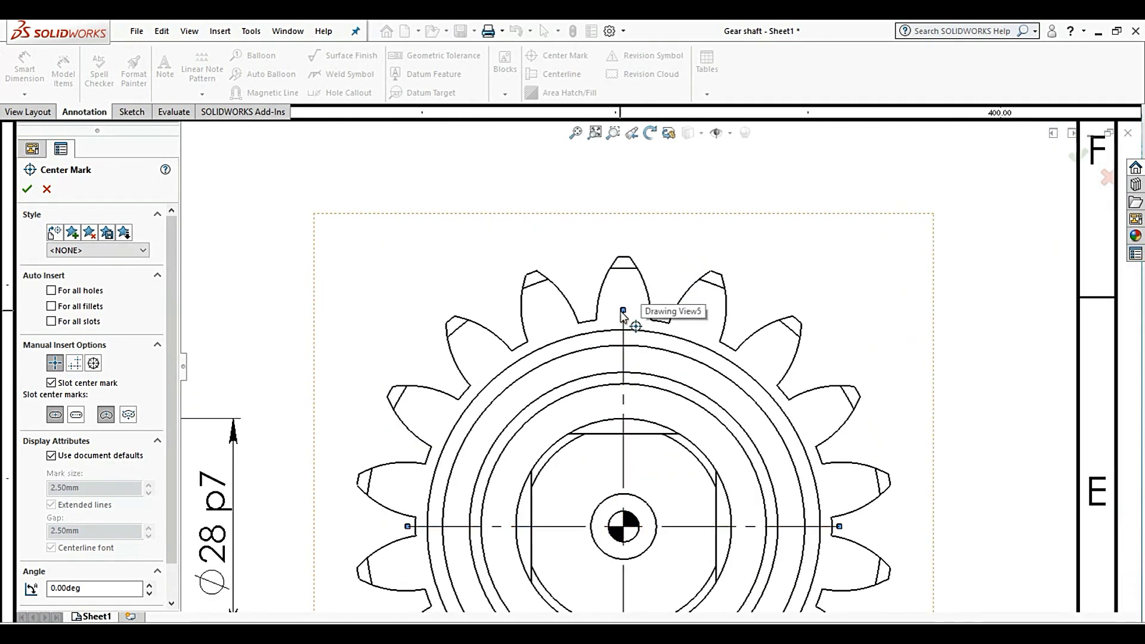
{"action": "left_click", "coordinate": [618, 358]}
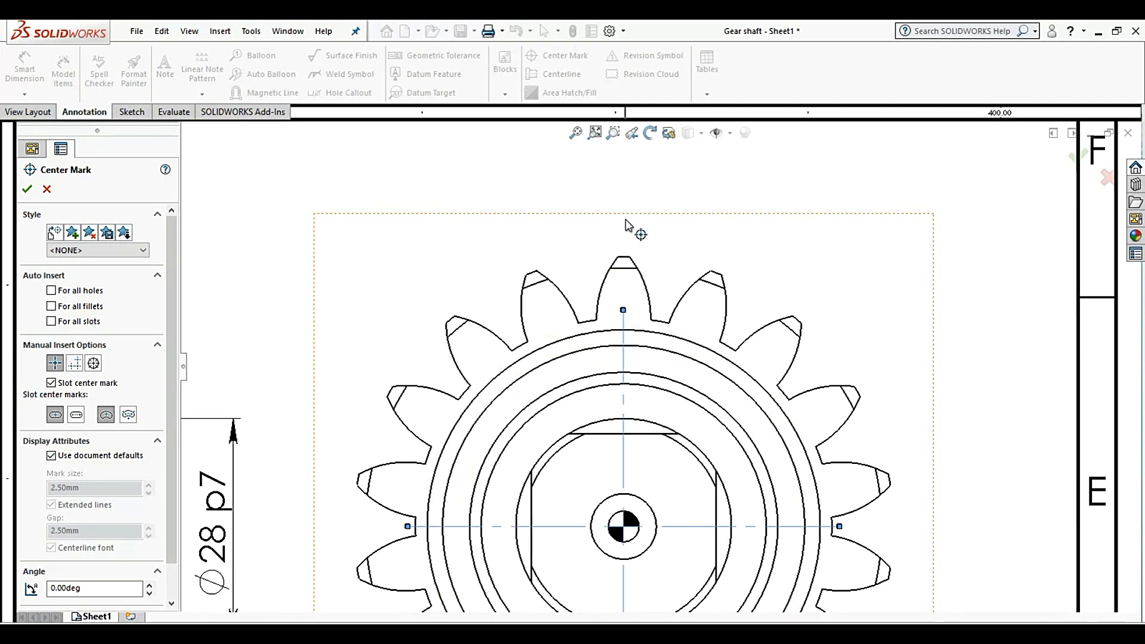
{"action": "left_click", "coordinate": [27, 189]}
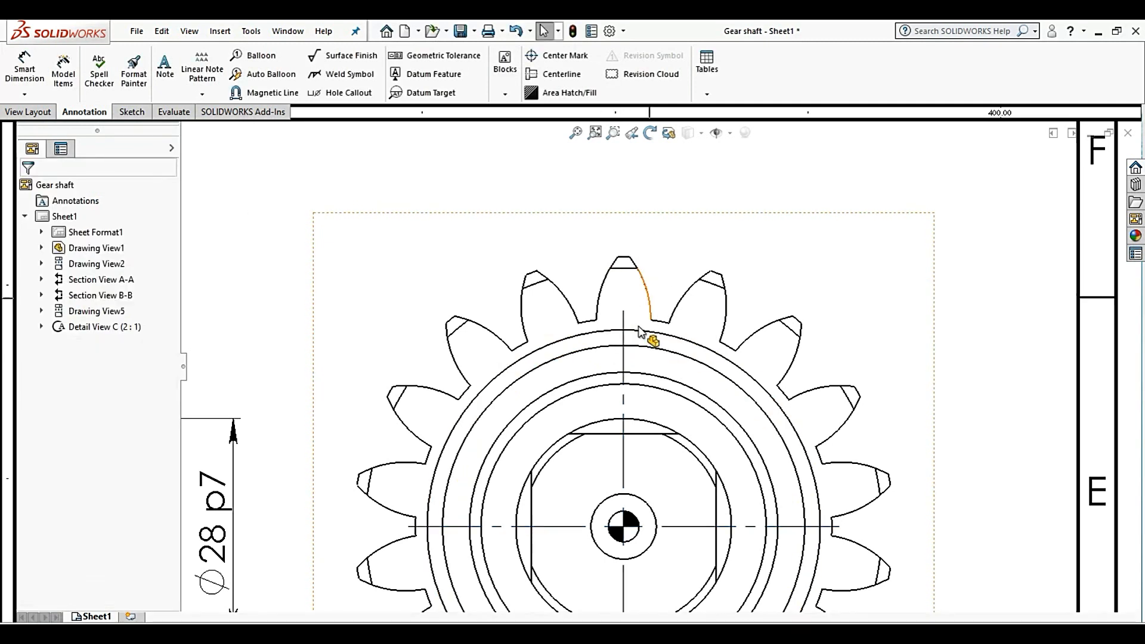
Extend the upper end of the gear center mark's vertical line beyond the topmost tooth
{"action": "left_click", "coordinate": [629, 314]}
{"action": "left_click", "coordinate": [624, 244]}
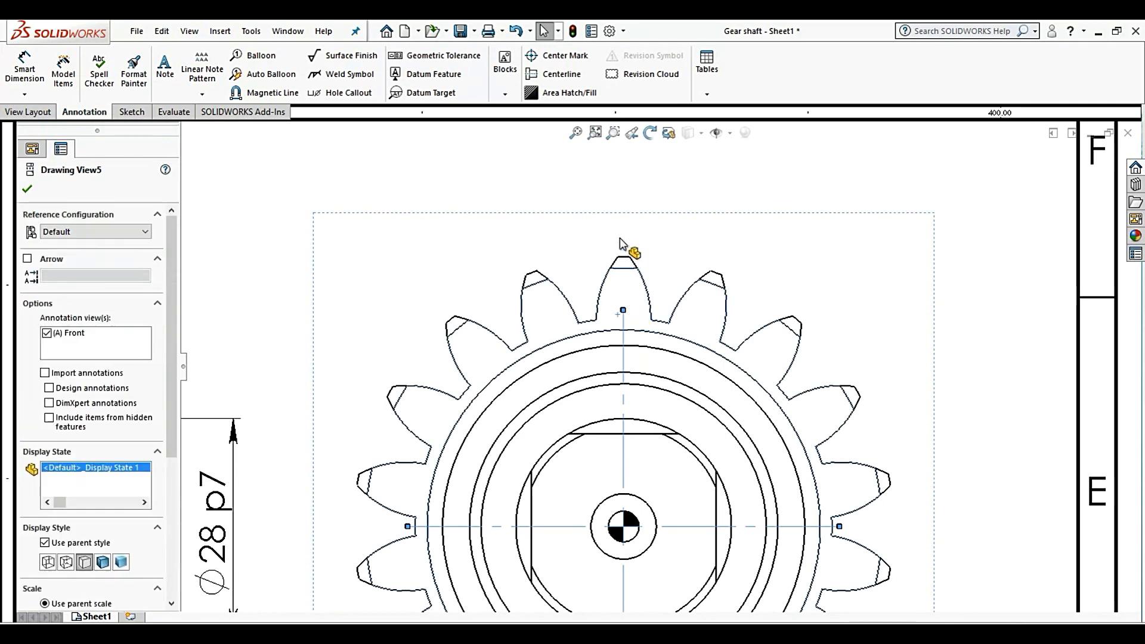
{"action": "left_click", "coordinate": [626, 307]}
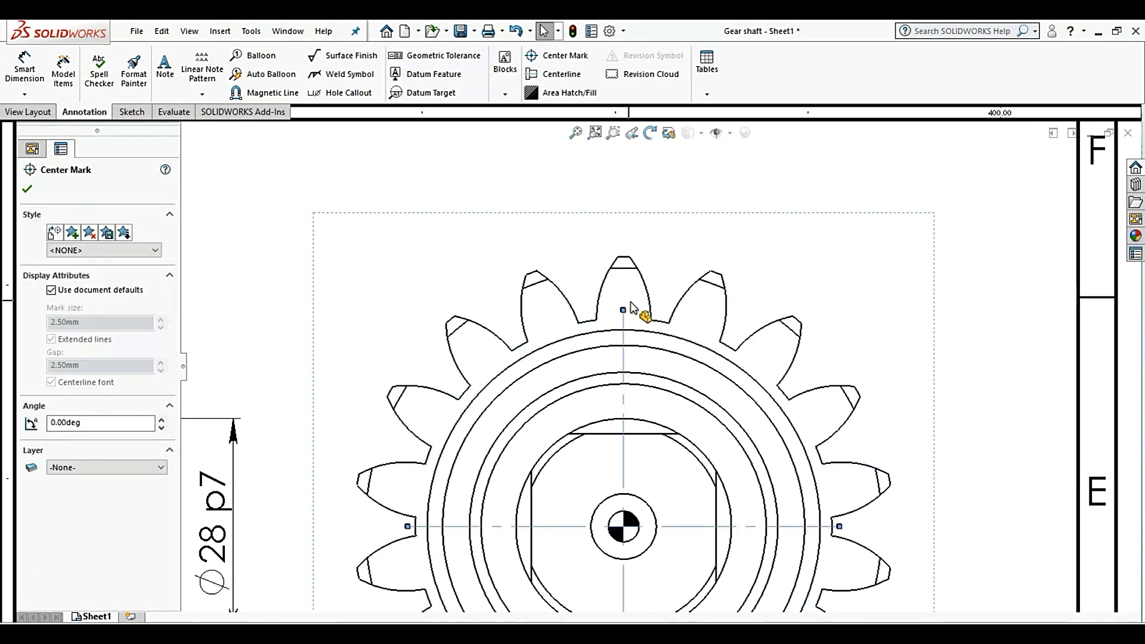
{"action": "left_click_drag", "start_coordinate": [626, 237], "coordinate": [626, 236]}
{"action": "scroll", "coordinate": [685, 286], "scroll_direction": "up", "scroll_amount": 2}
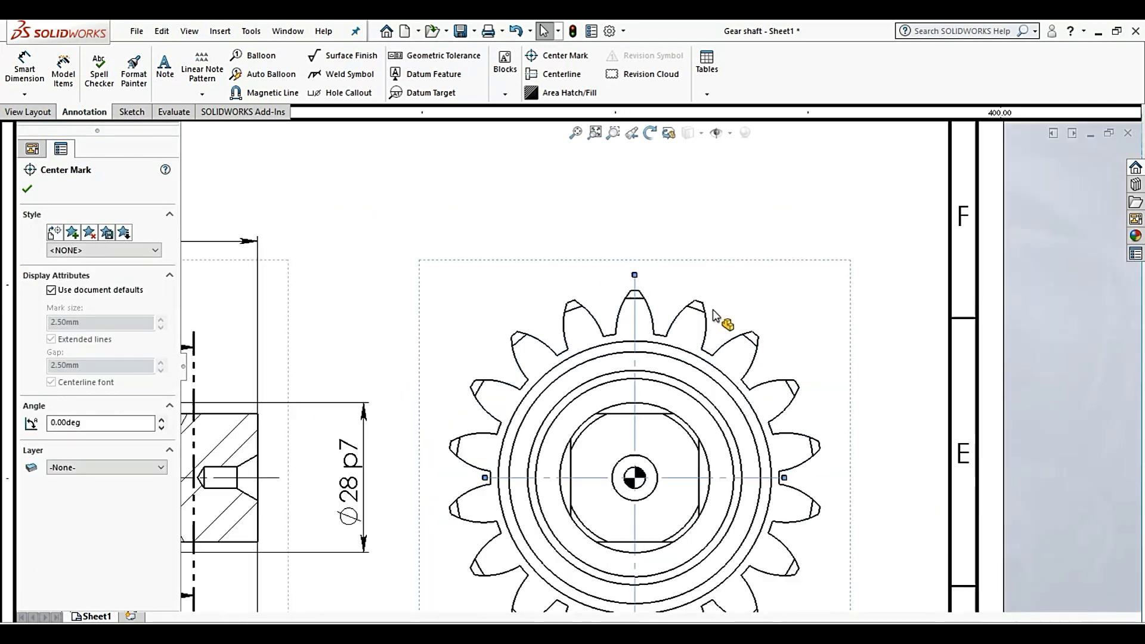
Extend both ends of the center mark's horizontal line and the lower end of its vertical line beyond the gear teeth
{"action": "scroll", "coordinate": [802, 486], "scroll_direction": "down", "scroll_amount": 2}
{"action": "left_click_drag", "start_coordinate": [749, 458], "coordinate": [817, 458]}
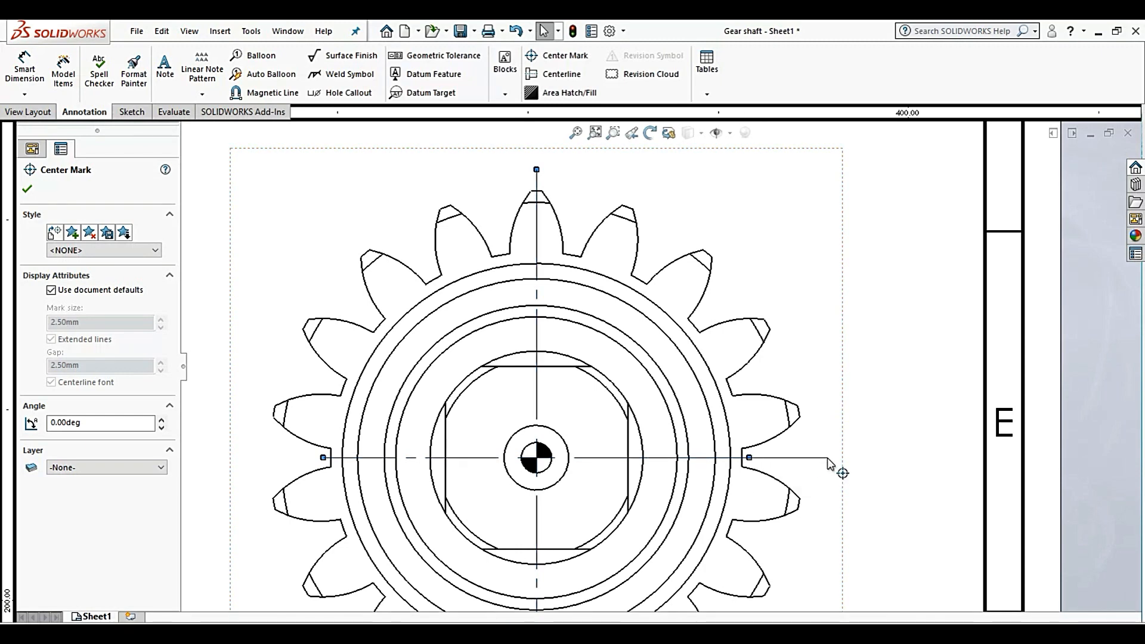
{"action": "left_click_drag", "start_coordinate": [322, 458], "coordinate": [241, 458]}
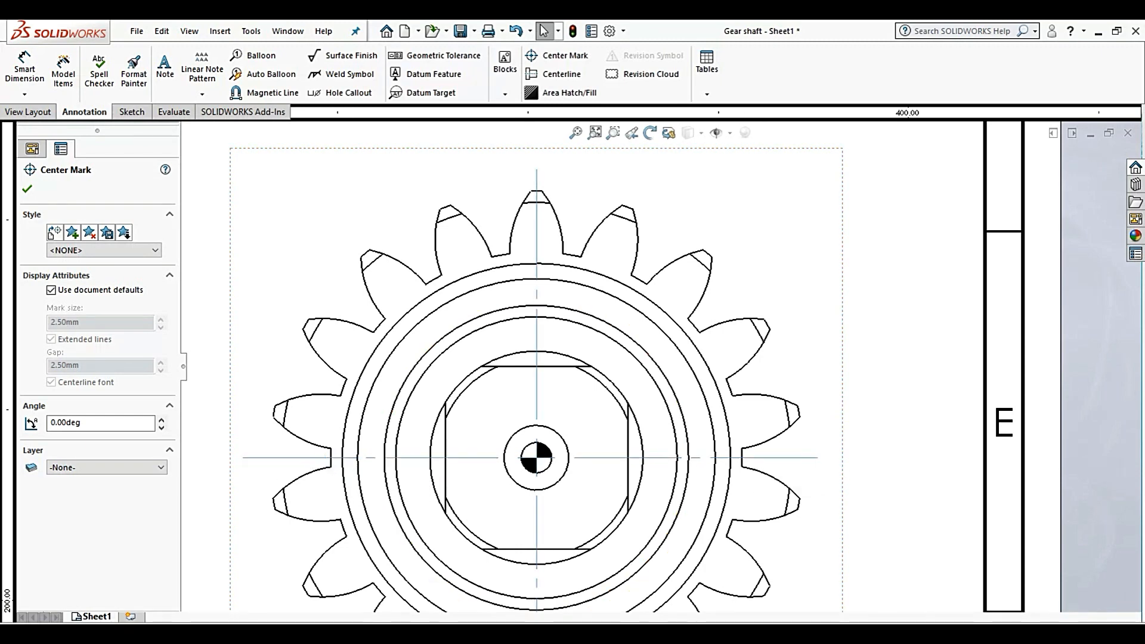
{"action": "scroll", "coordinate": [357, 486], "scroll_direction": "up", "scroll_amount": 4}
{"action": "scroll", "coordinate": [573, 512], "scroll_direction": "down", "scroll_amount": 3}
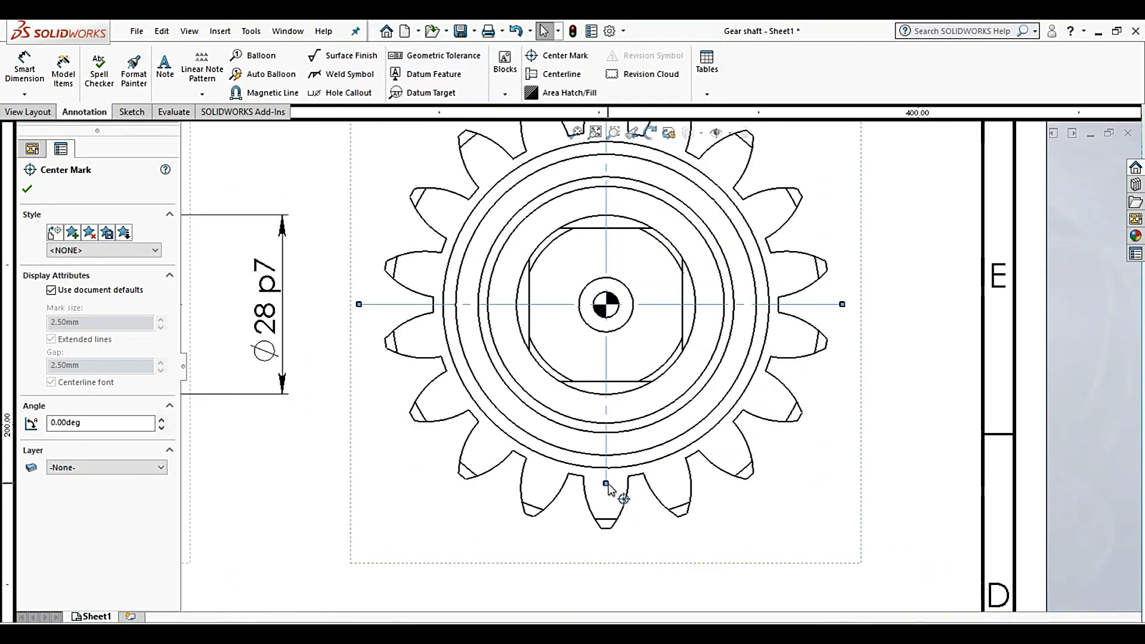
{"action": "left_click_drag", "start_coordinate": [606, 483], "coordinate": [606, 550]}
{"action": "scroll", "coordinate": [656, 364], "scroll_direction": "up", "scroll_amount": 5}
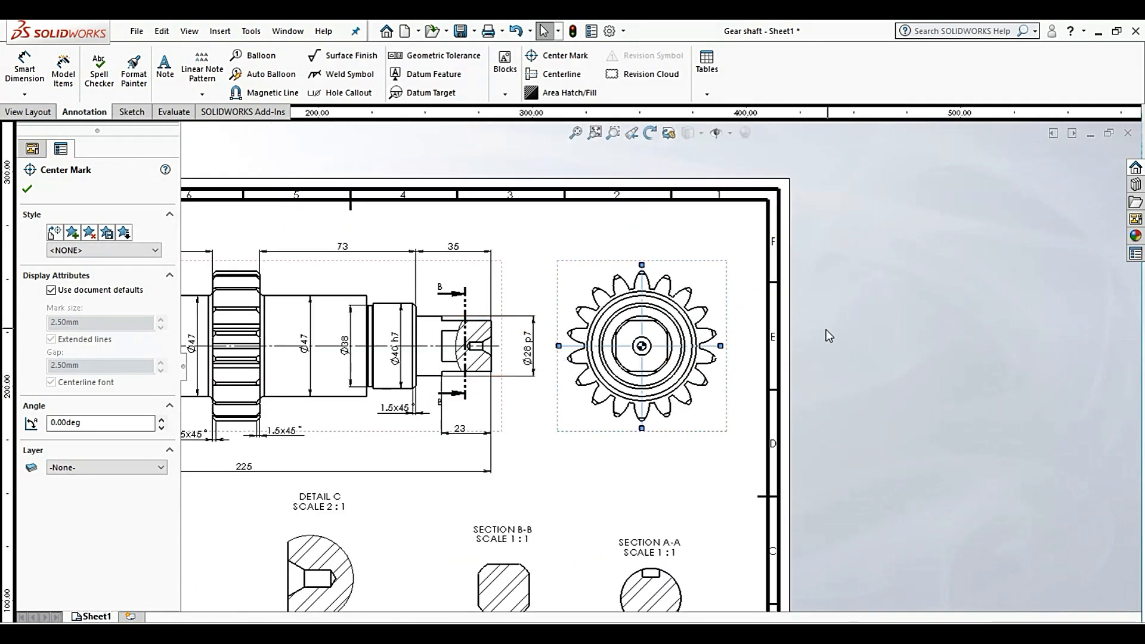
{"action": "left_click", "coordinate": [827, 331]}
Add a radius dimension to the outer tip of a gear tooth in the end view, placed outside the teeth
{"action": "scroll", "coordinate": [737, 333], "scroll_direction": "down", "scroll_amount": 4}
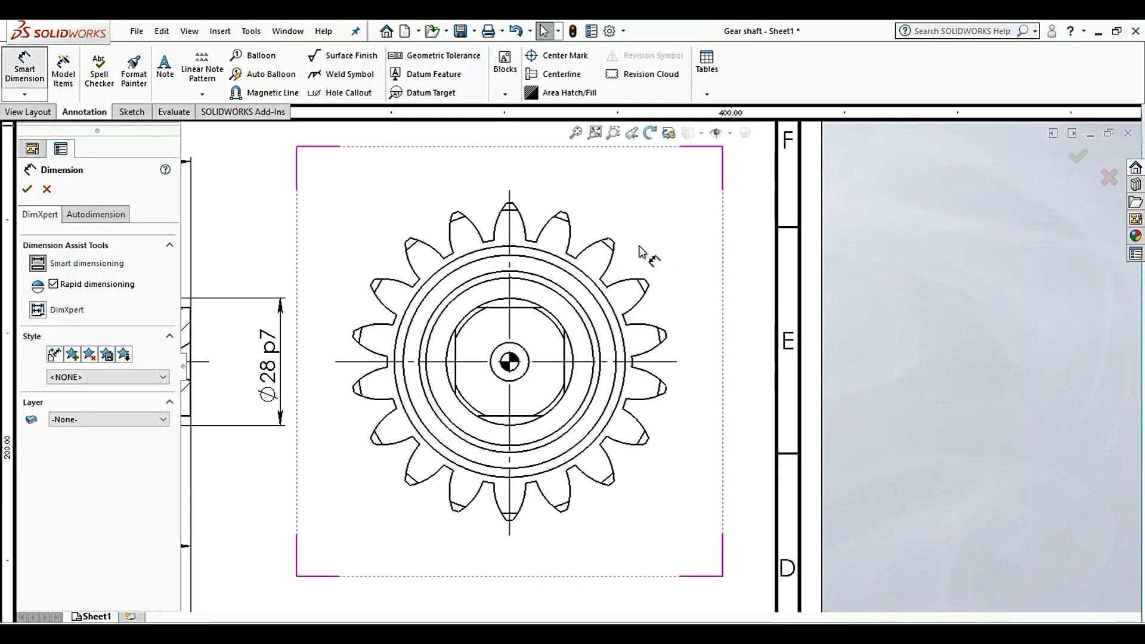
{"action": "scroll", "coordinate": [638, 245], "scroll_direction": "down", "scroll_amount": 4}
{"action": "left_click", "coordinate": [541, 308]}
{"action": "scroll", "coordinate": [569, 279], "scroll_direction": "up", "scroll_amount": 4}
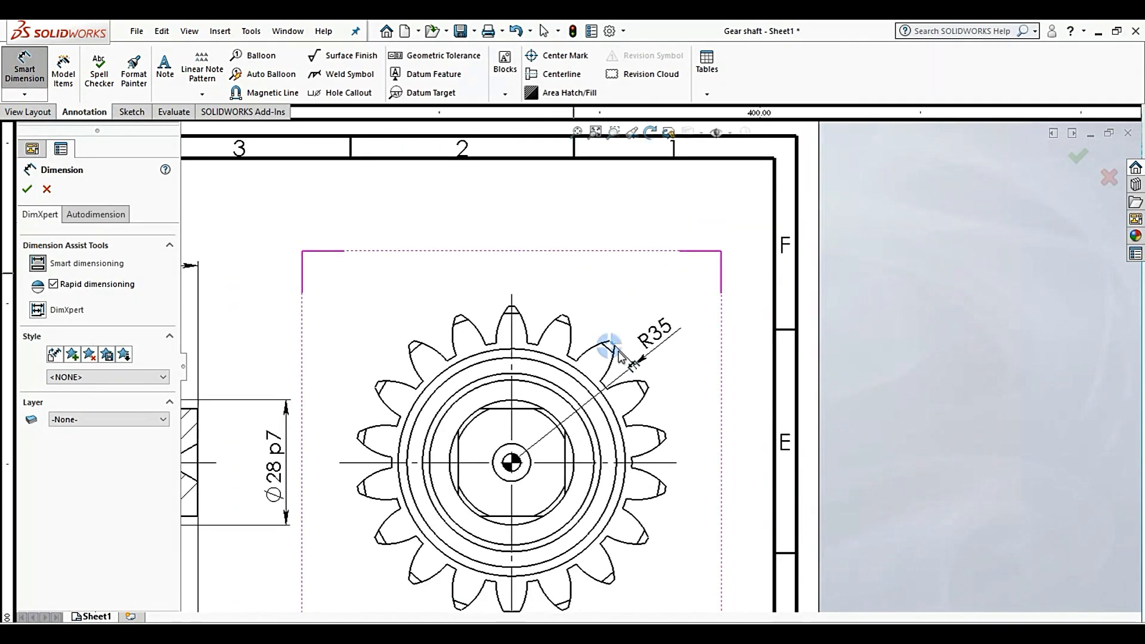
{"action": "left_click", "coordinate": [803, 344]}
{"action": "scroll", "coordinate": [715, 346], "scroll_direction": "up", "scroll_amount": 3}
Add a radius dimension to the root arc between two gear teeth in the end view, placed below the tip radius dimension
{"action": "scroll", "coordinate": [636, 438], "scroll_direction": "down", "scroll_amount": 3}
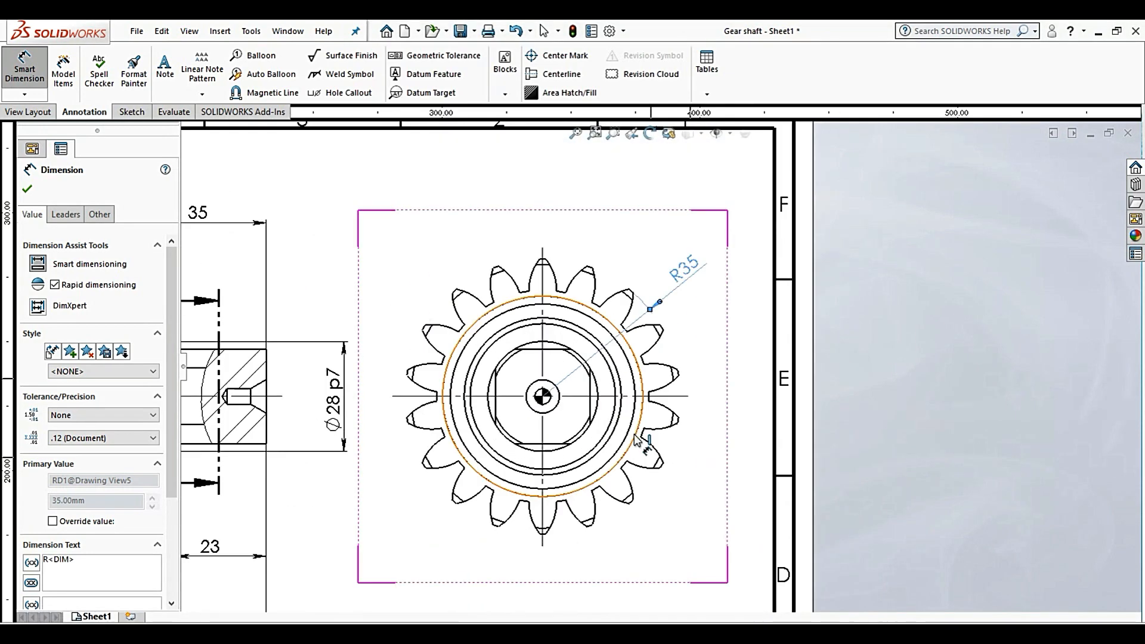
{"action": "scroll", "coordinate": [633, 439], "scroll_direction": "up", "scroll_amount": 2}
{"action": "scroll", "coordinate": [628, 436], "scroll_direction": "down", "scroll_amount": 3}
{"action": "scroll", "coordinate": [686, 394], "scroll_direction": "up", "scroll_amount": 4}
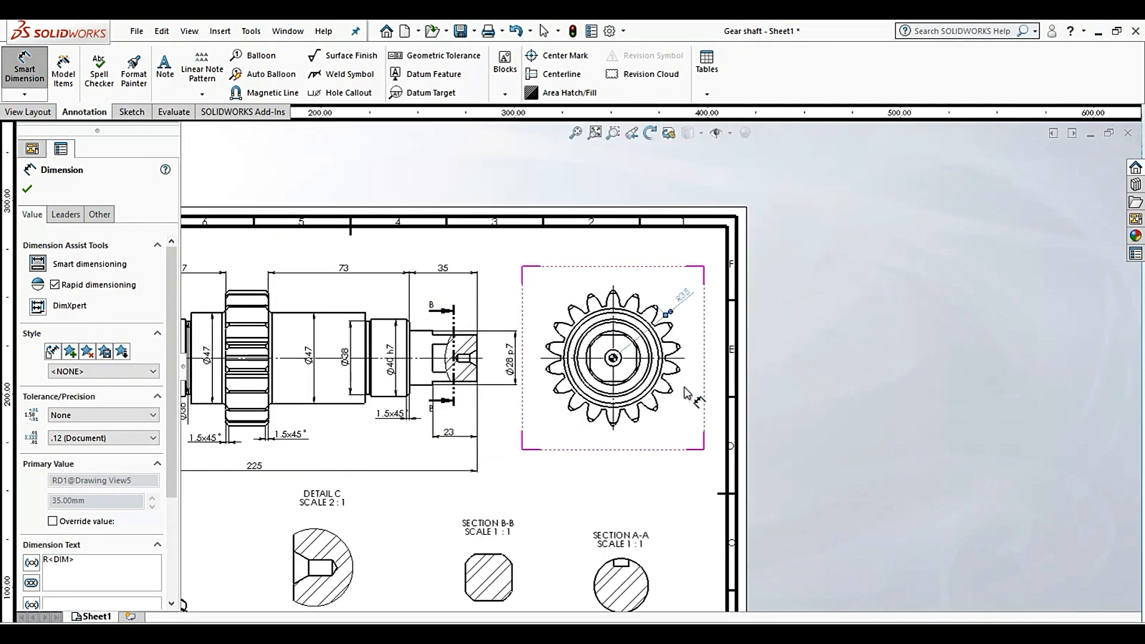
{"action": "scroll", "coordinate": [687, 394], "scroll_direction": "down", "scroll_amount": 3}
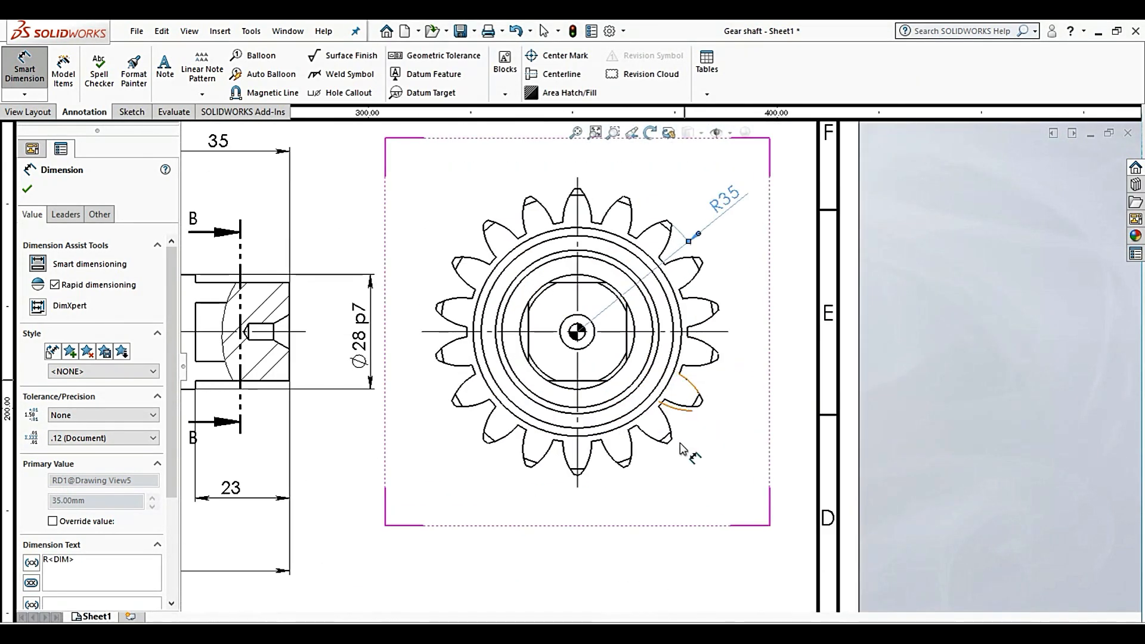
{"action": "scroll", "coordinate": [681, 448], "scroll_direction": "down", "scroll_amount": 2}
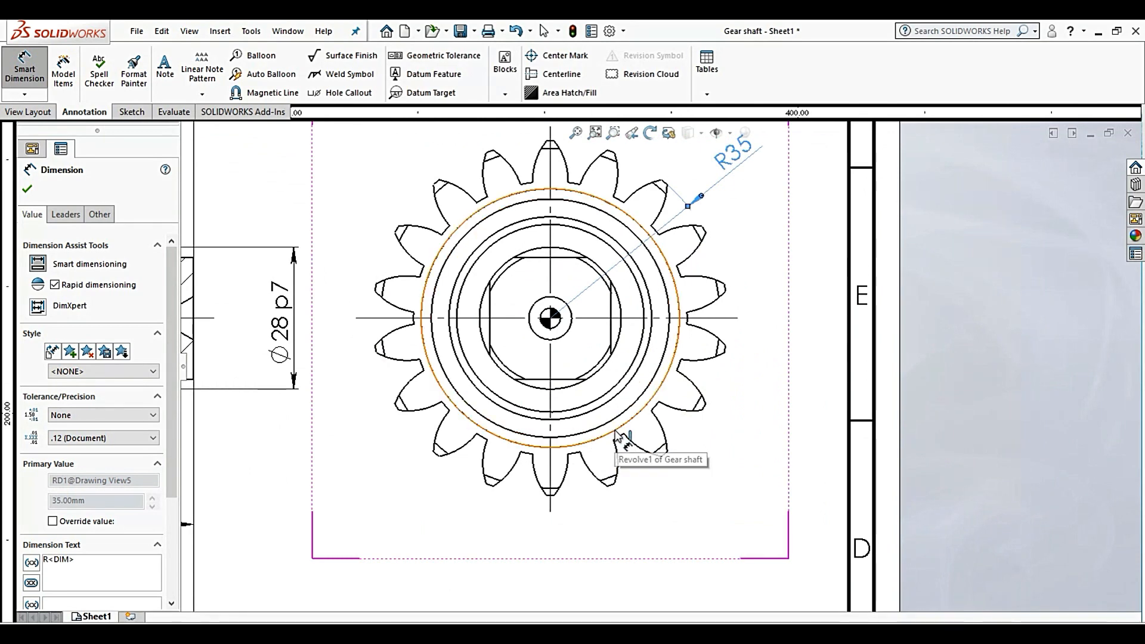
{"action": "scroll", "coordinate": [685, 393], "scroll_direction": "down", "scroll_amount": 3}
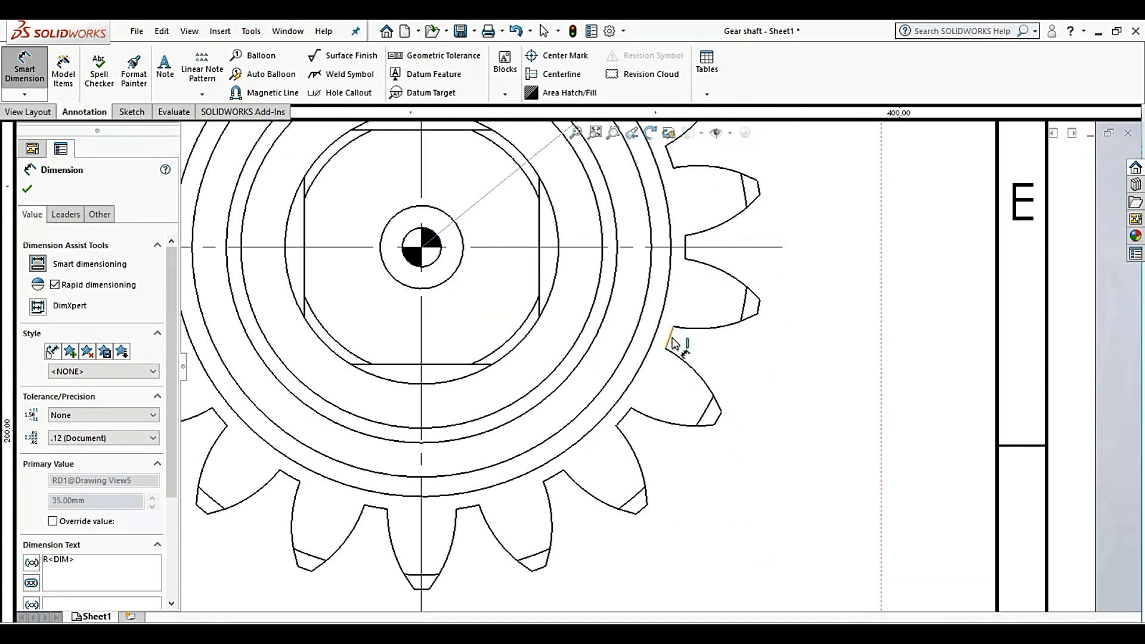
{"action": "left_click", "coordinate": [673, 344]}
{"action": "scroll", "coordinate": [656, 364], "scroll_direction": "up", "scroll_amount": 3}
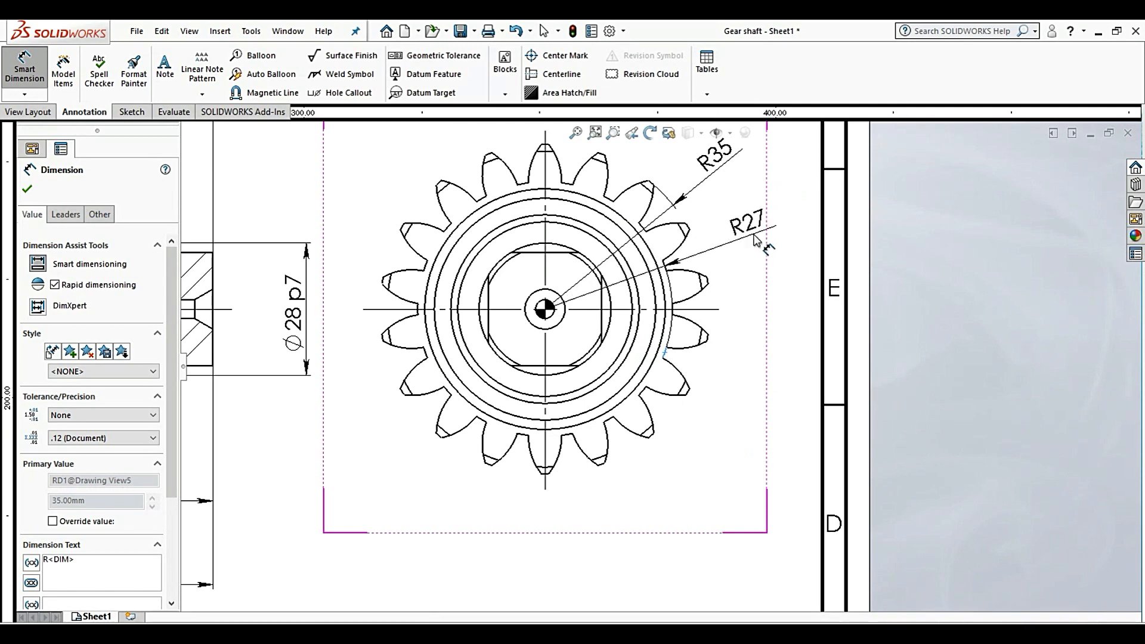
{"action": "left_click", "coordinate": [769, 248]}
{"action": "scroll", "coordinate": [729, 301], "scroll_direction": "up", "scroll_amount": 1}
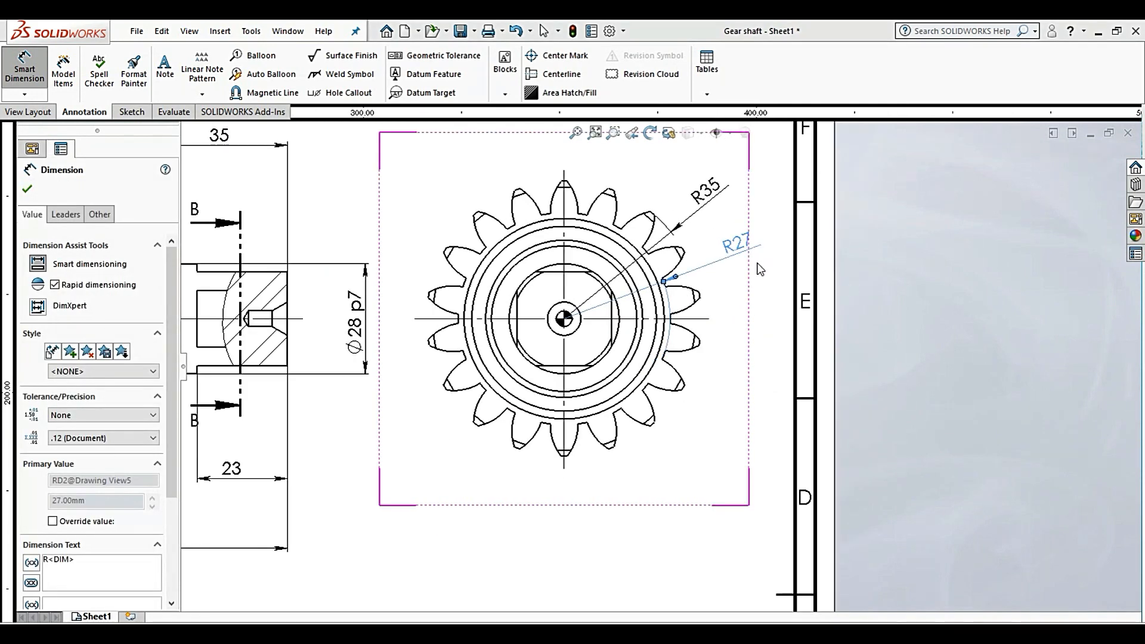
{"action": "left_click", "coordinate": [728, 343]}
{"action": "scroll", "coordinate": [721, 326], "scroll_direction": "down", "scroll_amount": 2}
{"action": "scroll", "coordinate": [692, 326], "scroll_direction": "up", "scroll_amount": 2}
{"action": "scroll", "coordinate": [665, 330], "scroll_direction": "up", "scroll_amount": 2}
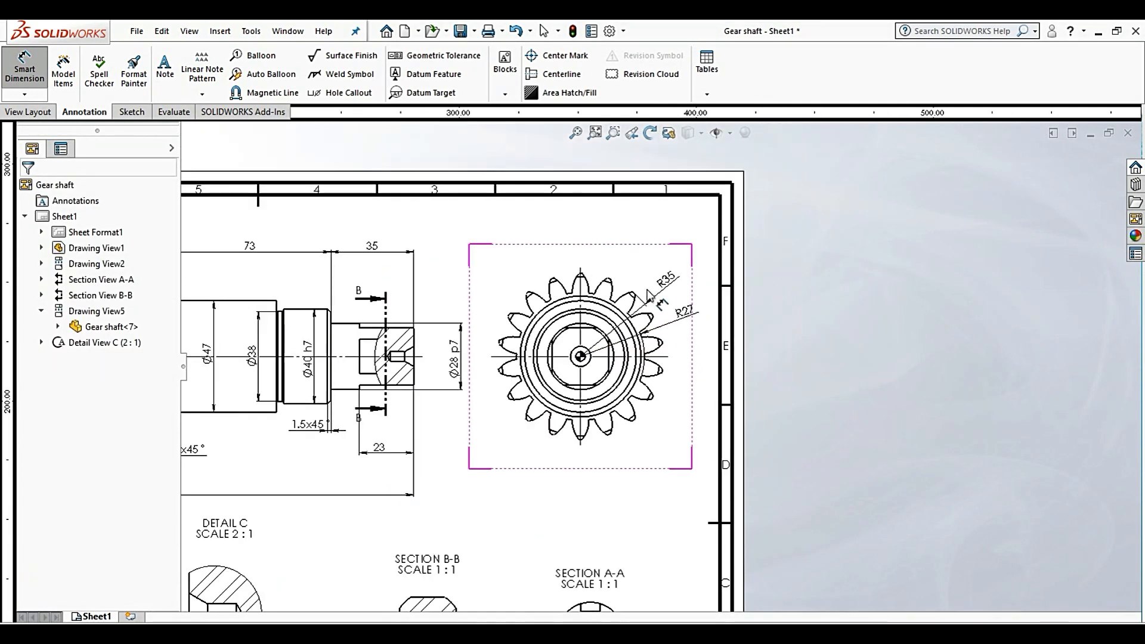
{"action": "scroll", "coordinate": [662, 358], "scroll_direction": "down", "scroll_amount": 2}
{"action": "scroll", "coordinate": [655, 405], "scroll_direction": "up", "scroll_amount": 2}
{"action": "scroll", "coordinate": [651, 439], "scroll_direction": "down", "scroll_amount": 1}
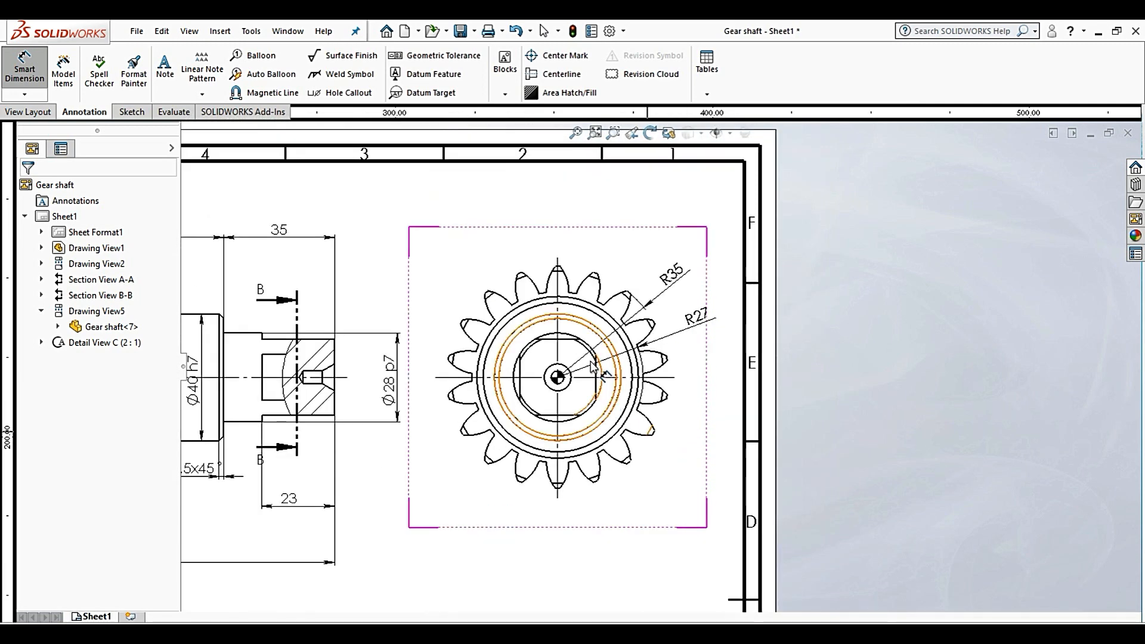
{"action": "scroll", "coordinate": [611, 365], "scroll_direction": "down", "scroll_amount": 4}
{"action": "scroll", "coordinate": [677, 307], "scroll_direction": "up", "scroll_amount": 2}
{"action": "scroll", "coordinate": [662, 285], "scroll_direction": "down", "scroll_amount": 1}
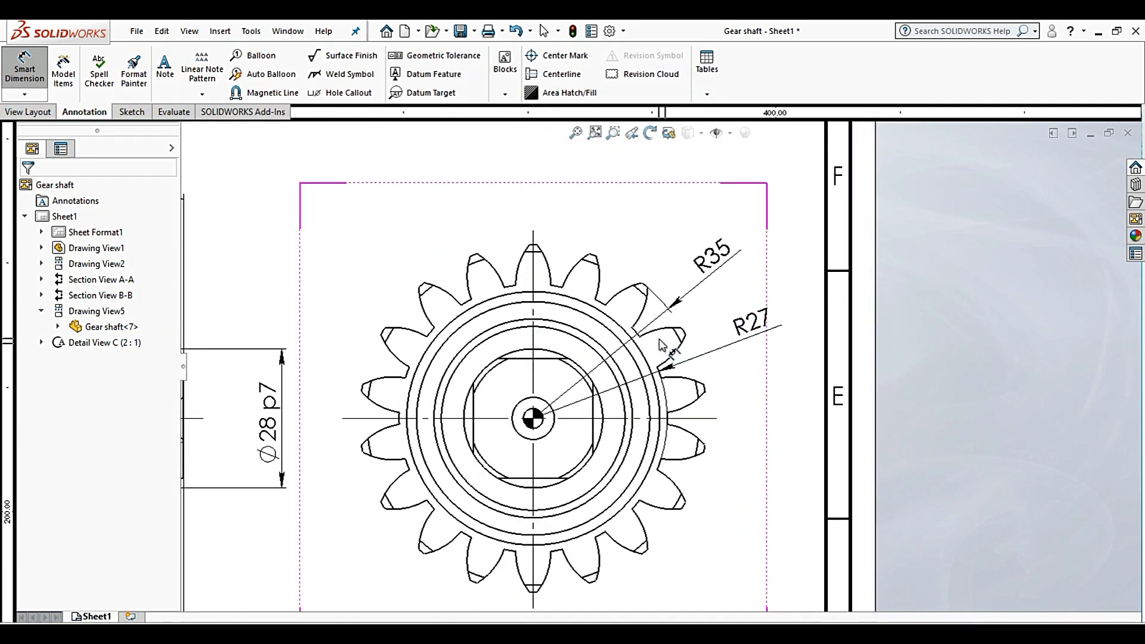
{"action": "scroll", "coordinate": [688, 365], "scroll_direction": "down", "scroll_amount": 2}
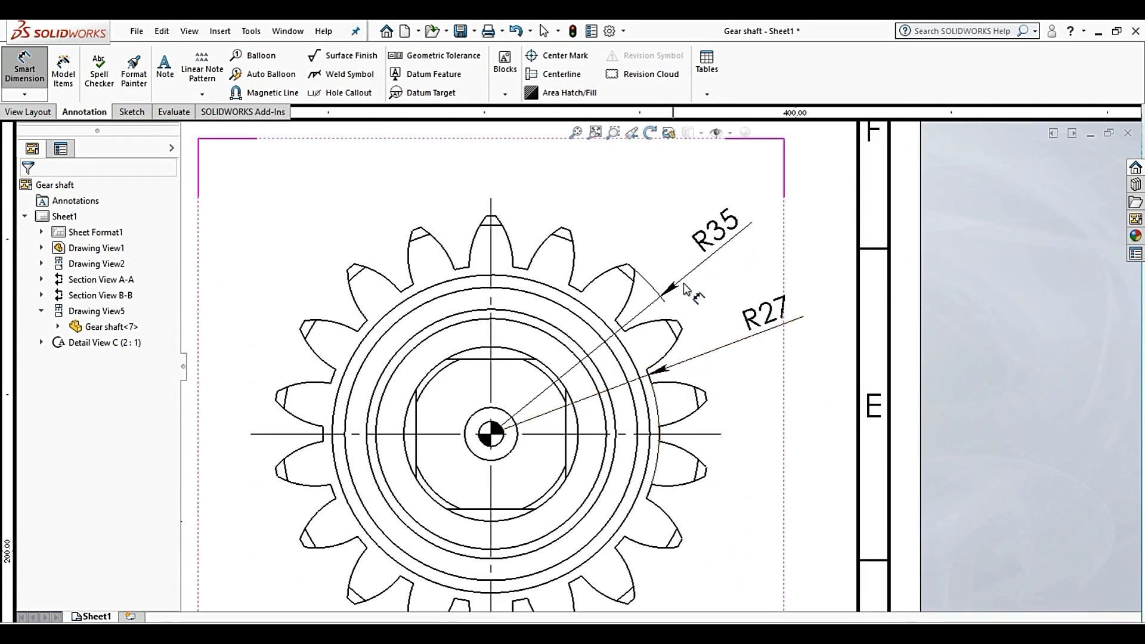
{"action": "scroll", "coordinate": [722, 316], "scroll_direction": "up", "scroll_amount": 2}
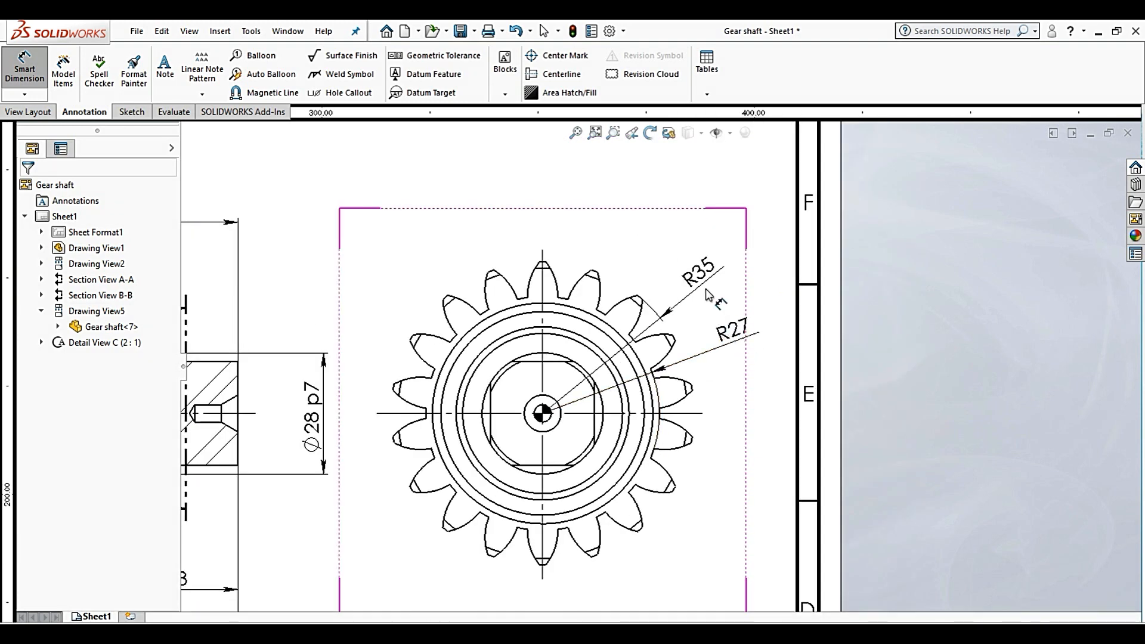
Sketch a circle of about 29.5 mm radius in the end view, centred on the gear and crossing the teeth
{"action": "left_click", "coordinate": [33, 113]}
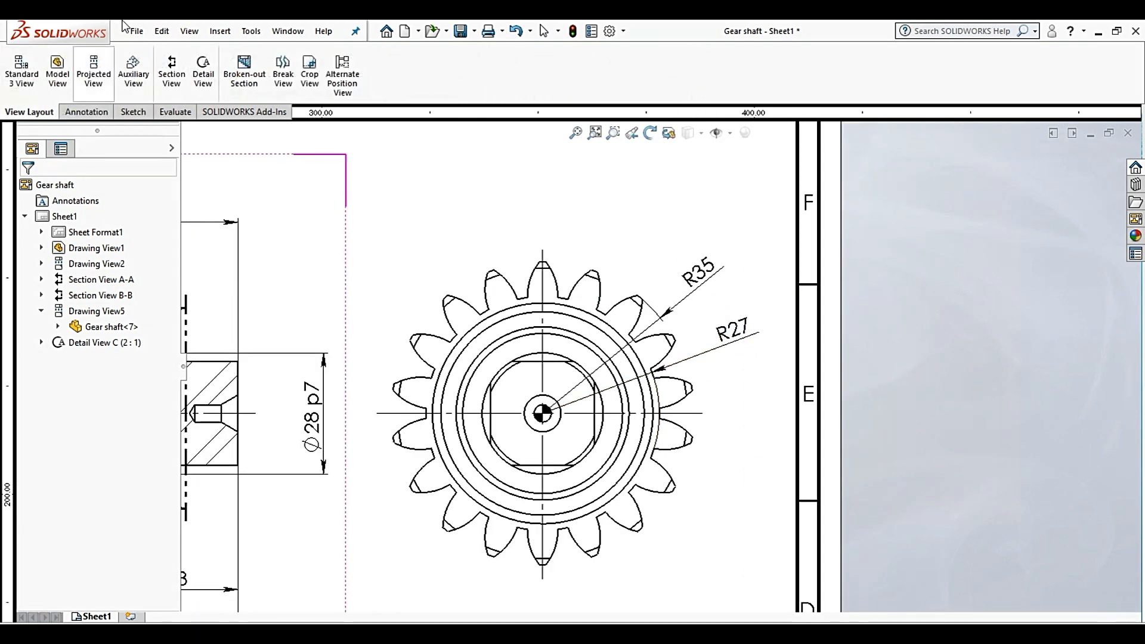
{"action": "left_click", "coordinate": [126, 113]}
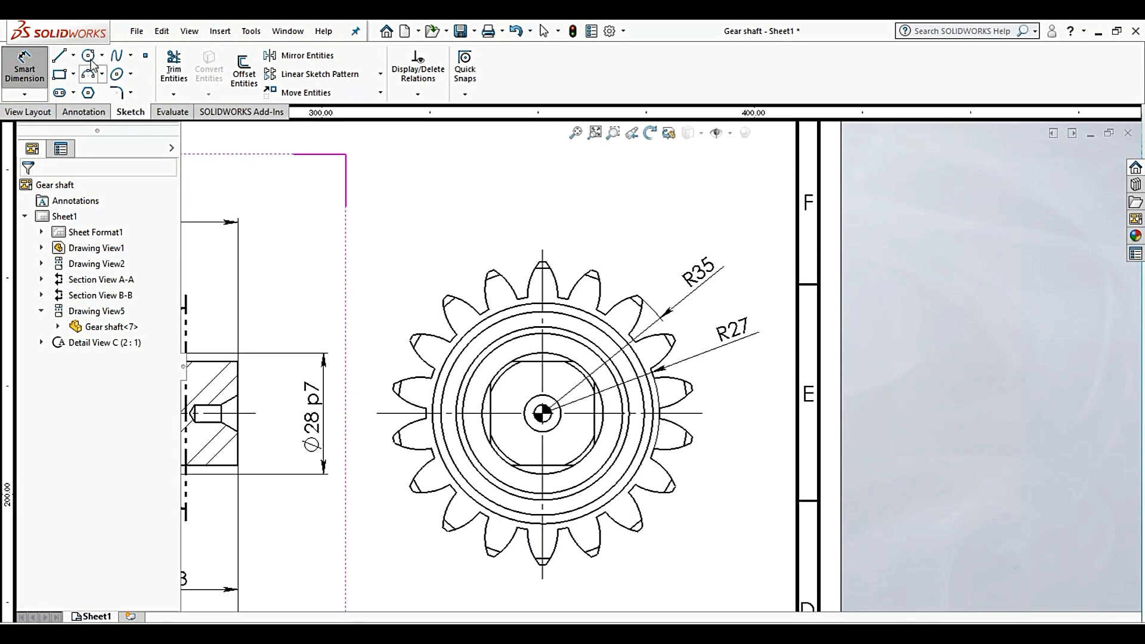
{"action": "scroll", "coordinate": [596, 459], "scroll_direction": "down", "scroll_amount": 2}
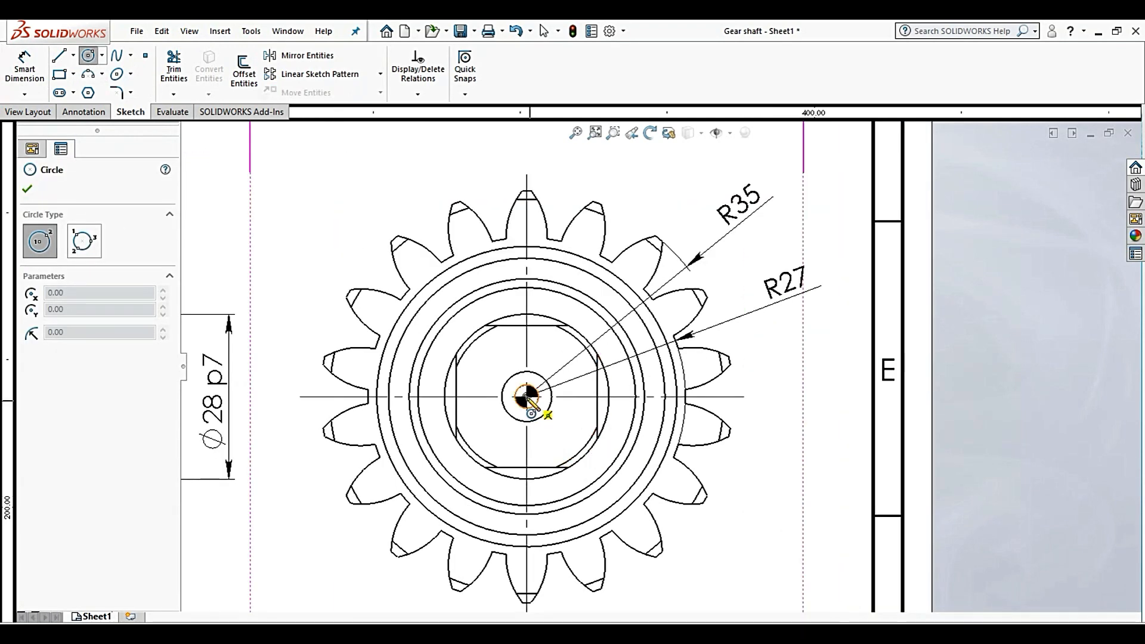
{"action": "left_click", "coordinate": [527, 397]}
{"action": "left_click", "coordinate": [632, 257]}
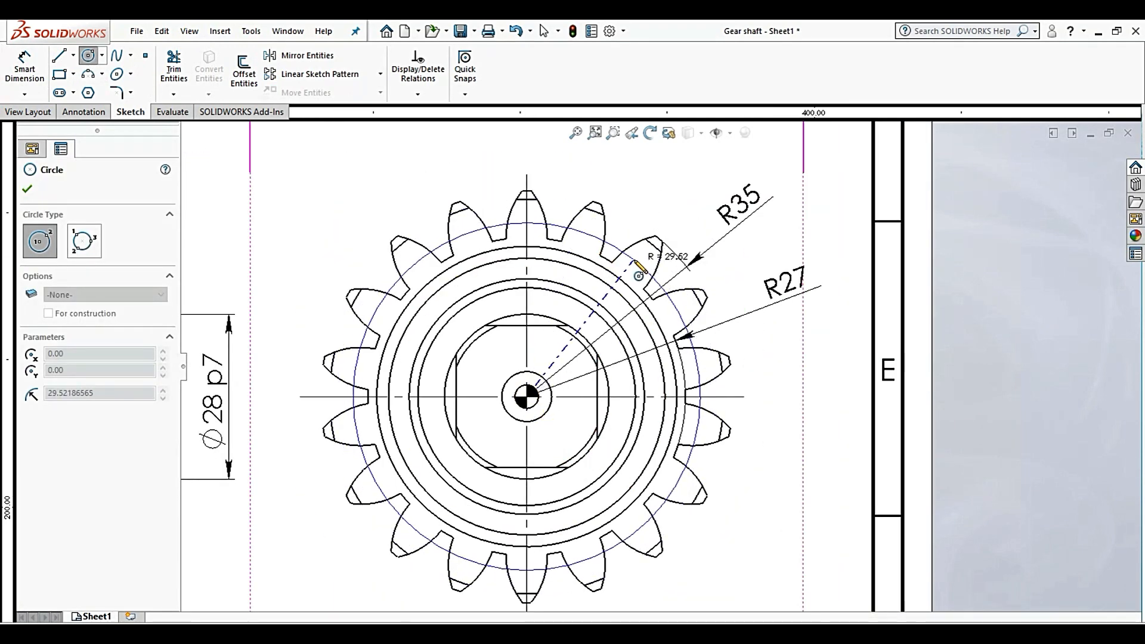
{"action": "key", "text": "Escape"}
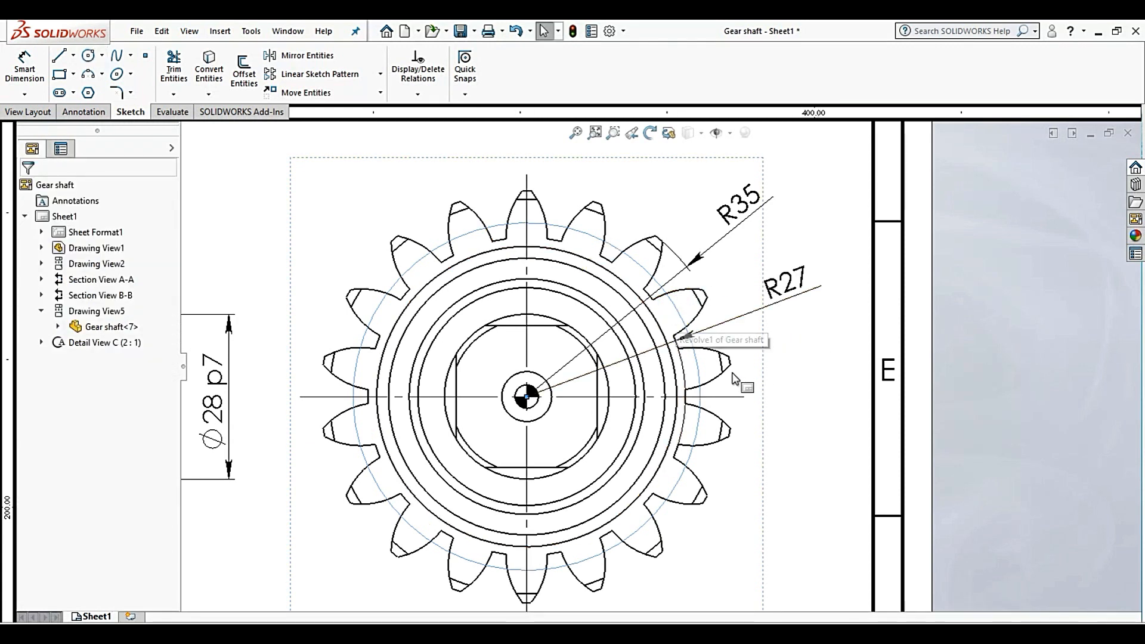
Assign the sketched circle to the FORMAT layer and make it construction geometry
{"action": "left_click", "coordinate": [699, 410]}
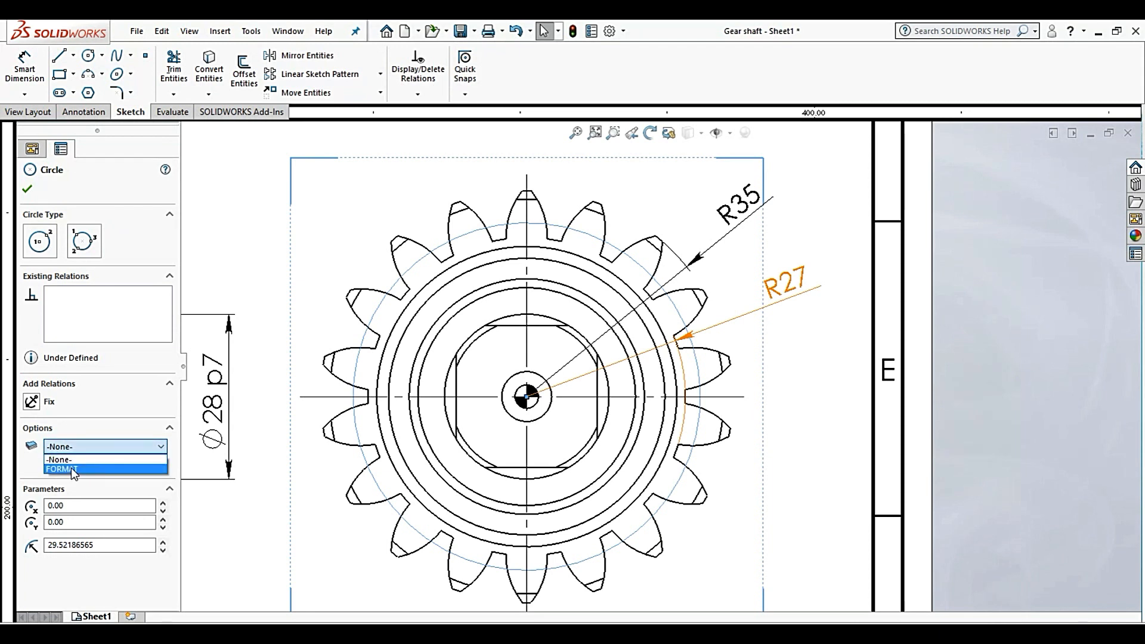
{"action": "left_click", "coordinate": [70, 468]}
{"action": "left_click", "coordinate": [49, 464]}
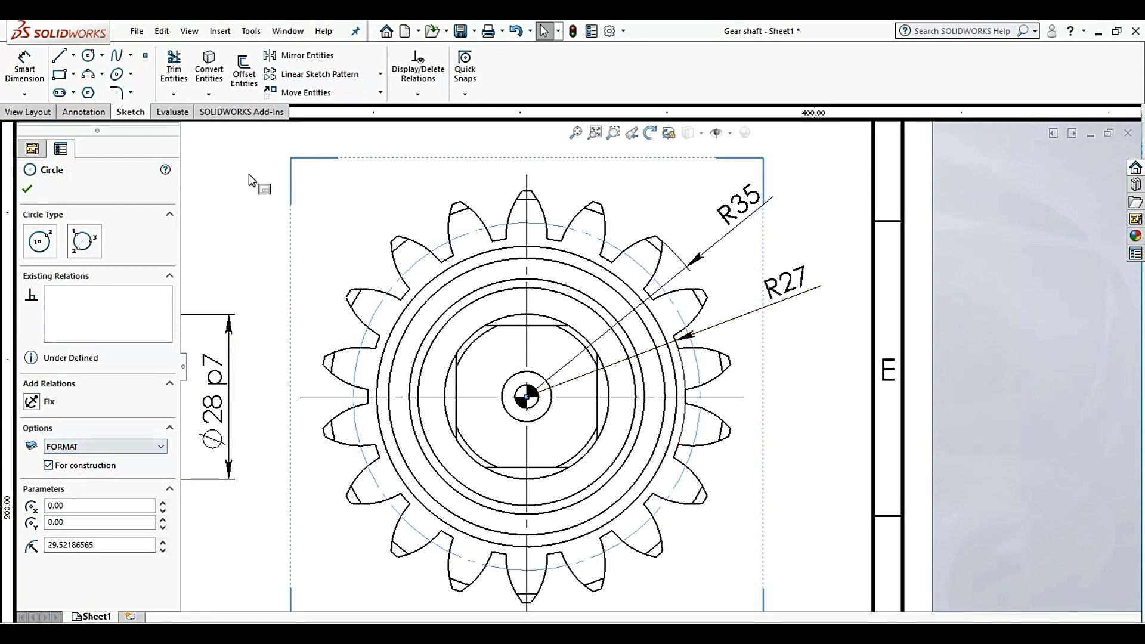
{"action": "left_click", "coordinate": [27, 189]}
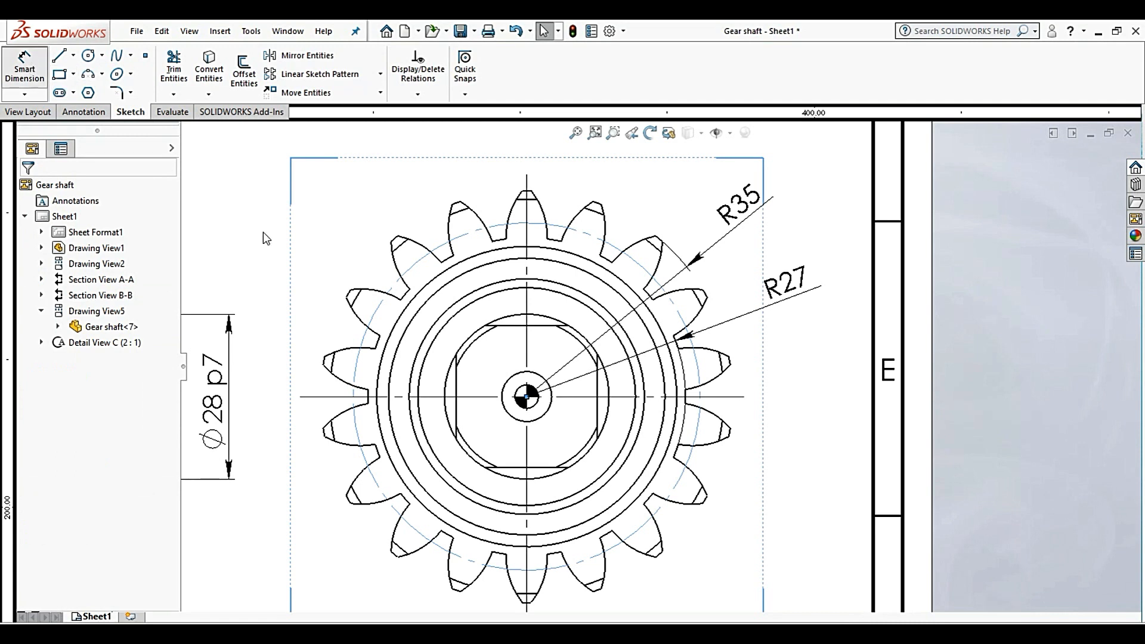
Dimension the diameter of the construction circle across the gear teeth and set it to 63 mm
{"action": "left_click", "coordinate": [619, 243]}
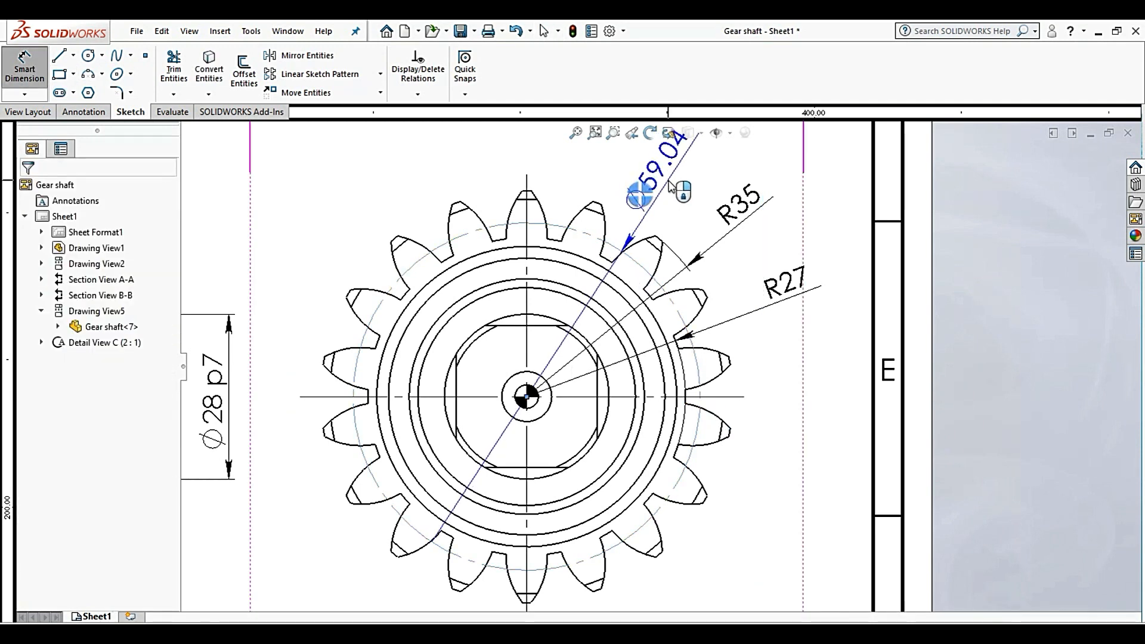
{"action": "left_click", "coordinate": [669, 186]}
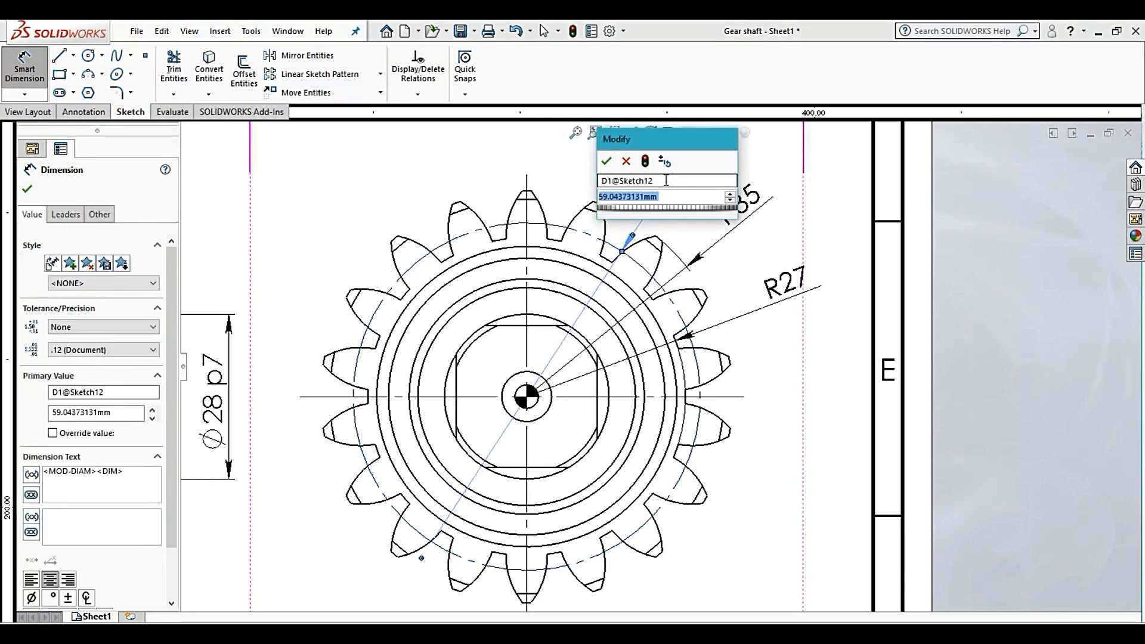
{"action": "key", "text": "Return"}
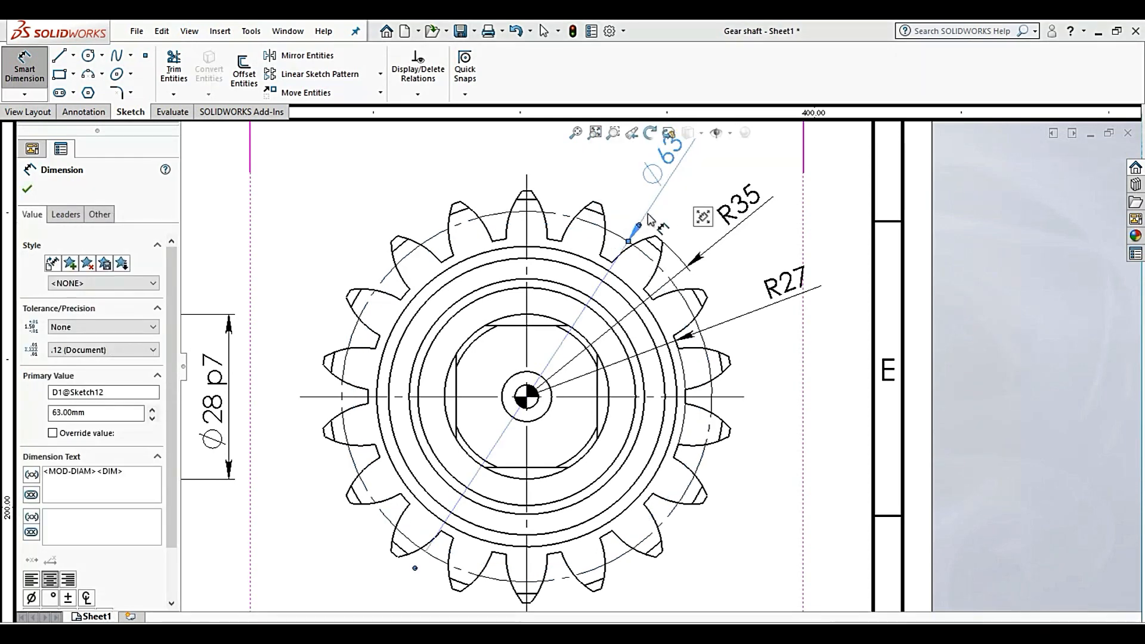
{"action": "scroll", "coordinate": [785, 280], "scroll_direction": "up", "scroll_amount": 4}
{"action": "left_click", "coordinate": [734, 329]}
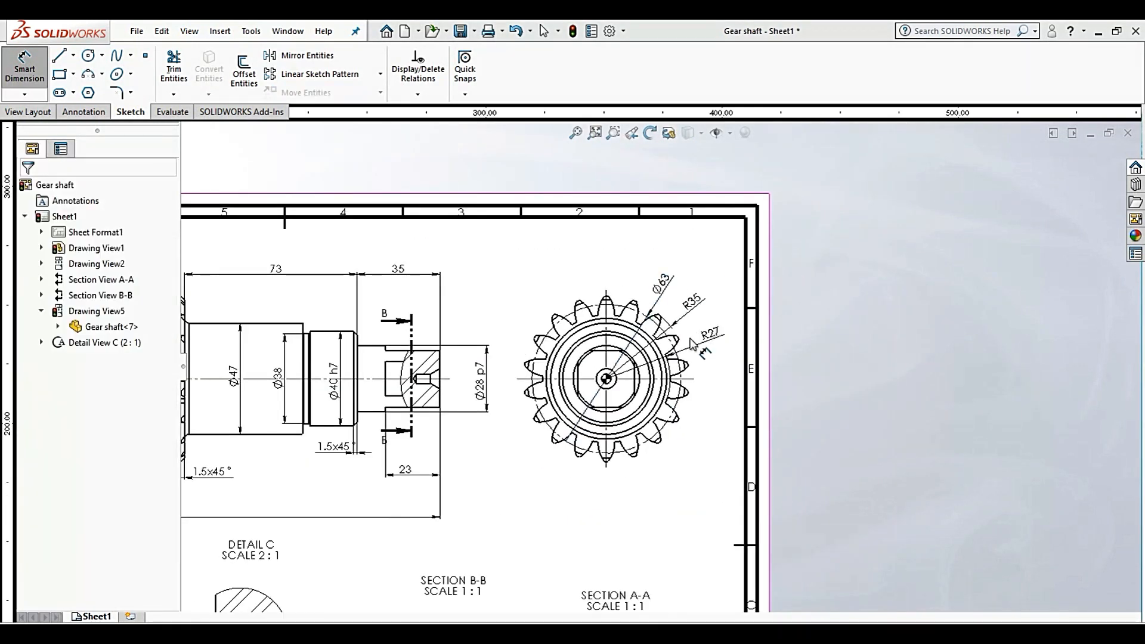
Change the R35 tip and R27 root radius dimensions on the gear's end view to display as diameters
{"action": "scroll", "coordinate": [702, 334], "scroll_direction": "down", "scroll_amount": 6}
{"action": "scroll", "coordinate": [656, 358], "scroll_direction": "up", "scroll_amount": 6}
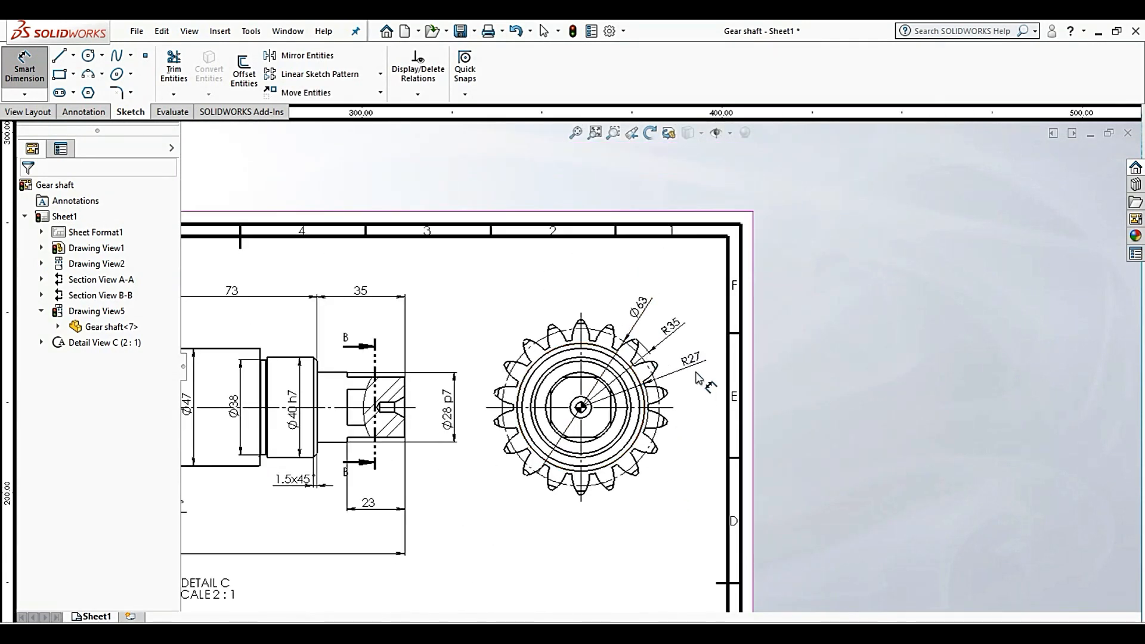
{"action": "scroll", "coordinate": [697, 379], "scroll_direction": "down", "scroll_amount": 4}
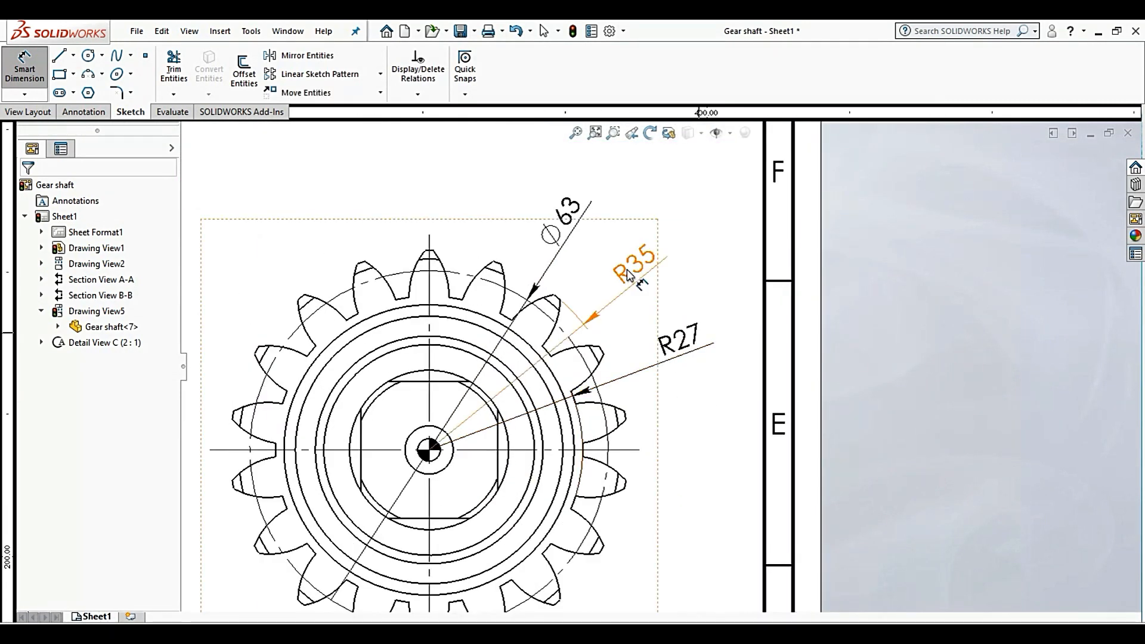
{"action": "key", "text": "Escape"}
{"action": "left_click", "coordinate": [632, 277]}
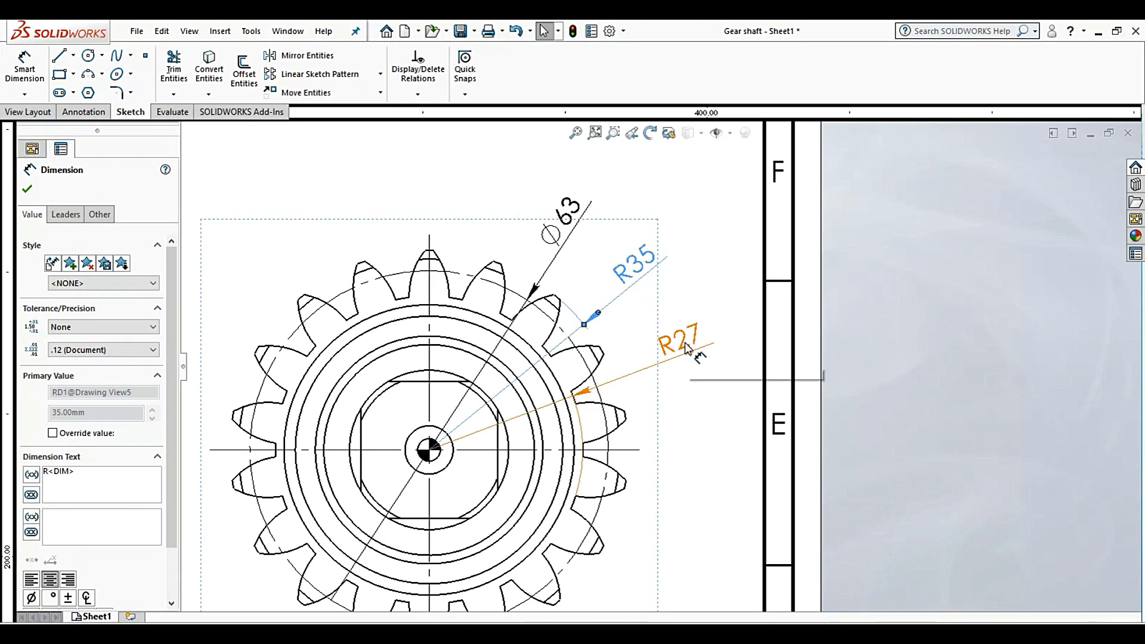
{"action": "left_click", "coordinate": [677, 343]}
{"action": "left_click", "coordinate": [647, 269], "text": "ctrl"}
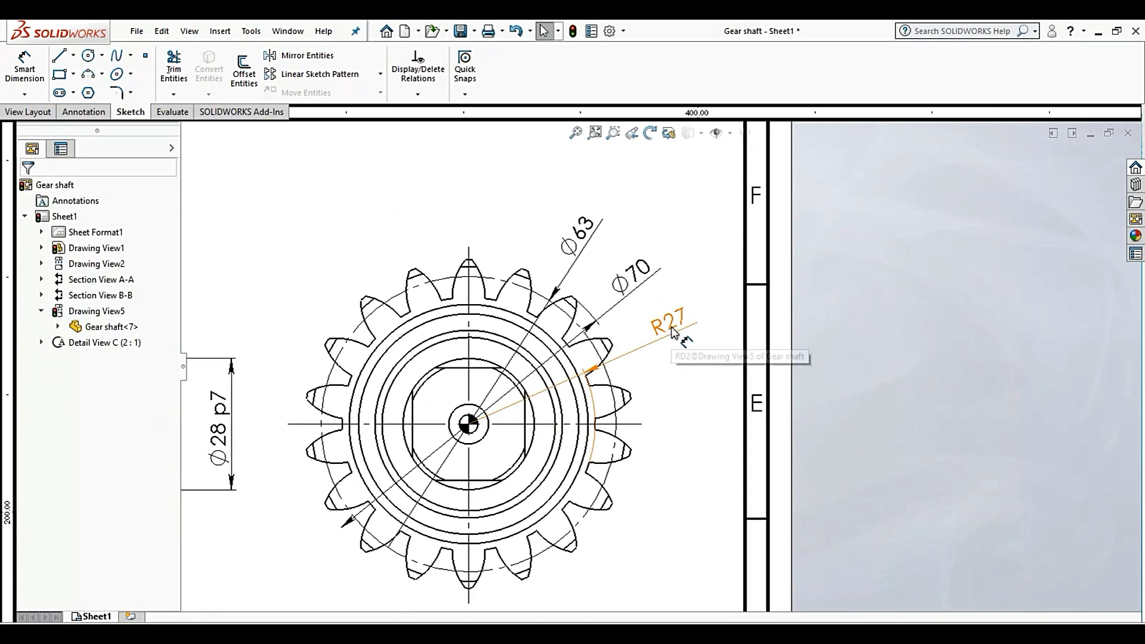
{"action": "left_click", "coordinate": [671, 320]}
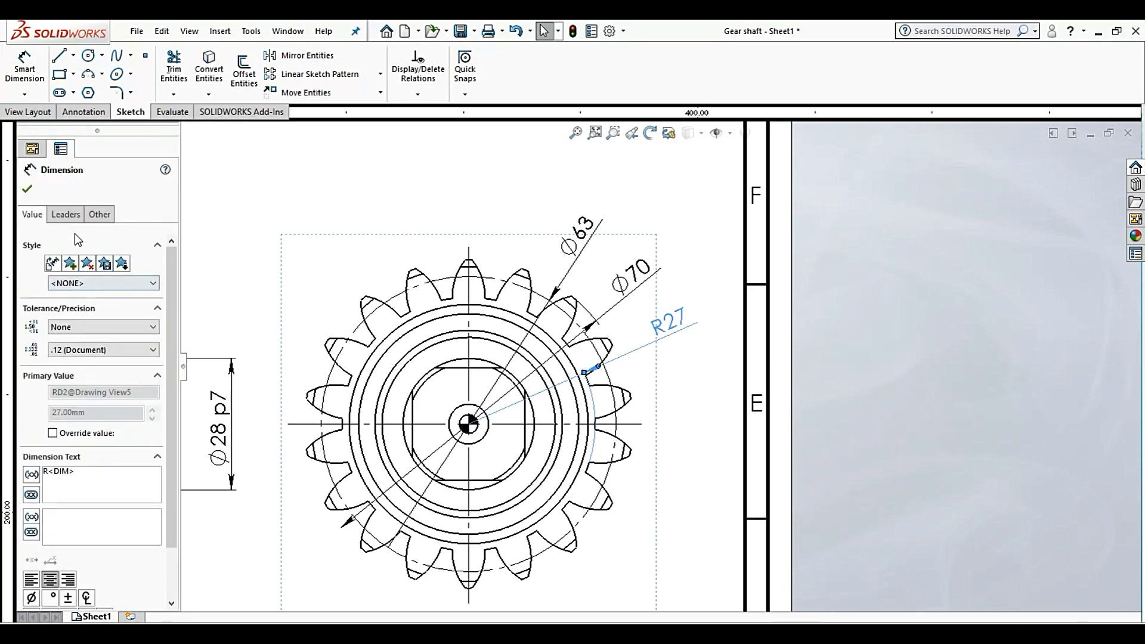
{"action": "left_click", "coordinate": [67, 216]}
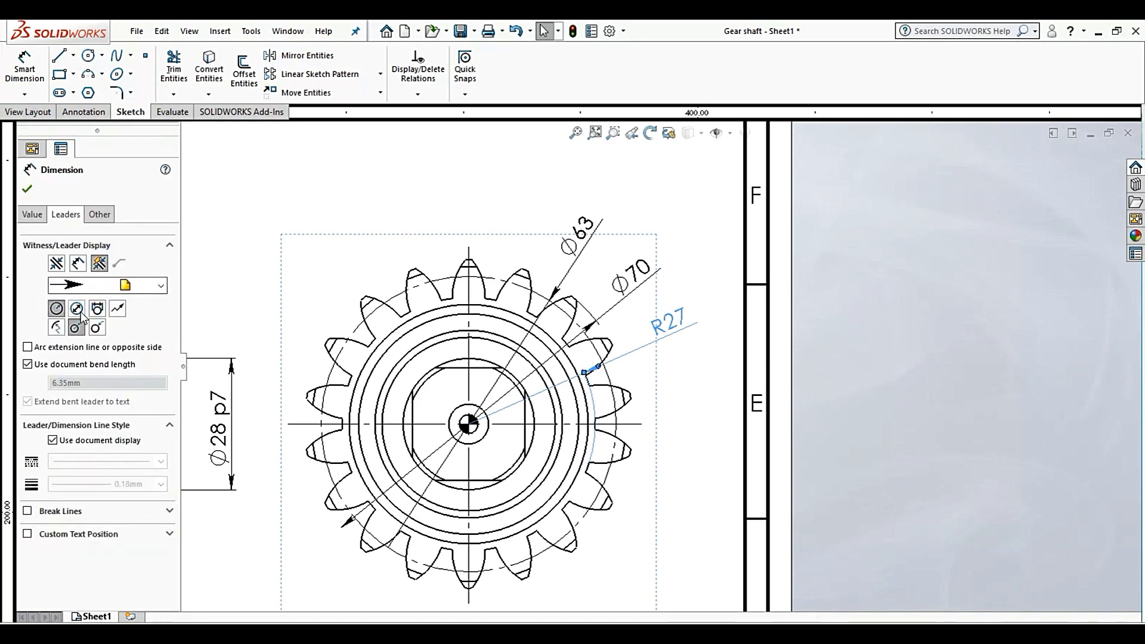
{"action": "left_click", "coordinate": [80, 313]}
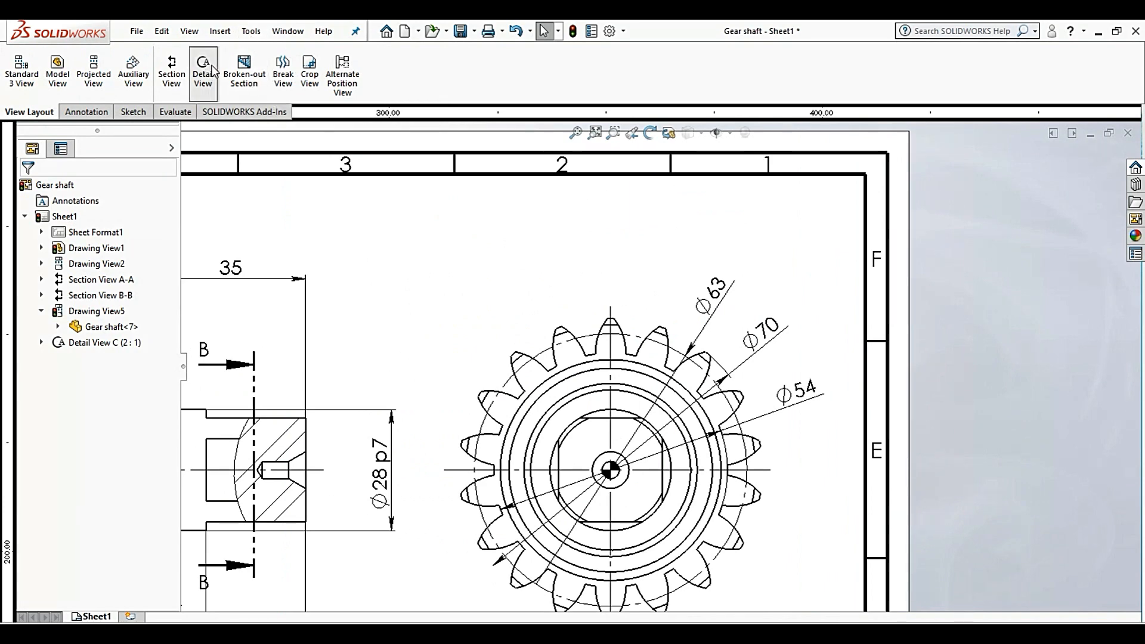
Create a 2:1 circular detail view of the gear's topmost tooth and place it below the end view
{"action": "left_click", "coordinate": [203, 68]}
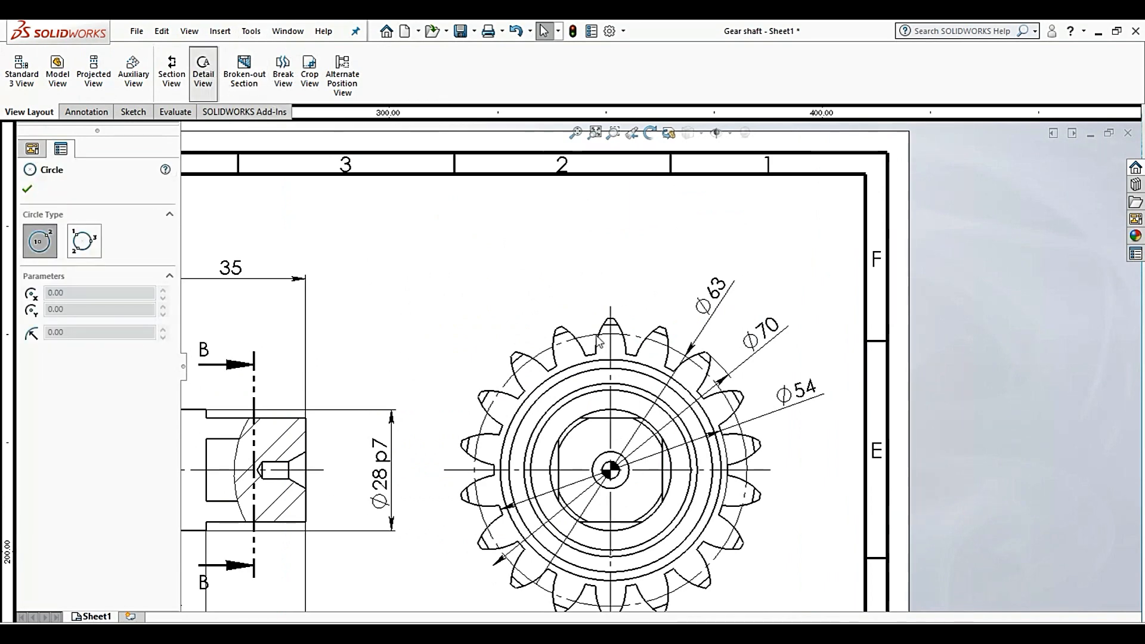
{"action": "scroll", "coordinate": [656, 331], "scroll_direction": "up", "scroll_amount": 2}
{"action": "scroll", "coordinate": [638, 322], "scroll_direction": "down", "scroll_amount": 2}
{"action": "scroll", "coordinate": [638, 325], "scroll_direction": "down", "scroll_amount": 4}
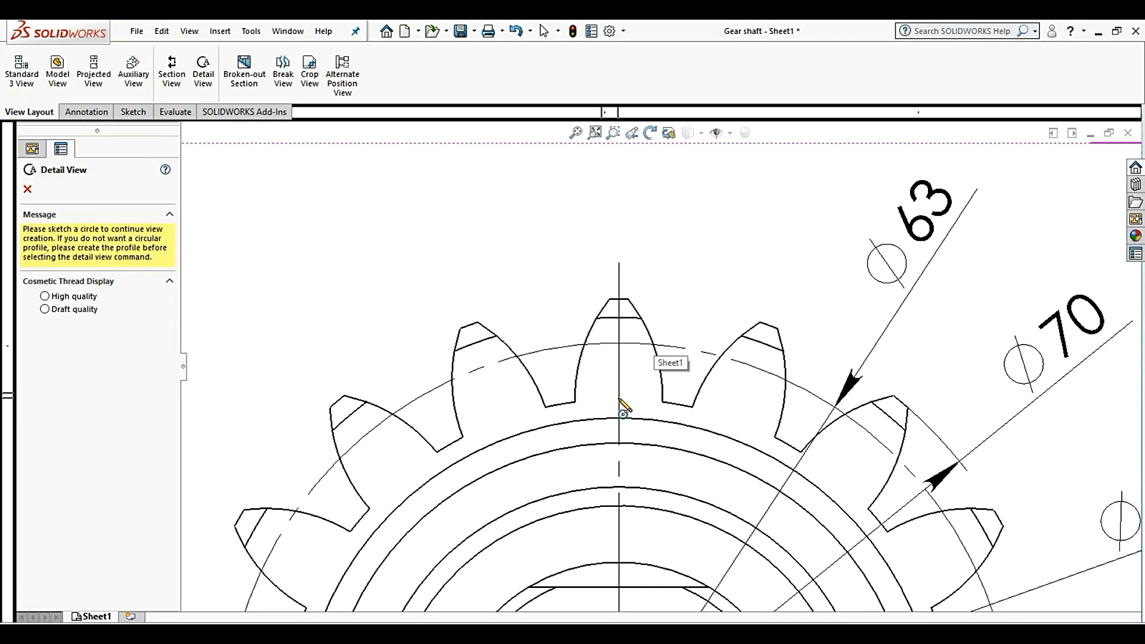
{"action": "left_click", "coordinate": [617, 365]}
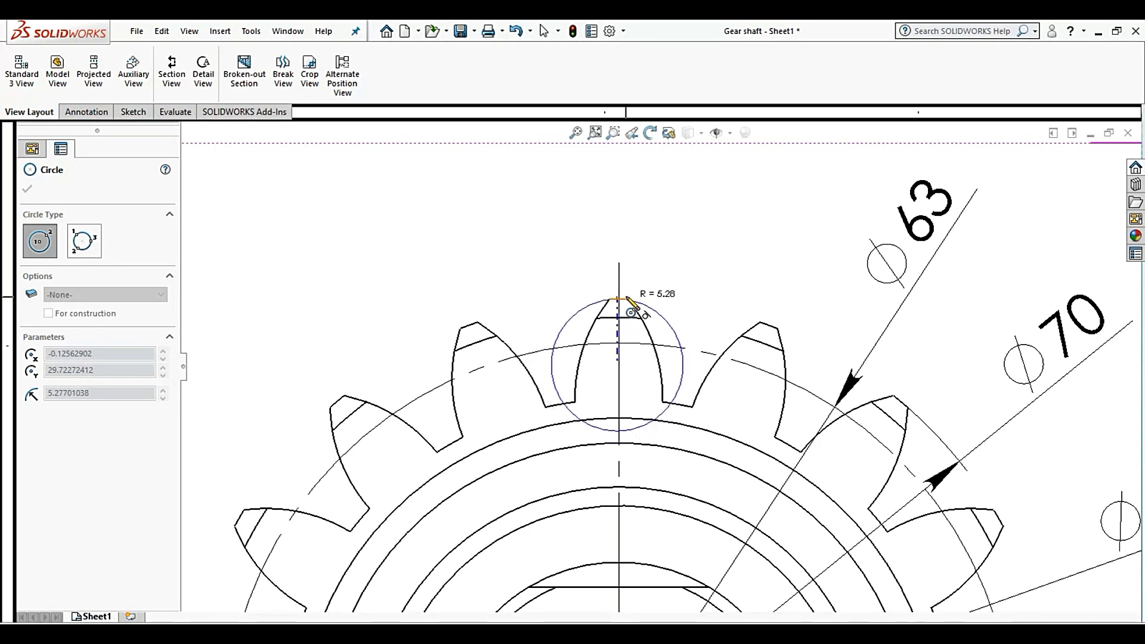
{"action": "left_click", "coordinate": [632, 304]}
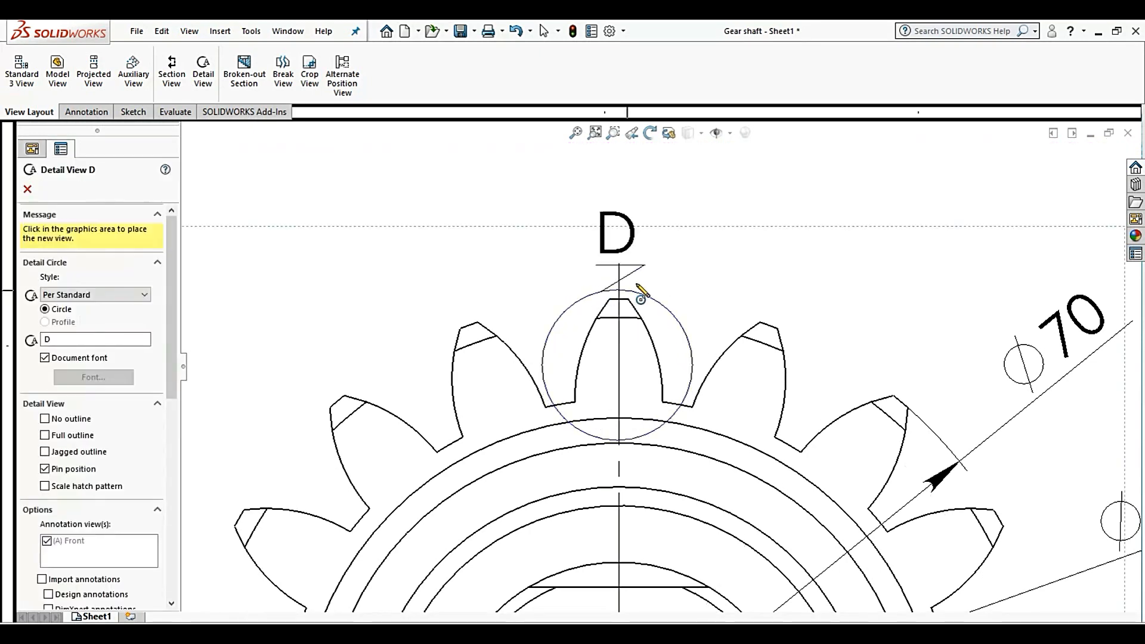
{"action": "scroll", "coordinate": [639, 294], "scroll_direction": "up", "scroll_amount": 2}
{"action": "scroll", "coordinate": [644, 482], "scroll_direction": "up", "scroll_amount": 6}
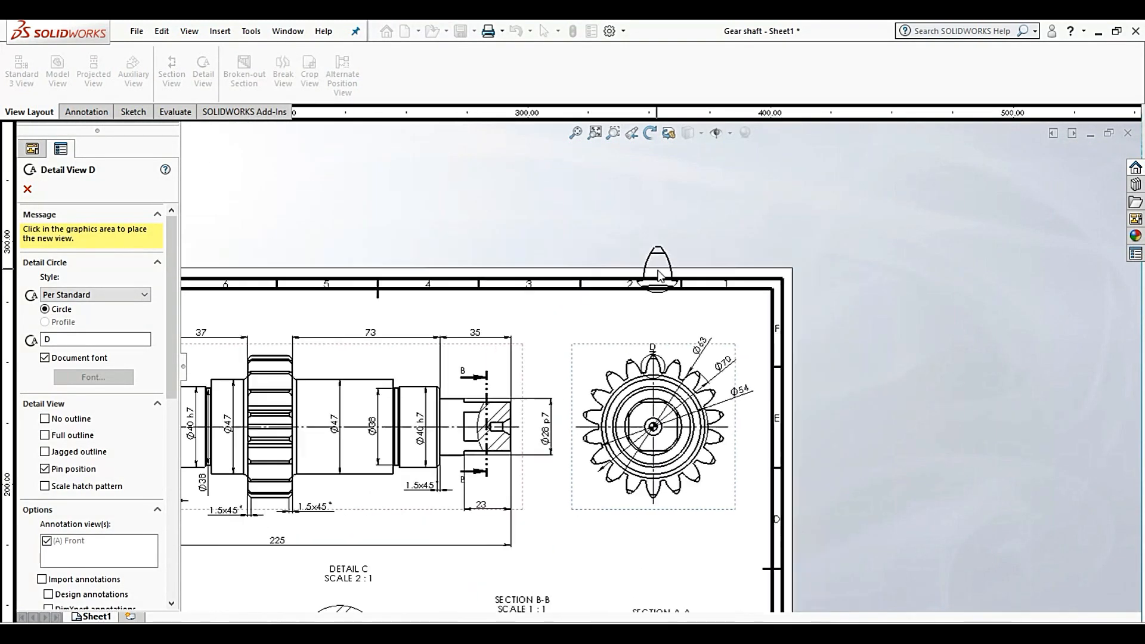
{"action": "scroll", "coordinate": [606, 473], "scroll_direction": "up", "scroll_amount": 2}
{"action": "scroll", "coordinate": [605, 473], "scroll_direction": "down", "scroll_amount": 4}
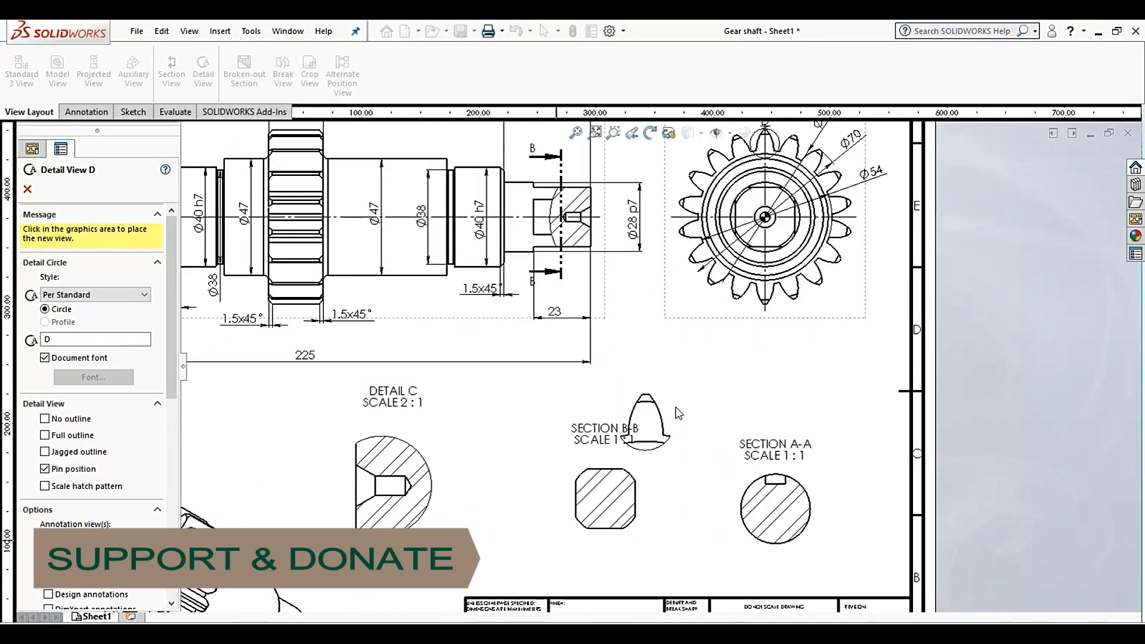
{"action": "left_click", "coordinate": [708, 360]}
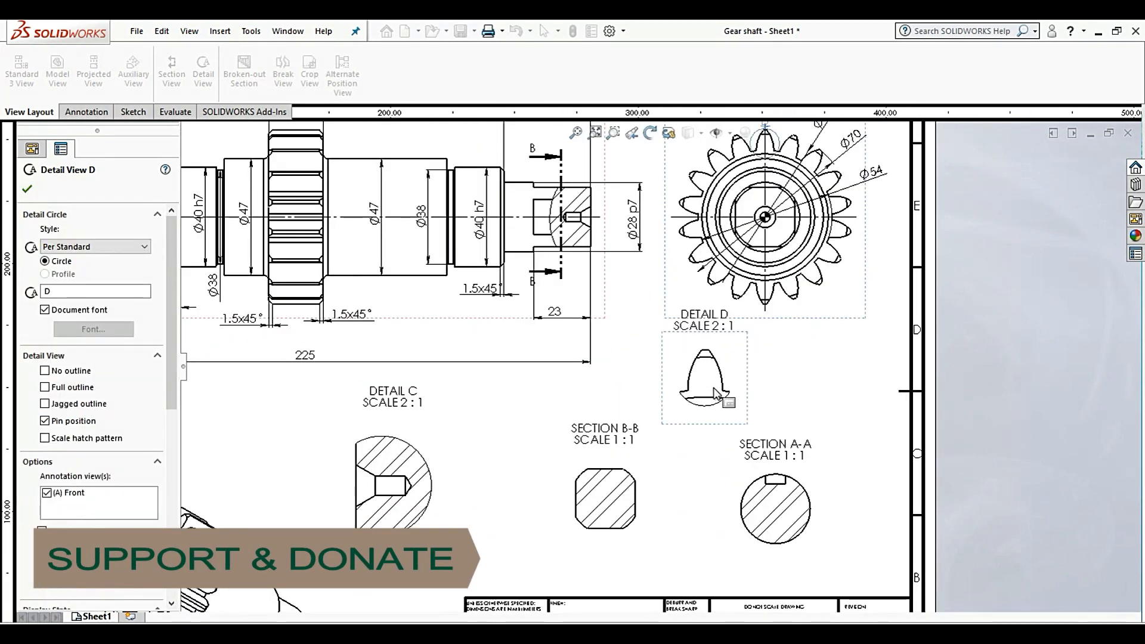
Move the detail label D up and to the left of its circle in the end view
{"action": "scroll", "coordinate": [787, 225], "scroll_direction": "down", "scroll_amount": 5}
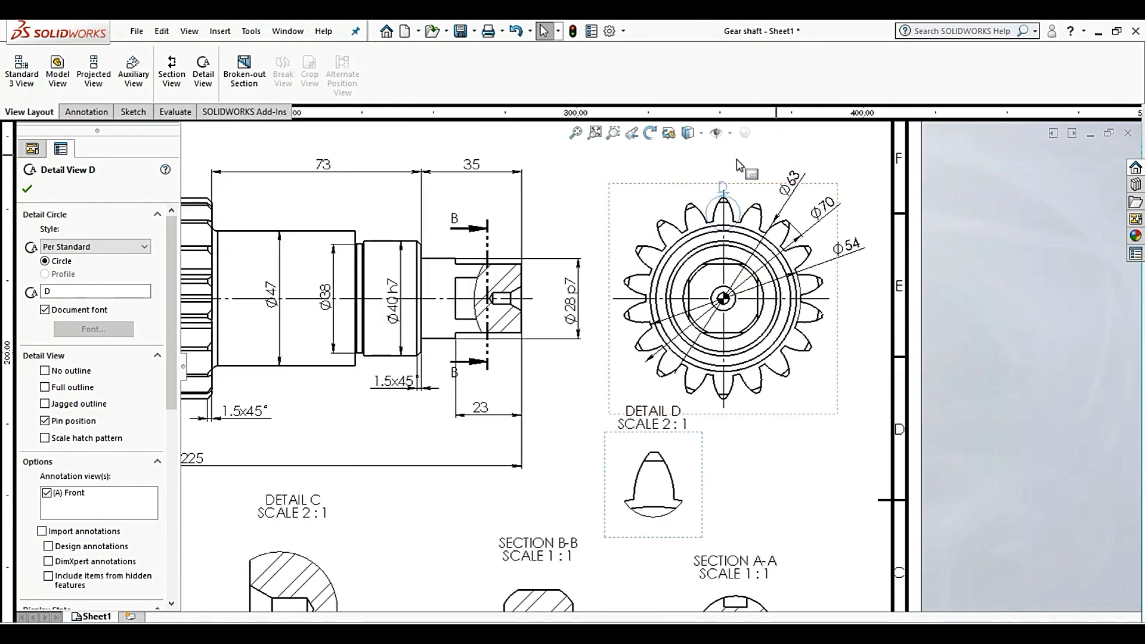
{"action": "left_click_drag", "start_coordinate": [586, 267], "coordinate": [552, 272]}
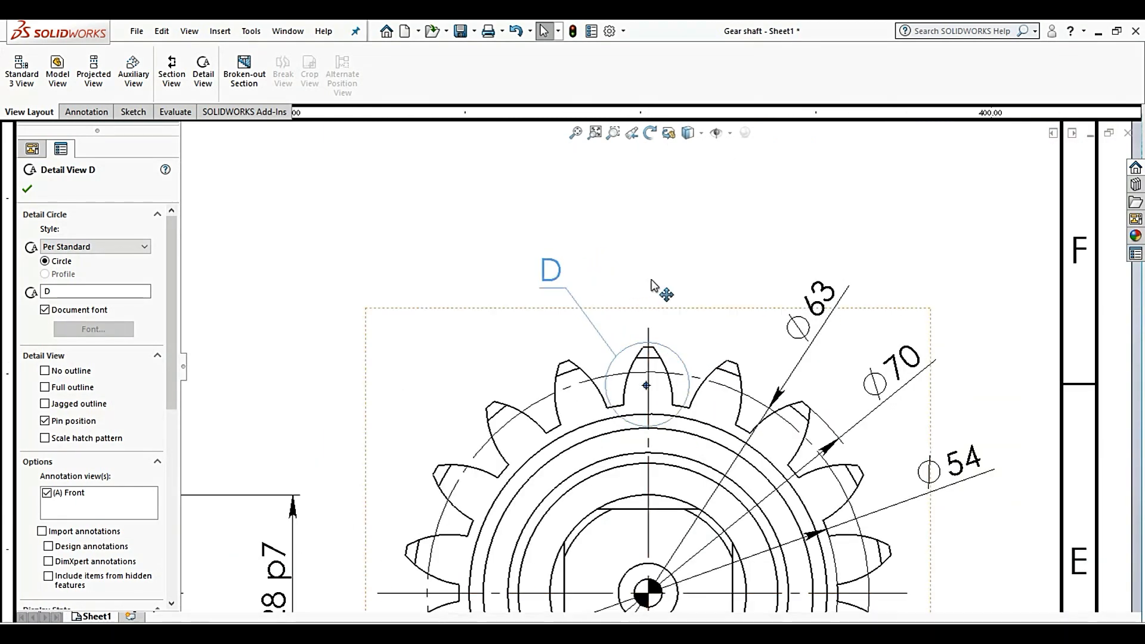
{"action": "left_click", "coordinate": [422, 310]}
{"action": "scroll", "coordinate": [711, 301], "scroll_direction": "up", "scroll_amount": 5}
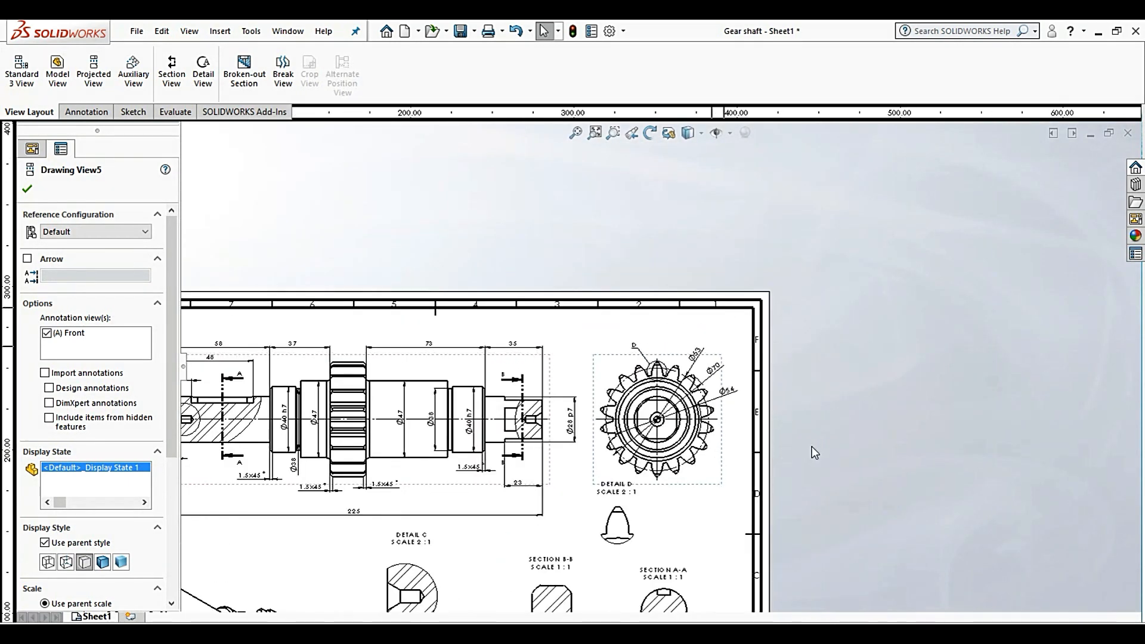
{"action": "left_click", "coordinate": [771, 474]}
{"action": "scroll", "coordinate": [709, 501], "scroll_direction": "up", "scroll_amount": 3}
{"action": "scroll", "coordinate": [624, 510], "scroll_direction": "up", "scroll_amount": 3}
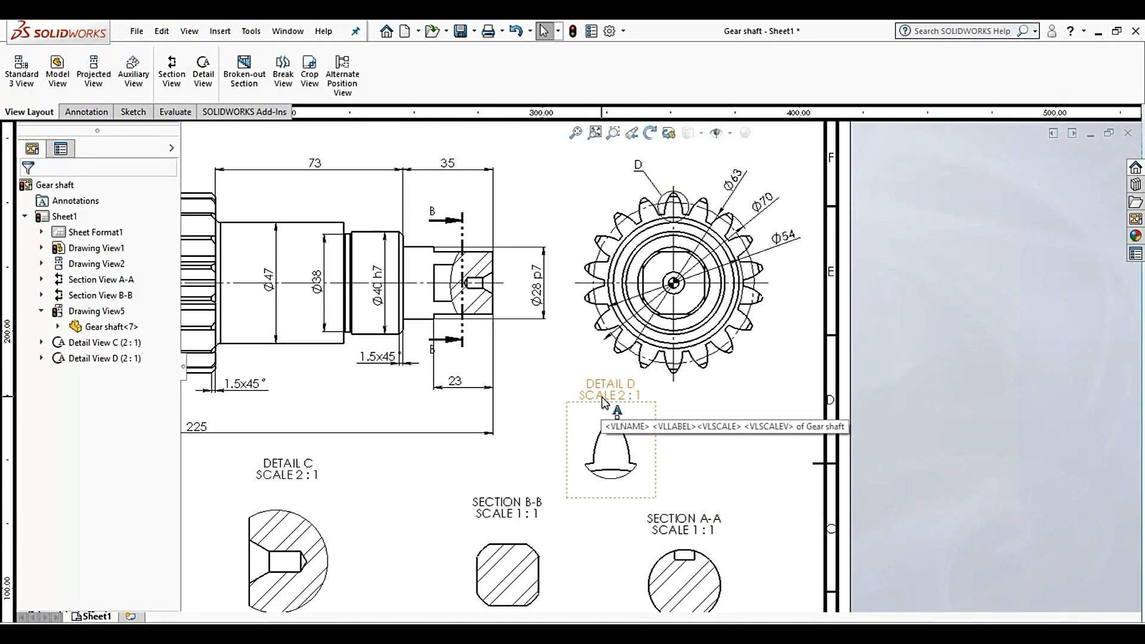
Create a 2:1 detail view of the relief groove beside the right Ø40 h7 journal with a circle of about 5.12 mm radius, placed below the shaft view
{"action": "scroll", "coordinate": [602, 403], "scroll_direction": "down", "scroll_amount": 4}
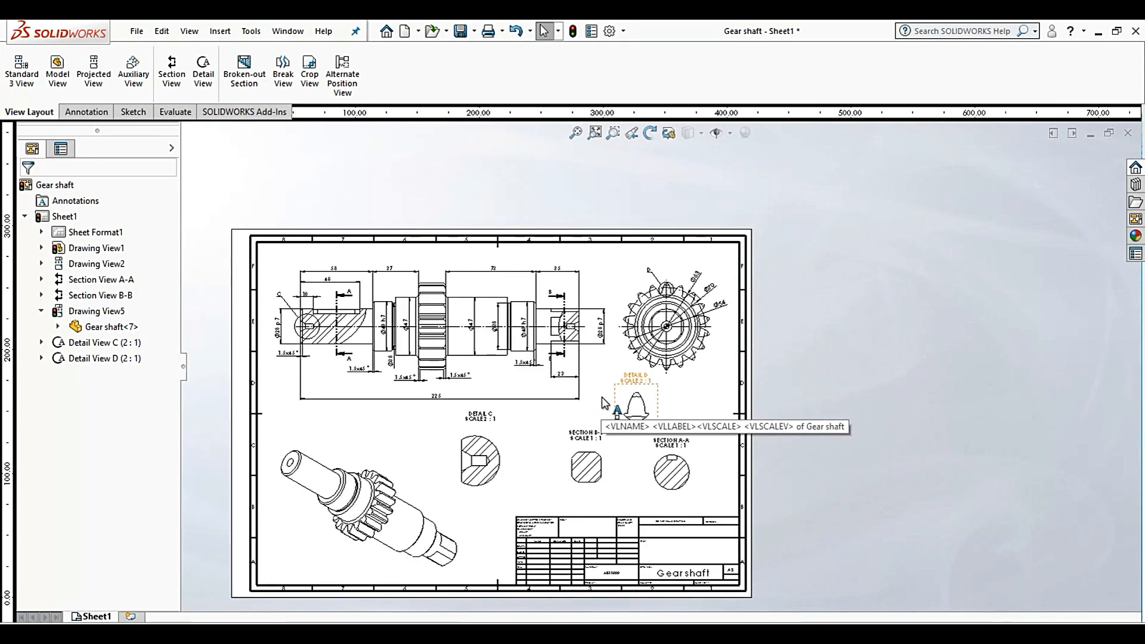
{"action": "scroll", "coordinate": [518, 292], "scroll_direction": "up", "scroll_amount": 5}
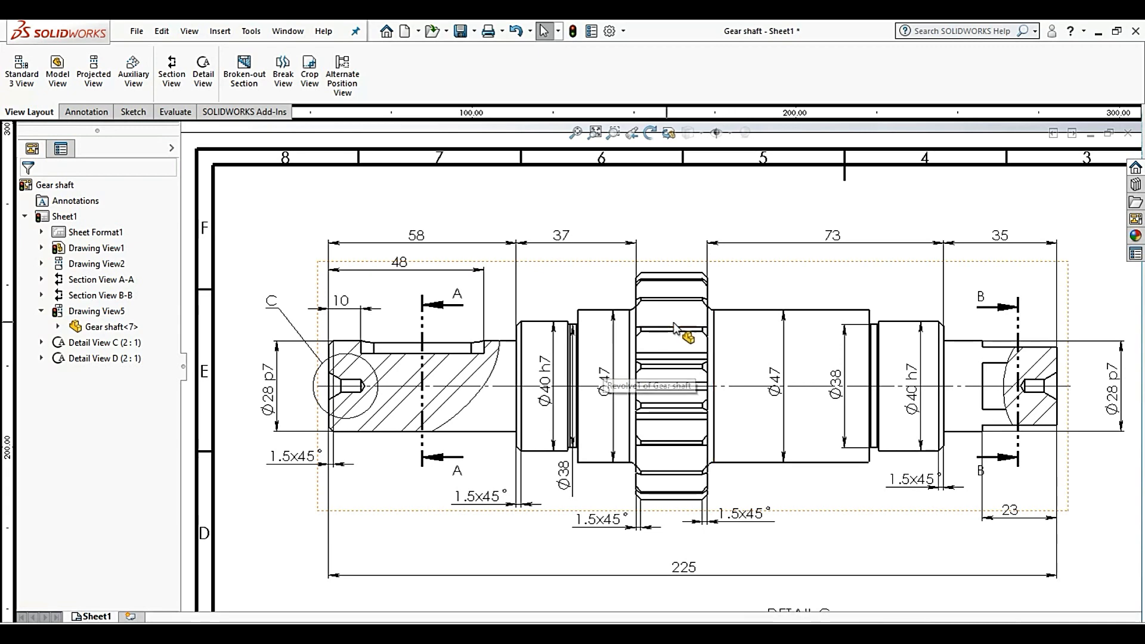
{"action": "scroll", "coordinate": [680, 331], "scroll_direction": "down", "scroll_amount": 3}
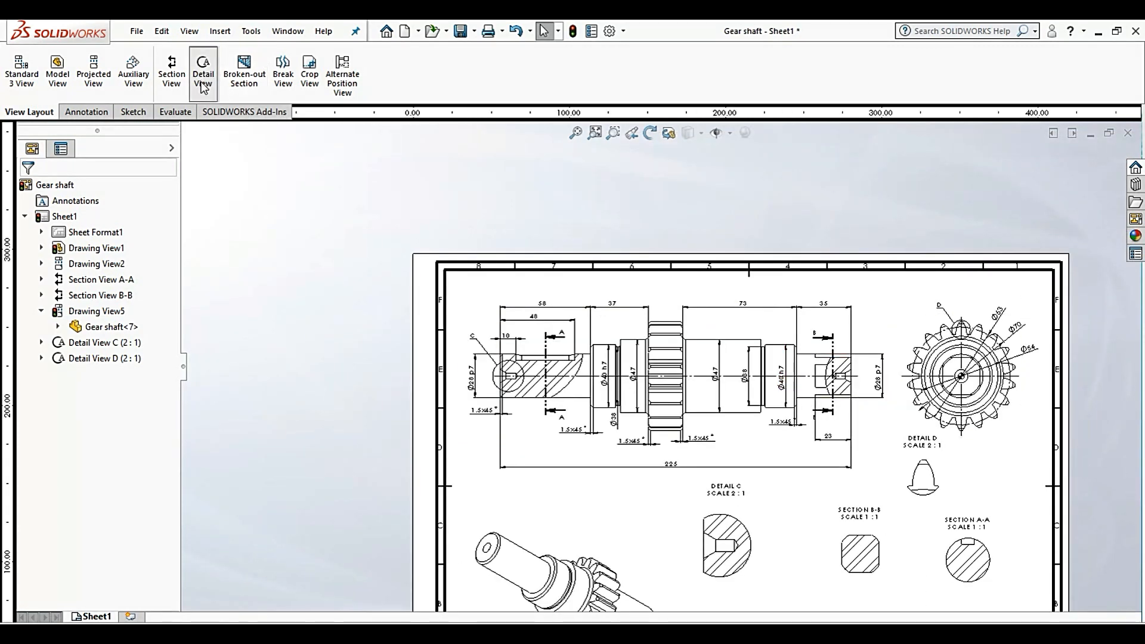
{"action": "left_click", "coordinate": [203, 83]}
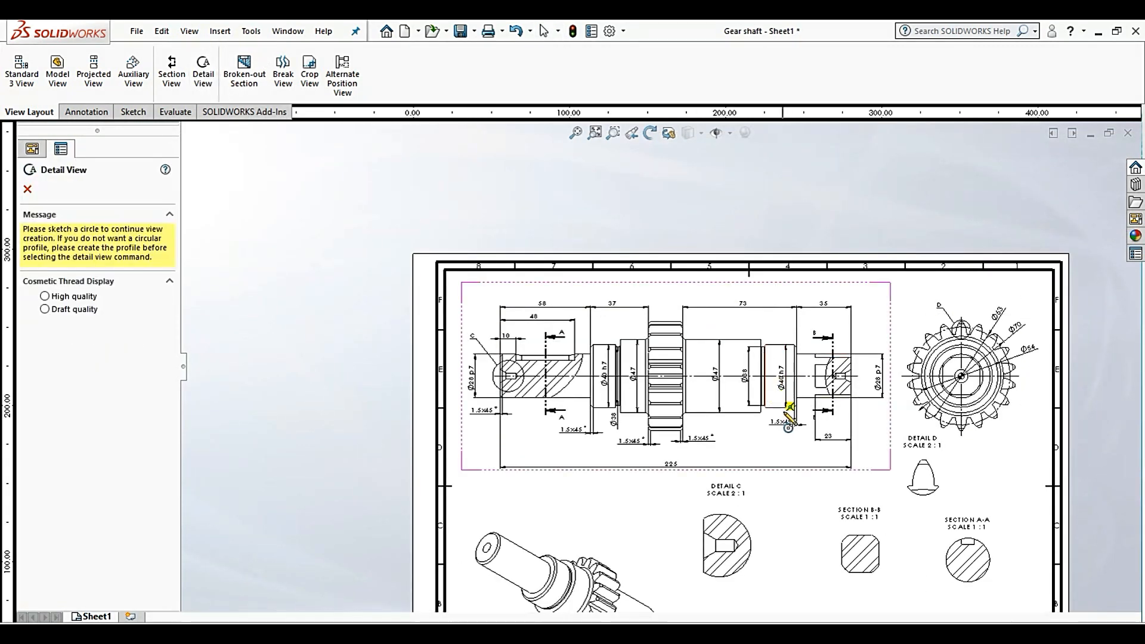
{"action": "scroll", "coordinate": [788, 420], "scroll_direction": "down", "scroll_amount": 5}
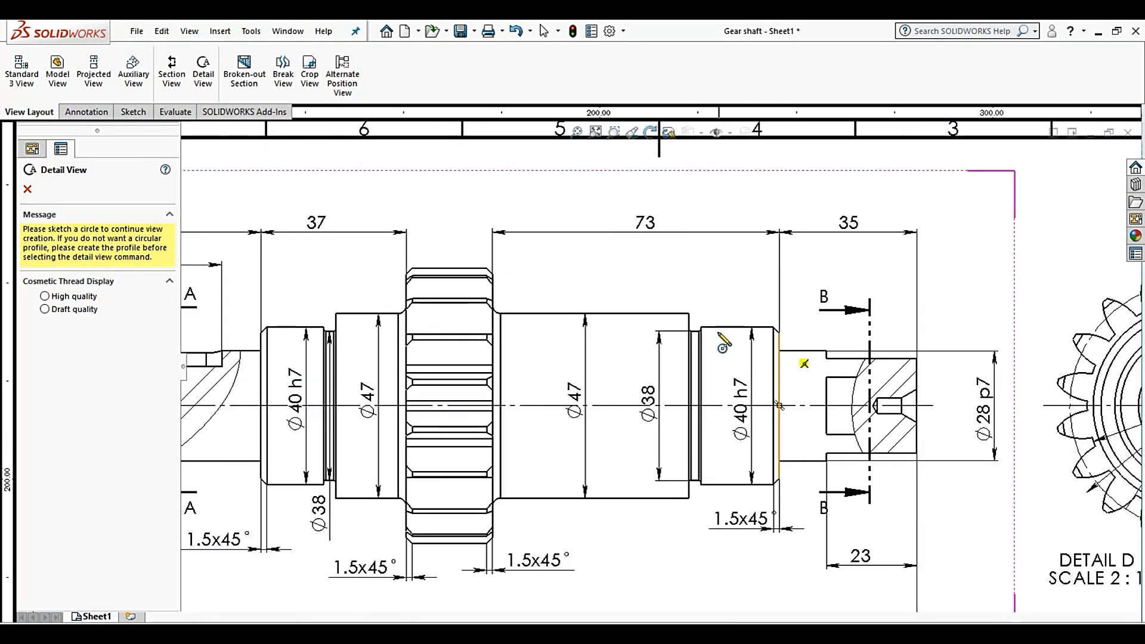
{"action": "scroll", "coordinate": [723, 344], "scroll_direction": "down", "scroll_amount": 6}
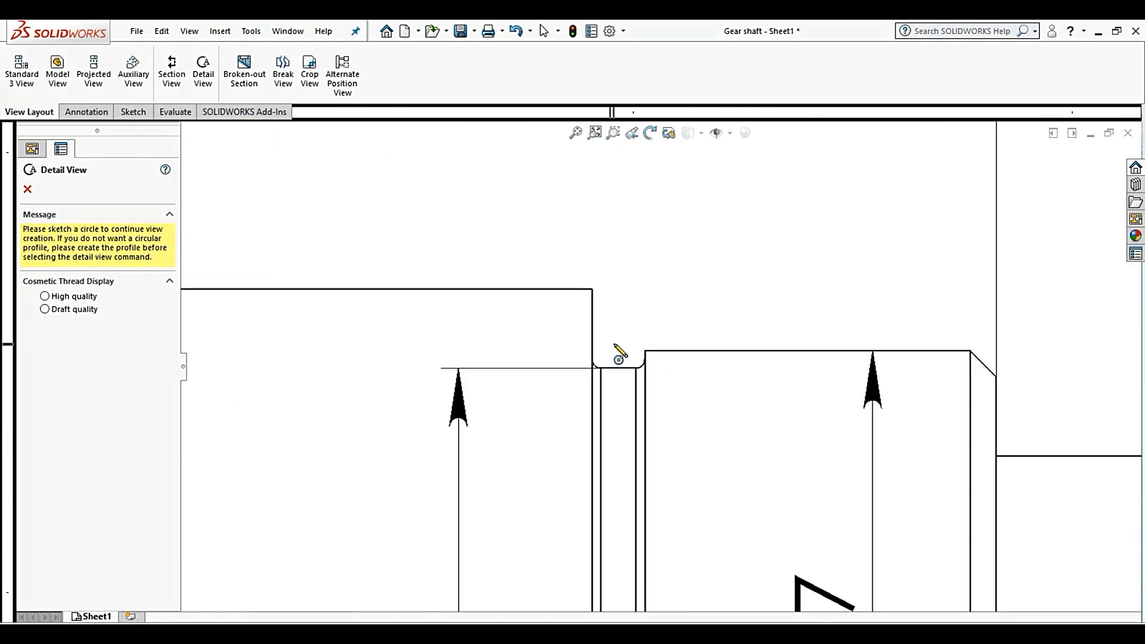
{"action": "left_click", "coordinate": [614, 344]}
{"action": "left_click", "coordinate": [637, 258]}
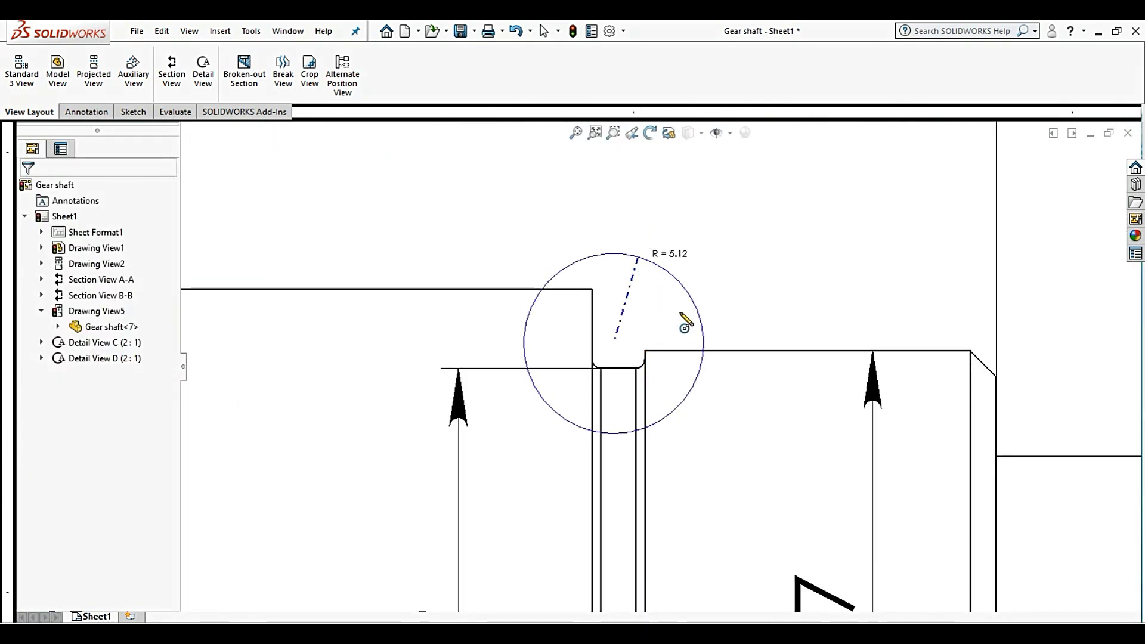
{"action": "scroll", "coordinate": [685, 327], "scroll_direction": "up", "scroll_amount": 3}
{"action": "scroll", "coordinate": [722, 283], "scroll_direction": "up", "scroll_amount": 3}
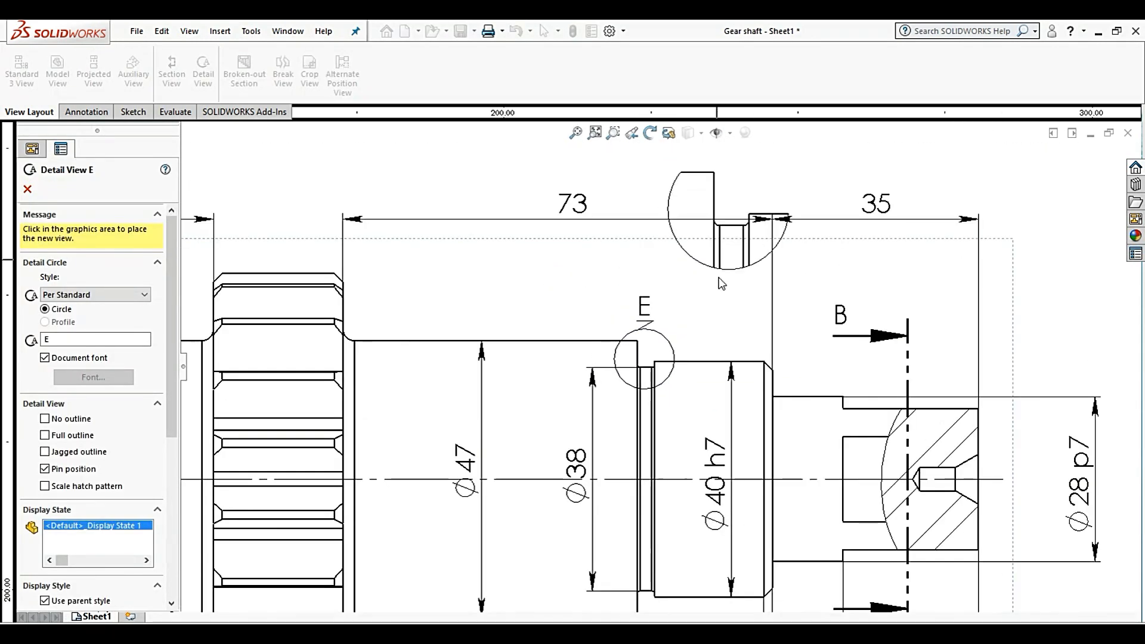
{"action": "scroll", "coordinate": [720, 284], "scroll_direction": "up", "scroll_amount": 5}
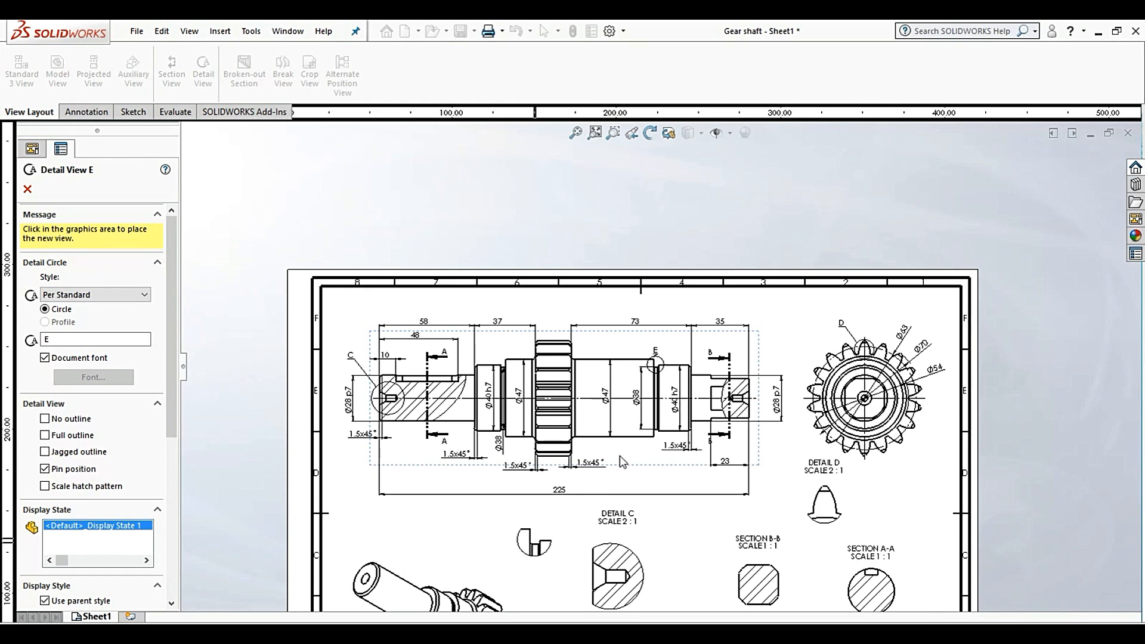
{"action": "left_click", "coordinate": [670, 364]}
Move the detail label E up and to the right of its circle on the relief groove
{"action": "scroll", "coordinate": [667, 358], "scroll_direction": "down", "scroll_amount": 8}
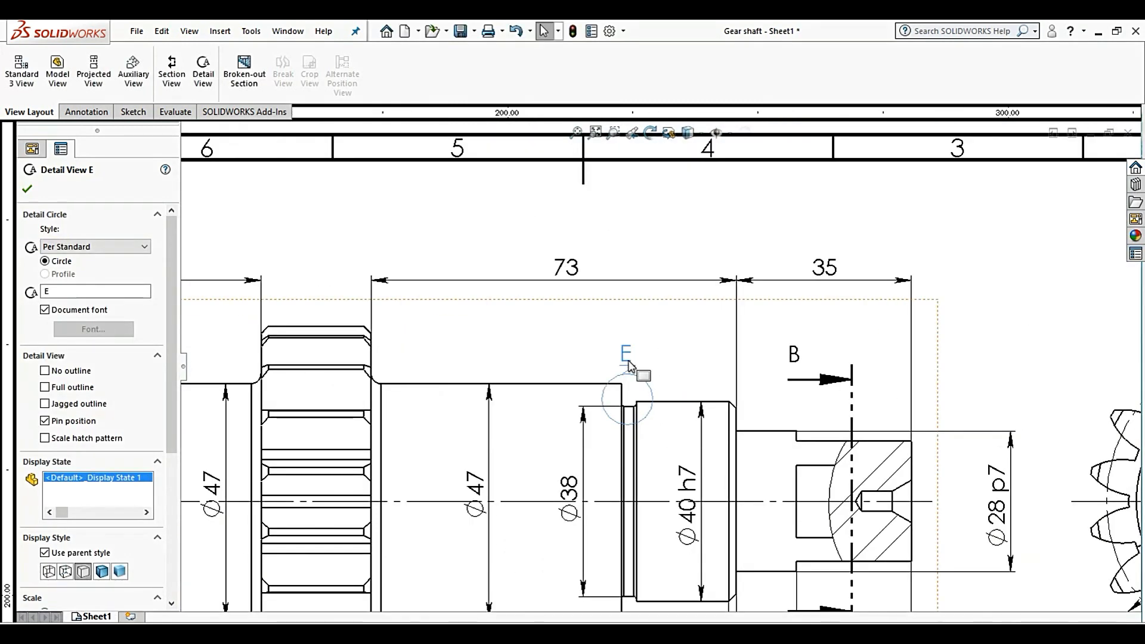
{"action": "left_click_drag", "start_coordinate": [641, 318], "coordinate": [678, 320]}
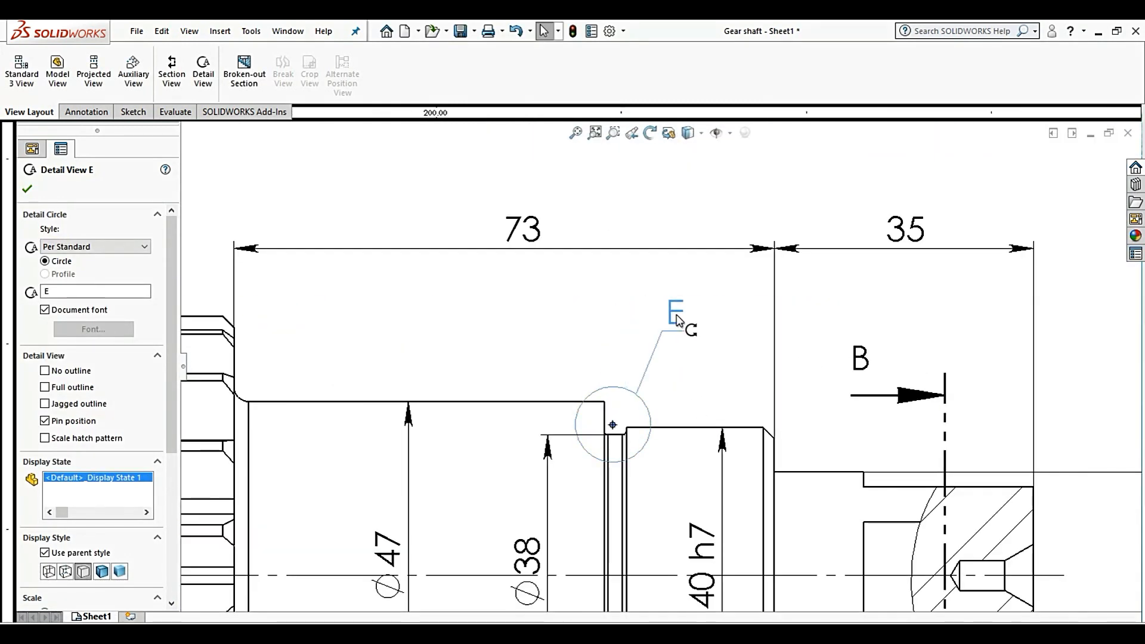
{"action": "left_click", "coordinate": [609, 203]}
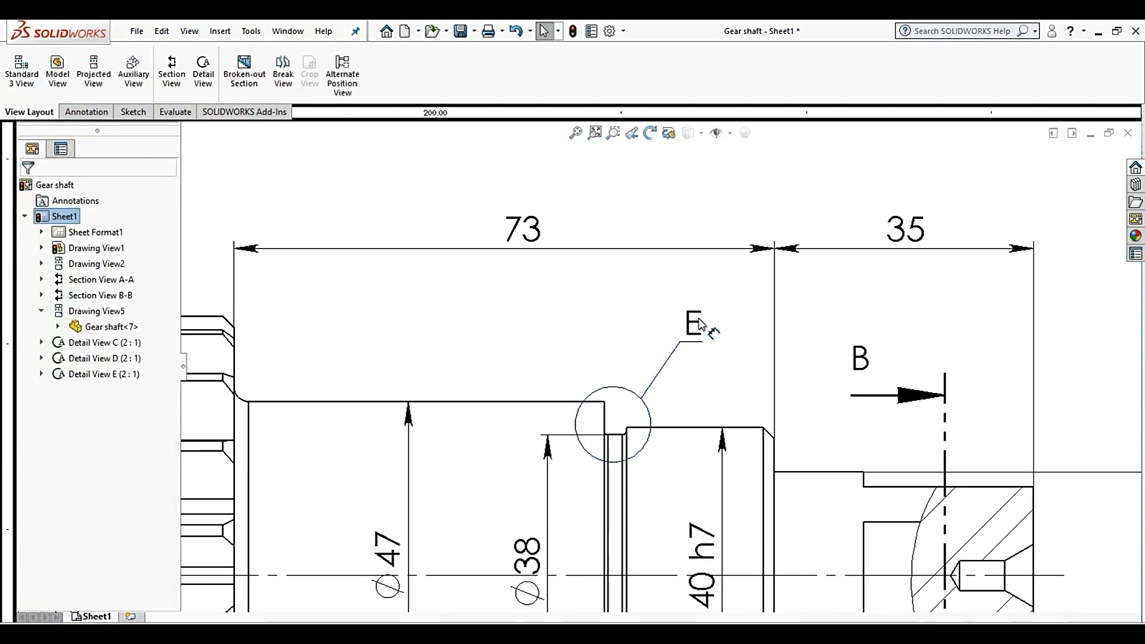
Dimension the length from the groove's shoulder to the end face of the right Ø40 h7 journal, placed below the 73 dimension
{"action": "scroll", "coordinate": [650, 376], "scroll_direction": "up", "scroll_amount": 4}
{"action": "scroll", "coordinate": [649, 377], "scroll_direction": "down", "scroll_amount": 3}
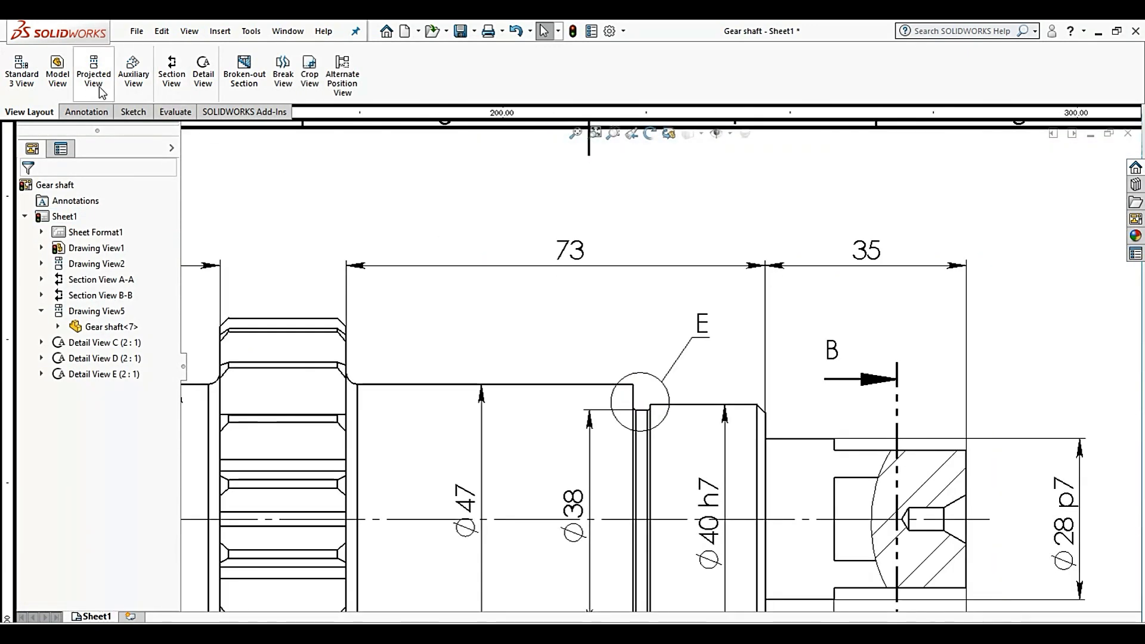
{"action": "left_click", "coordinate": [99, 112]}
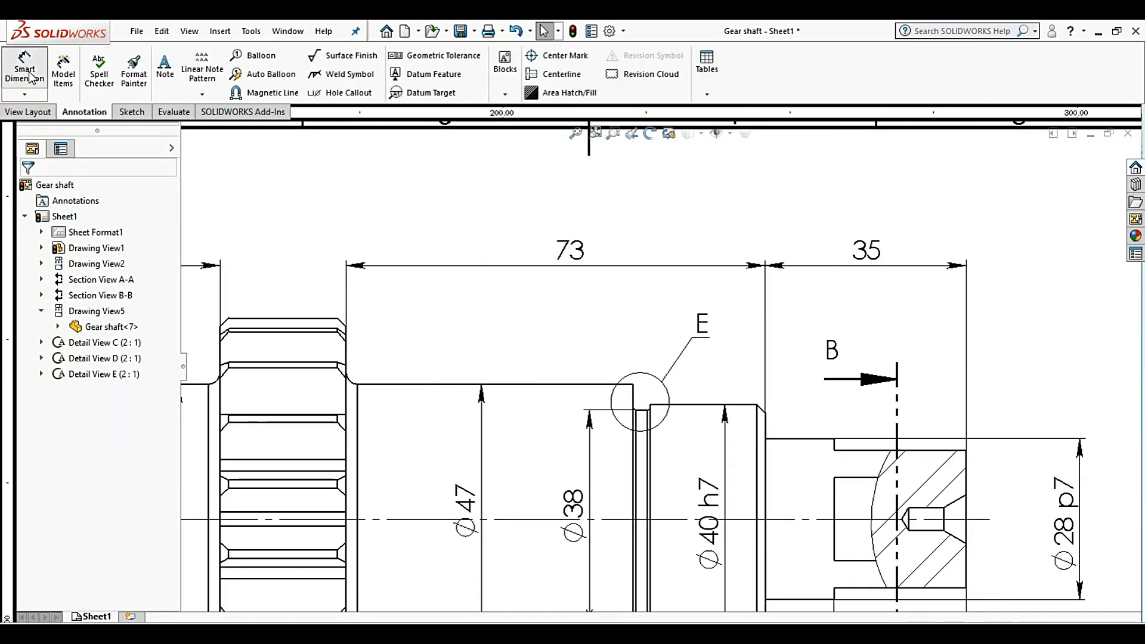
{"action": "left_click", "coordinate": [25, 70]}
{"action": "scroll", "coordinate": [697, 397], "scroll_direction": "down", "scroll_amount": 2}
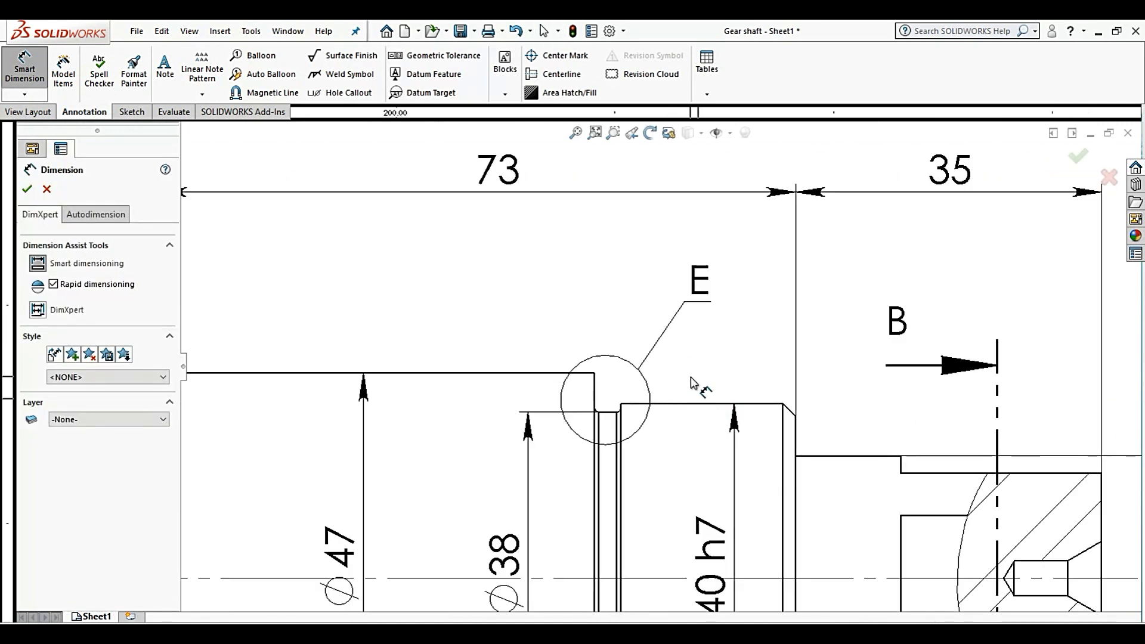
{"action": "left_click", "coordinate": [594, 391]}
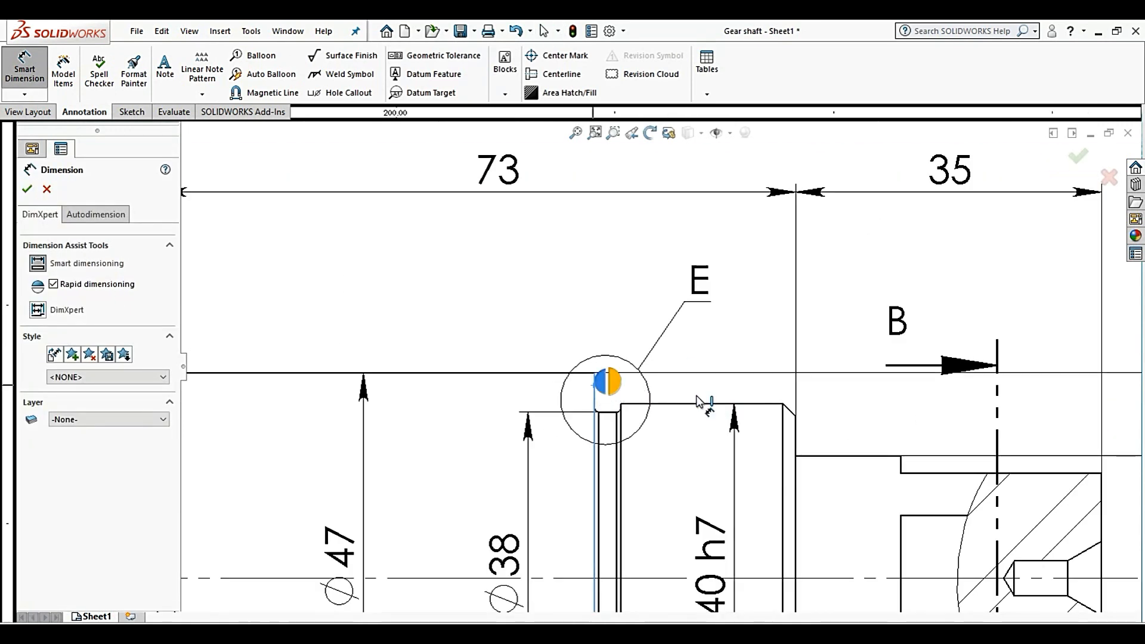
{"action": "left_click", "coordinate": [797, 437]}
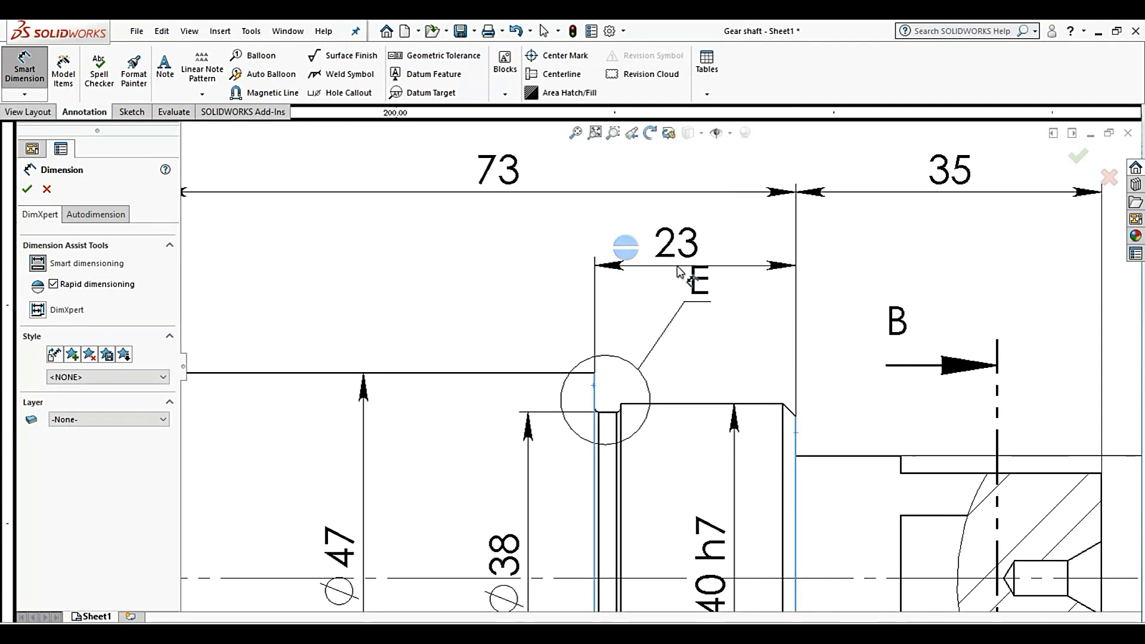
{"action": "left_click", "coordinate": [667, 273]}
{"action": "key", "text": "Escape"}
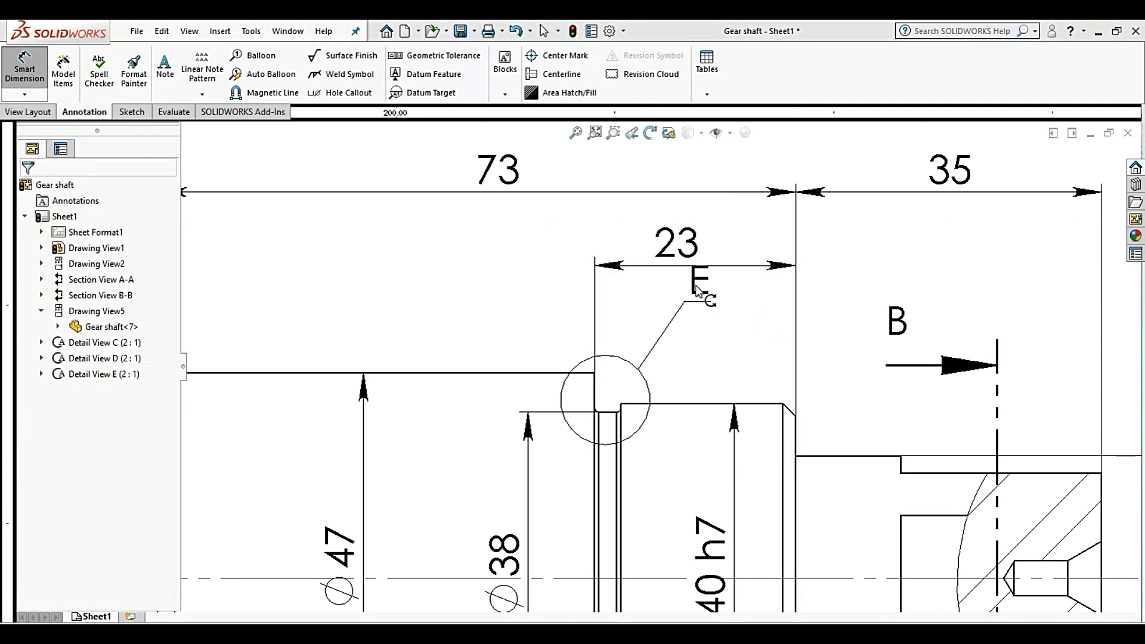
Reposition the detail label E beneath the new journal length dimension, clear of its dimension line
{"action": "left_click_drag", "start_coordinate": [698, 294], "coordinate": [718, 333]}
{"action": "left_click", "coordinate": [604, 400]}
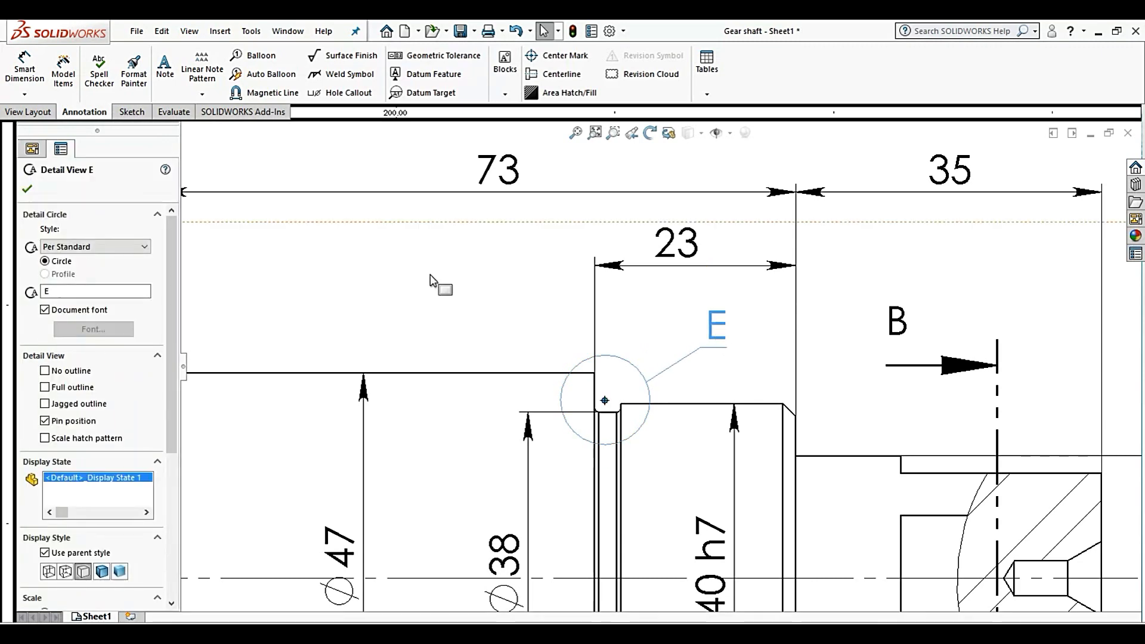
{"action": "left_click", "coordinate": [743, 293]}
Dimension the length from the left Ø40 h7 journal's end face to the Ø47 shoulder, placed below the 37 dimension
{"action": "scroll", "coordinate": [810, 297], "scroll_direction": "up", "scroll_amount": 7}
{"action": "scroll", "coordinate": [555, 408], "scroll_direction": "down", "scroll_amount": 2}
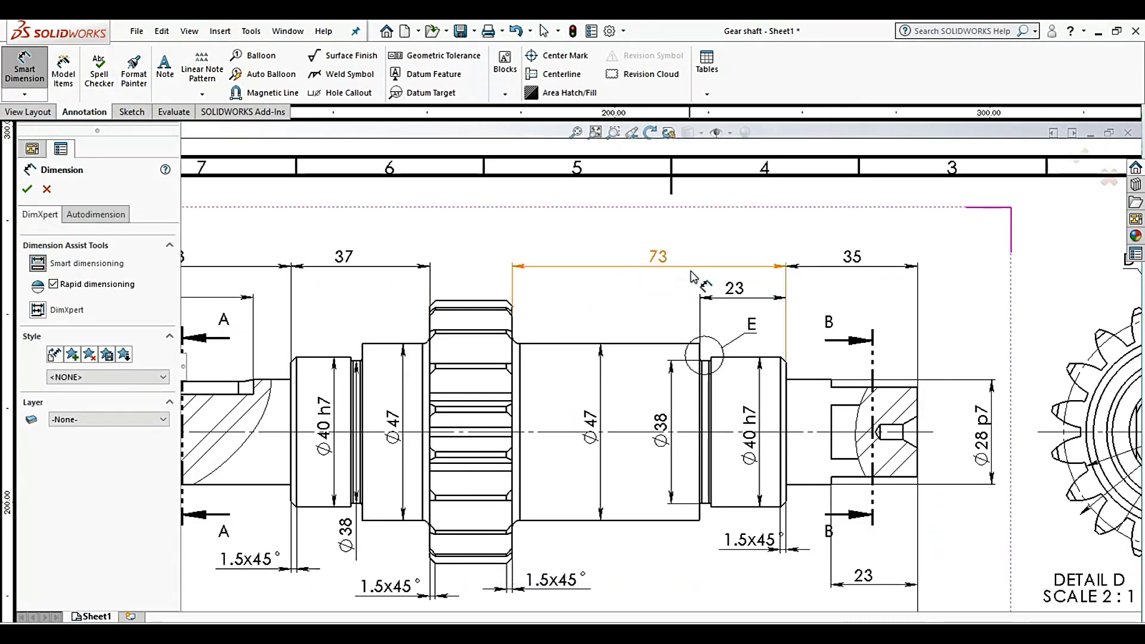
{"action": "scroll", "coordinate": [265, 316], "scroll_direction": "down", "scroll_amount": 3}
{"action": "scroll", "coordinate": [385, 334], "scroll_direction": "down", "scroll_amount": 2}
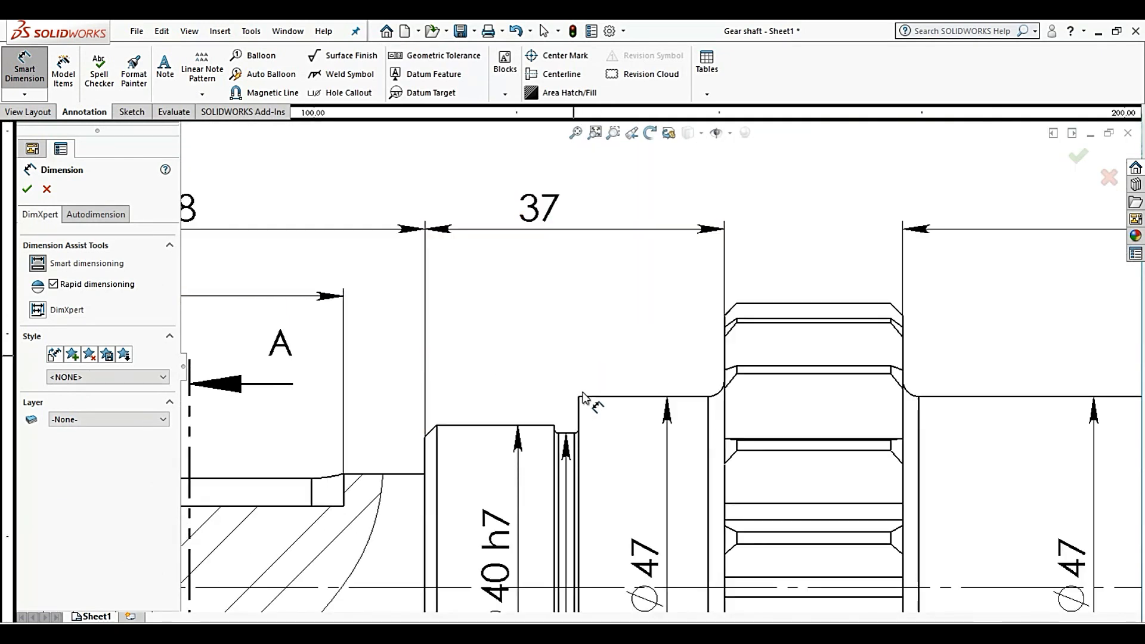
{"action": "left_click", "coordinate": [424, 462]}
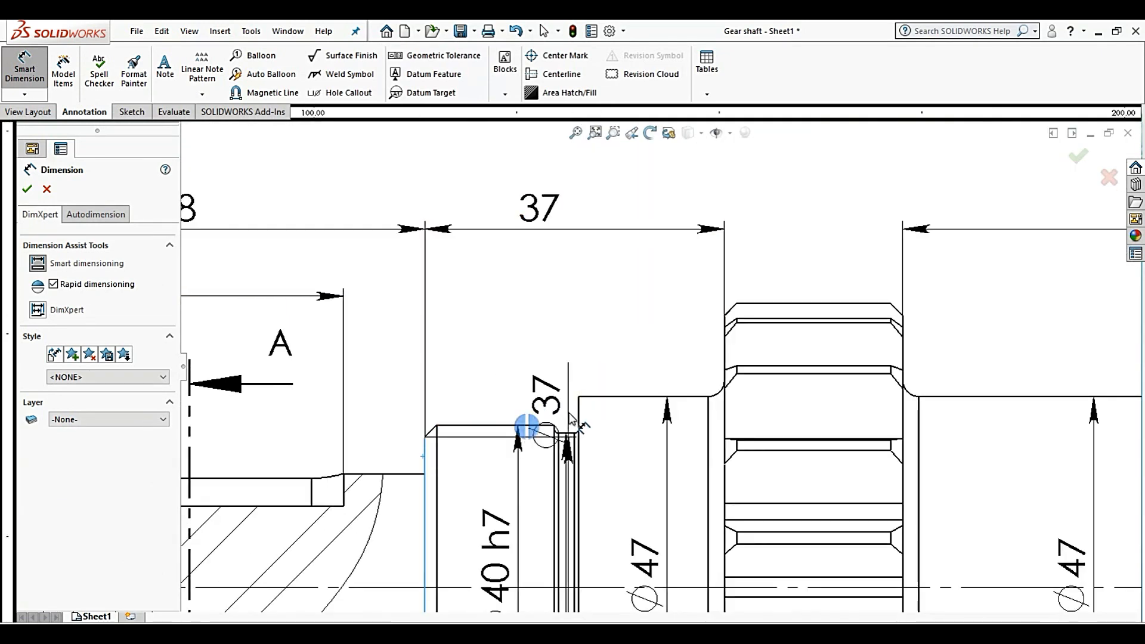
{"action": "left_click", "coordinate": [578, 424]}
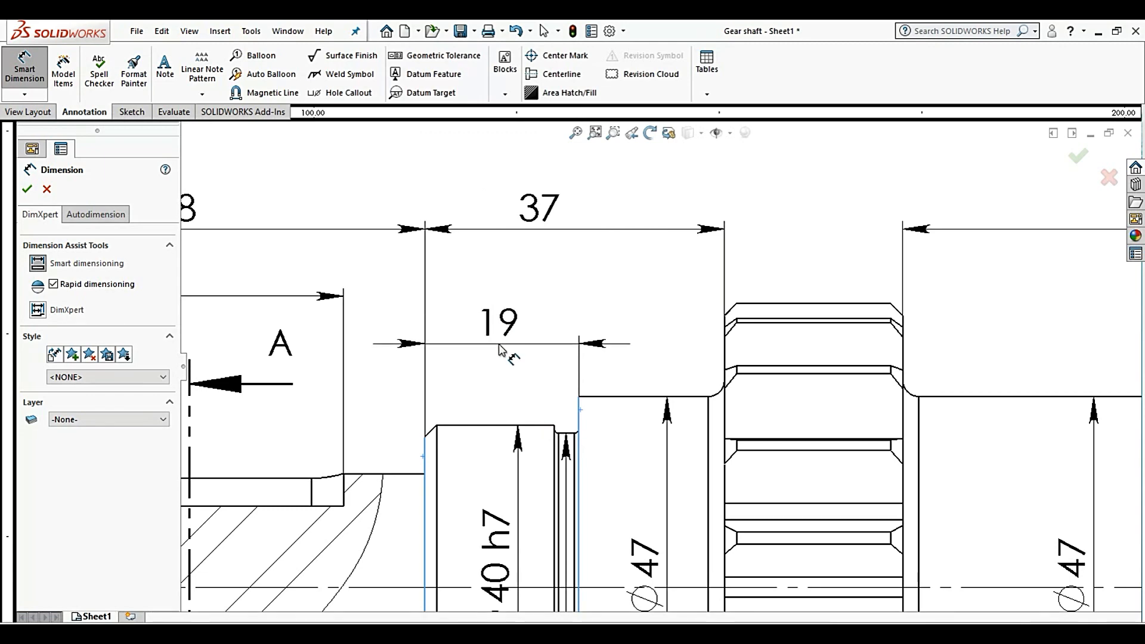
{"action": "left_click", "coordinate": [502, 351]}
{"action": "left_click", "coordinate": [390, 214]}
{"action": "scroll", "coordinate": [370, 216], "scroll_direction": "up", "scroll_amount": 3}
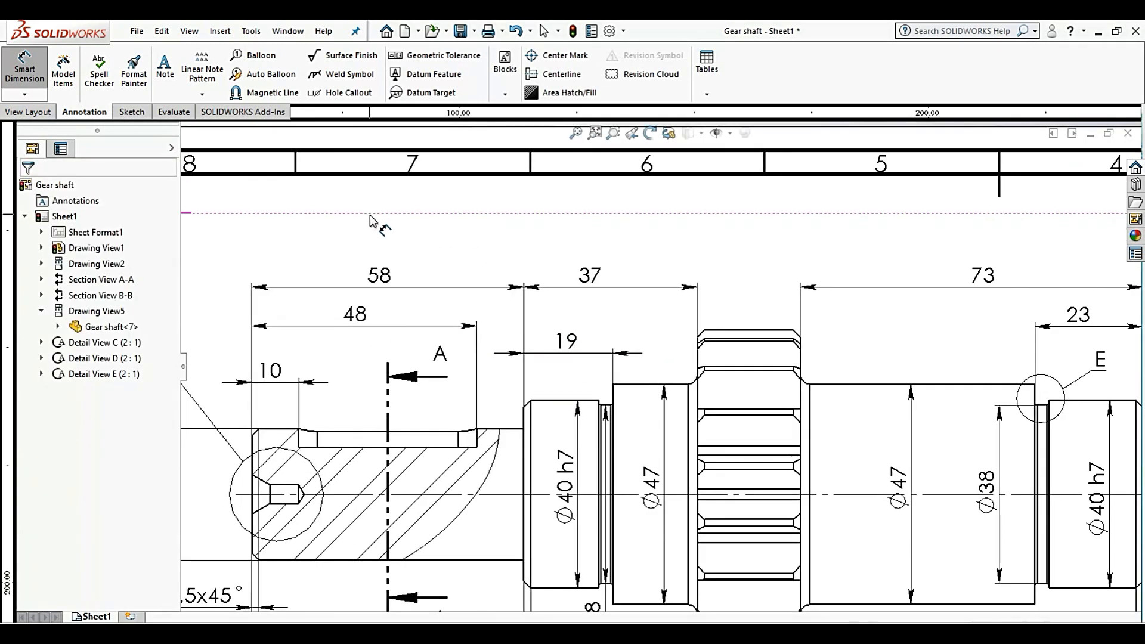
Dimension the width of the gear tooth's tip in Detail D, with the text above and to the left of the tooth
{"action": "scroll", "coordinate": [516, 298], "scroll_direction": "up", "scroll_amount": 5}
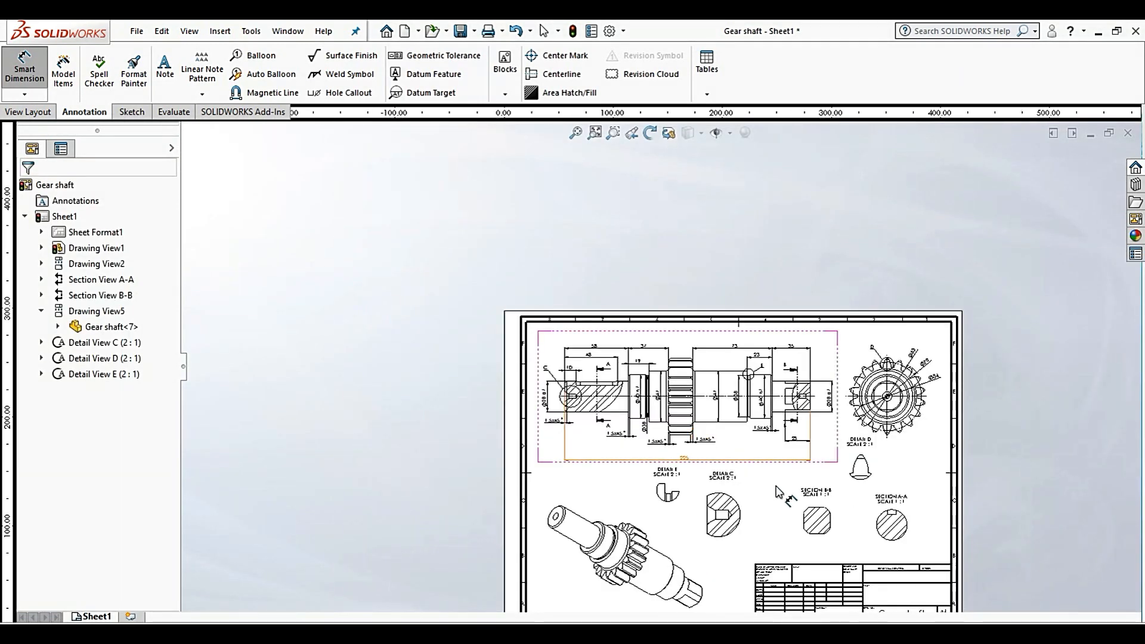
{"action": "scroll", "coordinate": [790, 459], "scroll_direction": "down", "scroll_amount": 5}
{"action": "scroll", "coordinate": [748, 319], "scroll_direction": "up", "scroll_amount": 4}
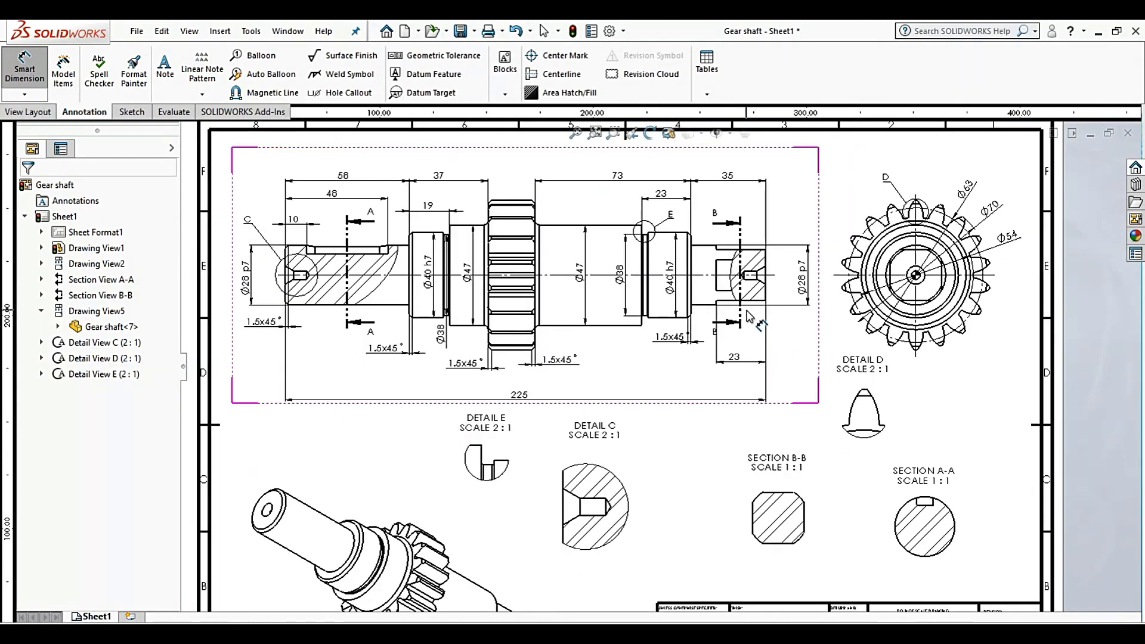
{"action": "scroll", "coordinate": [818, 388], "scroll_direction": "down", "scroll_amount": 4}
{"action": "scroll", "coordinate": [838, 419], "scroll_direction": "up", "scroll_amount": 2}
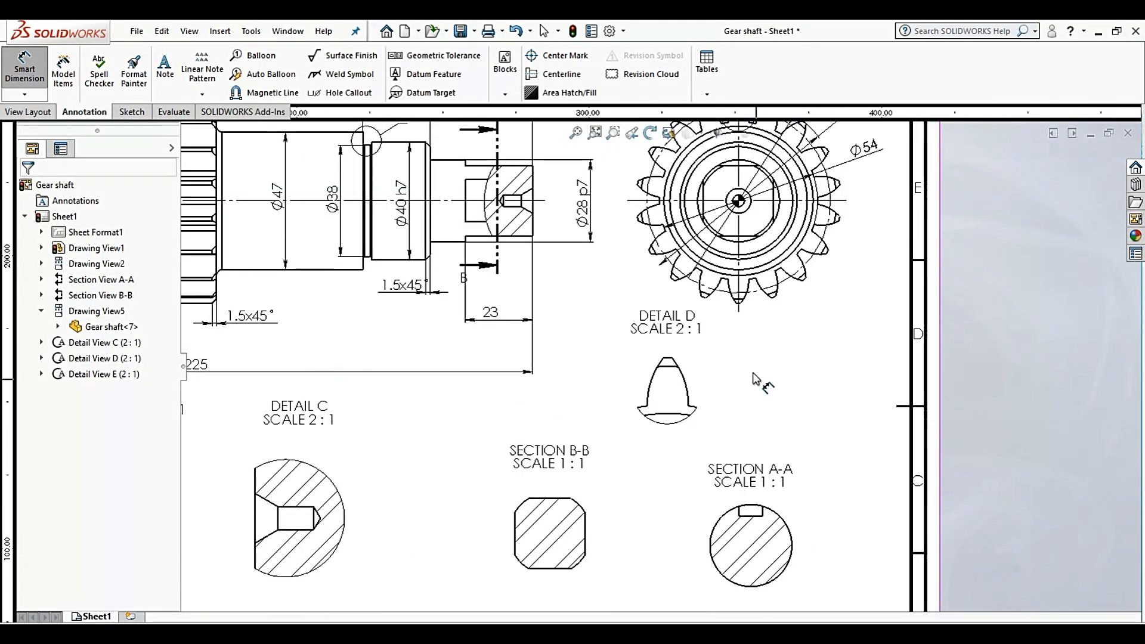
{"action": "scroll", "coordinate": [690, 390], "scroll_direction": "down", "scroll_amount": 4}
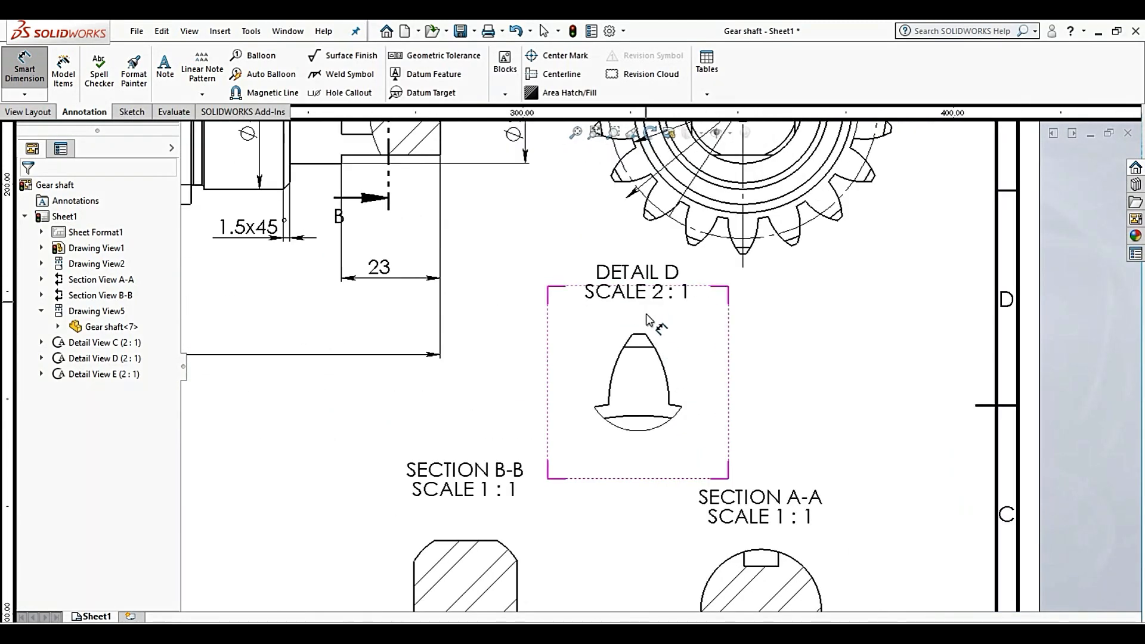
{"action": "scroll", "coordinate": [647, 319], "scroll_direction": "down", "scroll_amount": 3}
{"action": "scroll", "coordinate": [667, 360], "scroll_direction": "down", "scroll_amount": 1}
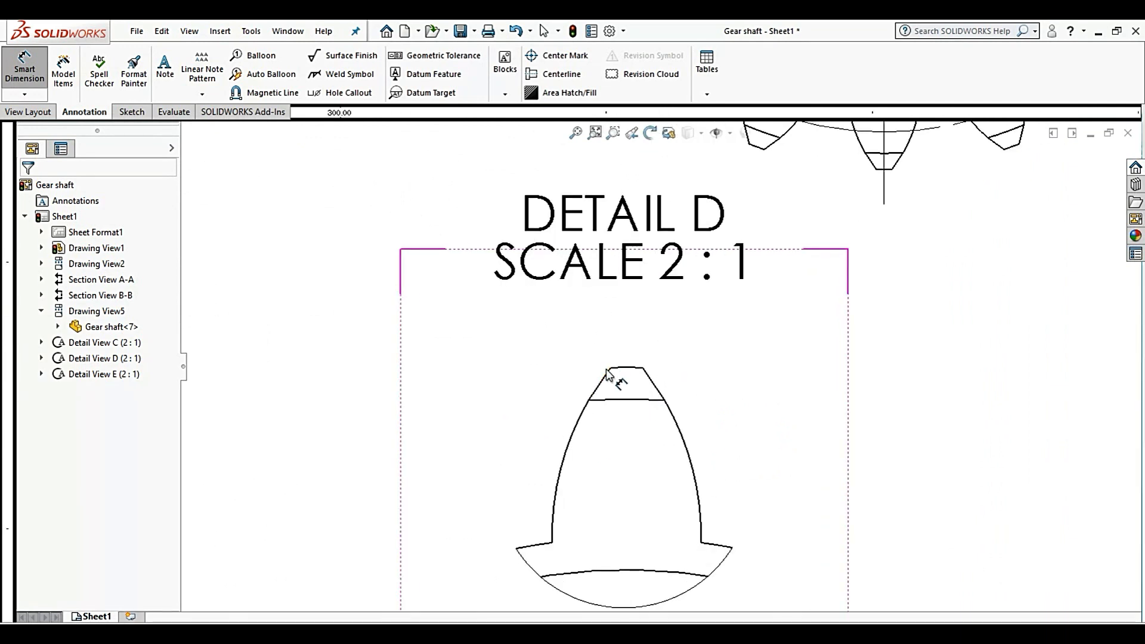
{"action": "left_click", "coordinate": [643, 367]}
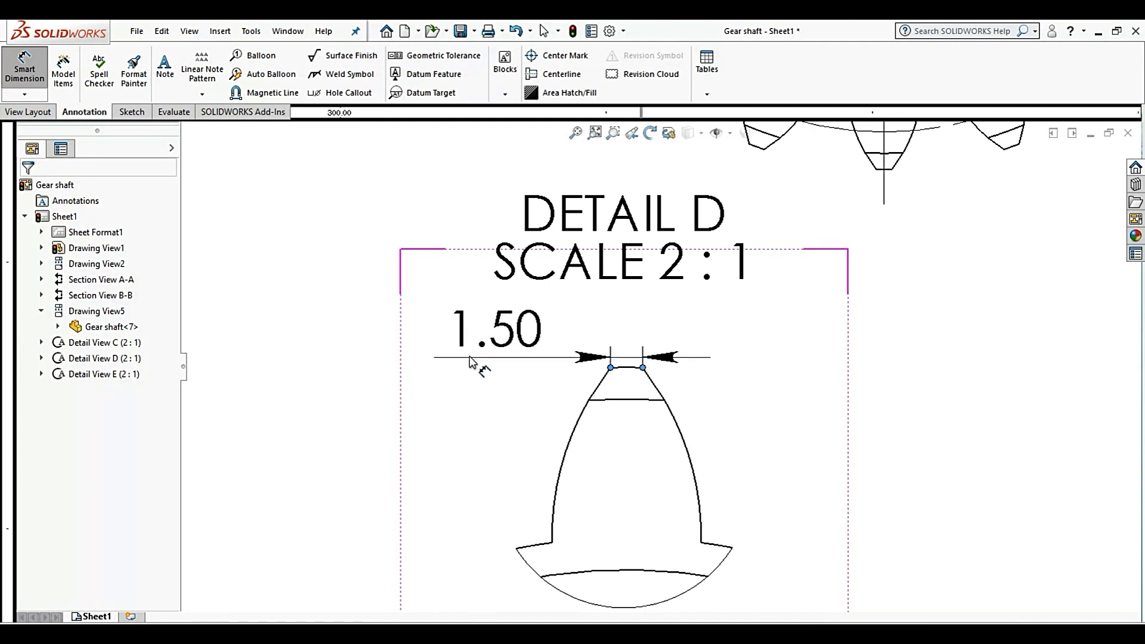
{"action": "left_click", "coordinate": [517, 364]}
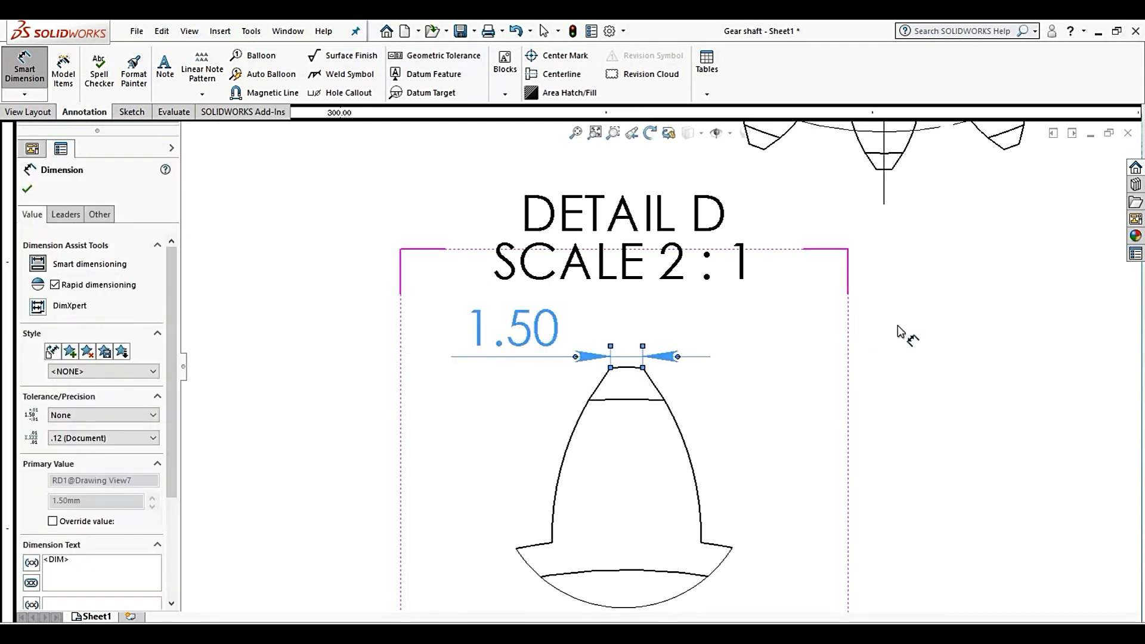
Dimension the tooth's width between its two root corners in Detail D, placed below the tooth
{"action": "left_click", "coordinate": [687, 550]}
{"action": "scroll", "coordinate": [611, 531], "scroll_direction": "down", "scroll_amount": 1}
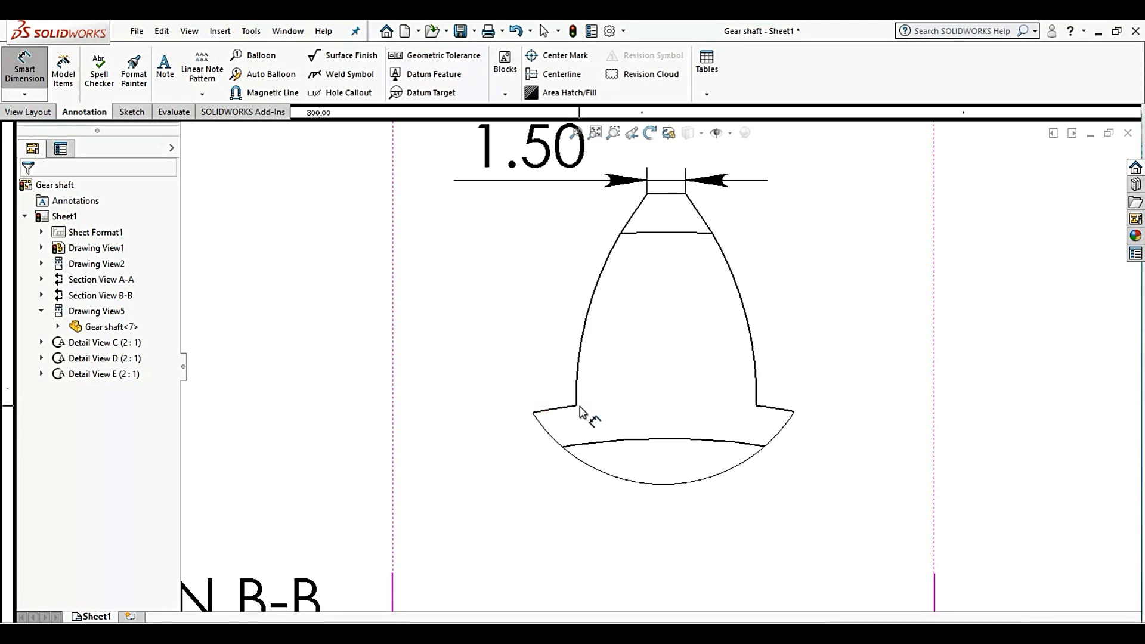
{"action": "left_click", "coordinate": [756, 406]}
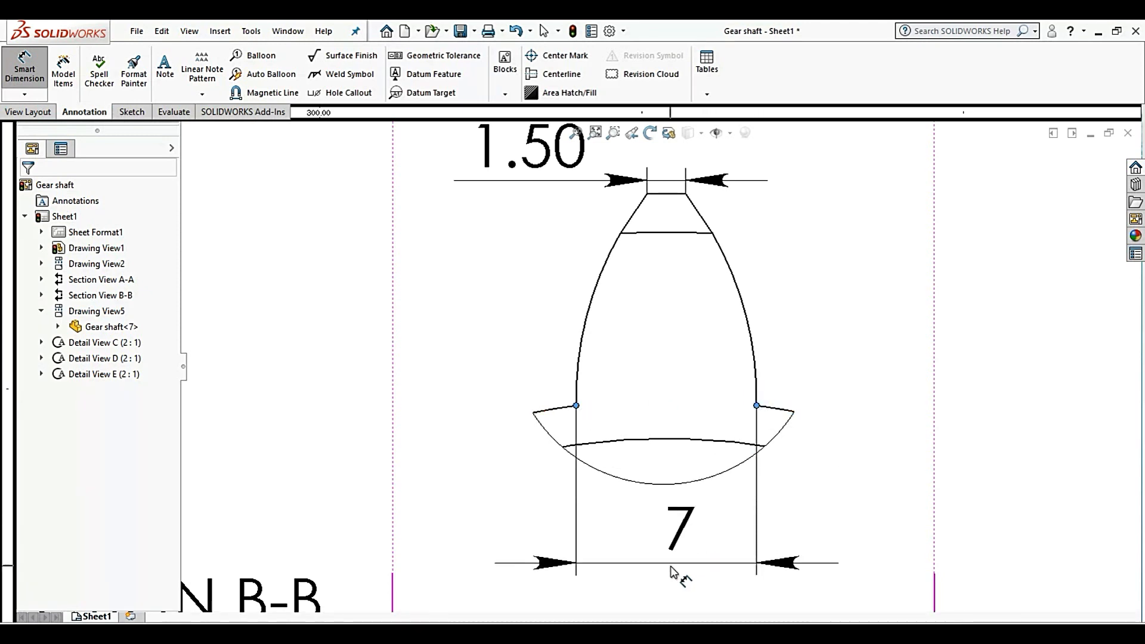
{"action": "left_click", "coordinate": [656, 593]}
{"action": "left_click", "coordinate": [688, 379]}
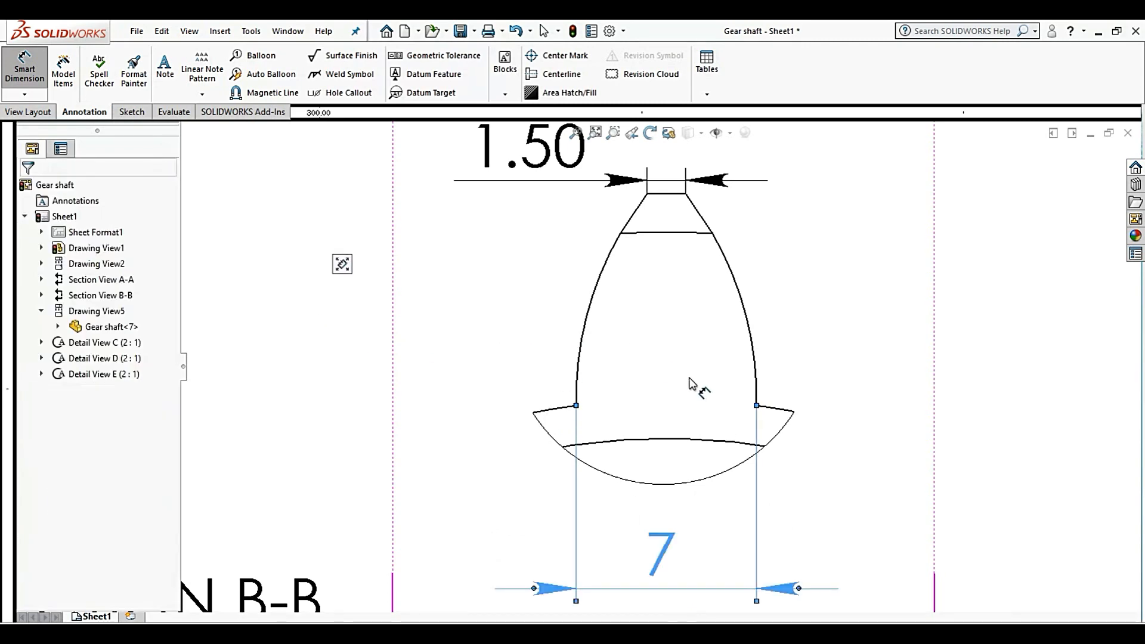
Leave dimensioning and move Section View A-A to the right, farther from Section B-B and closer to the sheet border
{"action": "scroll", "coordinate": [710, 392], "scroll_direction": "up", "scroll_amount": 7}
{"action": "scroll", "coordinate": [710, 385], "scroll_direction": "down", "scroll_amount": 5}
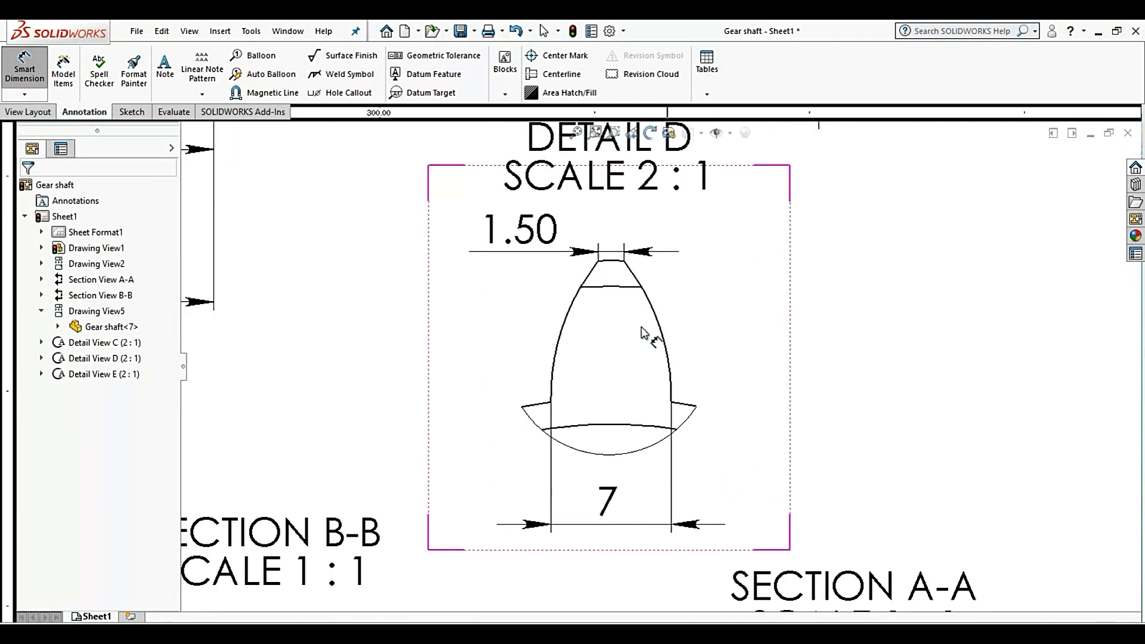
{"action": "left_click", "coordinate": [314, 59]}
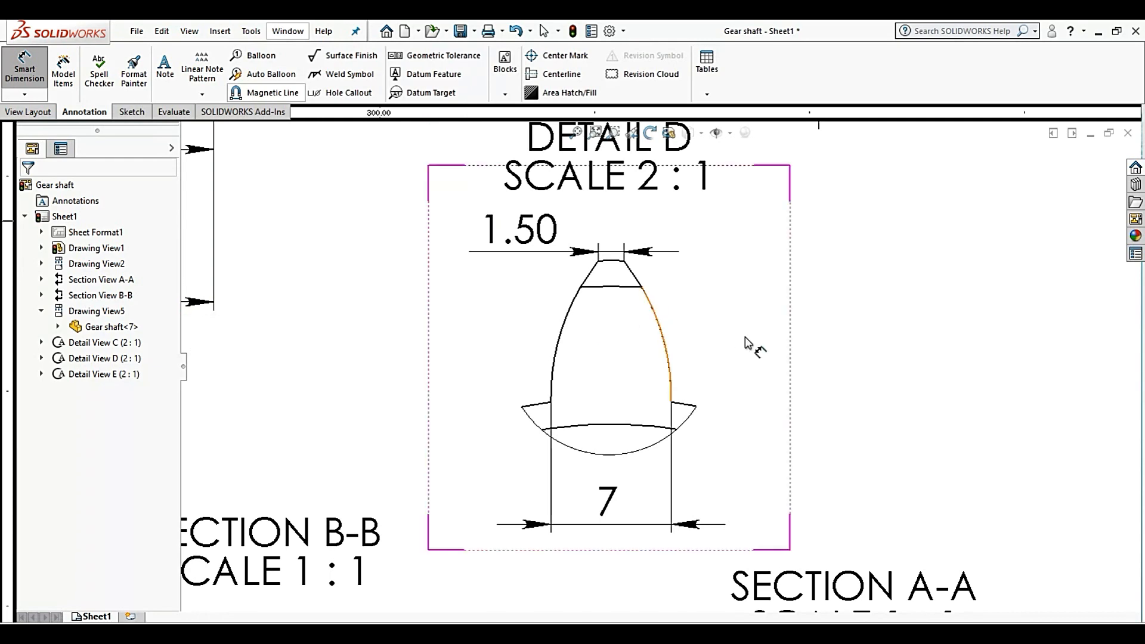
{"action": "scroll", "coordinate": [628, 327], "scroll_direction": "up", "scroll_amount": 5}
{"action": "scroll", "coordinate": [710, 300], "scroll_direction": "down", "scroll_amount": 2}
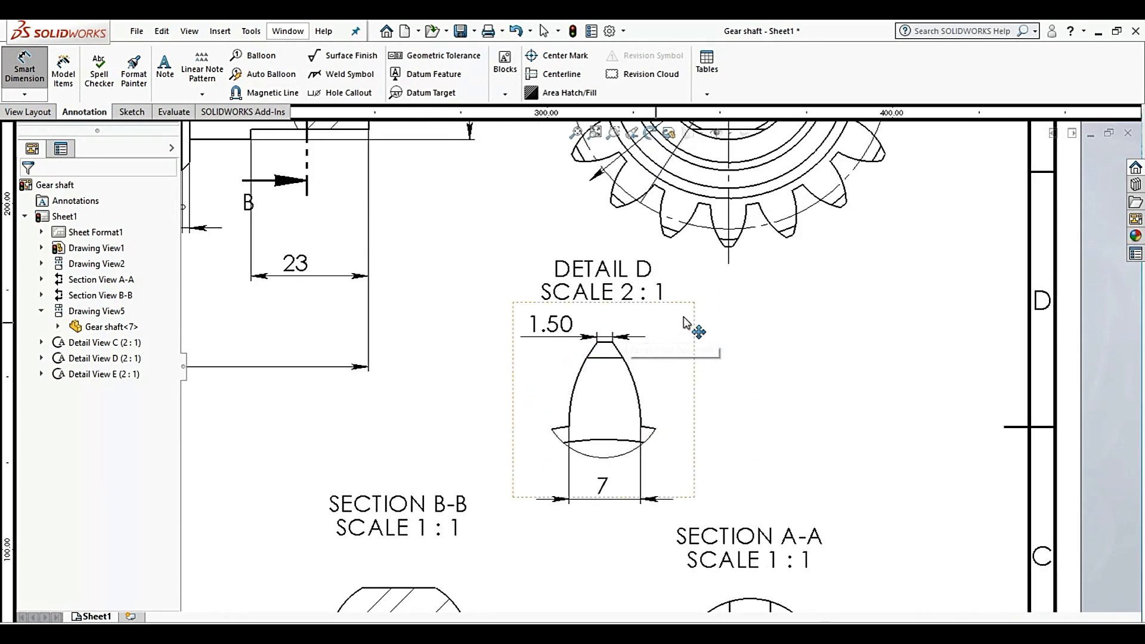
{"action": "key", "text": "Escape"}
{"action": "scroll", "coordinate": [718, 346], "scroll_direction": "up", "scroll_amount": 6}
{"action": "scroll", "coordinate": [743, 471], "scroll_direction": "down", "scroll_amount": 2}
{"action": "scroll", "coordinate": [729, 463], "scroll_direction": "down", "scroll_amount": 2}
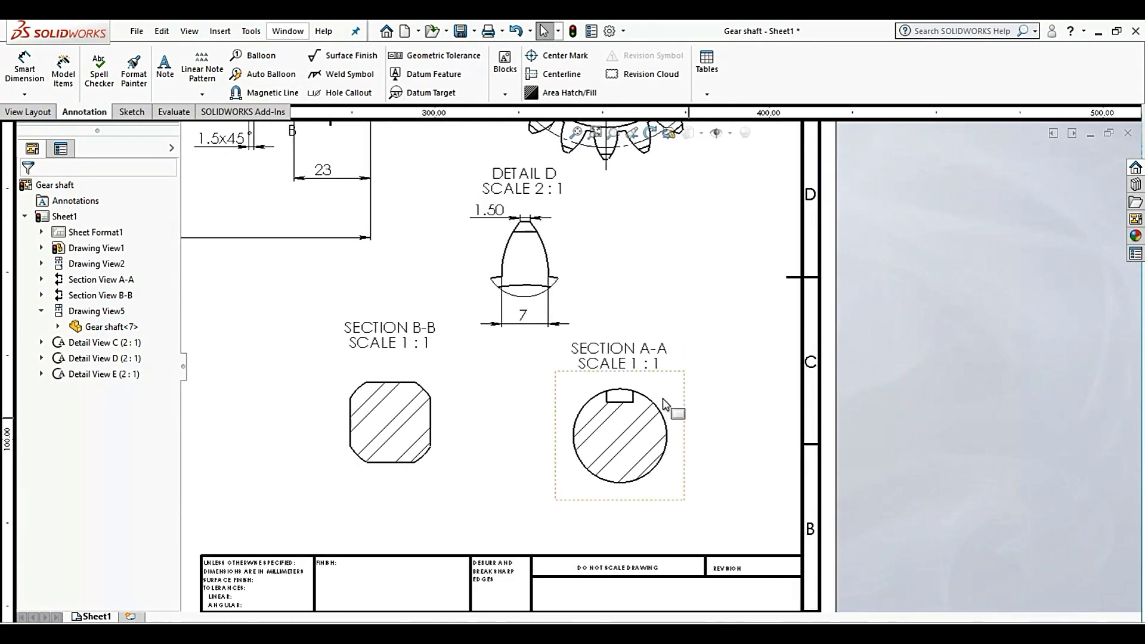
{"action": "left_click_drag", "start_coordinate": [736, 373], "coordinate": [757, 368]}
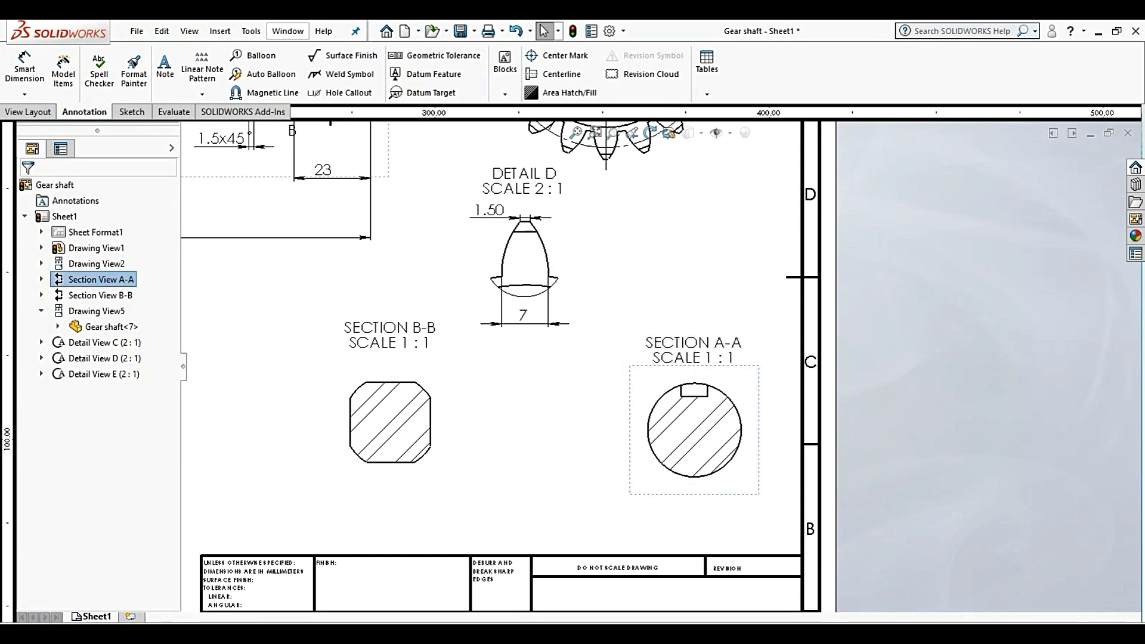
Move the isometric view of the gear shaft slightly down and to the left on the sheet
{"action": "scroll", "coordinate": [657, 281], "scroll_direction": "up", "scroll_amount": 2}
{"action": "scroll", "coordinate": [653, 349], "scroll_direction": "up", "scroll_amount": 2}
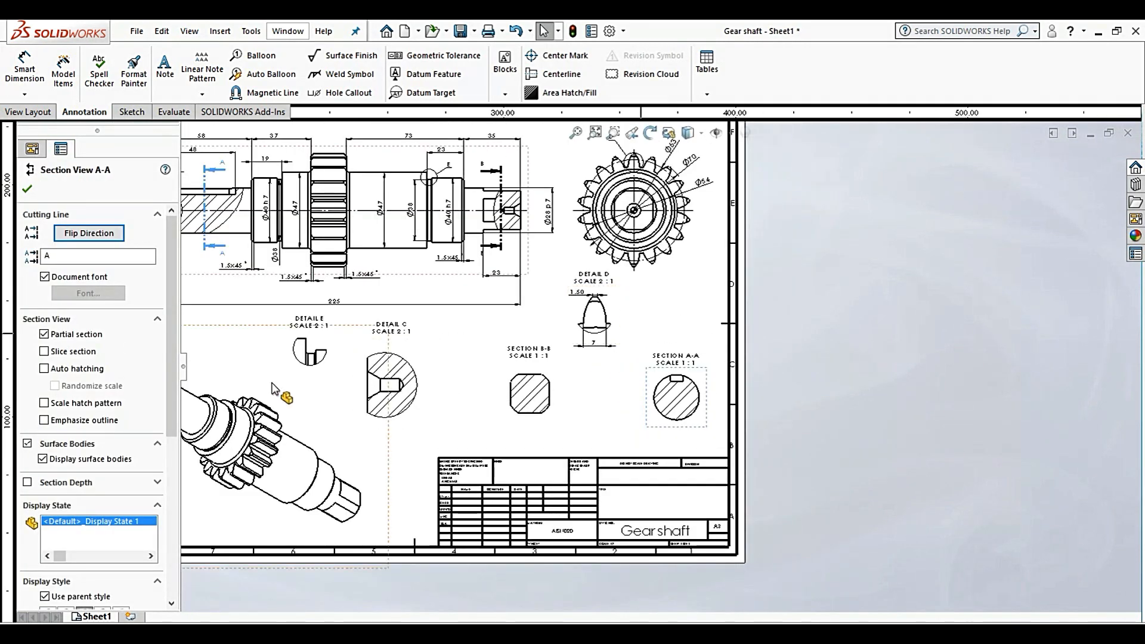
{"action": "scroll", "coordinate": [299, 349], "scroll_direction": "down", "scroll_amount": 3}
{"action": "scroll", "coordinate": [504, 372], "scroll_direction": "up", "scroll_amount": 2}
{"action": "scroll", "coordinate": [502, 372], "scroll_direction": "up", "scroll_amount": 2}
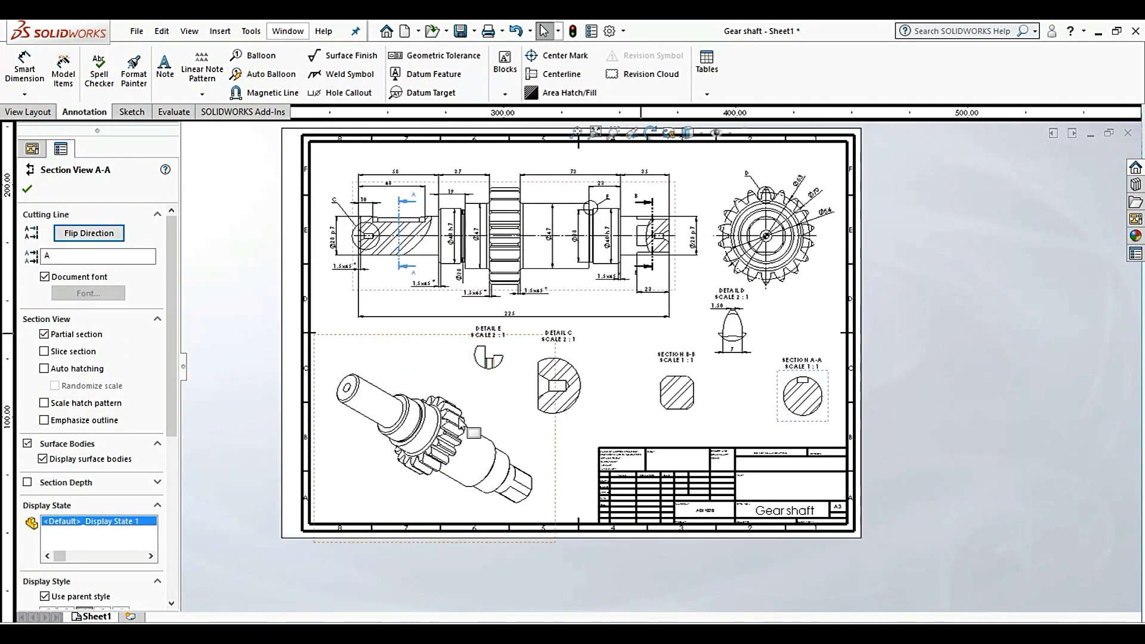
{"action": "scroll", "coordinate": [453, 420], "scroll_direction": "down", "scroll_amount": 2}
{"action": "mouse_move", "coordinate": [348, 306]}
{"action": "left_mouse_down"}
{"action": "mouse_move", "coordinate": [358, 319]}
{"action": "mouse_move", "coordinate": [402, 291]}
{"action": "left_mouse_up"}
Shift Detail View E slightly left and down, and raise its label to leave space above the groove
{"action": "scroll", "coordinate": [424, 274], "scroll_direction": "down", "scroll_amount": 3}
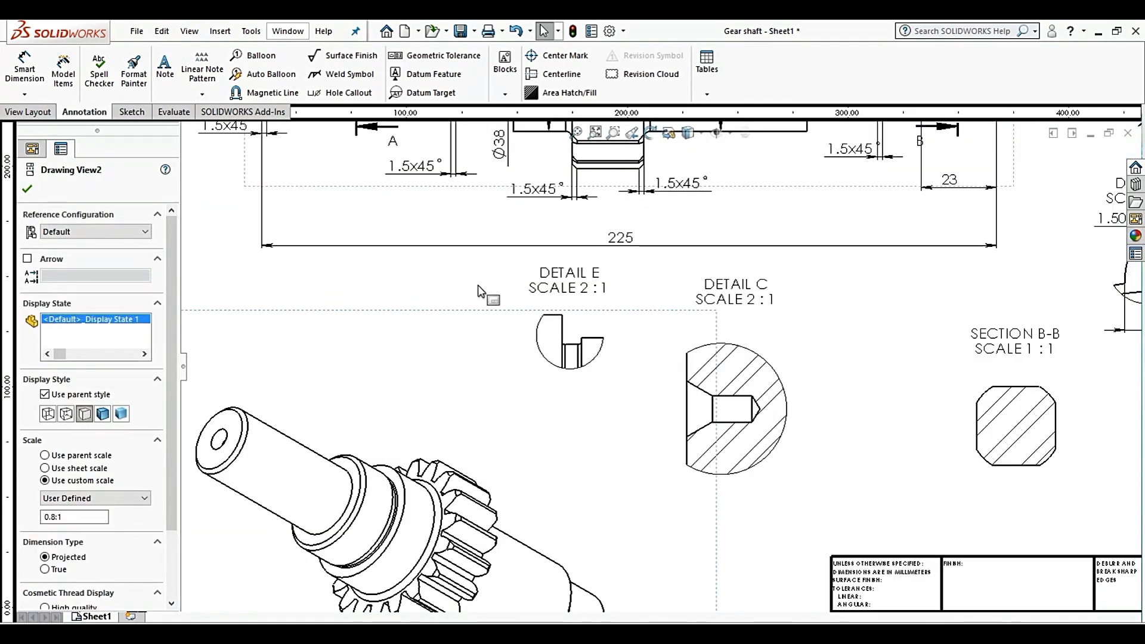
{"action": "left_click_drag", "start_coordinate": [611, 331], "coordinate": [549, 343]}
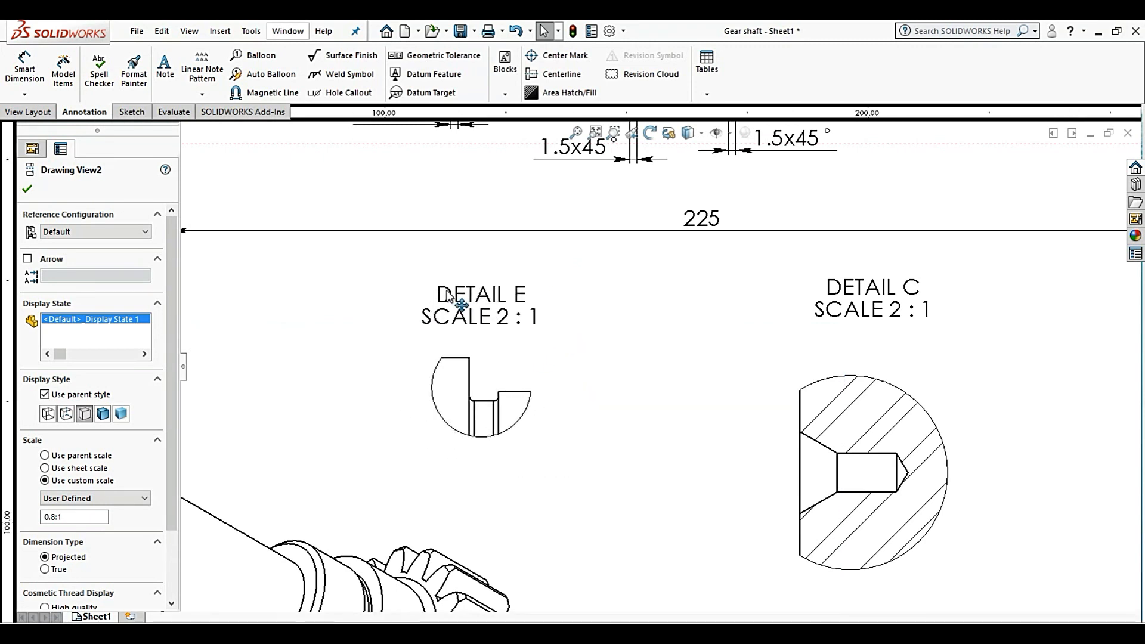
{"action": "left_click", "coordinate": [460, 304]}
{"action": "scroll", "coordinate": [454, 304], "scroll_direction": "down", "scroll_amount": 2}
{"action": "left_click_drag", "start_coordinate": [500, 262], "coordinate": [498, 241]}
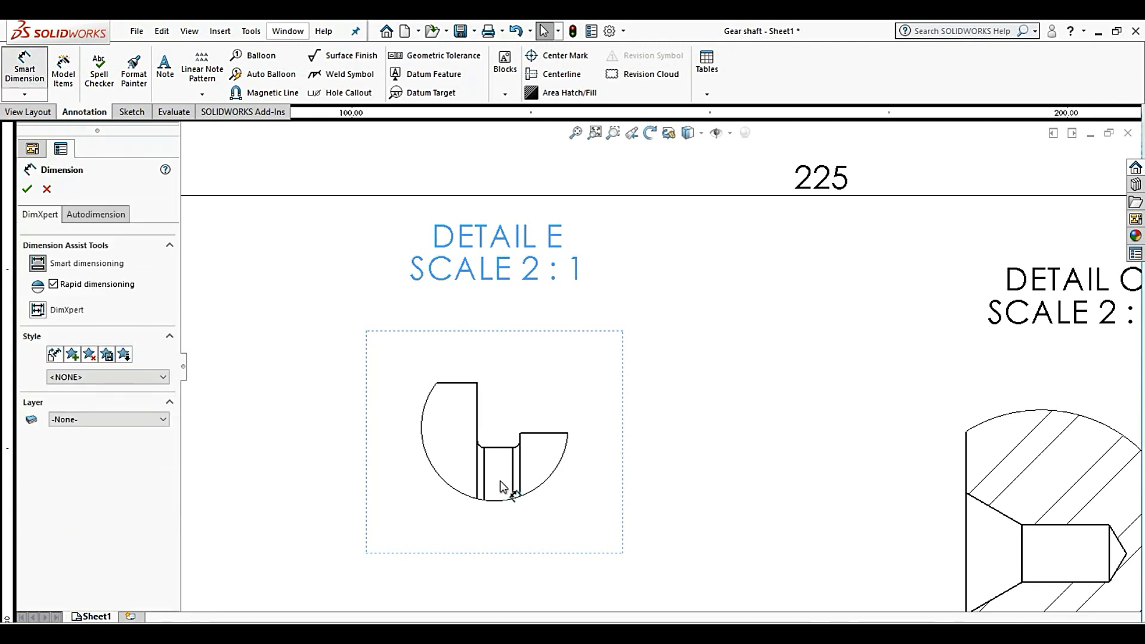
Dimension the relief groove's width between its two side walls in Detail E, placed above the profile
{"action": "scroll", "coordinate": [511, 473], "scroll_direction": "down", "scroll_amount": 3}
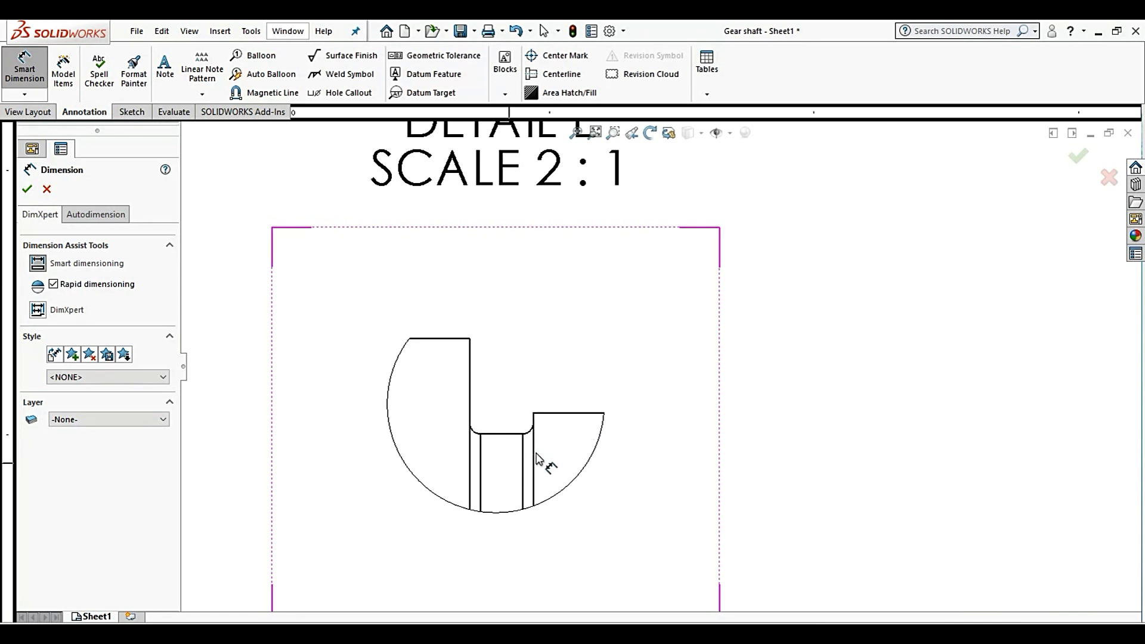
{"action": "scroll", "coordinate": [545, 408], "scroll_direction": "down", "scroll_amount": 2}
{"action": "left_click", "coordinate": [559, 430]}
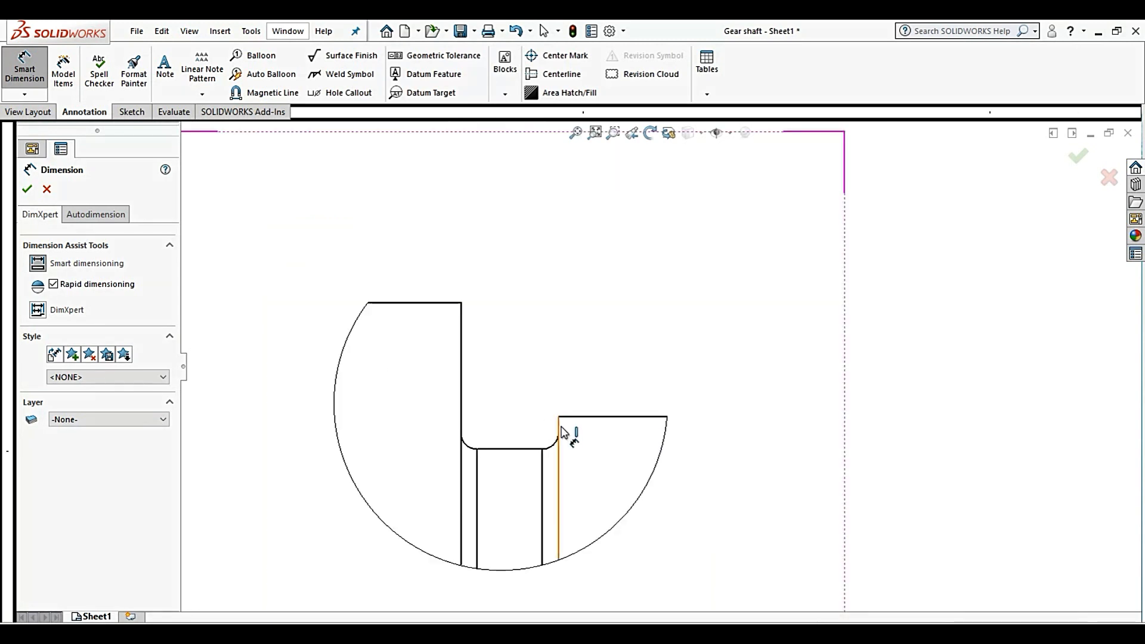
{"action": "left_click", "coordinate": [462, 382]}
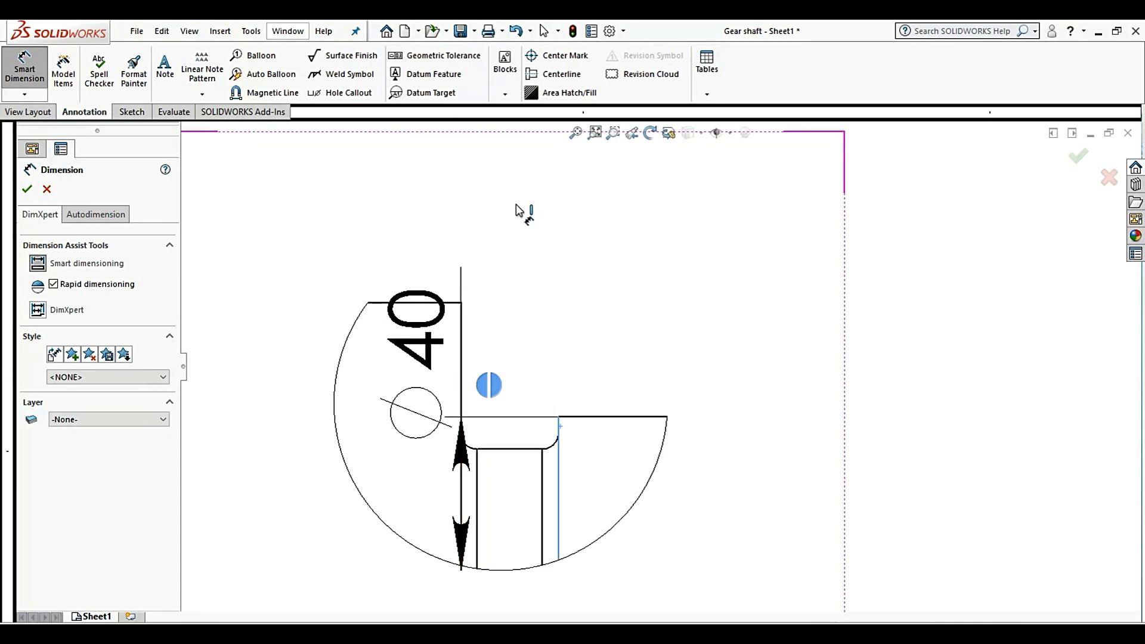
{"action": "left_click", "coordinate": [523, 213]}
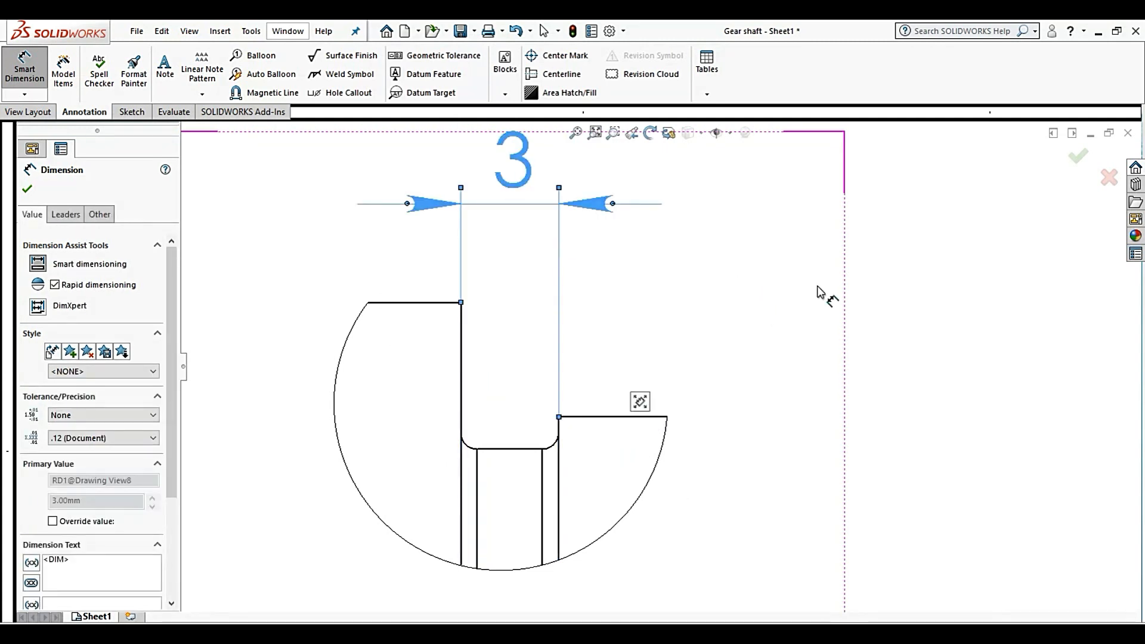
{"action": "key", "text": "Escape"}
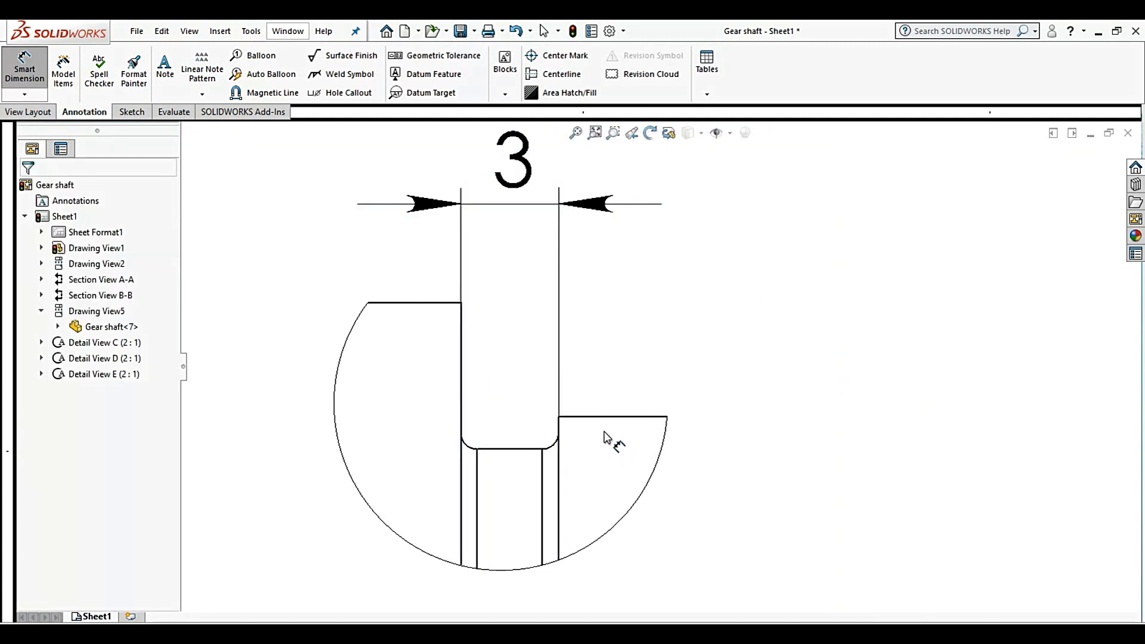
Add radius dimensions to both bottom corner fillets of the groove in Detail E, placed below the profile on either side
{"action": "scroll", "coordinate": [605, 437], "scroll_direction": "up", "scroll_amount": 3}
{"action": "scroll", "coordinate": [649, 365], "scroll_direction": "down", "scroll_amount": 3}
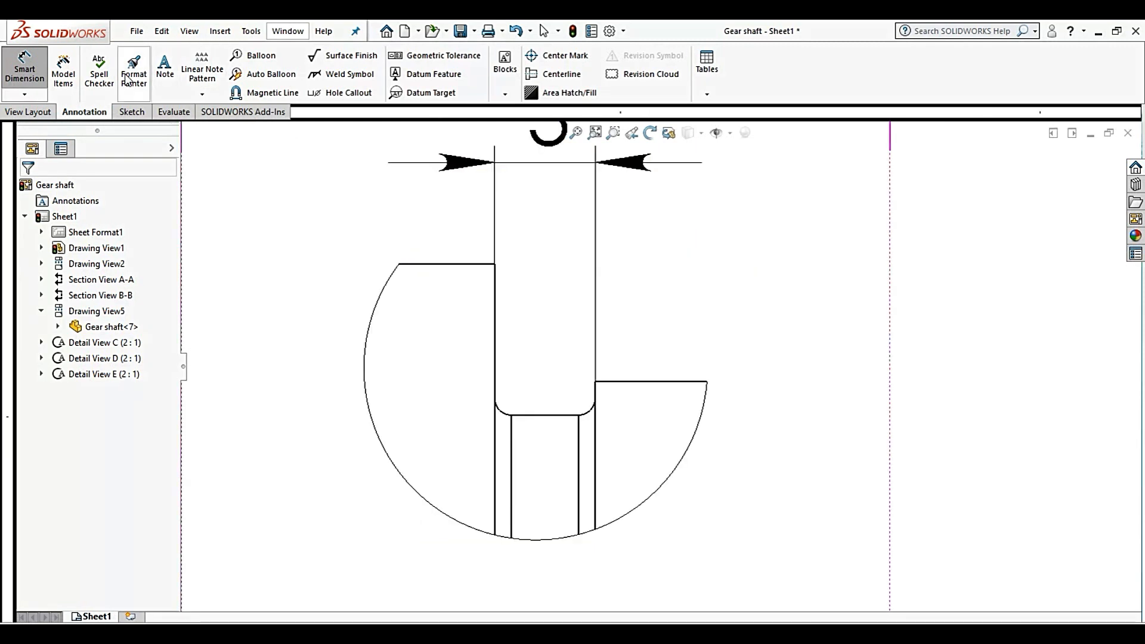
{"action": "left_click", "coordinate": [25, 90]}
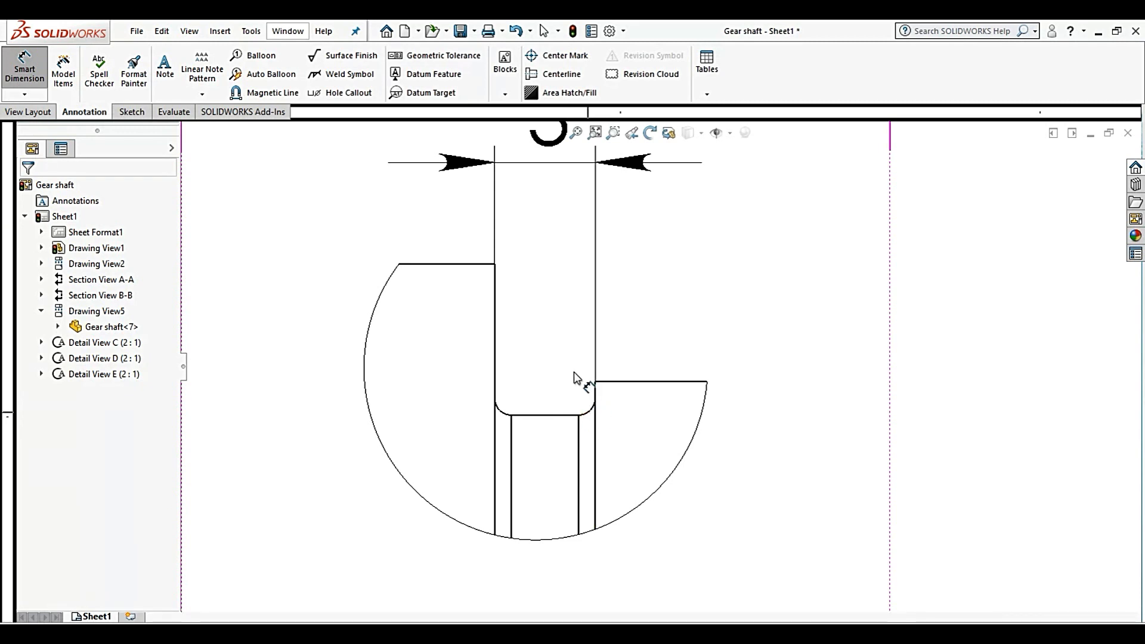
{"action": "left_click", "coordinate": [588, 412]}
{"action": "left_click", "coordinate": [697, 569]}
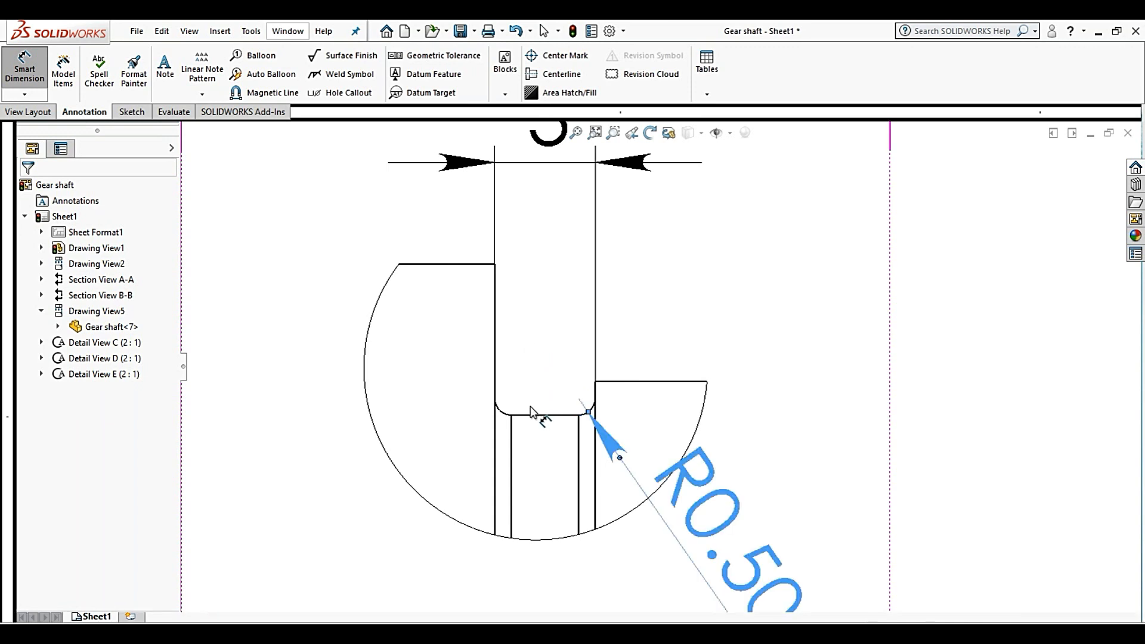
{"action": "left_click", "coordinate": [500, 410]}
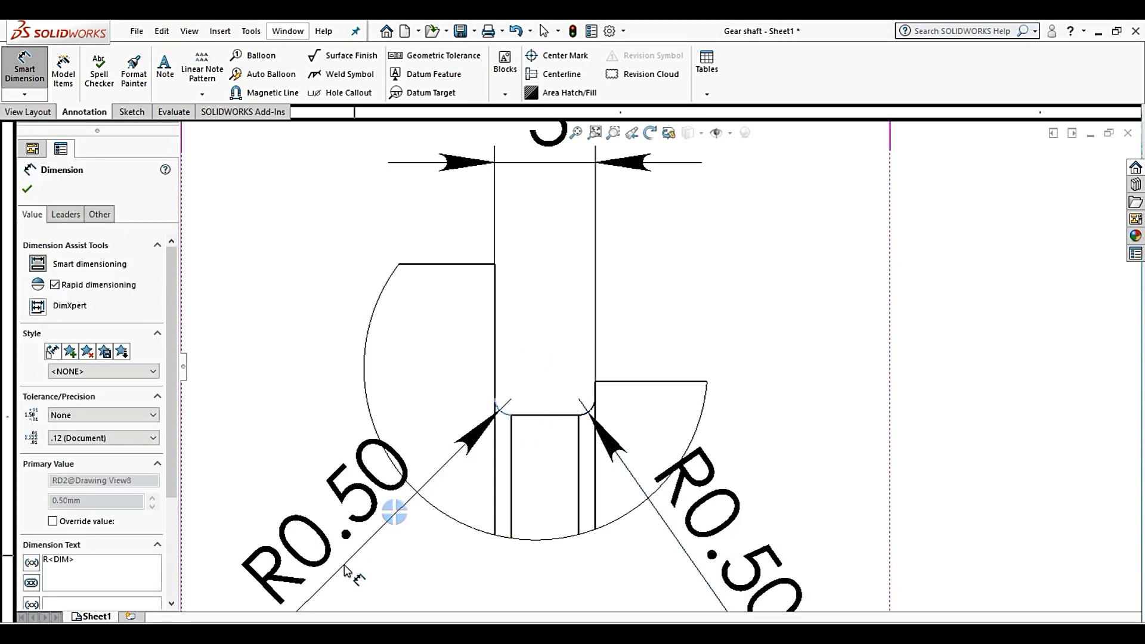
{"action": "left_click", "coordinate": [333, 573]}
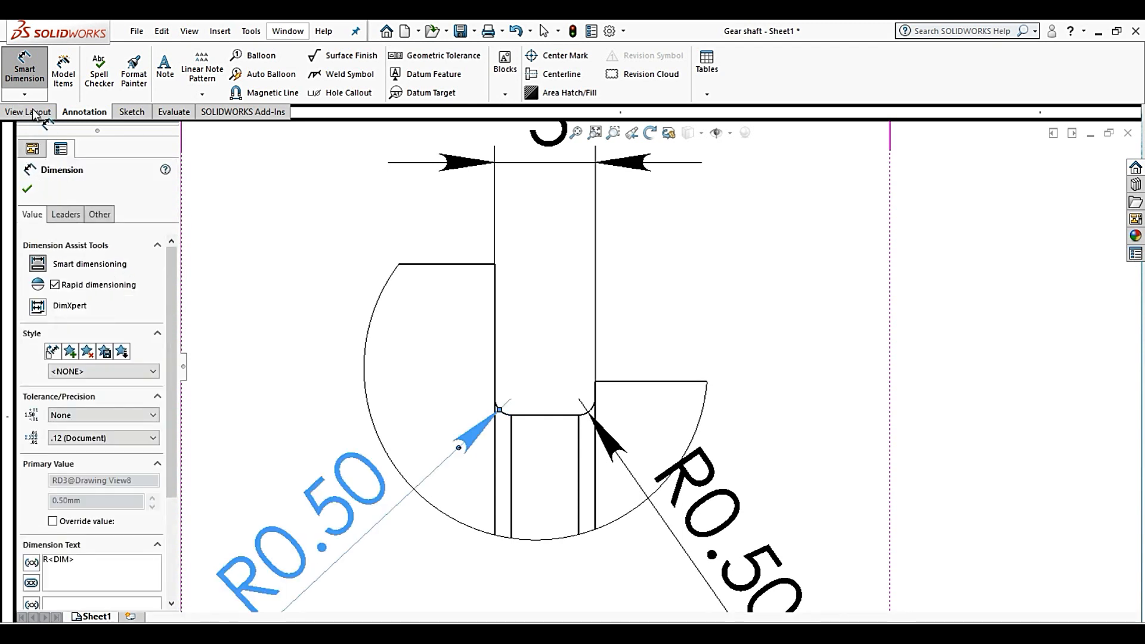
{"action": "key", "text": "Escape"}
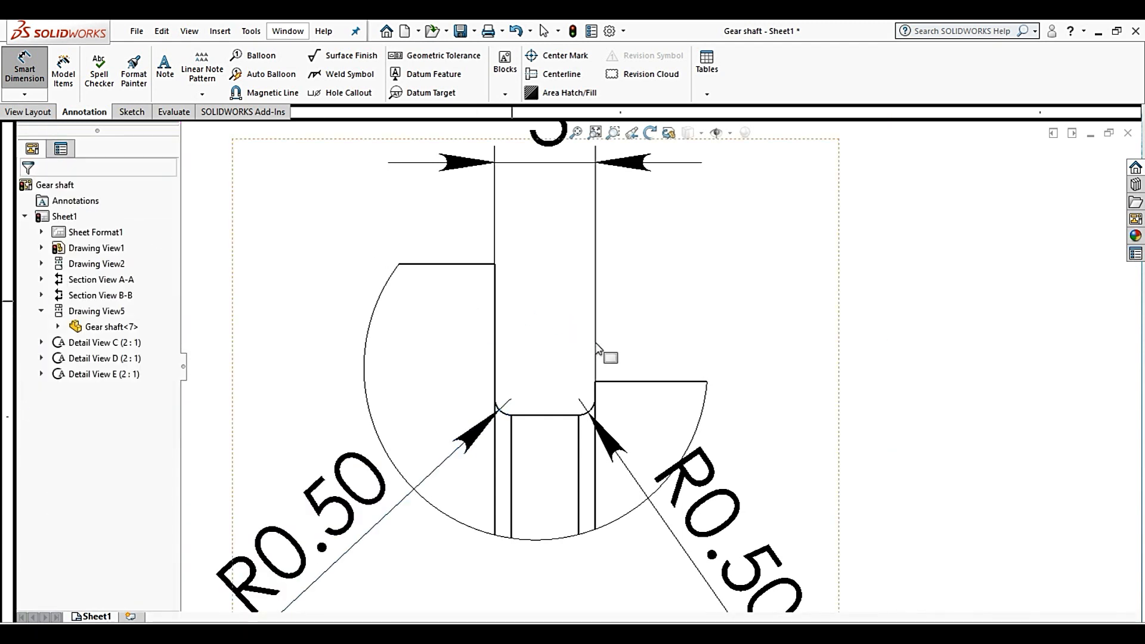
{"action": "key", "text": "Escape"}
Reposition the right fillet's radius dimension in Detail E so that its leader mirrors the left one
{"action": "scroll", "coordinate": [665, 374], "scroll_direction": "up", "scroll_amount": 7}
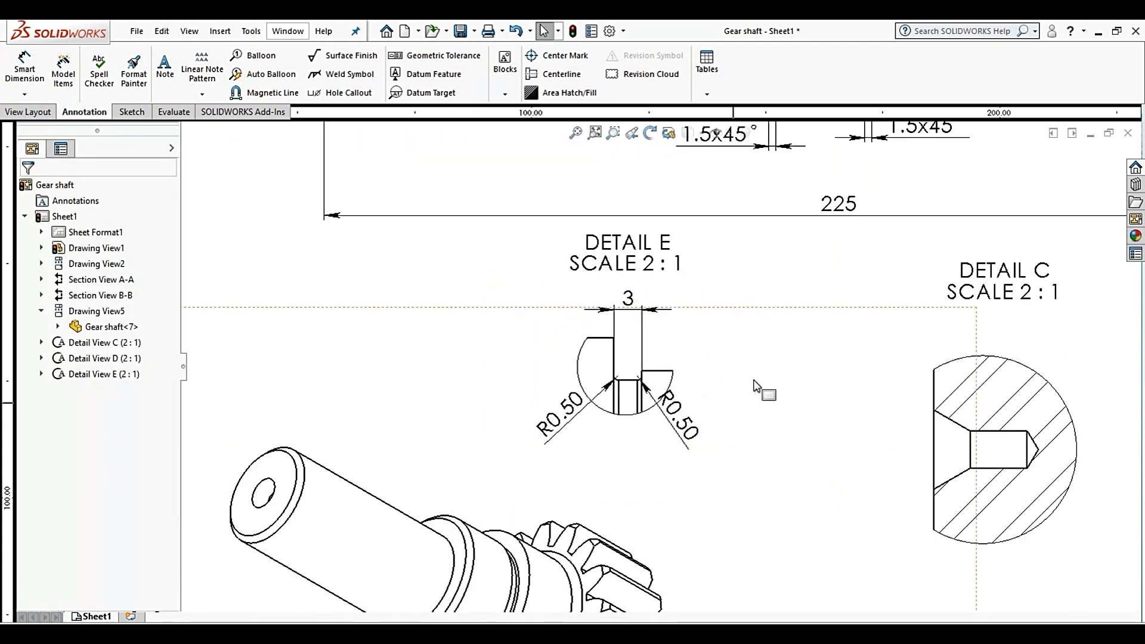
{"action": "scroll", "coordinate": [773, 438], "scroll_direction": "down", "scroll_amount": 3}
{"action": "left_click_drag", "start_coordinate": [641, 441], "coordinate": [671, 444]}
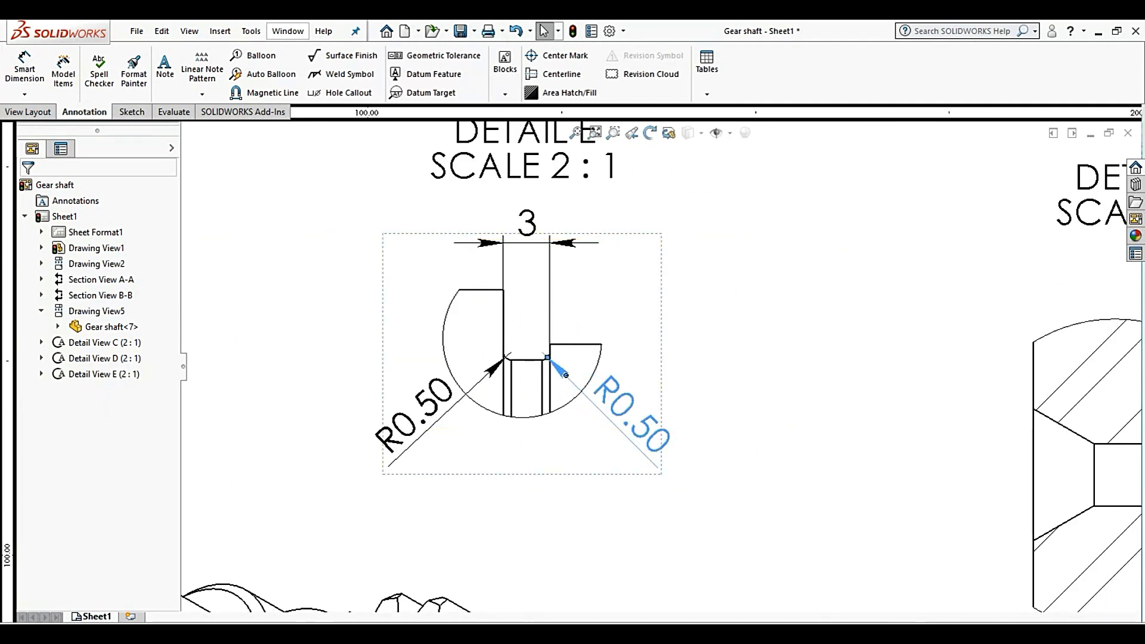
Set both fillet radius dimensions in Detail E to one decimal place
{"action": "left_click", "coordinate": [403, 439]}
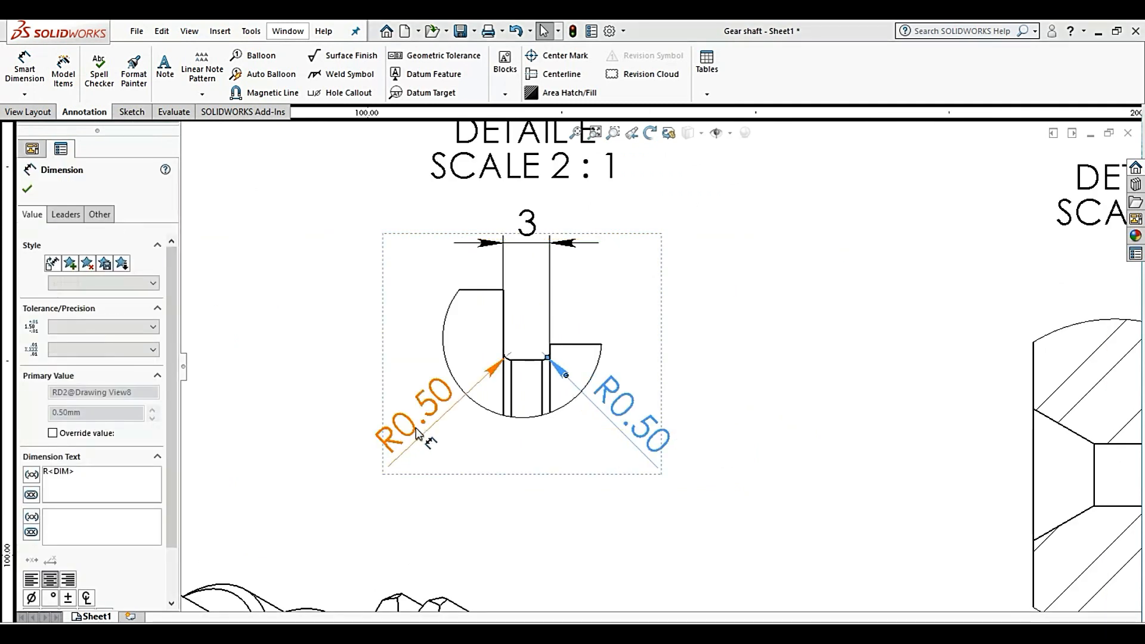
{"action": "left_click", "coordinate": [122, 351]}
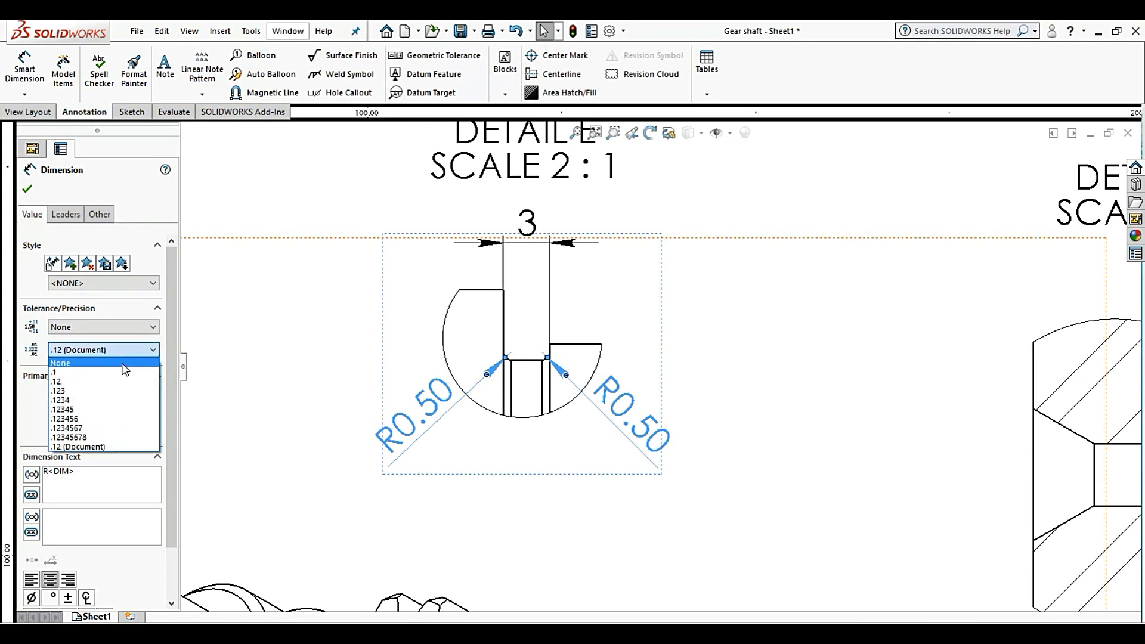
{"action": "left_click", "coordinate": [111, 372]}
{"action": "left_click", "coordinate": [713, 343]}
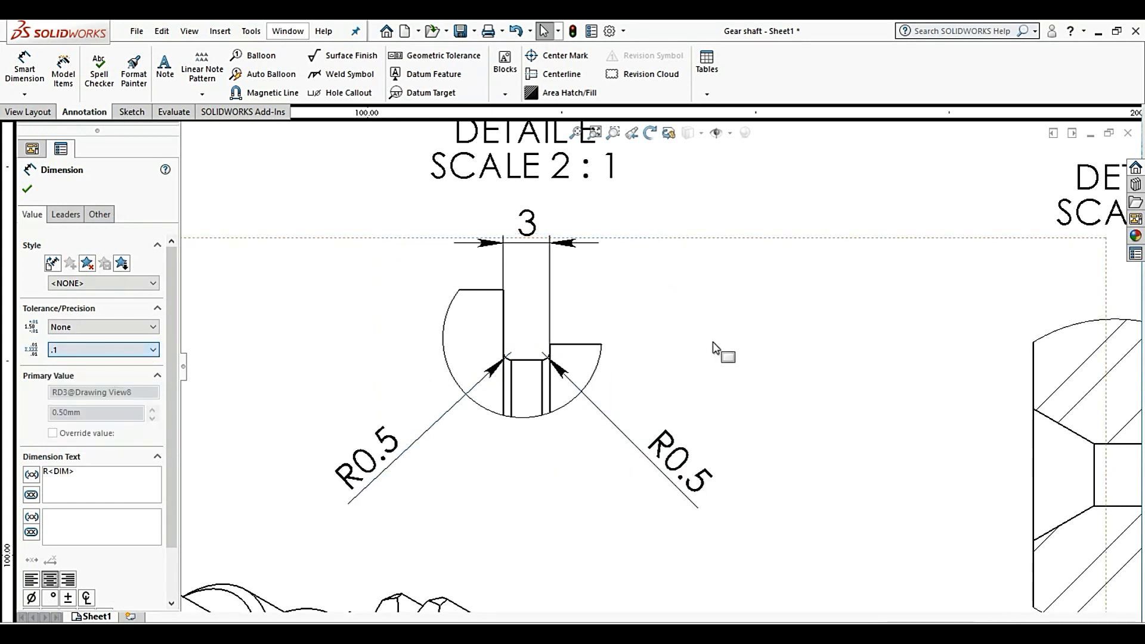
Move both R0.5 dimensions in Detail E closer to the groove profile so they sit symmetrically on either side
{"action": "left_click_drag", "start_coordinate": [387, 442], "coordinate": [438, 403]}
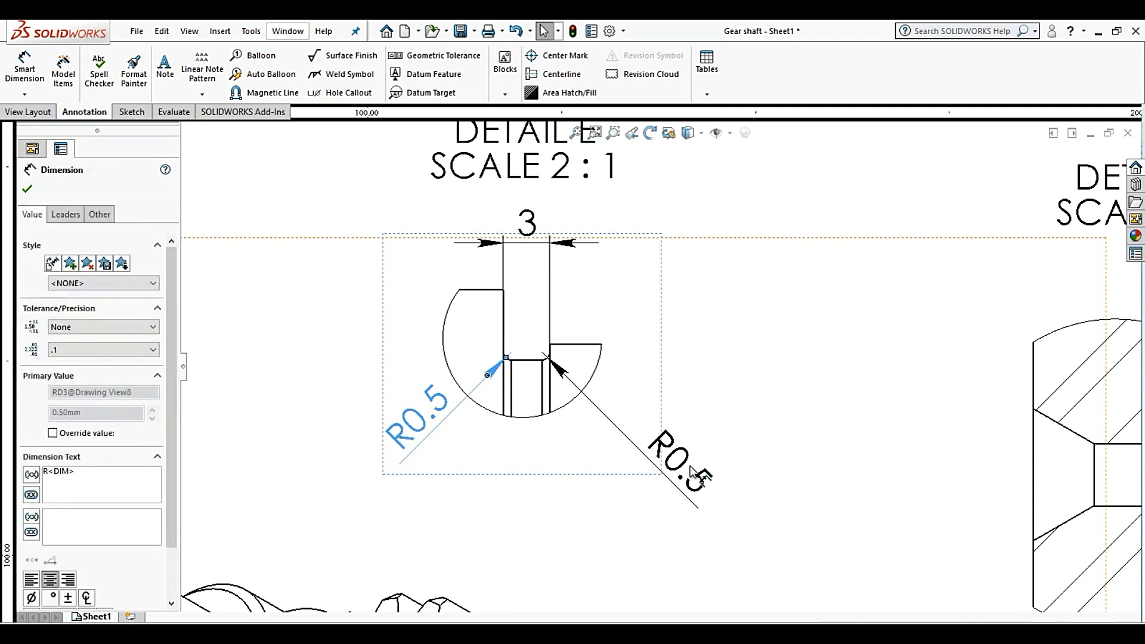
{"action": "left_click_drag", "start_coordinate": [699, 486], "coordinate": [650, 436]}
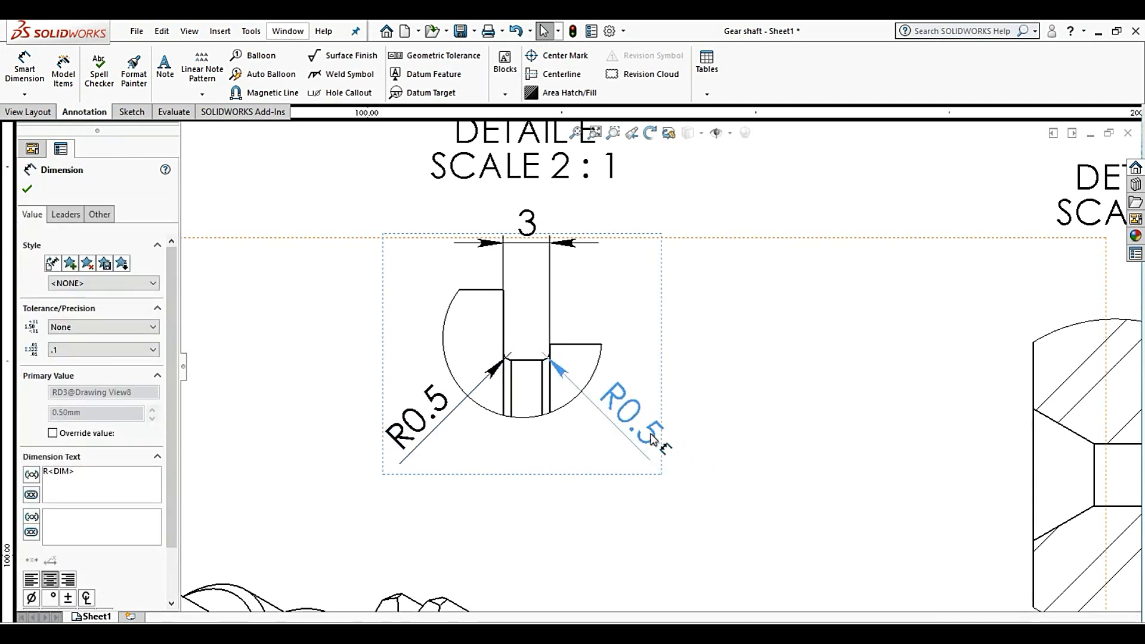
{"action": "left_click", "coordinate": [477, 312]}
Add a centerline to the center hole in Detail C, using the two parallel edges of its cylindrical part
{"action": "scroll", "coordinate": [656, 361], "scroll_direction": "up", "scroll_amount": 1}
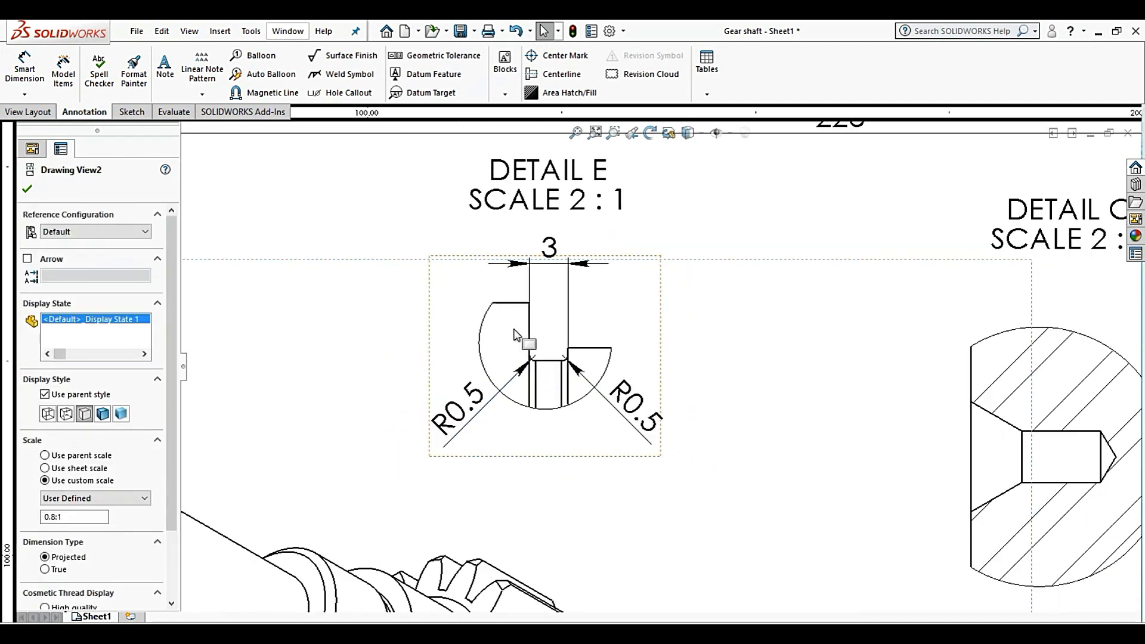
{"action": "scroll", "coordinate": [656, 367], "scroll_direction": "up", "scroll_amount": 2}
{"action": "scroll", "coordinate": [703, 373], "scroll_direction": "up", "scroll_amount": 2}
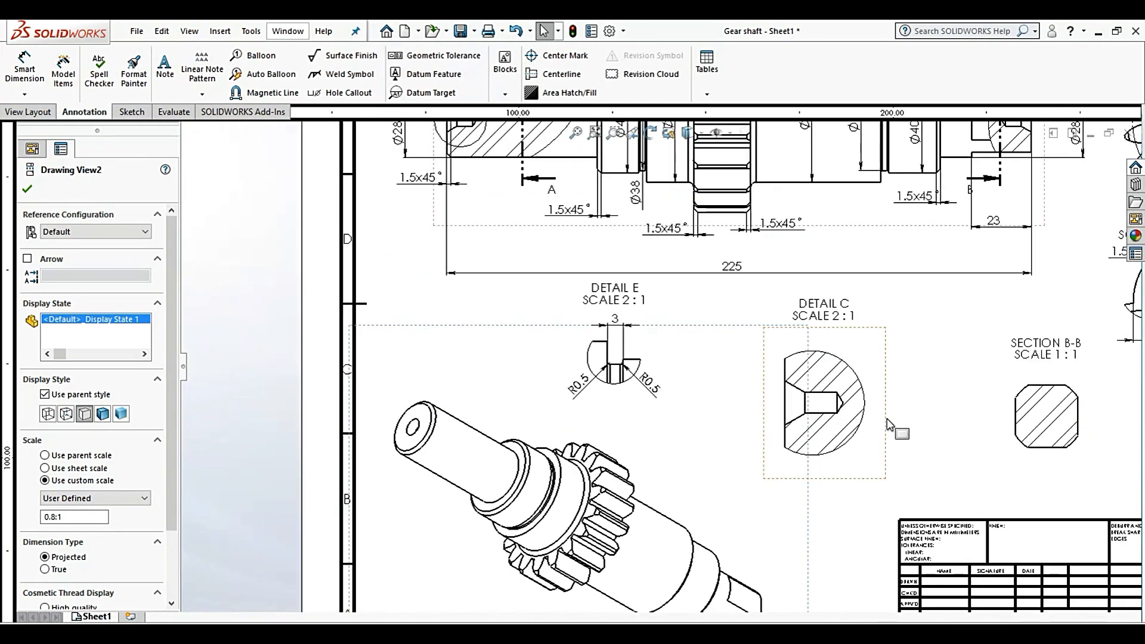
{"action": "scroll", "coordinate": [877, 412], "scroll_direction": "down", "scroll_amount": 3}
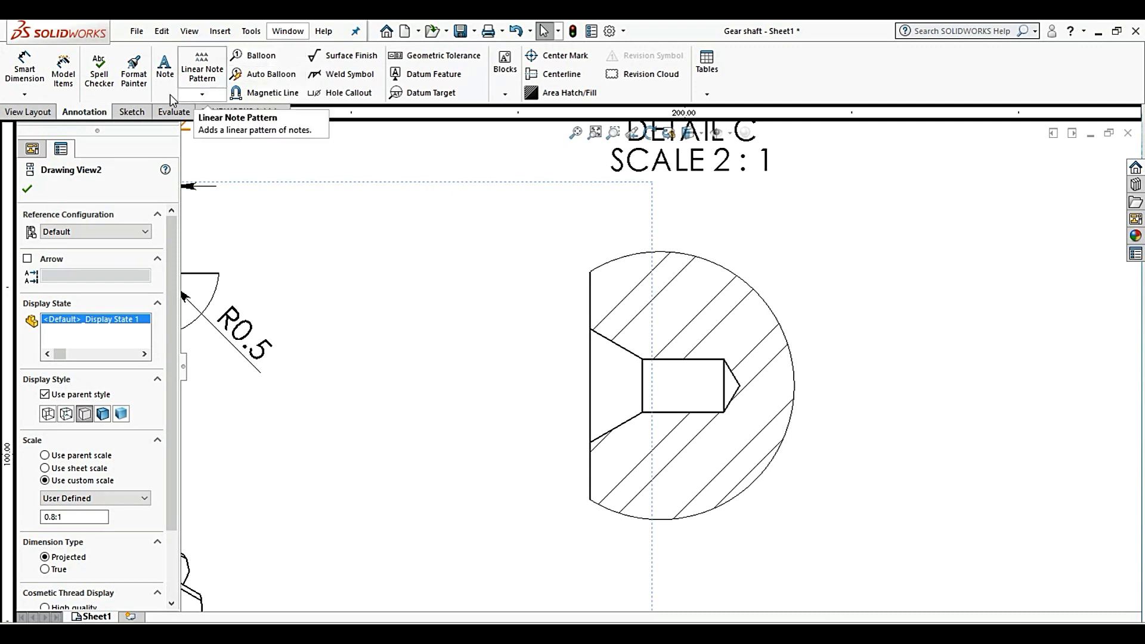
{"action": "left_click", "coordinate": [132, 111]}
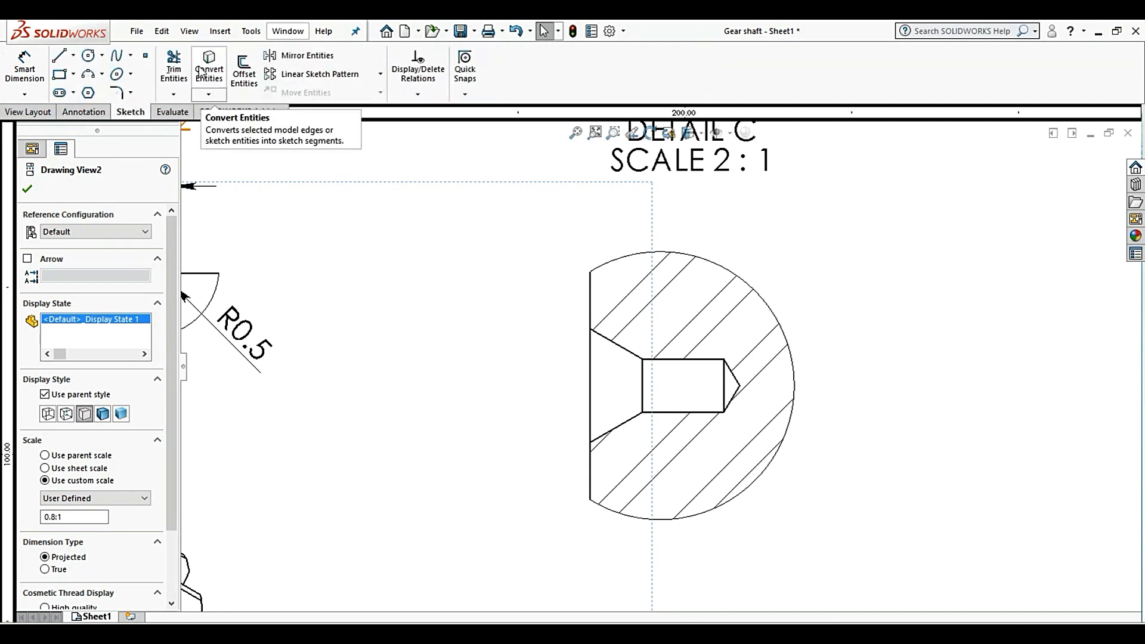
{"action": "left_click", "coordinate": [74, 56]}
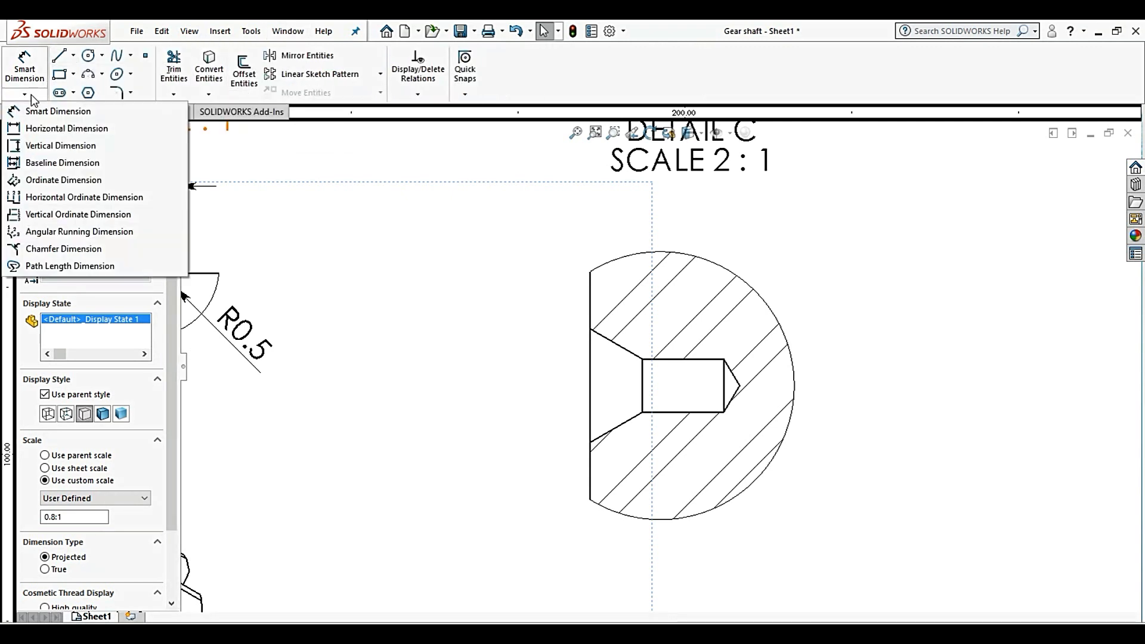
{"action": "left_click", "coordinate": [79, 114]}
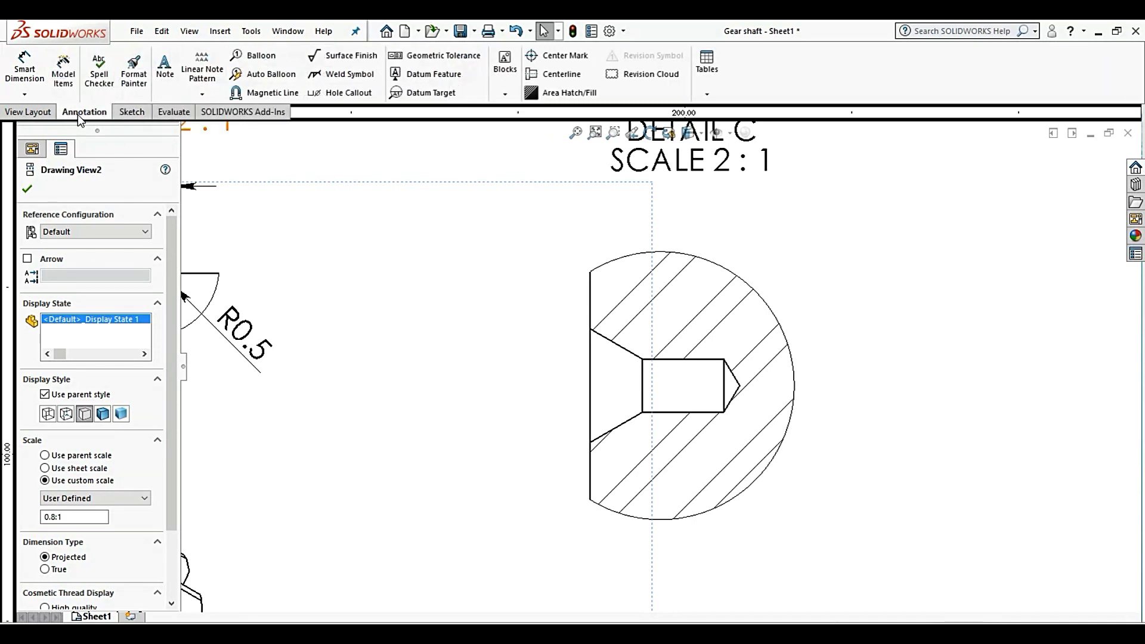
{"action": "left_click", "coordinate": [562, 74]}
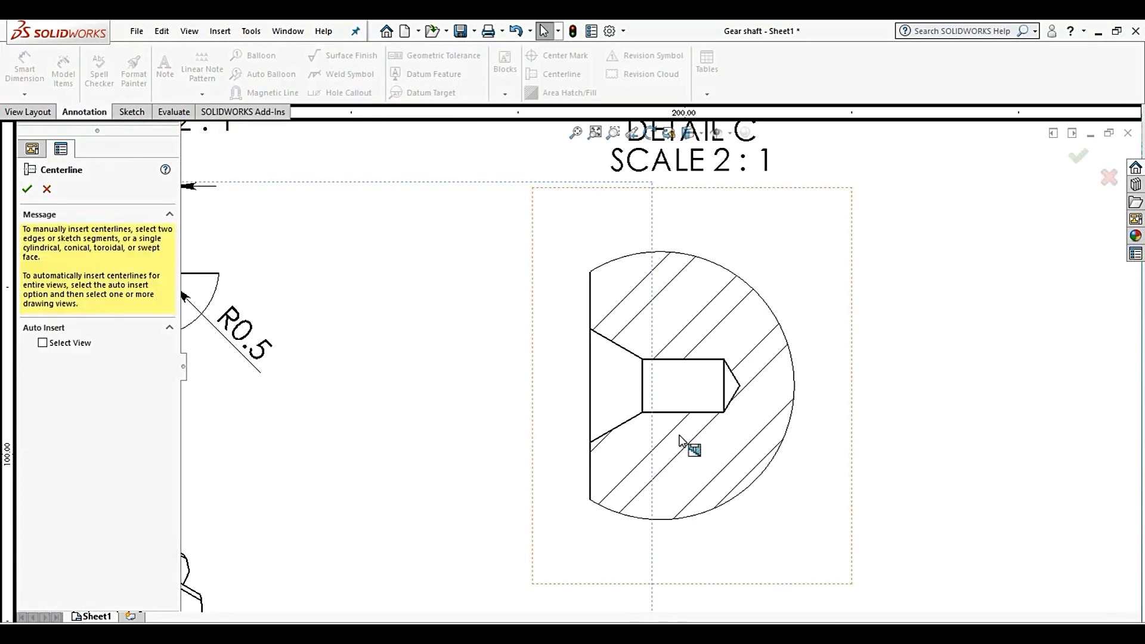
{"action": "left_click", "coordinate": [696, 362]}
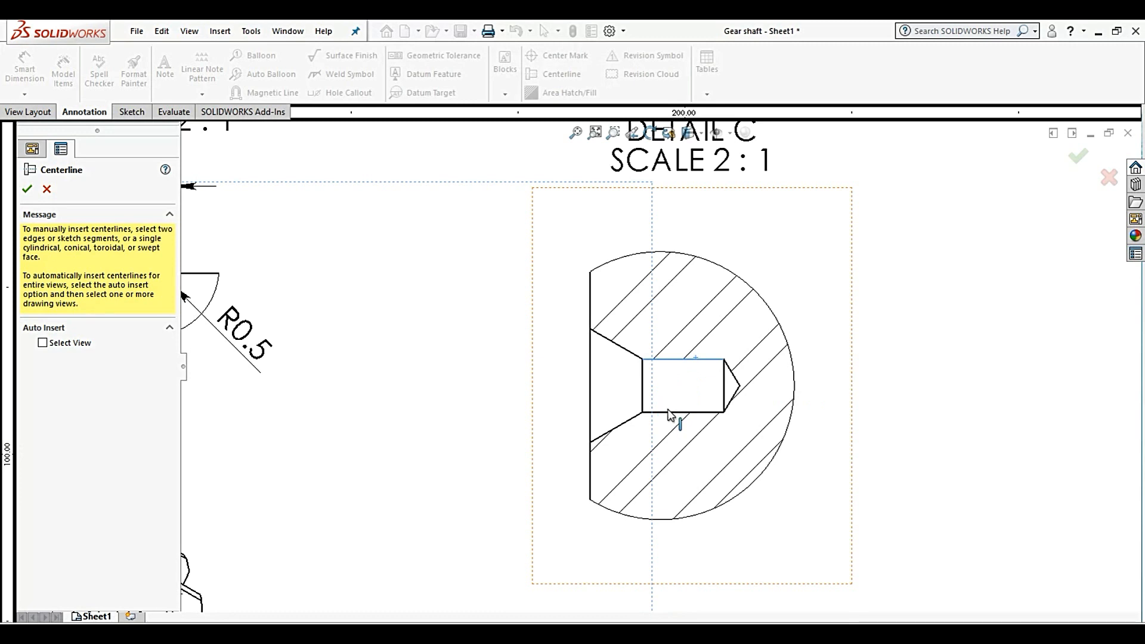
{"action": "left_click", "coordinate": [668, 410]}
{"action": "left_click", "coordinate": [671, 414]}
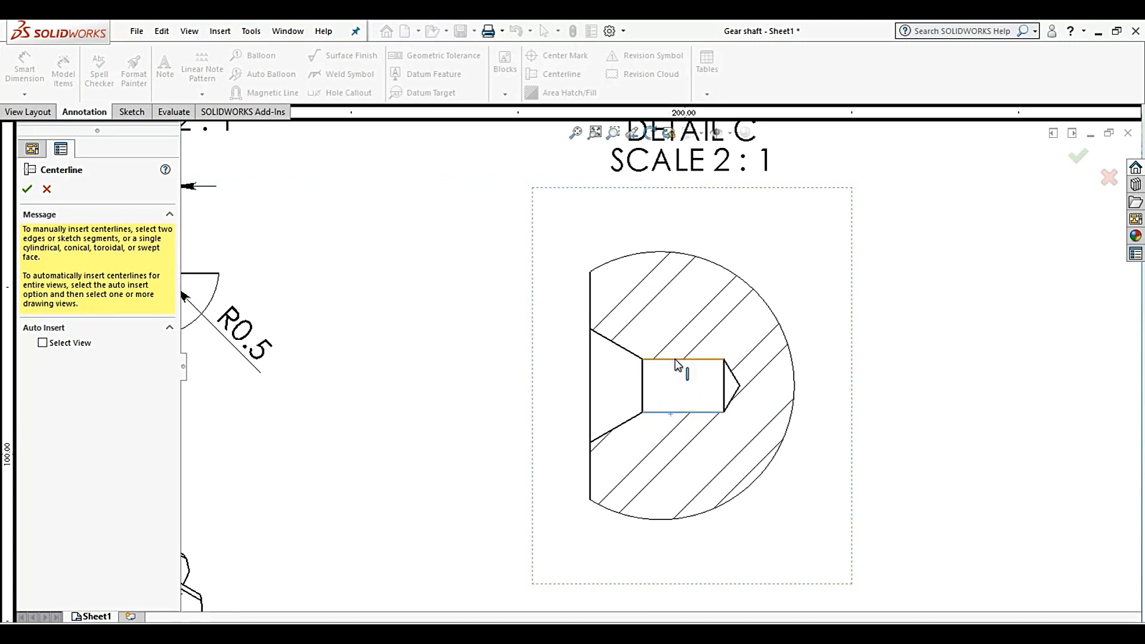
{"action": "left_click", "coordinate": [678, 360]}
Extend both ends of the Detail C centerline beyond the flat face and the circular boundary of the view
{"action": "left_click_drag", "start_coordinate": [629, 388], "coordinate": [560, 385]}
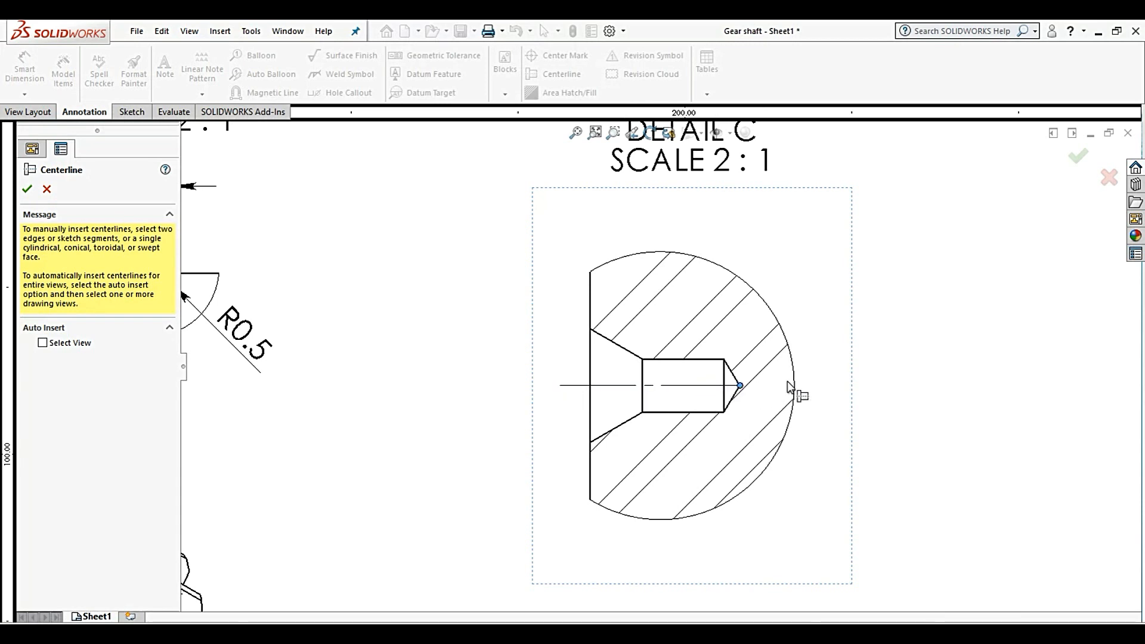
{"action": "left_click_drag", "start_coordinate": [741, 385], "coordinate": [822, 385]}
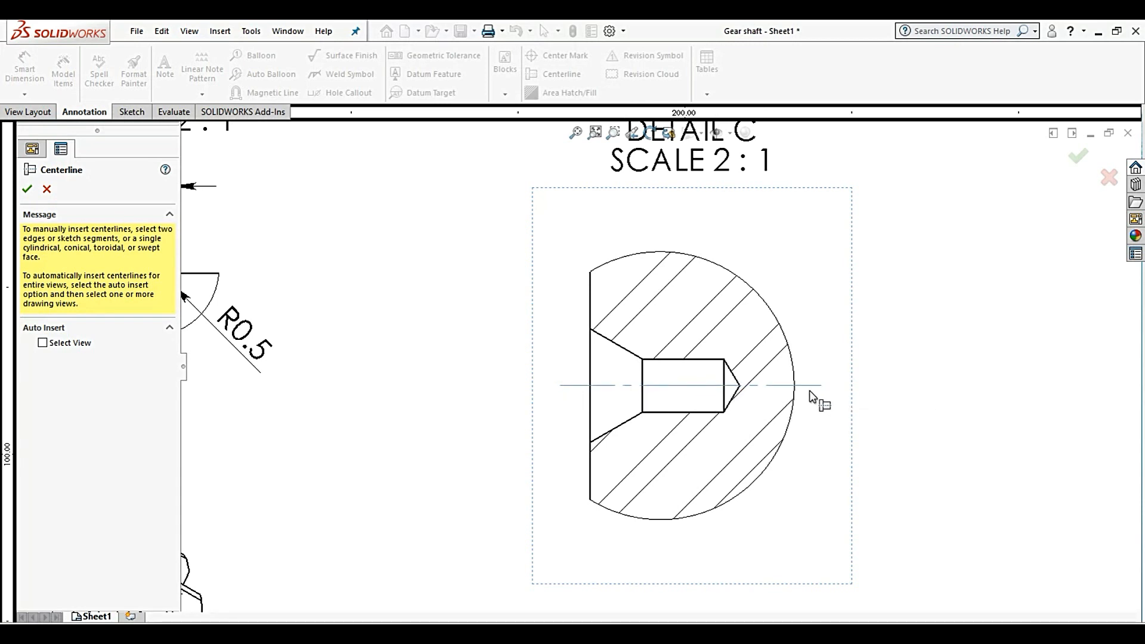
{"action": "left_click", "coordinate": [26, 190]}
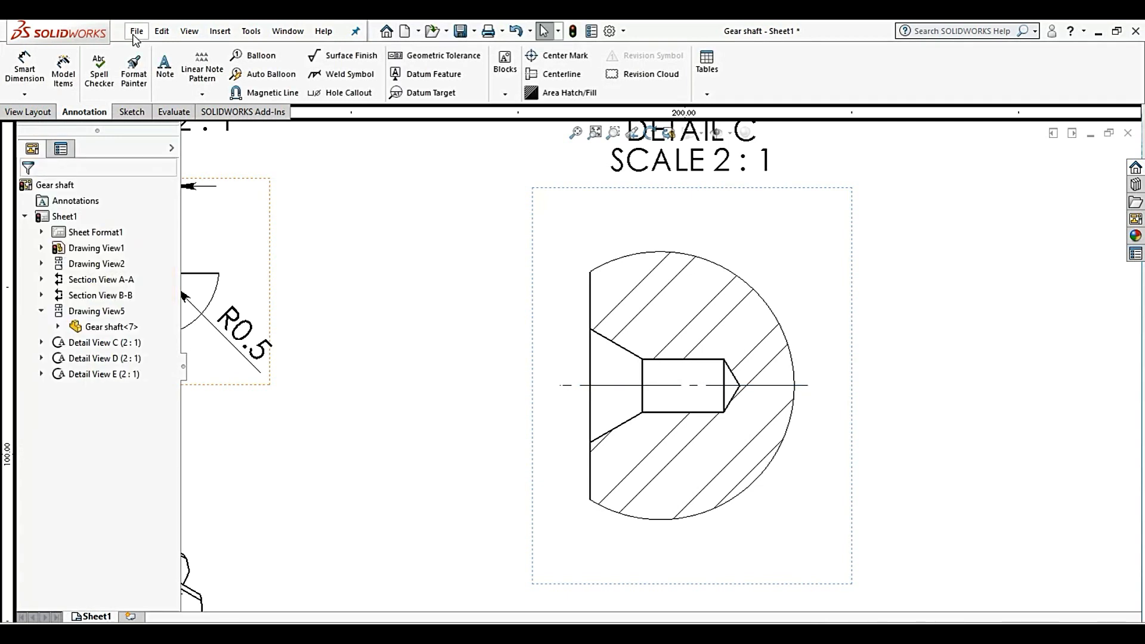
Dimension the countersink depth and the cylindrical bore length in line below Detail C, moving the countersink text outside its extension lines
{"action": "left_click", "coordinate": [31, 79]}
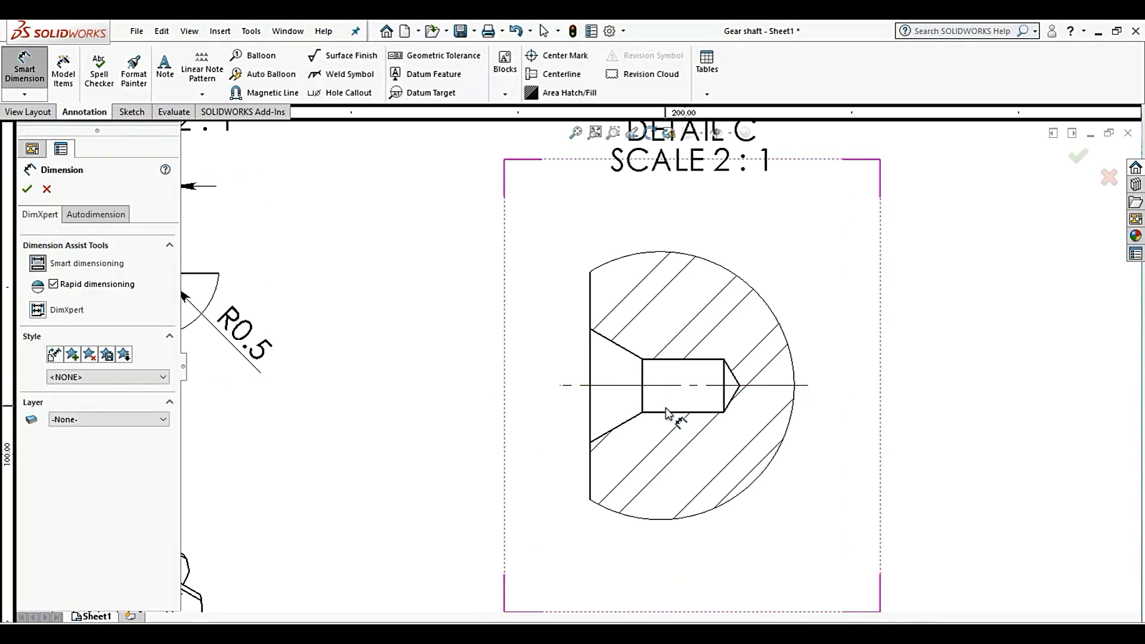
{"action": "left_click", "coordinate": [632, 424]}
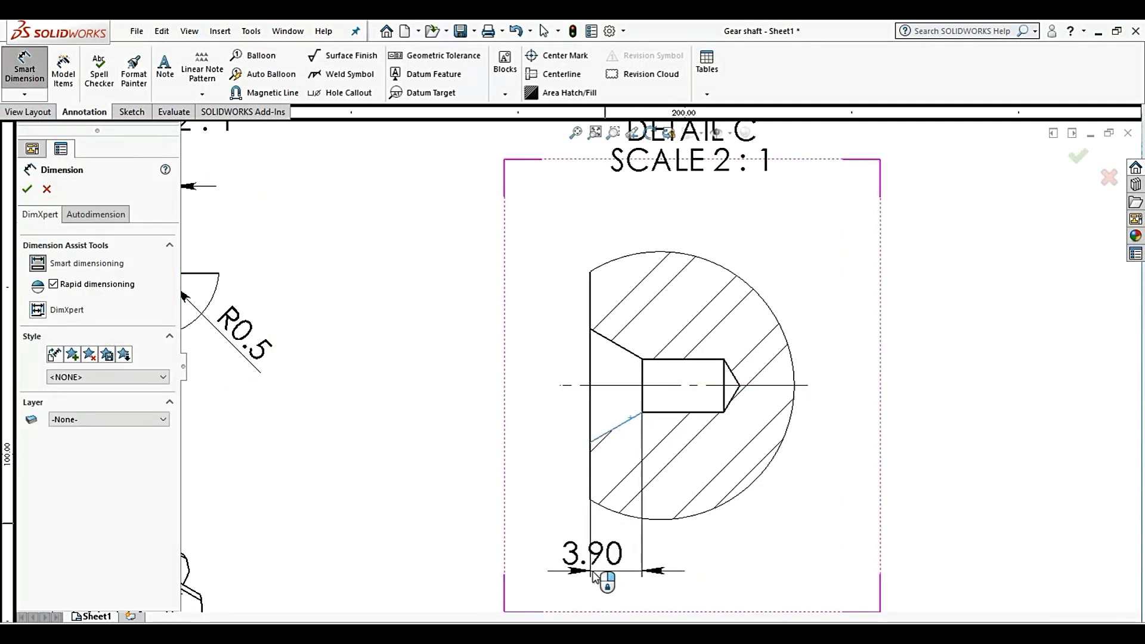
{"action": "left_click", "coordinate": [658, 577]}
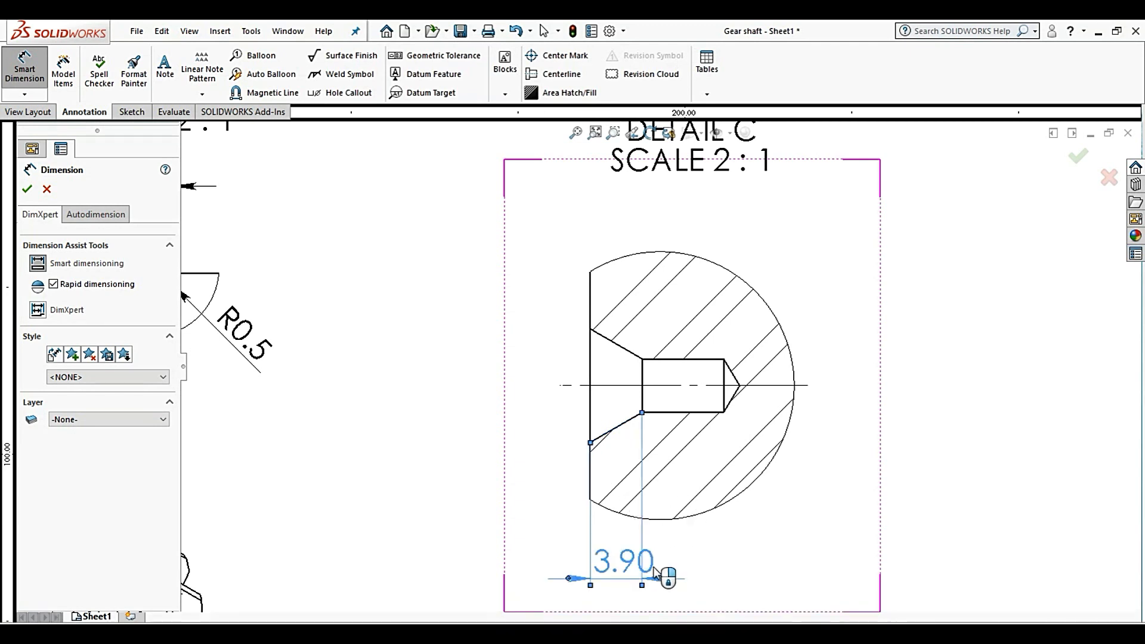
{"action": "left_click_drag", "start_coordinate": [649, 574], "coordinate": [561, 574]}
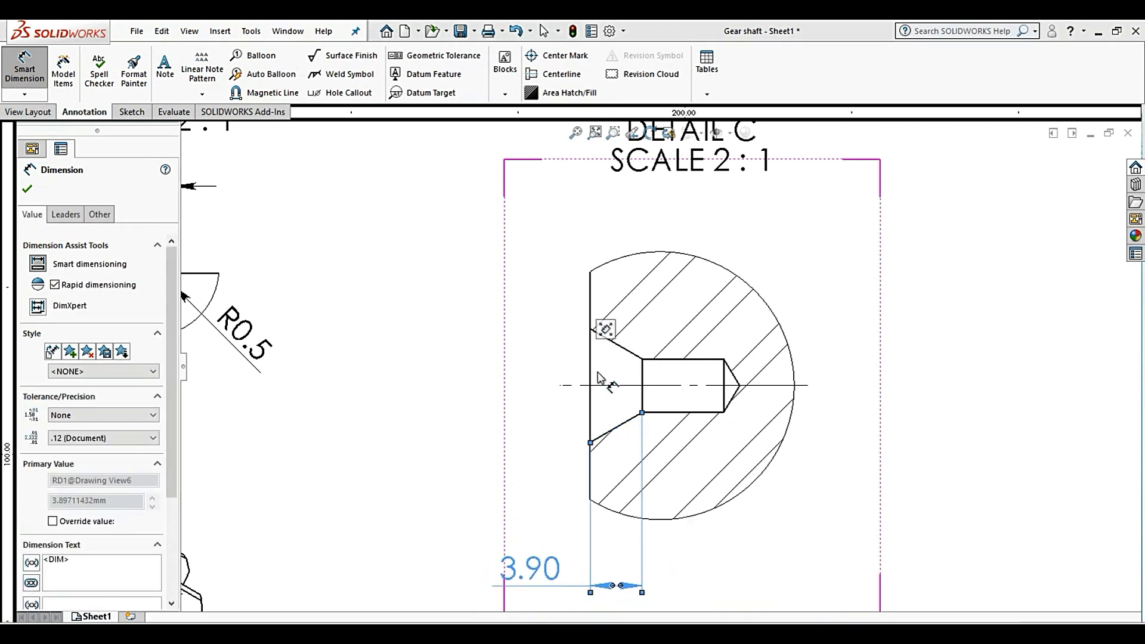
{"action": "left_click", "coordinate": [685, 412]}
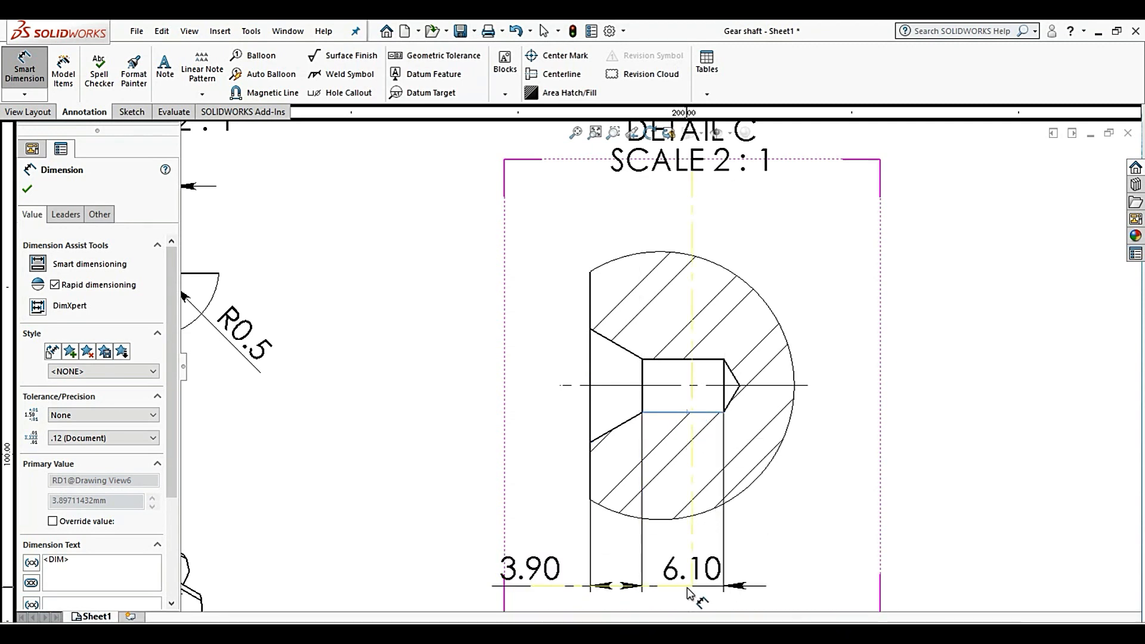
{"action": "left_click", "coordinate": [686, 592]}
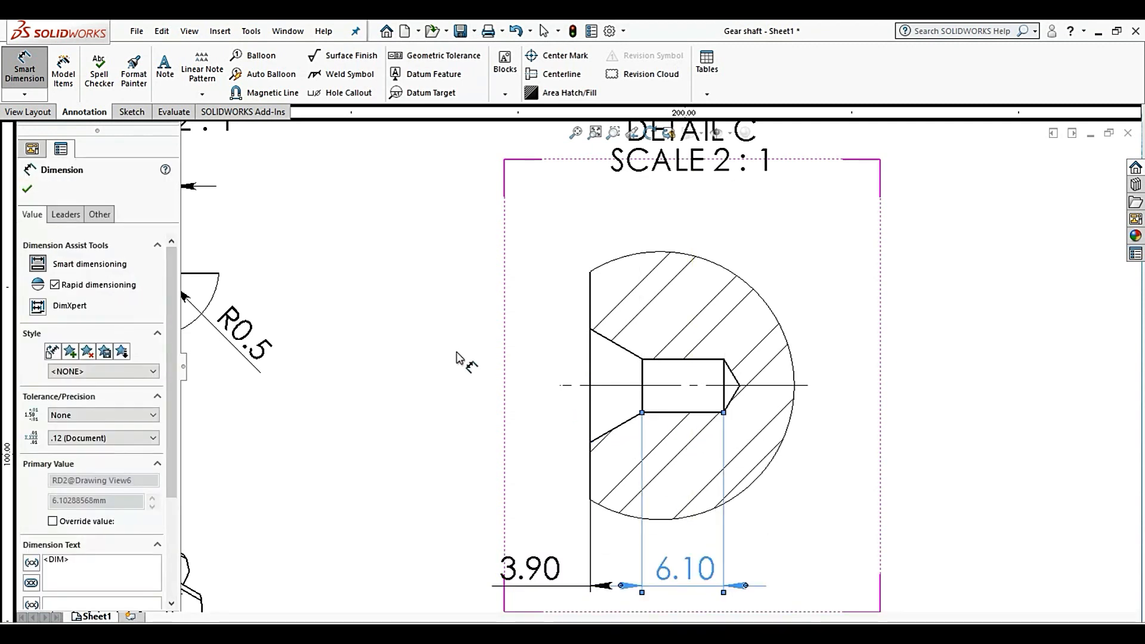
Dimension the angle between the two tapered countersink edges in Detail C, placed clear of the flat face
{"action": "scroll", "coordinate": [674, 370], "scroll_direction": "down", "scroll_amount": 3}
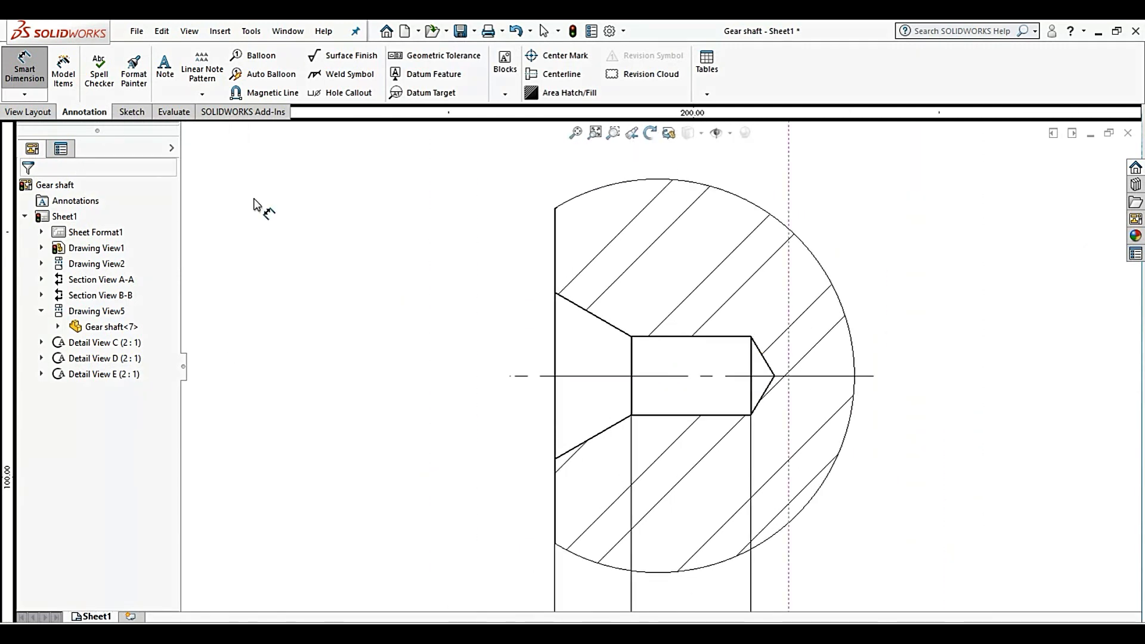
{"action": "left_click", "coordinate": [568, 303]}
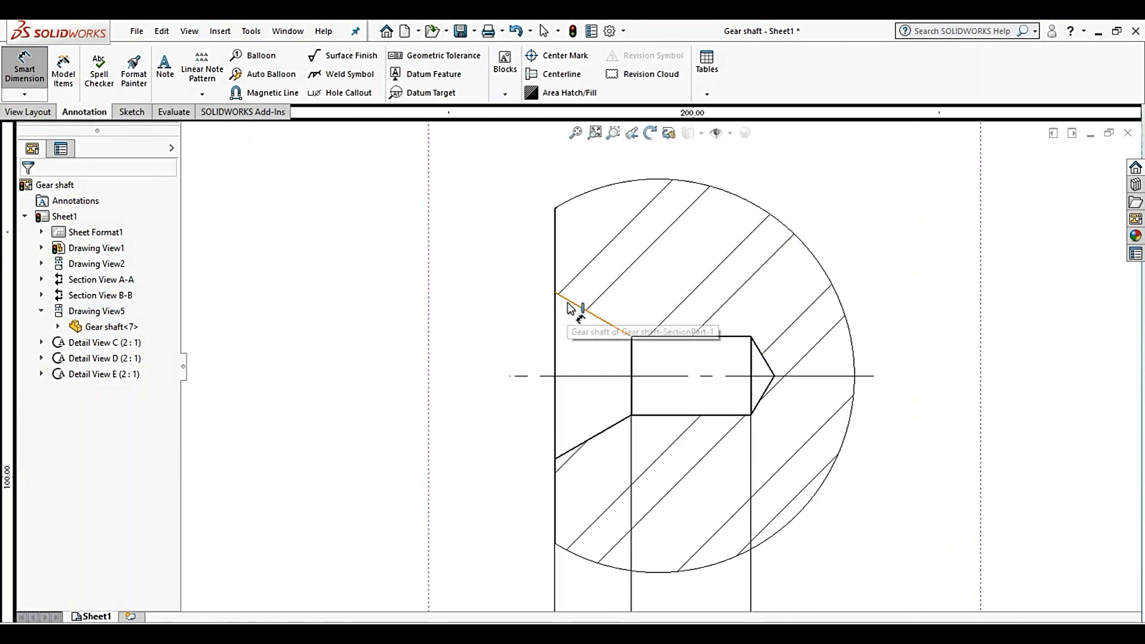
{"action": "left_click", "coordinate": [598, 437]}
{"action": "left_click", "coordinate": [429, 388]}
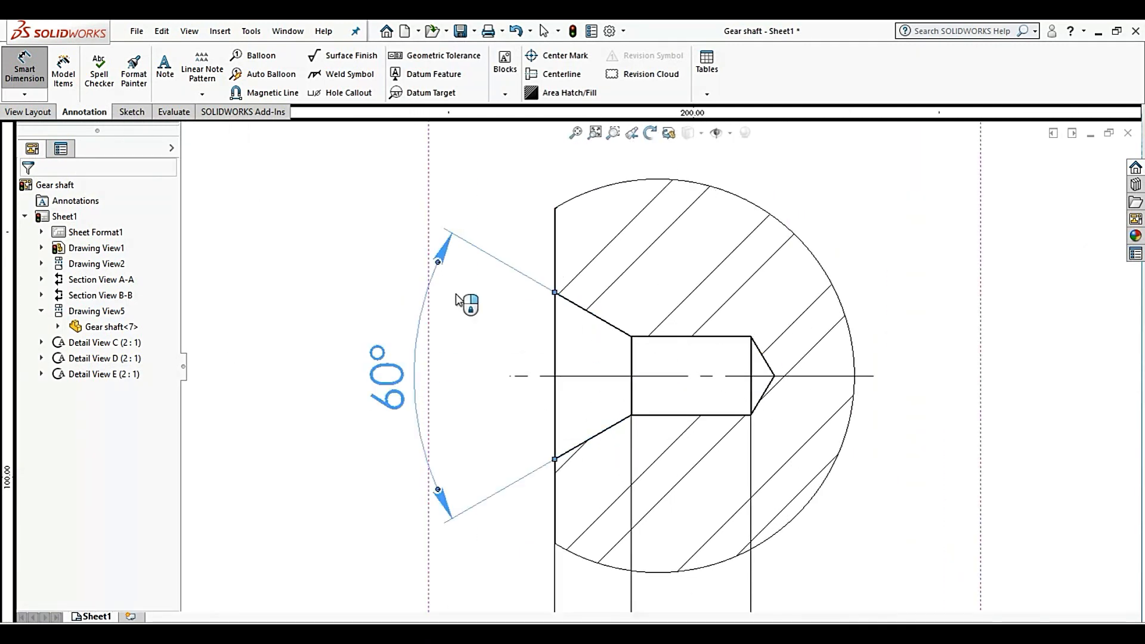
{"action": "key", "text": "Escape"}
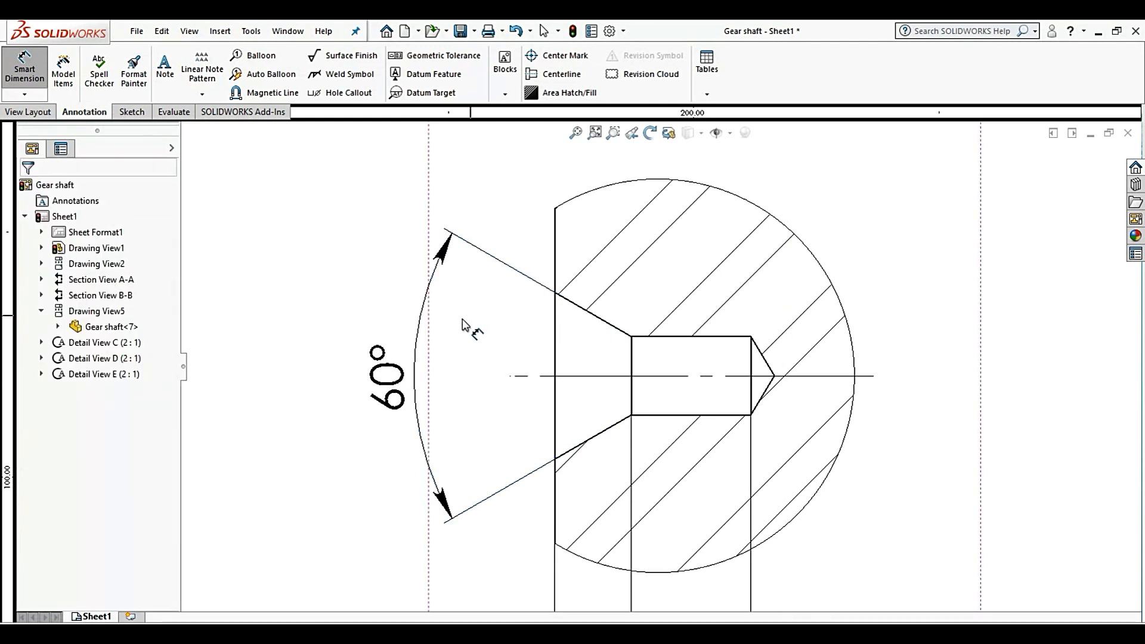
{"action": "left_click_drag", "start_coordinate": [407, 380], "coordinate": [392, 361]}
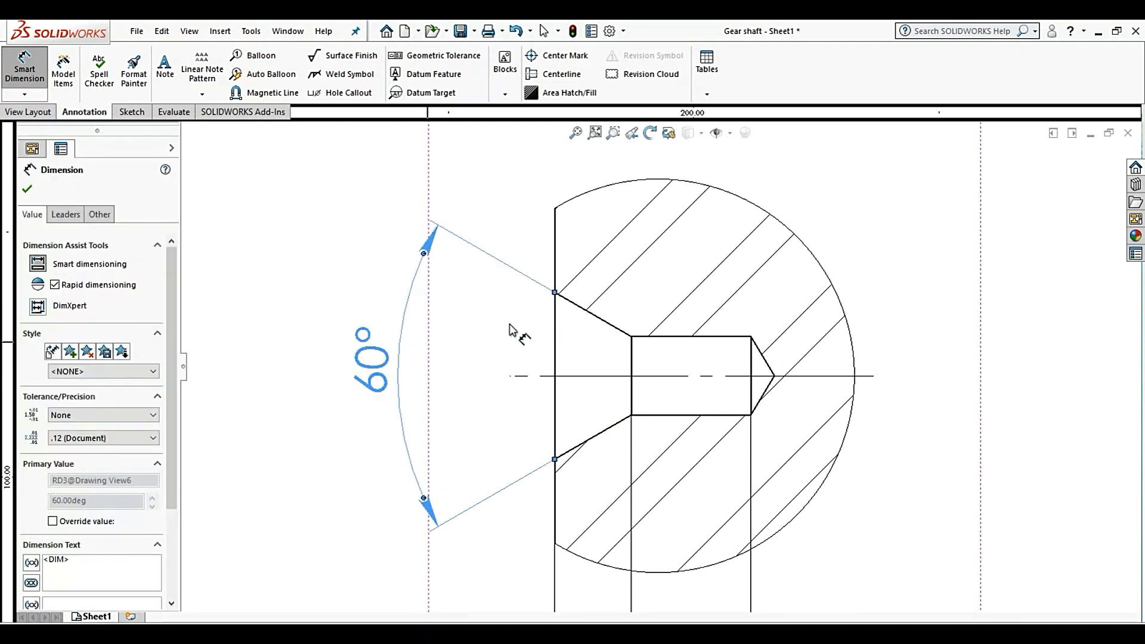
{"action": "key", "text": "Escape"}
Dimension the width between the two vertical flats of Section B-B, placed below the section
{"action": "scroll", "coordinate": [547, 357], "scroll_direction": "up", "scroll_amount": 5}
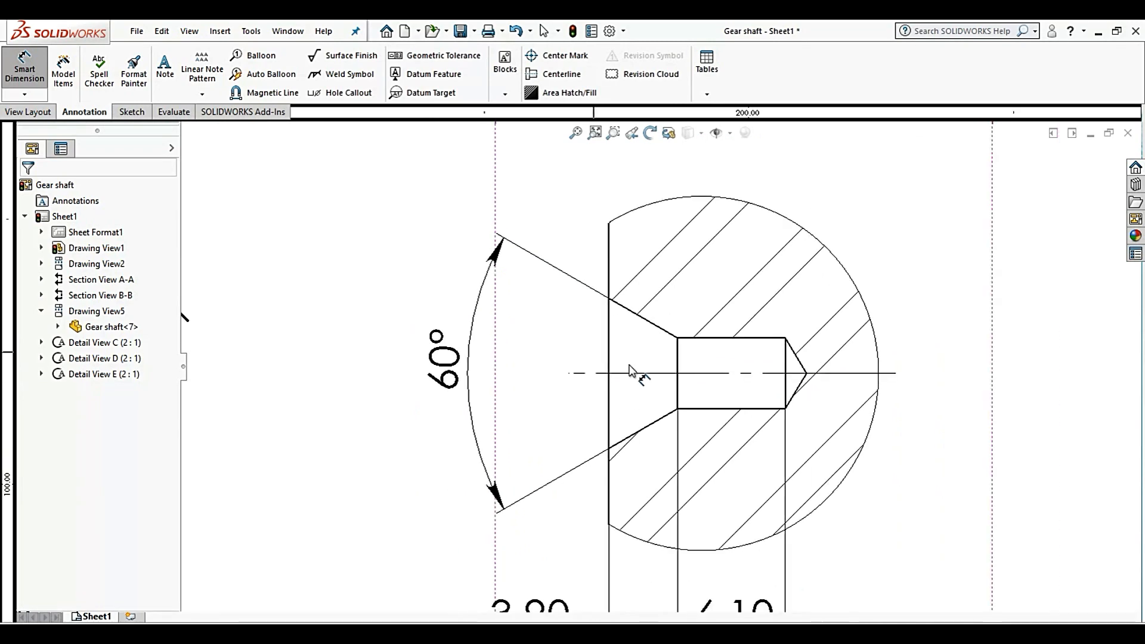
{"action": "scroll", "coordinate": [649, 388], "scroll_direction": "up", "scroll_amount": 4}
{"action": "scroll", "coordinate": [793, 390], "scroll_direction": "down", "scroll_amount": 5}
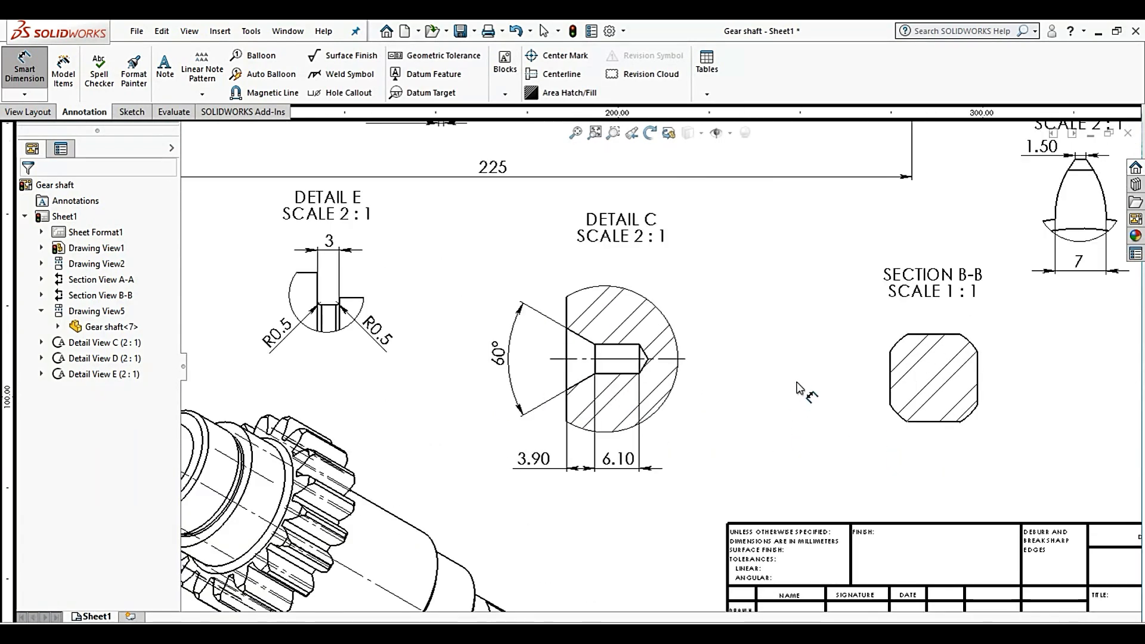
{"action": "scroll", "coordinate": [637, 356], "scroll_direction": "up", "scroll_amount": 4}
{"action": "scroll", "coordinate": [709, 406], "scroll_direction": "down", "scroll_amount": 5}
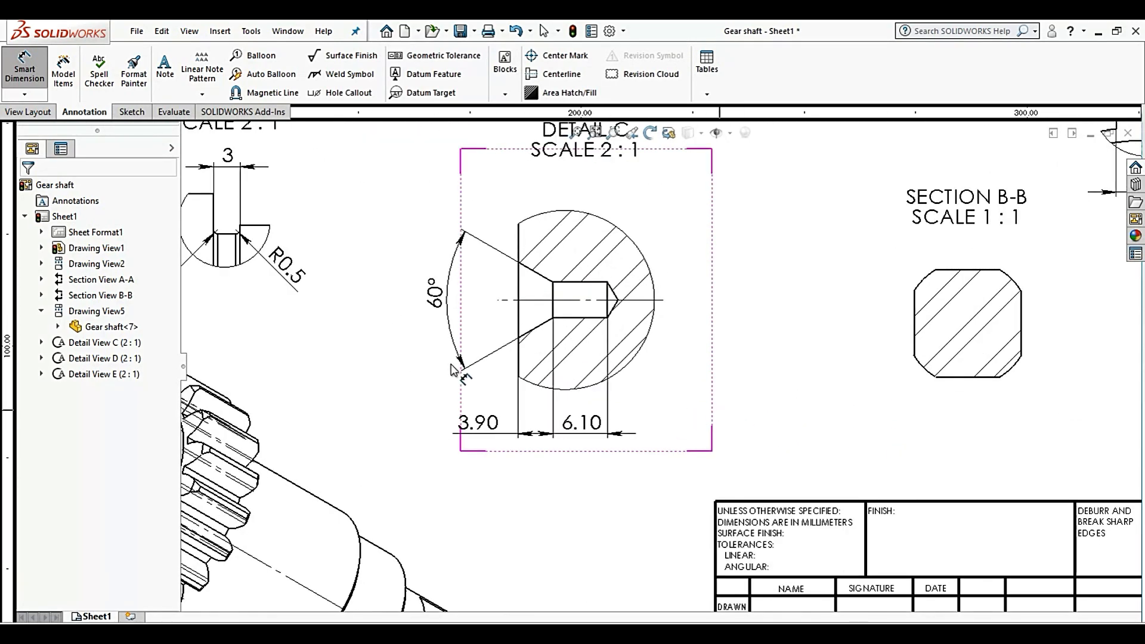
{"action": "scroll", "coordinate": [452, 370], "scroll_direction": "up", "scroll_amount": 1}
{"action": "scroll", "coordinate": [792, 345], "scroll_direction": "up", "scroll_amount": 4}
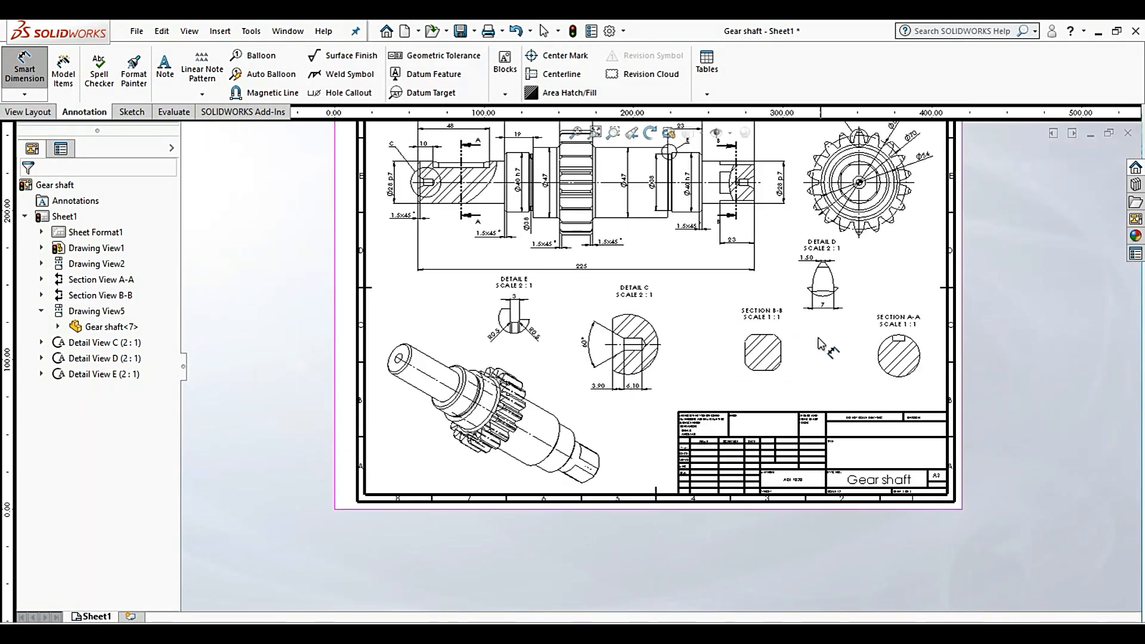
{"action": "scroll", "coordinate": [817, 347], "scroll_direction": "down", "scroll_amount": 2}
{"action": "scroll", "coordinate": [723, 401], "scroll_direction": "down", "scroll_amount": 4}
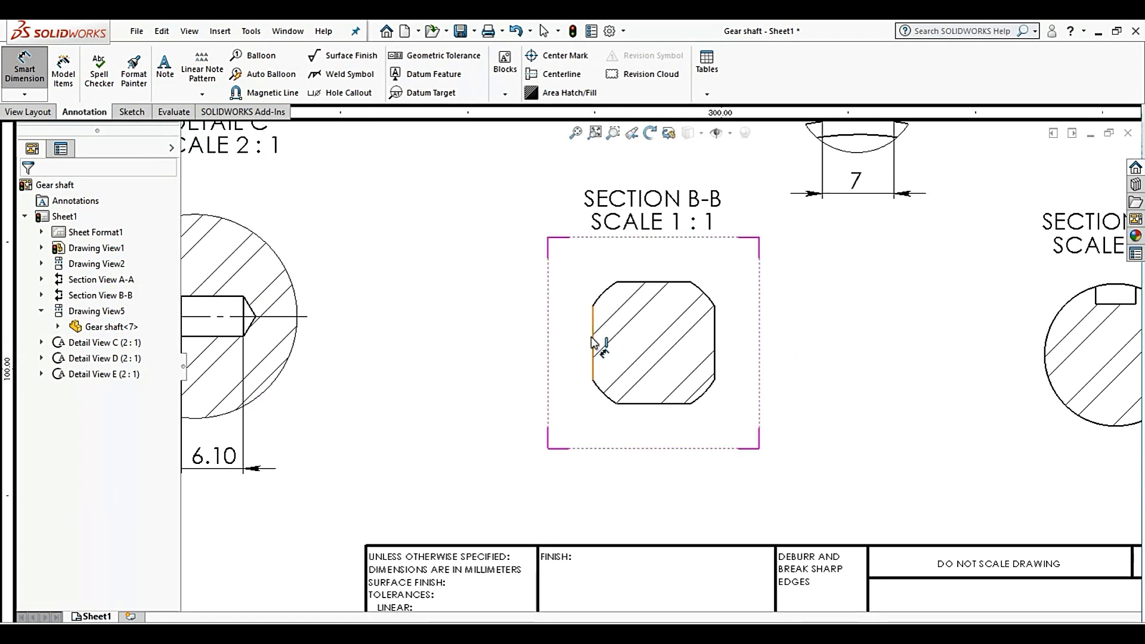
{"action": "left_click", "coordinate": [595, 335]}
{"action": "left_click", "coordinate": [714, 352]}
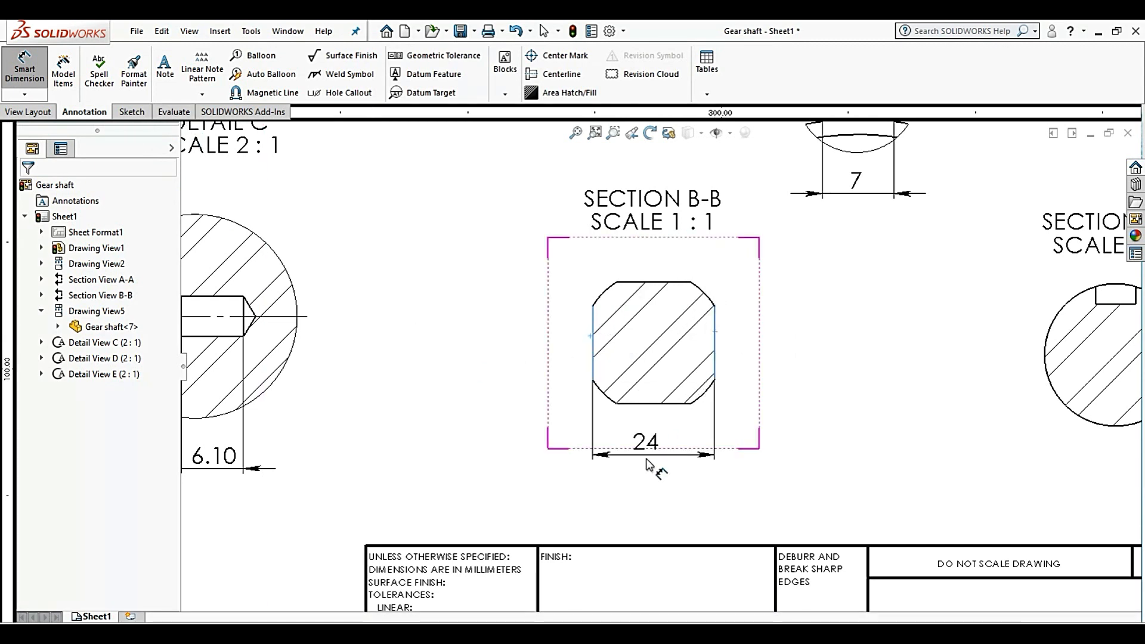
{"action": "left_click", "coordinate": [659, 477]}
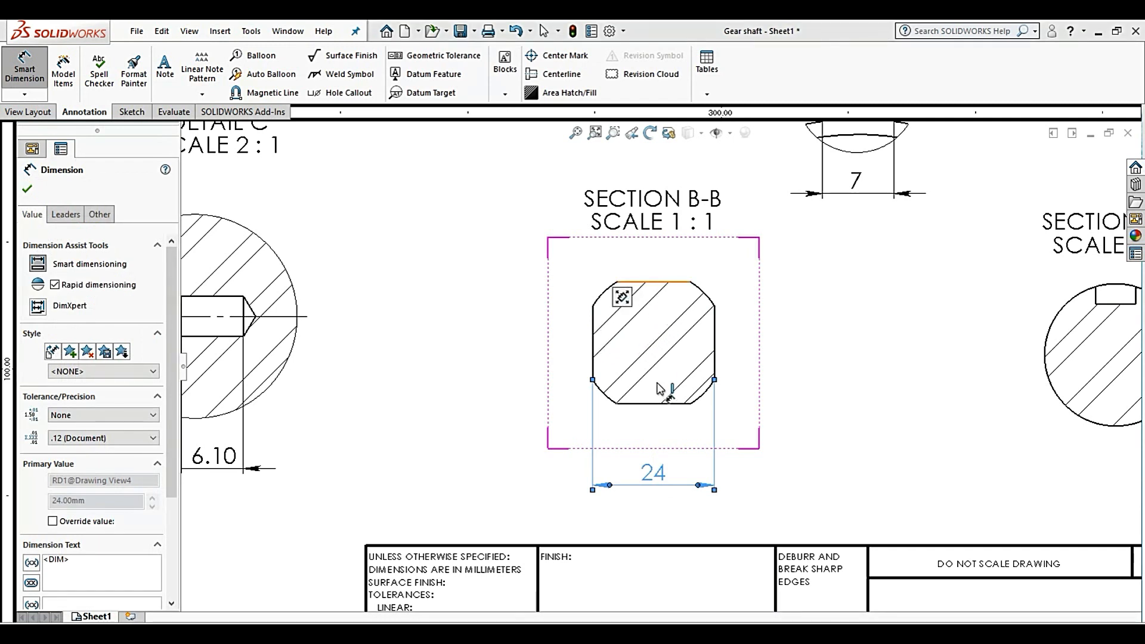
Dimension the height between the two horizontal flats of Section B-B, placed beside the section
{"action": "left_click", "coordinate": [659, 282]}
{"action": "left_click", "coordinate": [630, 404]}
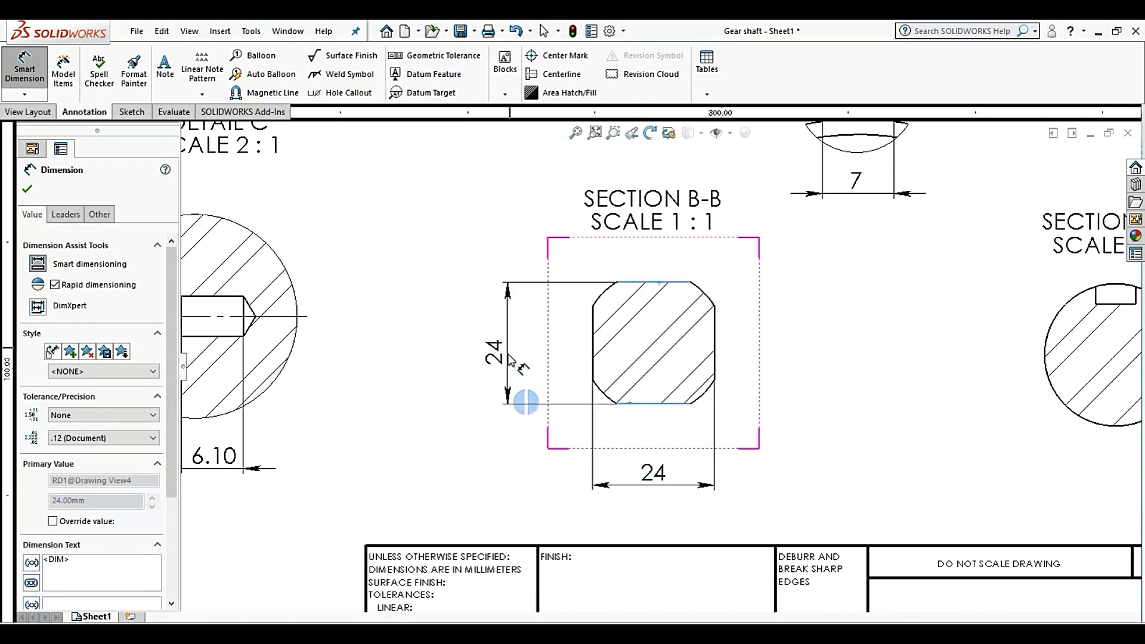
{"action": "left_click", "coordinate": [510, 373]}
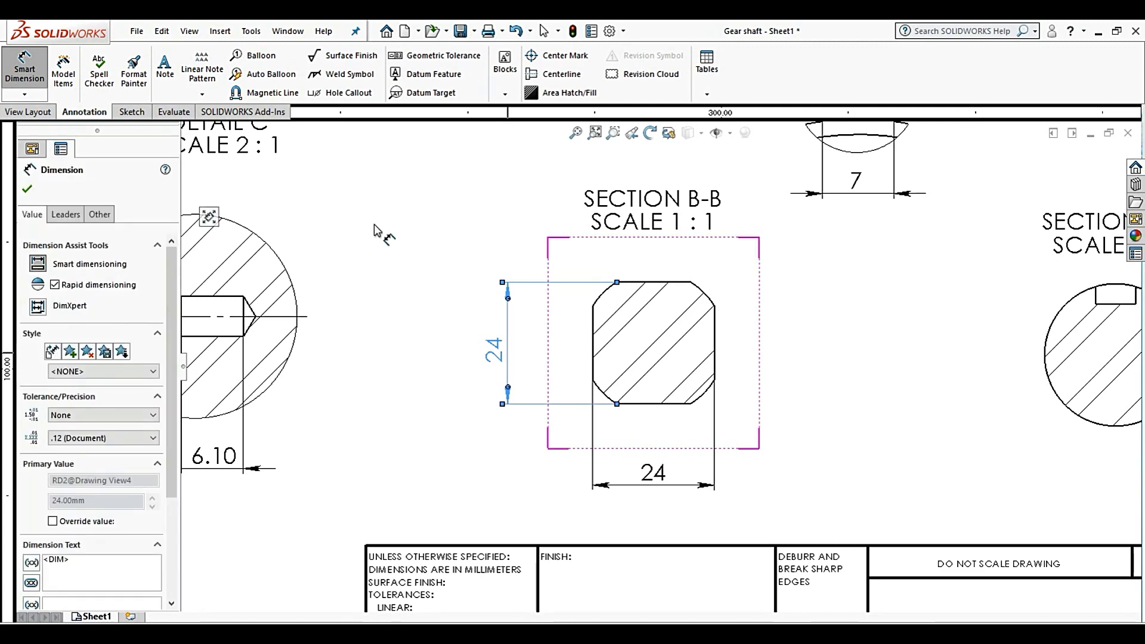
{"action": "left_click", "coordinate": [438, 254]}
Dimension the keyway width in Section A-A, placed just above the shaft circle
{"action": "scroll", "coordinate": [807, 294], "scroll_direction": "up", "scroll_amount": 5}
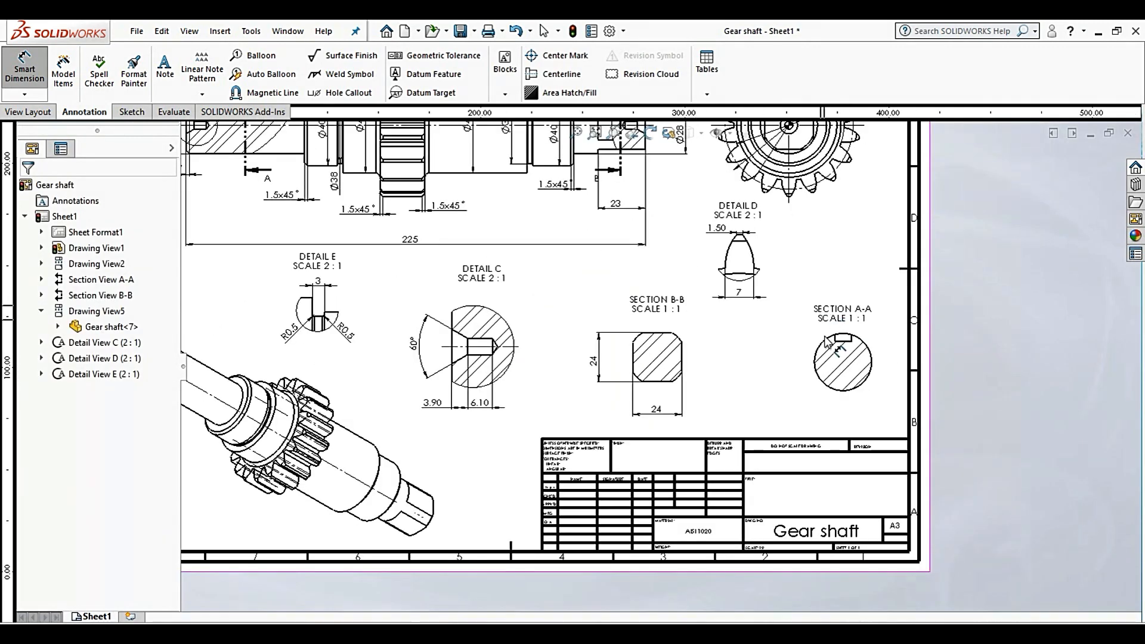
{"action": "scroll", "coordinate": [838, 353], "scroll_direction": "down", "scroll_amount": 2}
{"action": "scroll", "coordinate": [840, 358], "scroll_direction": "down", "scroll_amount": 4}
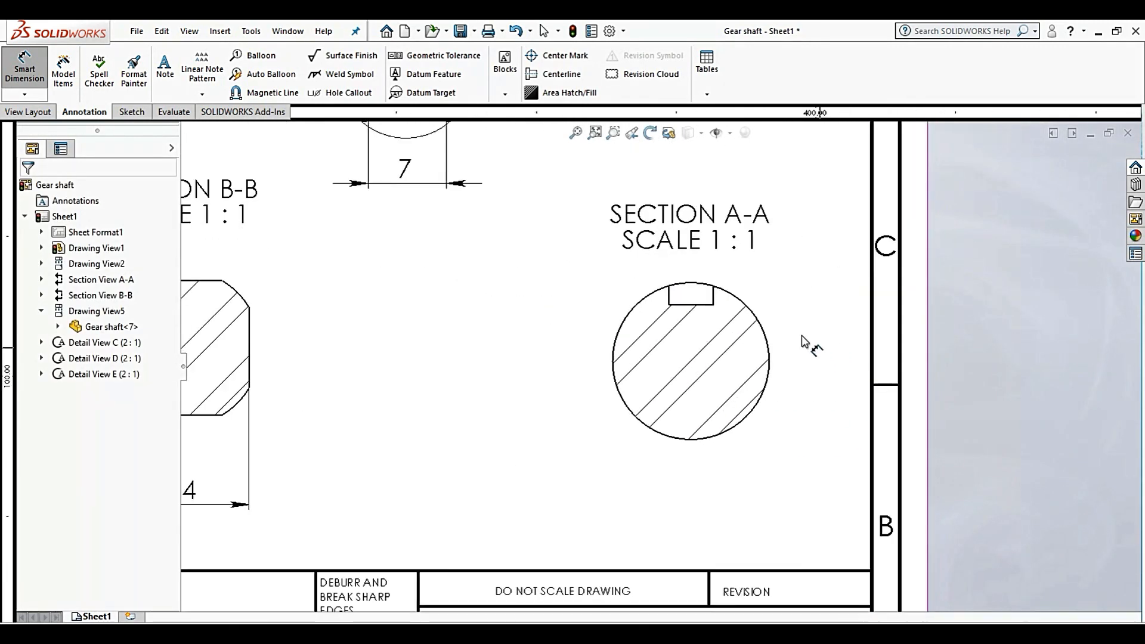
{"action": "left_click", "coordinate": [662, 325]}
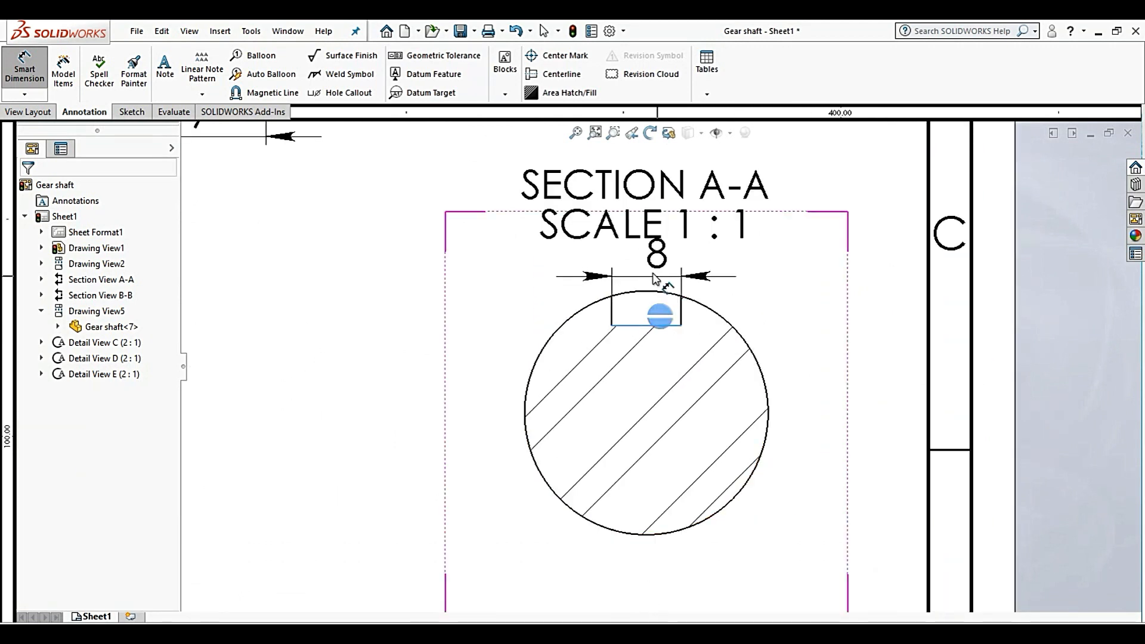
{"action": "left_click", "coordinate": [650, 279]}
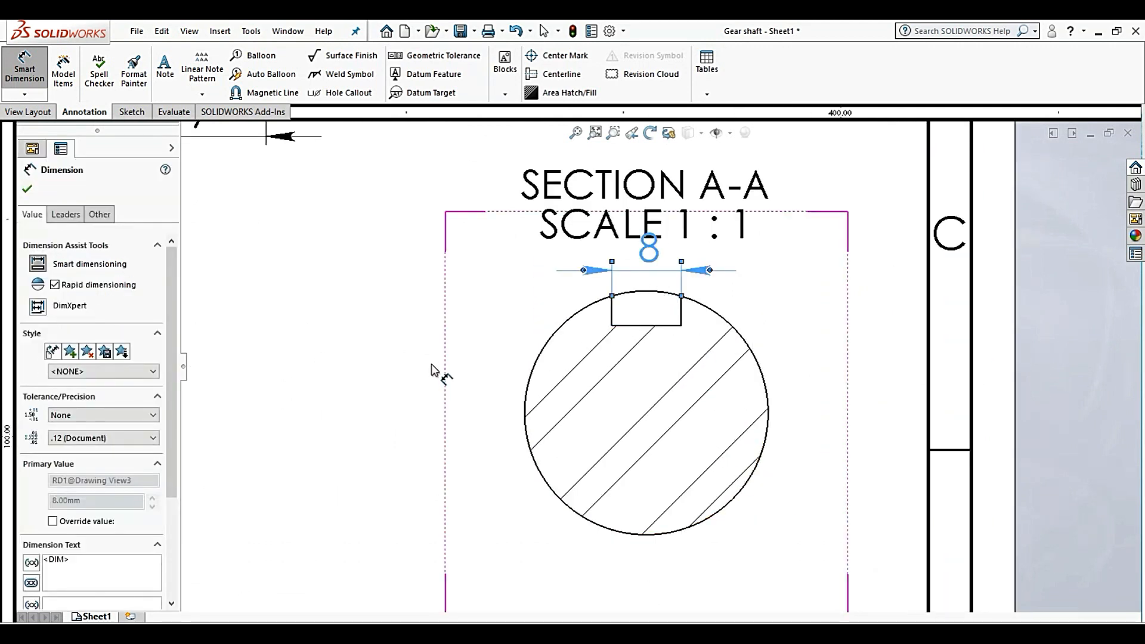
Add a vertical dimension between the keyway floor and the shaft circle in Section A-A, placed outside the circle
{"action": "left_click", "coordinate": [656, 326]}
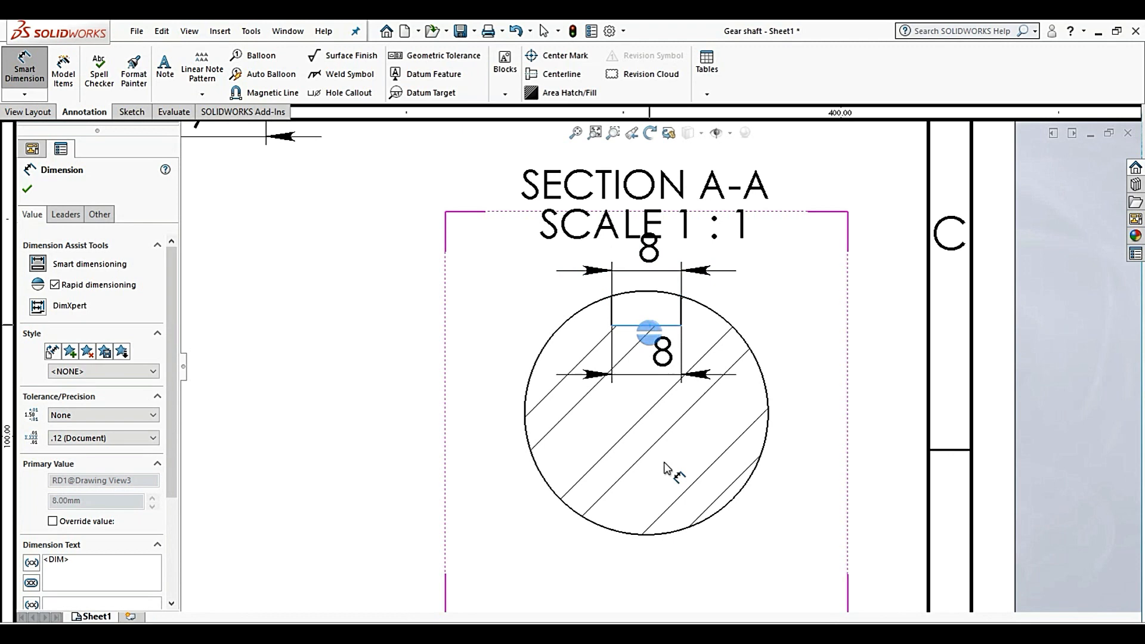
{"action": "left_click", "coordinate": [651, 537]}
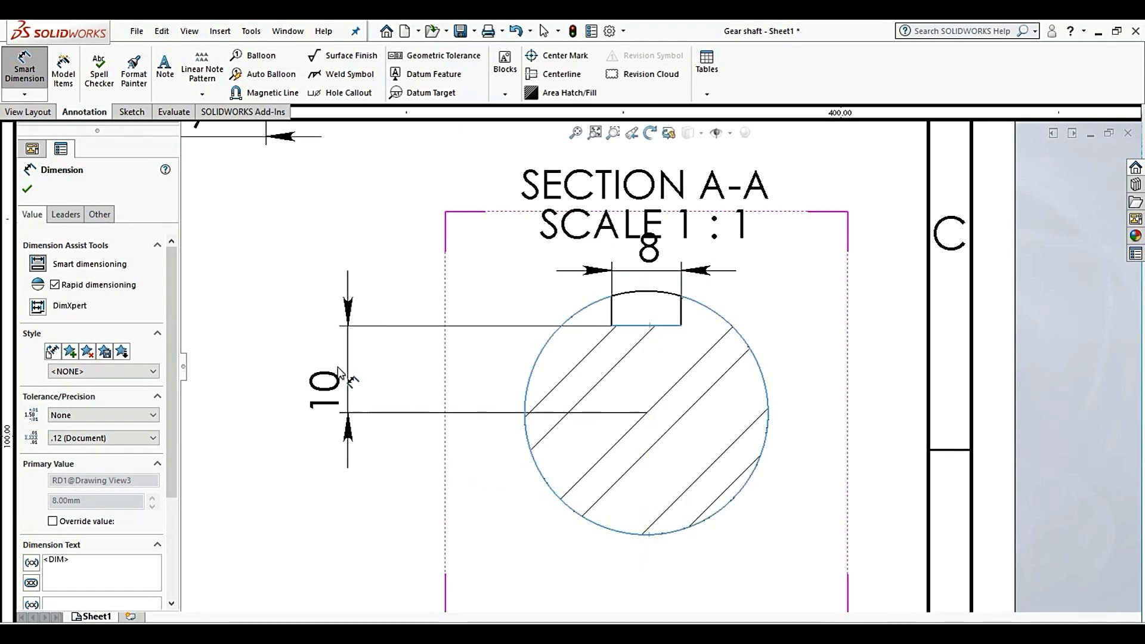
{"action": "left_click", "coordinate": [334, 384]}
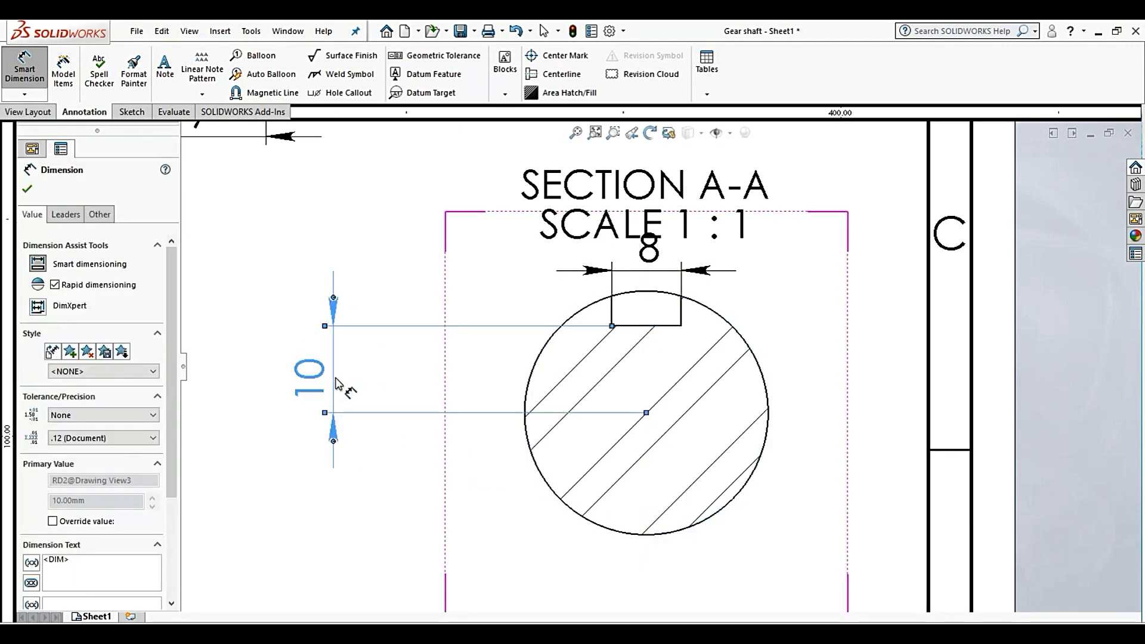
{"action": "key", "text": "Escape"}
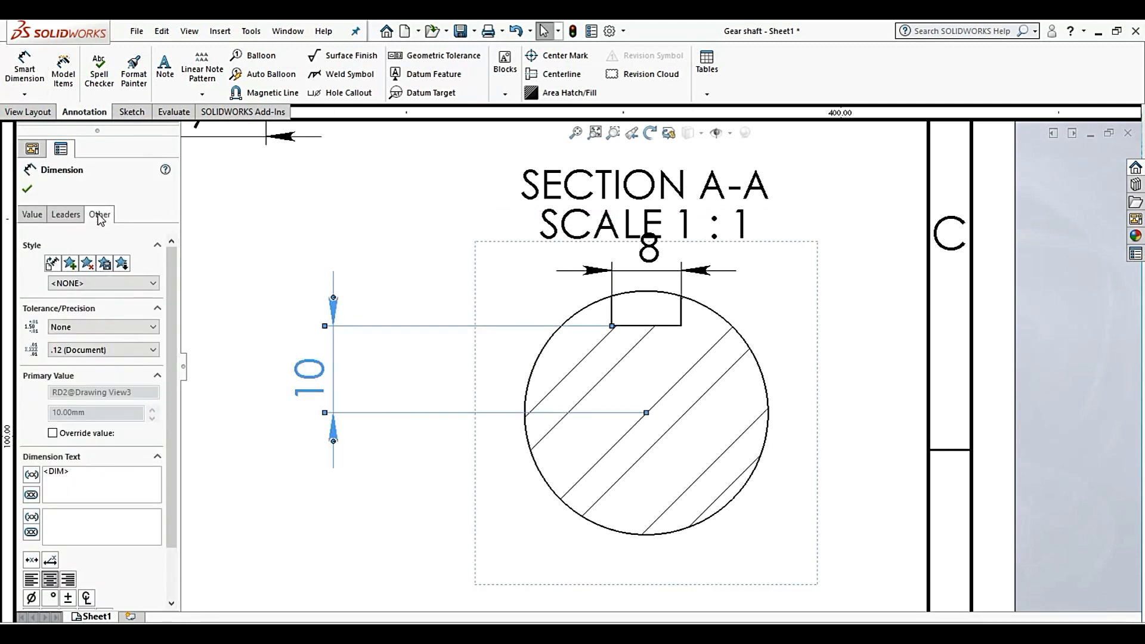
Set the first arc condition of the keyway floor dimension to Max so it measures to the far side of the circle
{"action": "left_click", "coordinate": [99, 215]}
{"action": "left_click", "coordinate": [66, 214]}
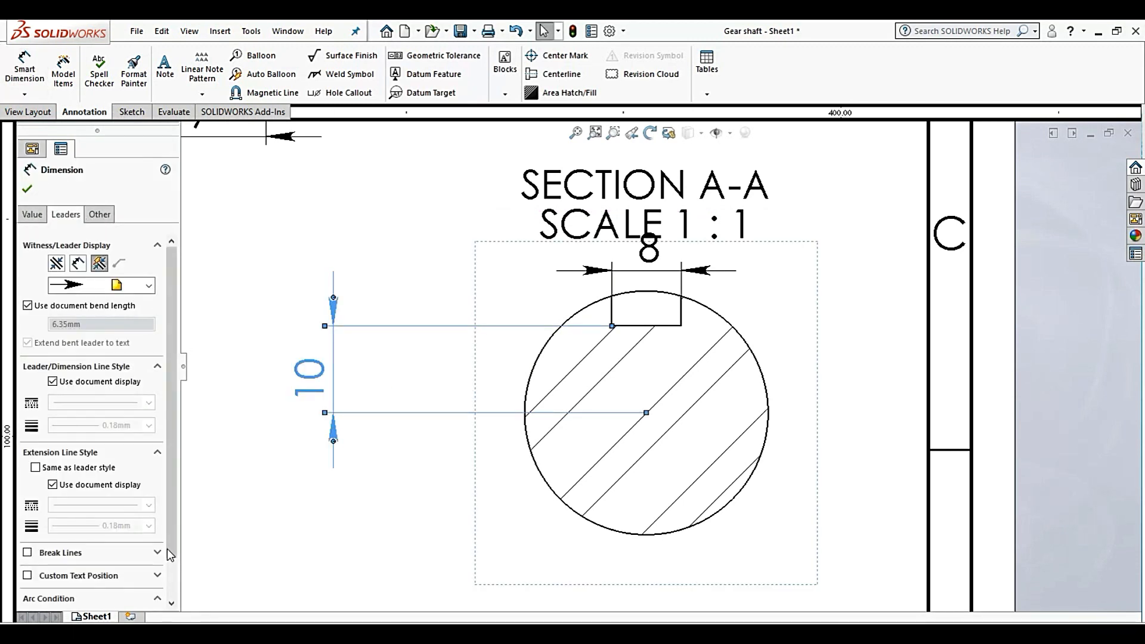
{"action": "scroll", "coordinate": [173, 510], "scroll_direction": "down", "scroll_amount": 3}
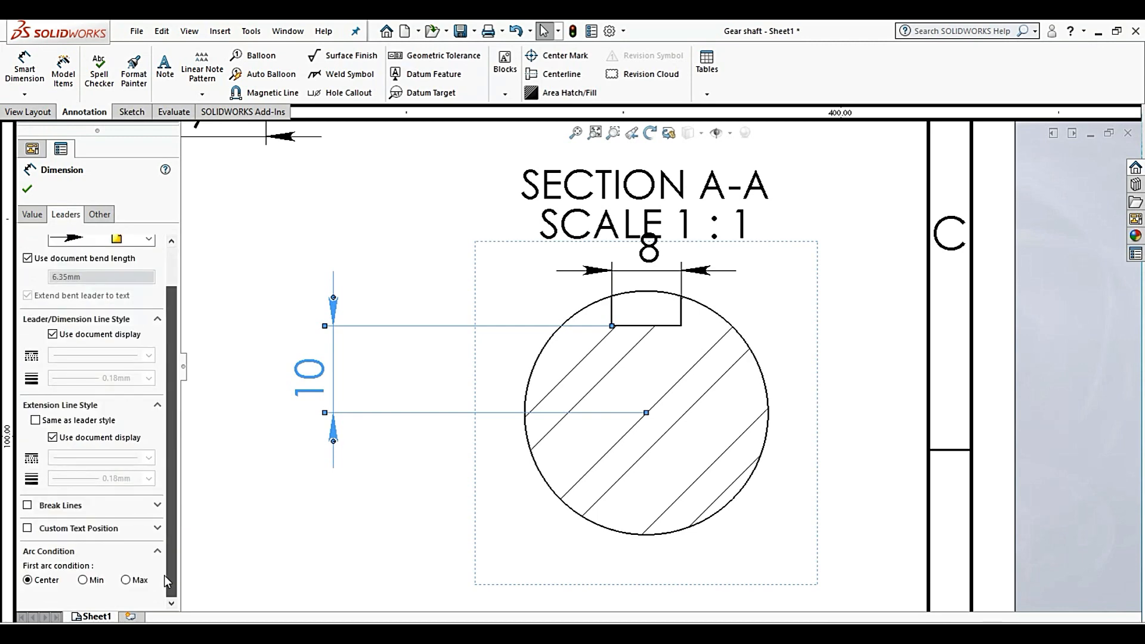
{"action": "left_click", "coordinate": [125, 580]}
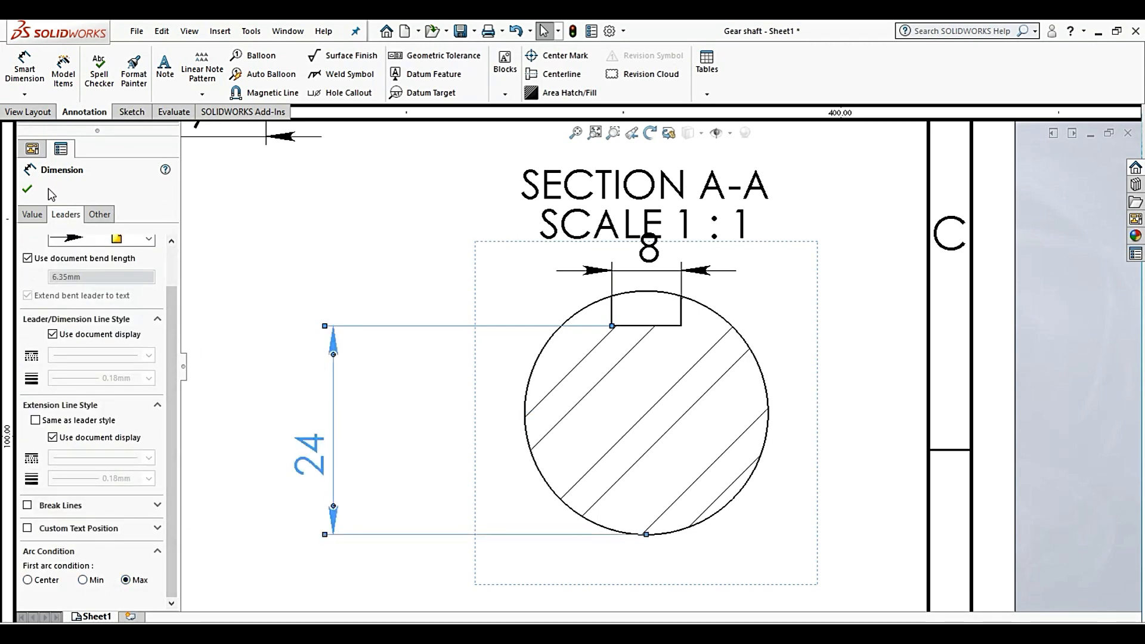
{"action": "left_click", "coordinate": [27, 189]}
Move the Section A-A label well above the view and raise the keyway width dimension slightly away from the circle
{"action": "scroll", "coordinate": [728, 358], "scroll_direction": "up", "scroll_amount": 4}
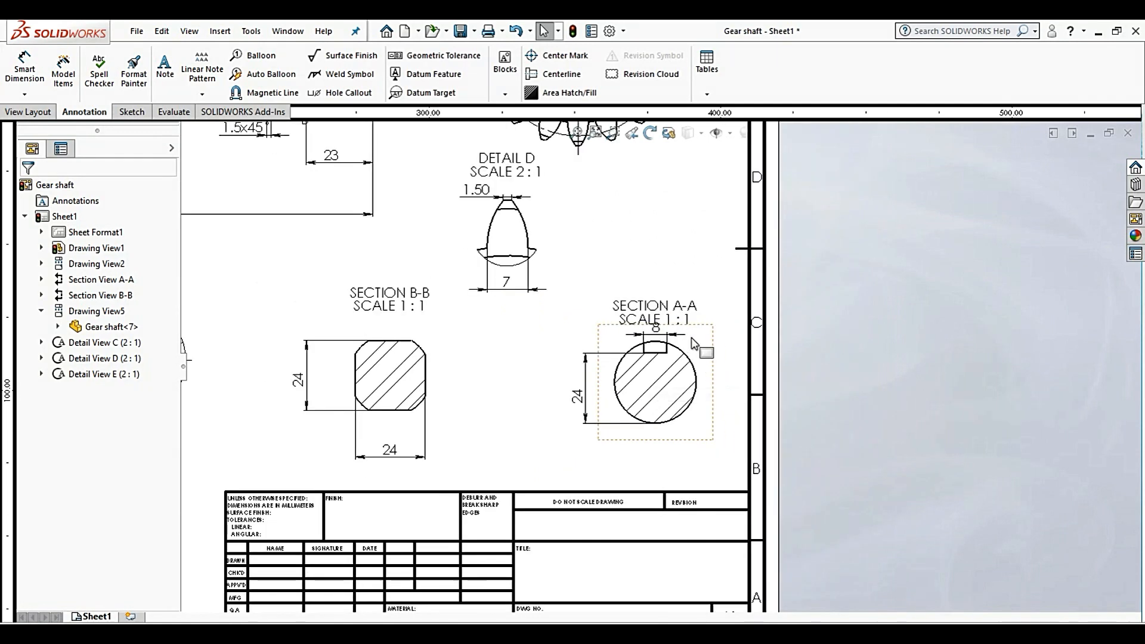
{"action": "scroll", "coordinate": [655, 322], "scroll_direction": "down", "scroll_amount": 2}
{"action": "left_click_drag", "start_coordinate": [650, 296], "coordinate": [650, 219]}
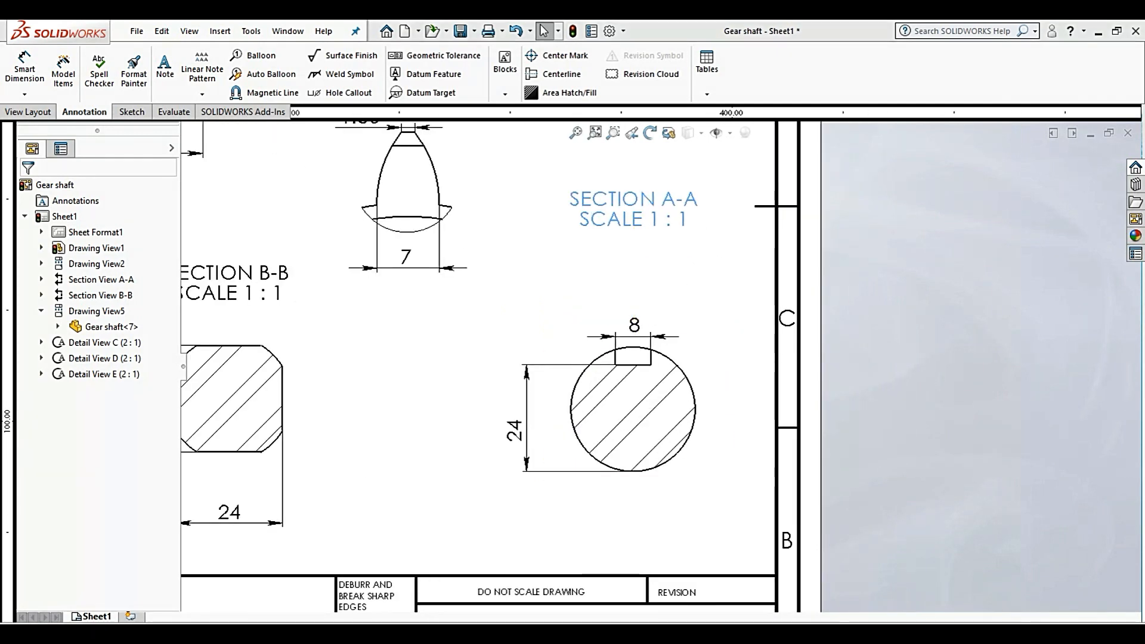
{"action": "left_click_drag", "start_coordinate": [635, 327], "coordinate": [636, 305]}
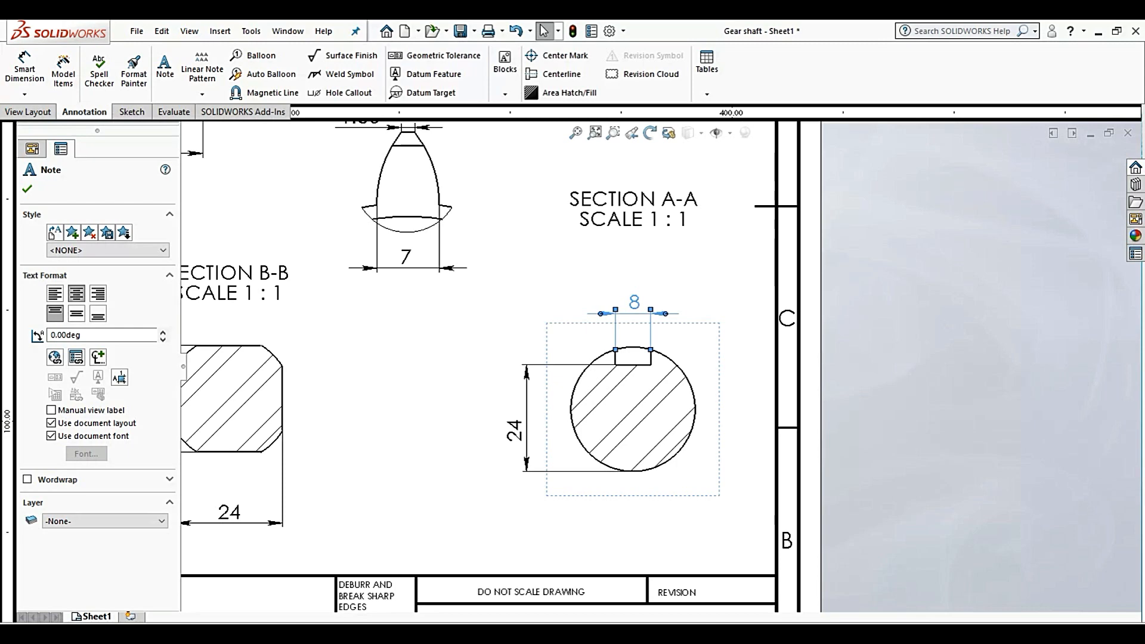
{"action": "left_click", "coordinate": [887, 343]}
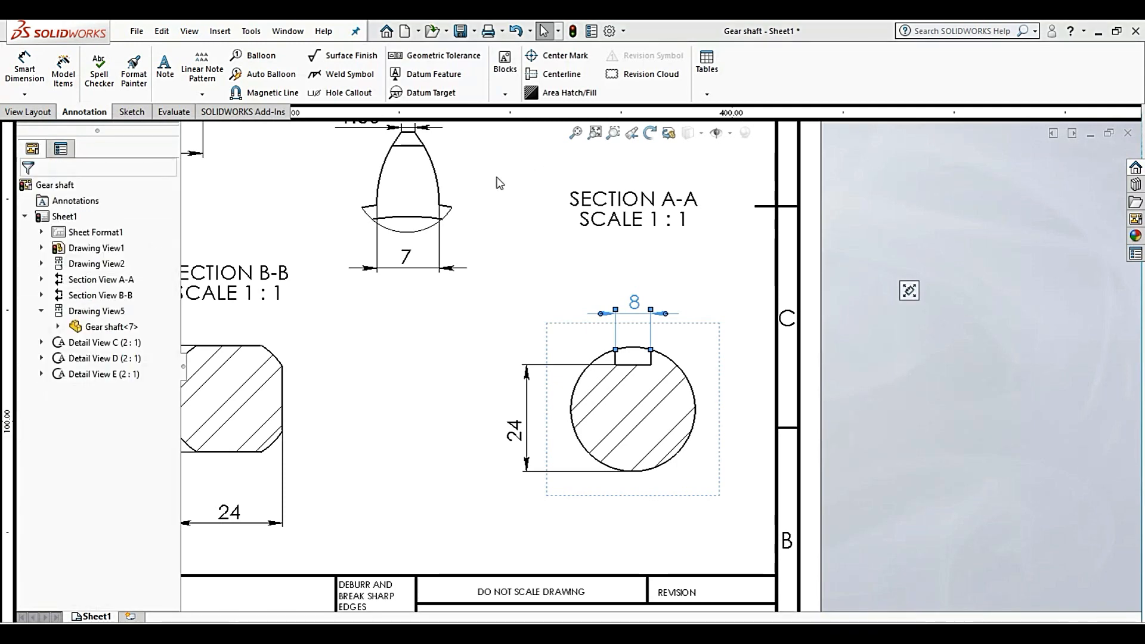
Add center marks to the shaft circle of Section A-A and to the profile of Section B-B
{"action": "left_click", "coordinate": [565, 58]}
{"action": "left_click", "coordinate": [691, 383]}
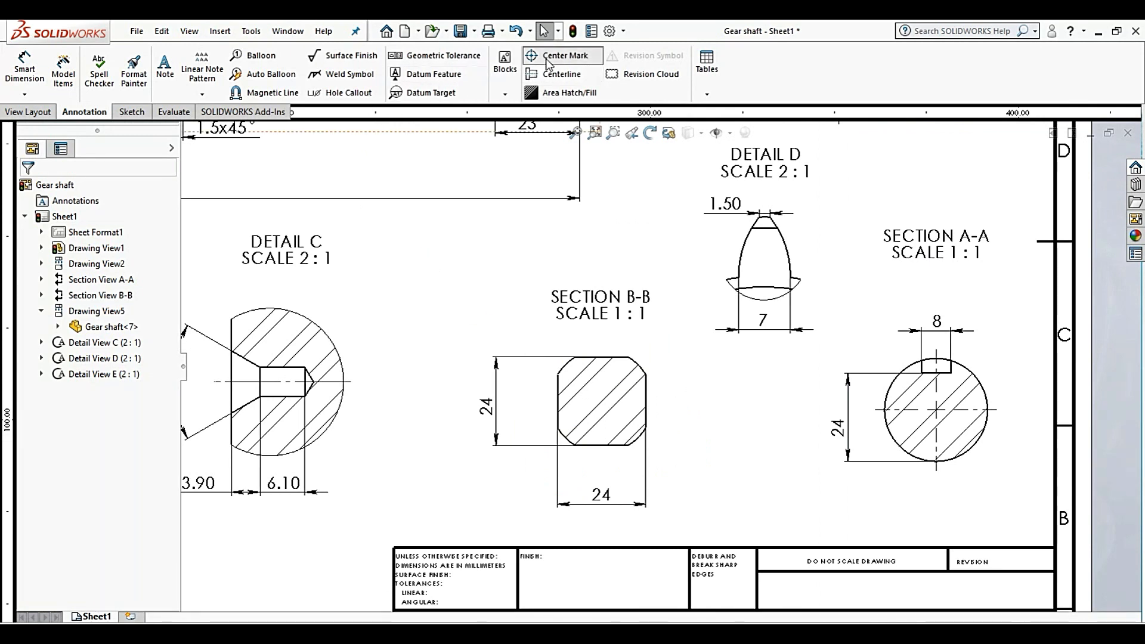
{"action": "left_click", "coordinate": [549, 58]}
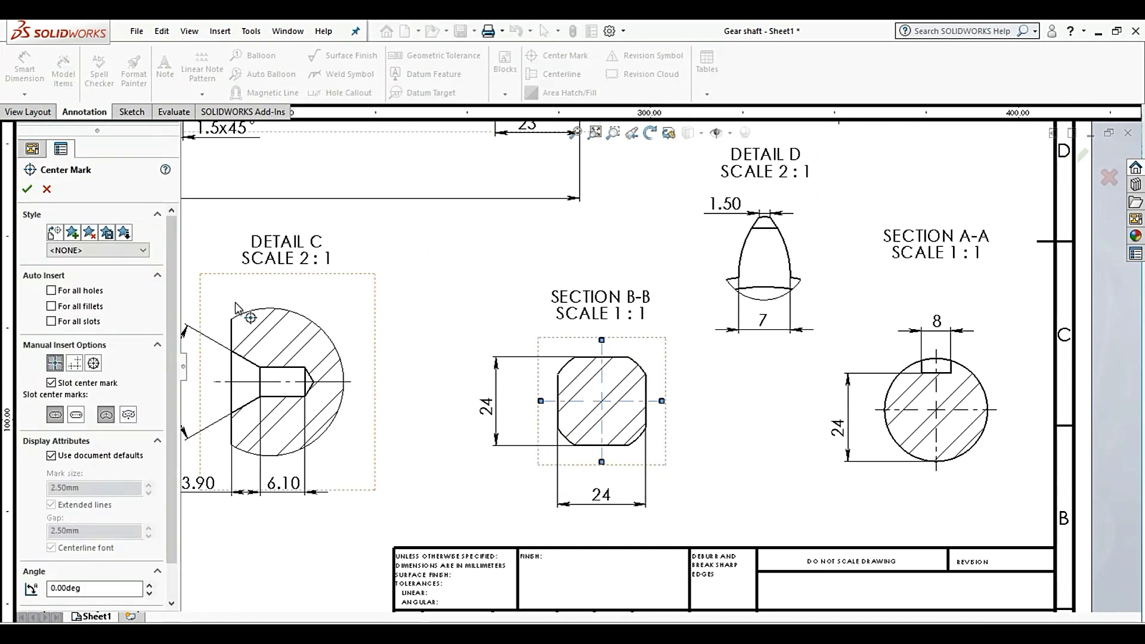
{"action": "scroll", "coordinate": [728, 385], "scroll_direction": "up", "scroll_amount": 6}
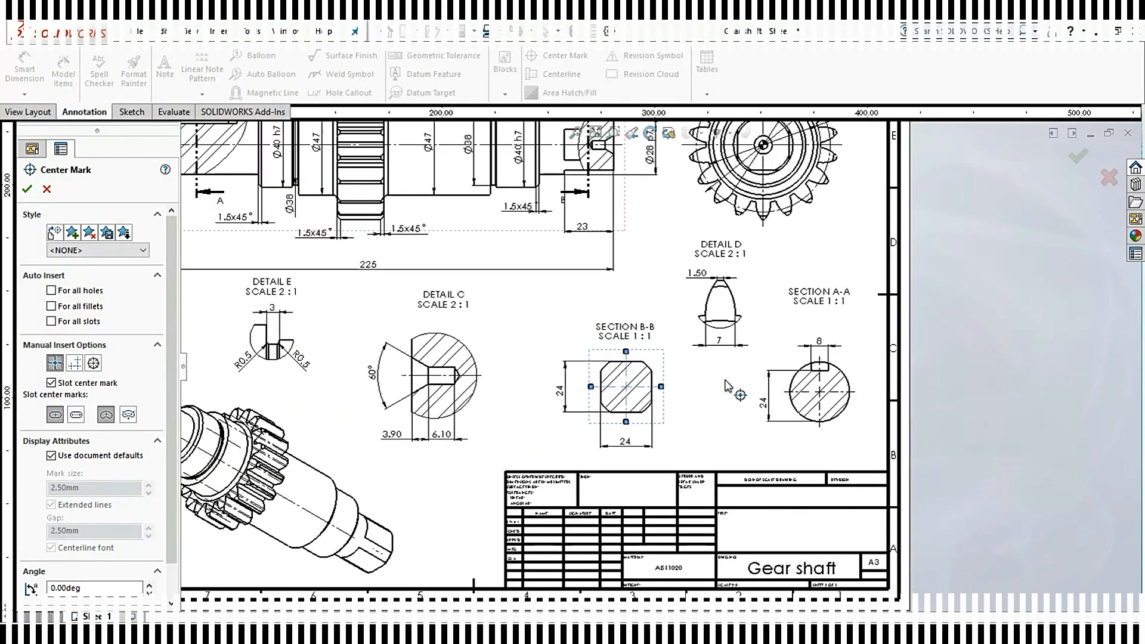
{"action": "scroll", "coordinate": [558, 375], "scroll_direction": "down", "scroll_amount": 3}
{"action": "scroll", "coordinate": [537, 365], "scroll_direction": "down", "scroll_amount": 4}
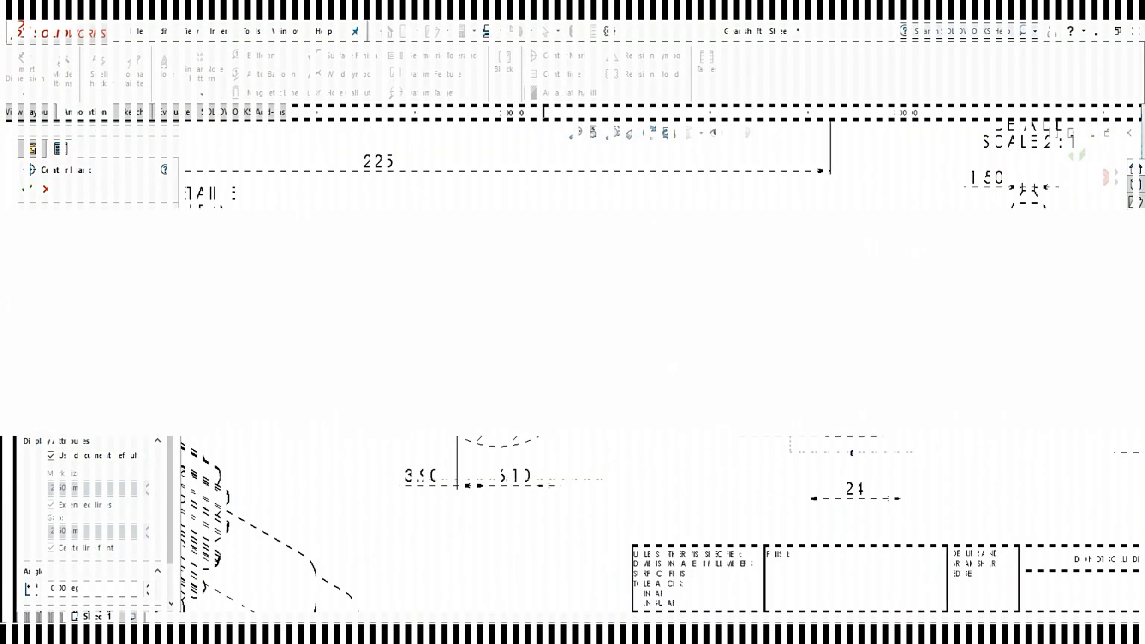